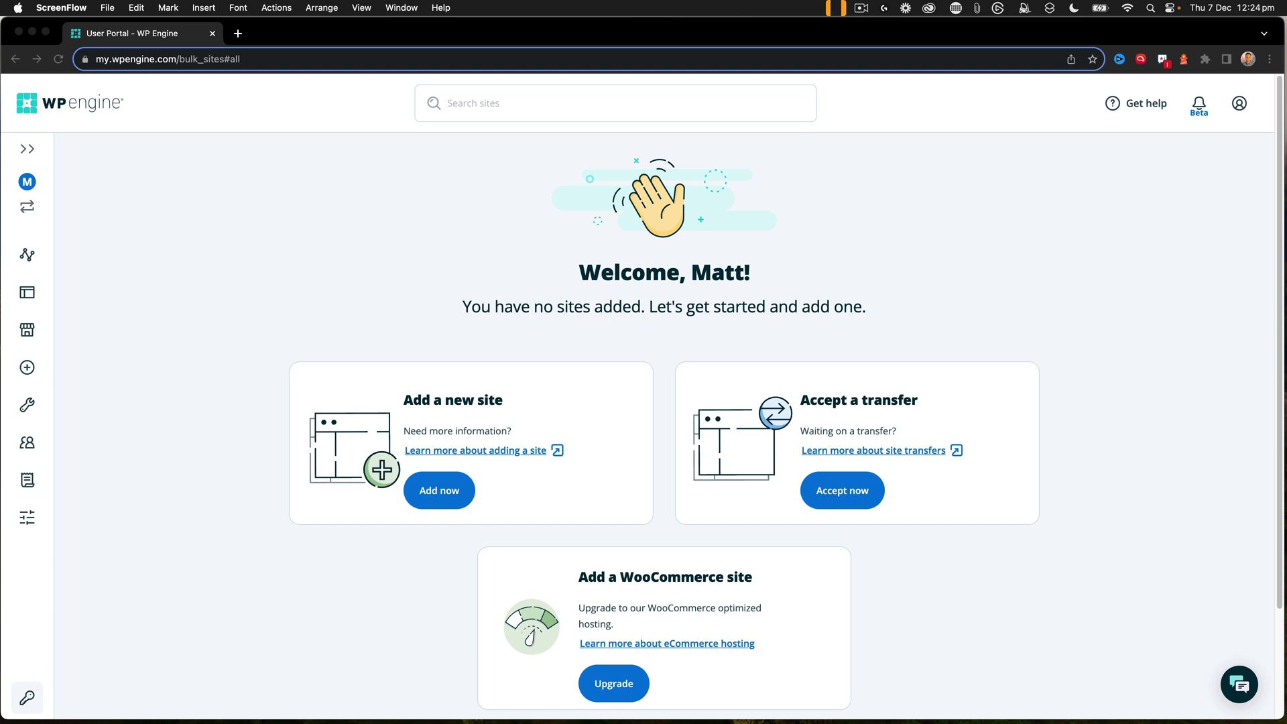
- Bring the browser forward and start adding a new site from the portal's Add a new site card
click(524, 491)
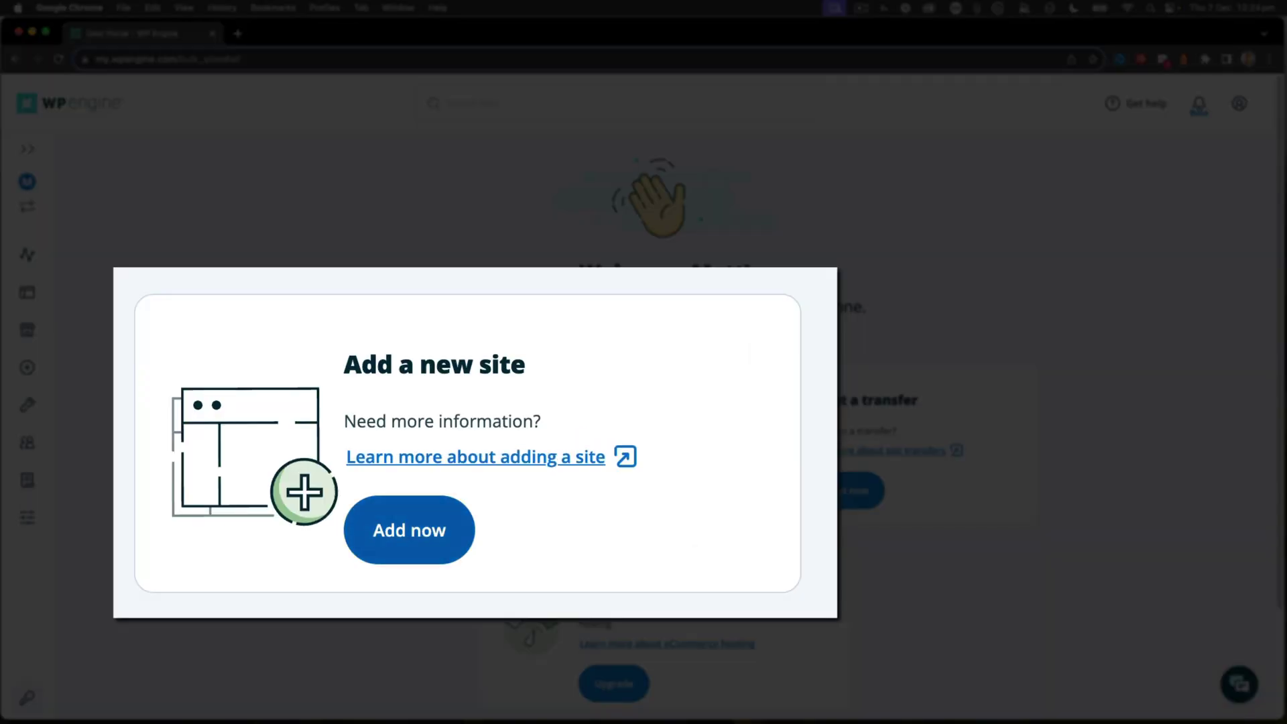
click(441, 494)
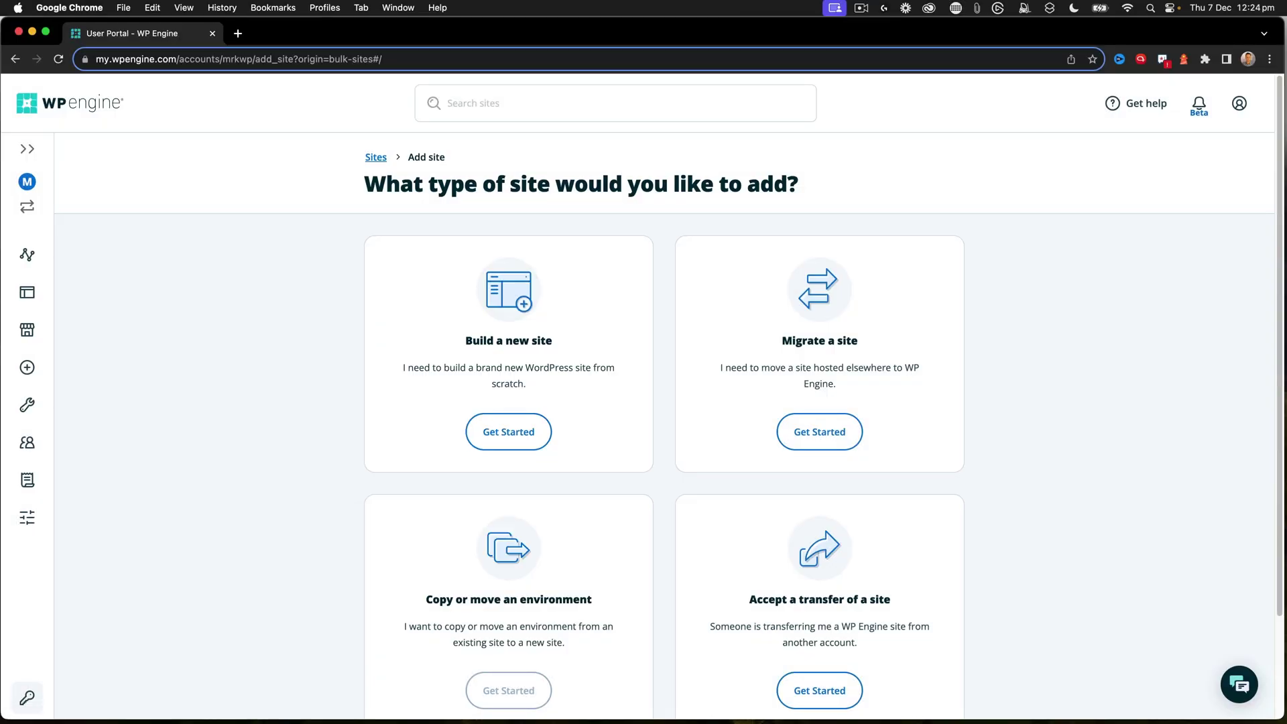
scroll(664, 429, down, 3)
scroll(664, 429, up, 1)
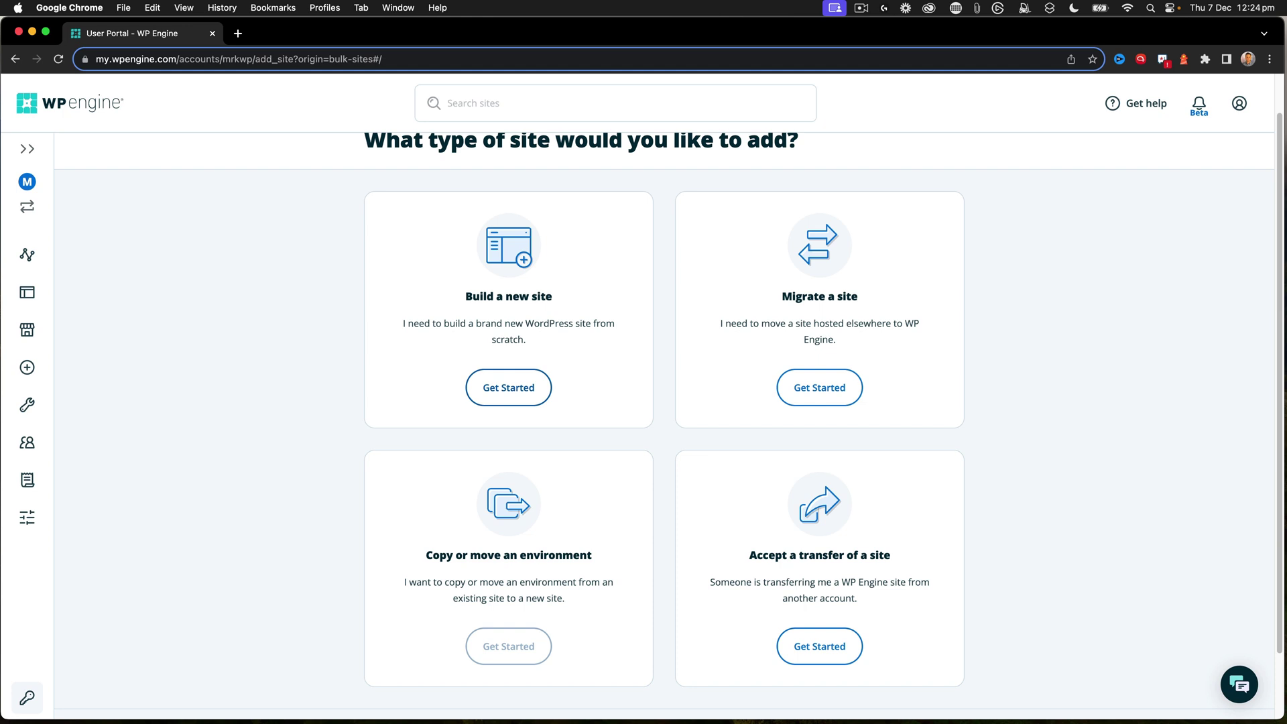
- Choose to build a new self-owned blank site
click(508, 388)
click(511, 391)
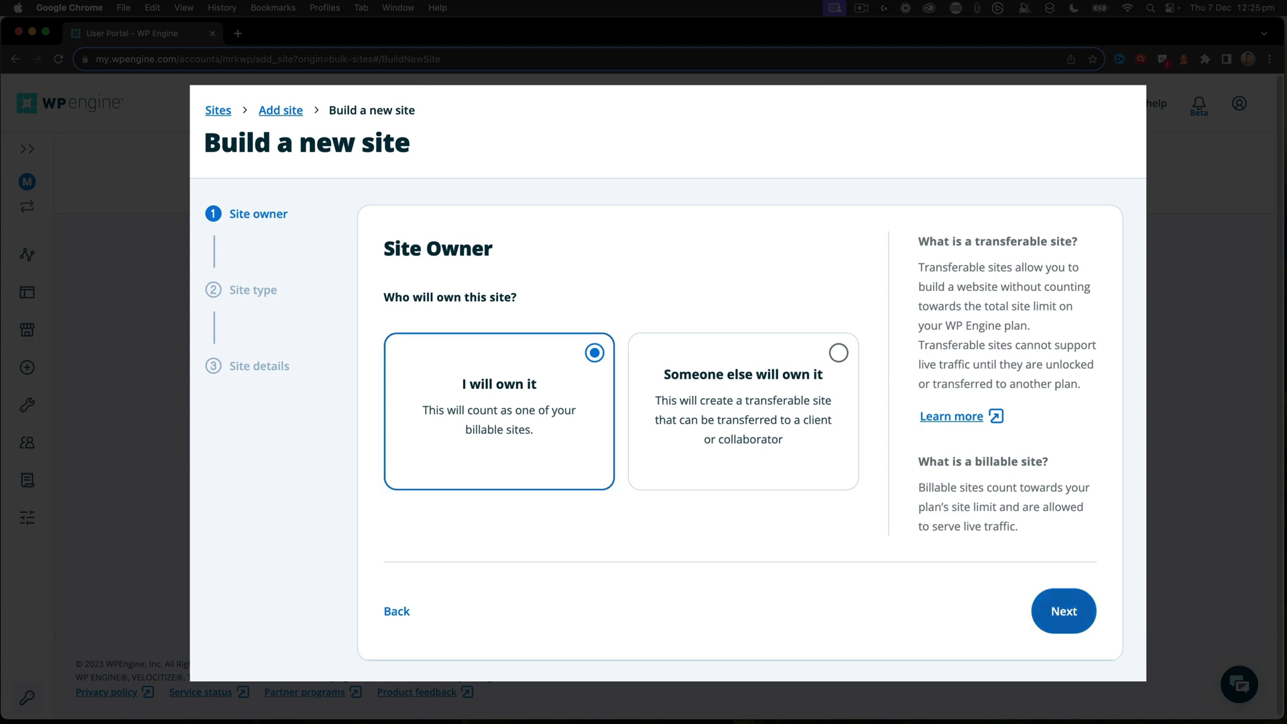
click(1064, 610)
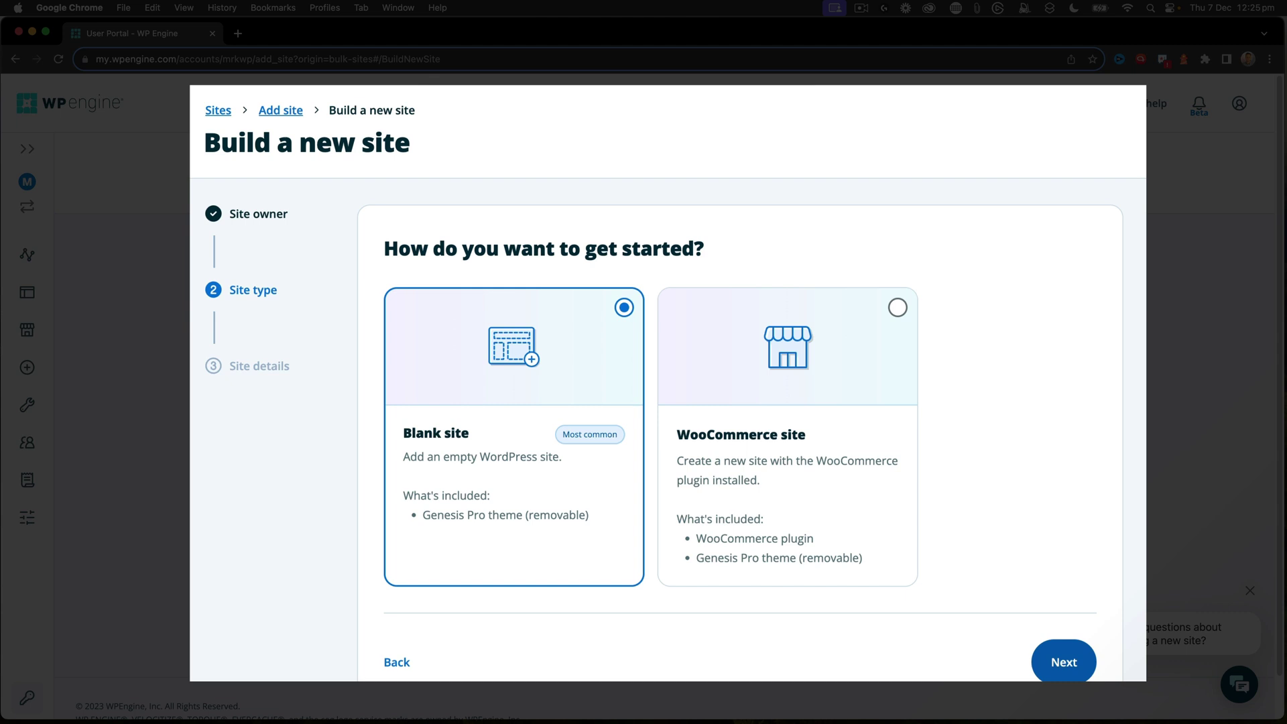
click(1066, 662)
- Enter 'Parkes Golf' as the site name and review the parkesgolf production environment details
click(405, 335)
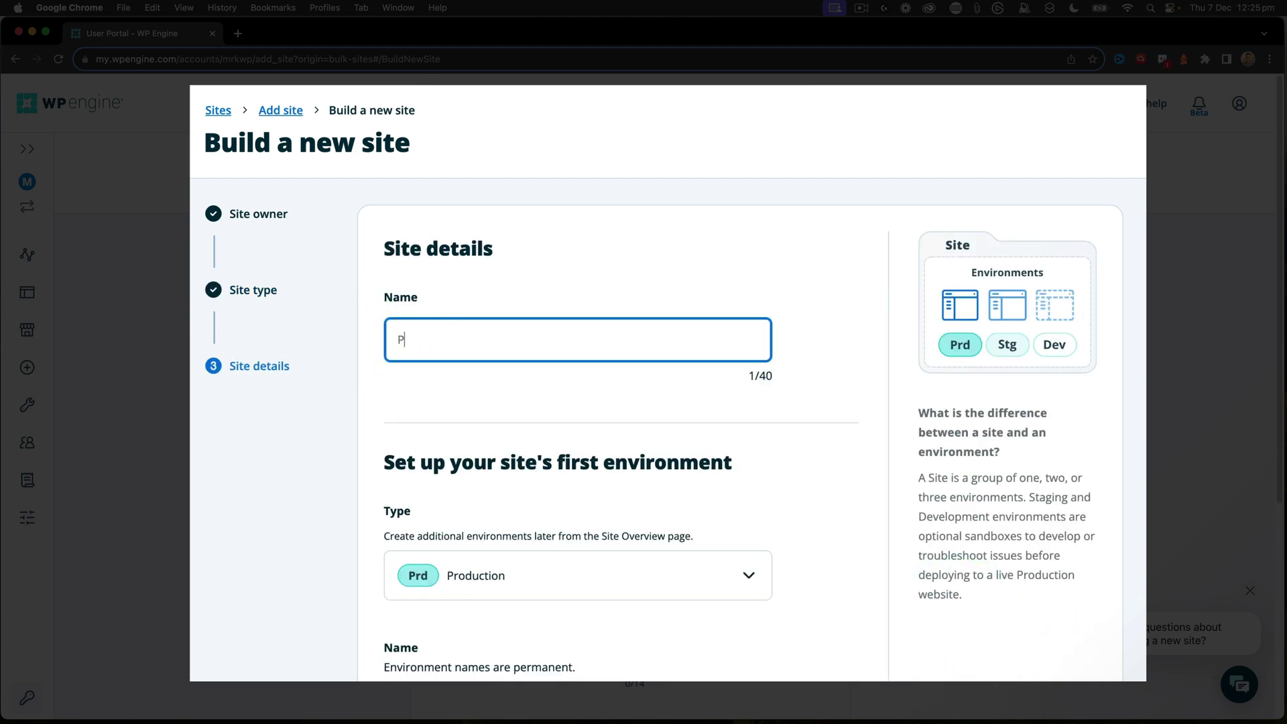
text(Parkes Golf)
scroll(668, 382, down, 5)
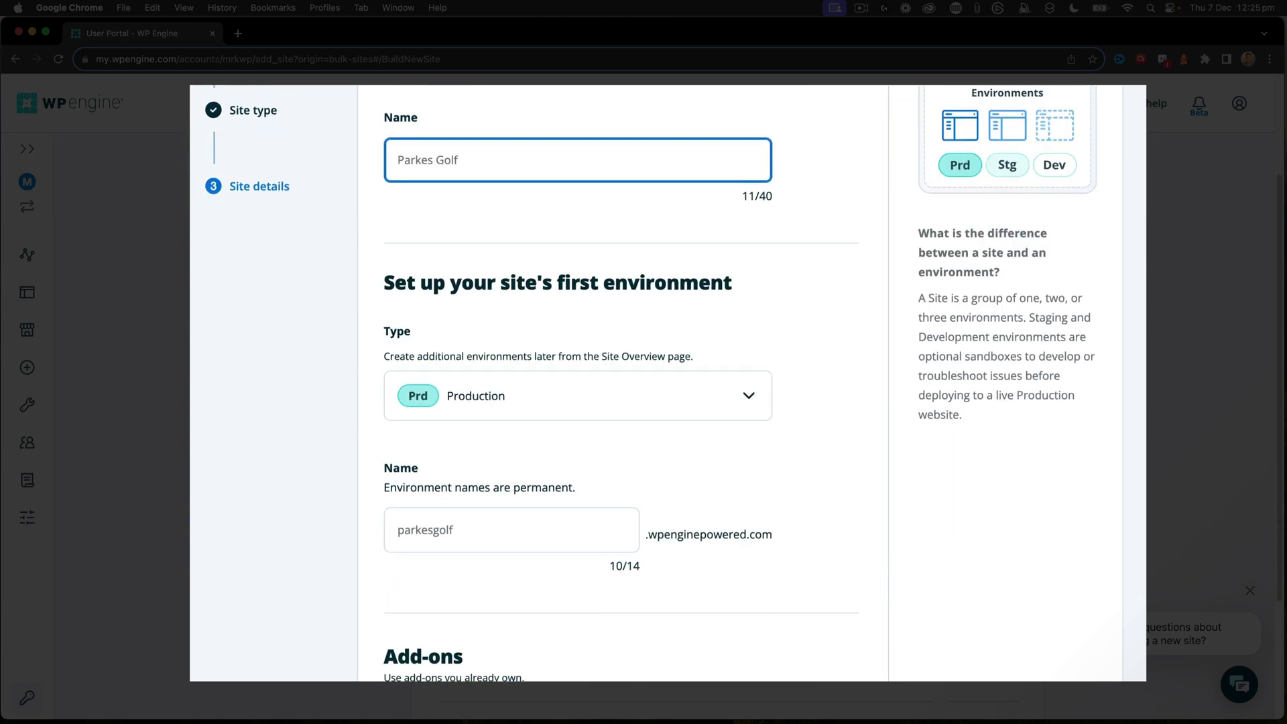
scroll(476, 371, down, 4)
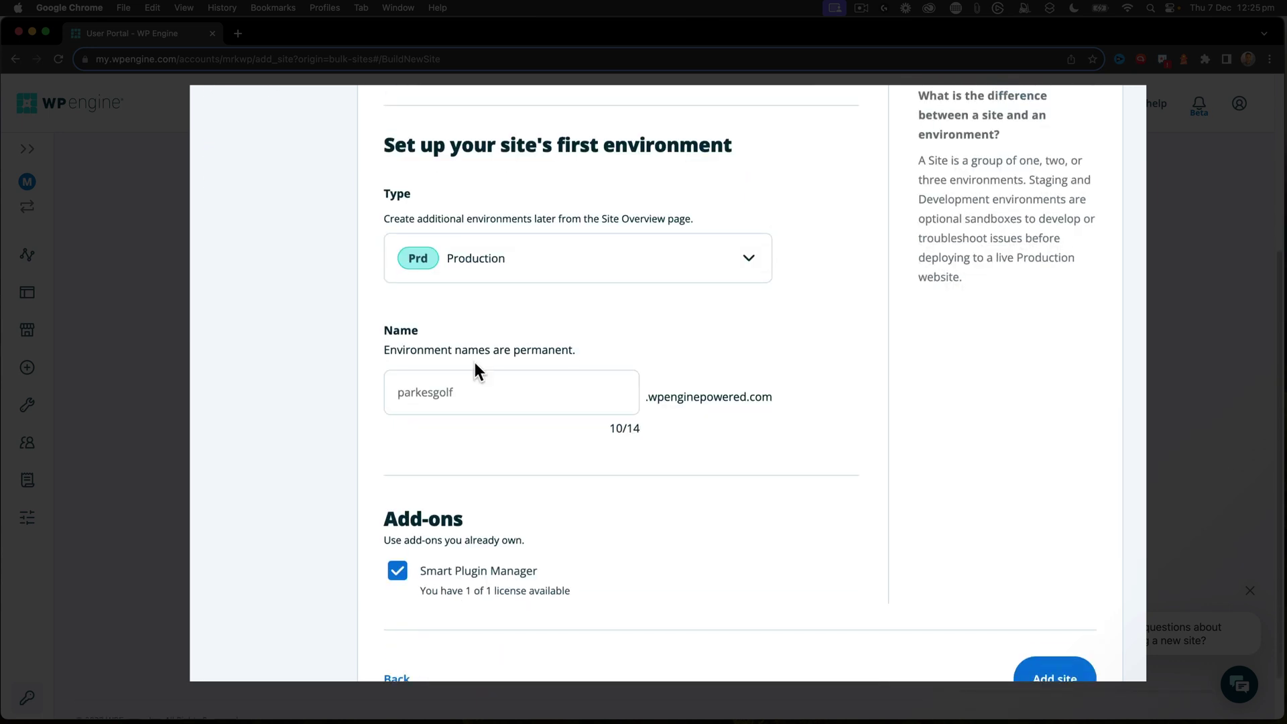
scroll(451, 582, up, 1)
scroll(451, 576, down, 1)
scroll(643, 382, up, 9)
scroll(644, 382, down, 11)
- Submit the Parkes Golf site and skip the add-on offers
click(1050, 609)
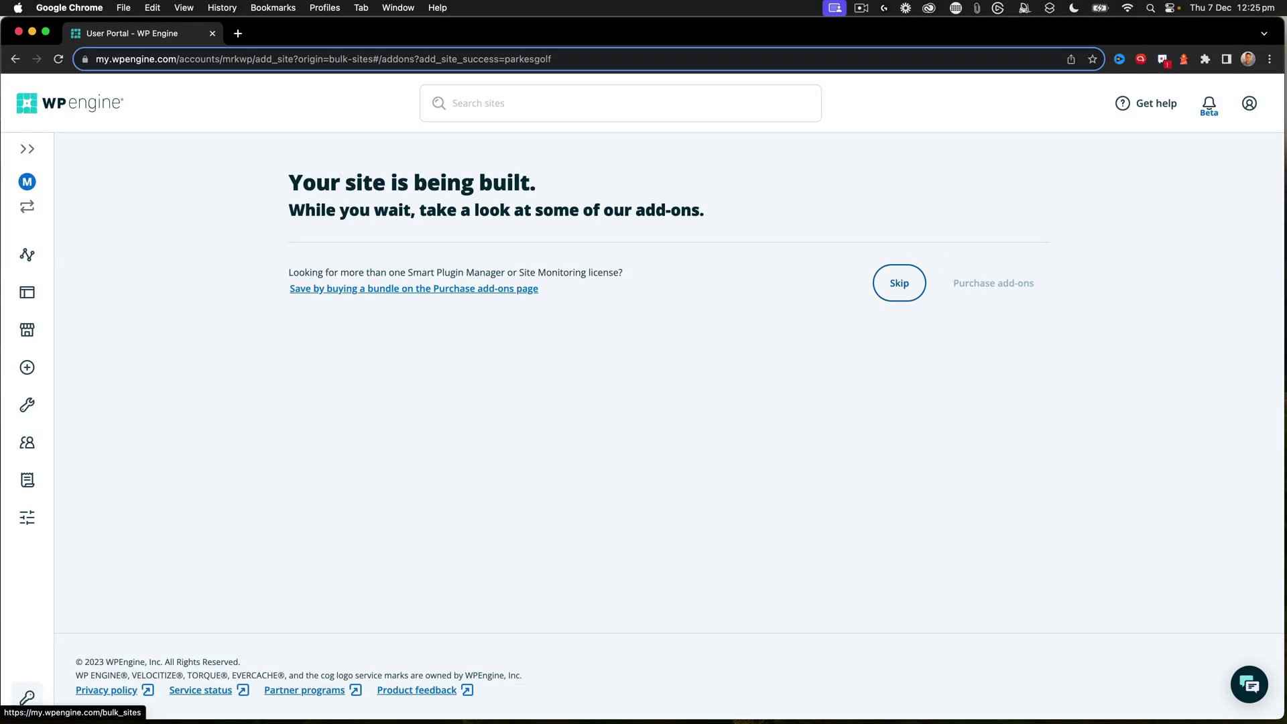
click(899, 282)
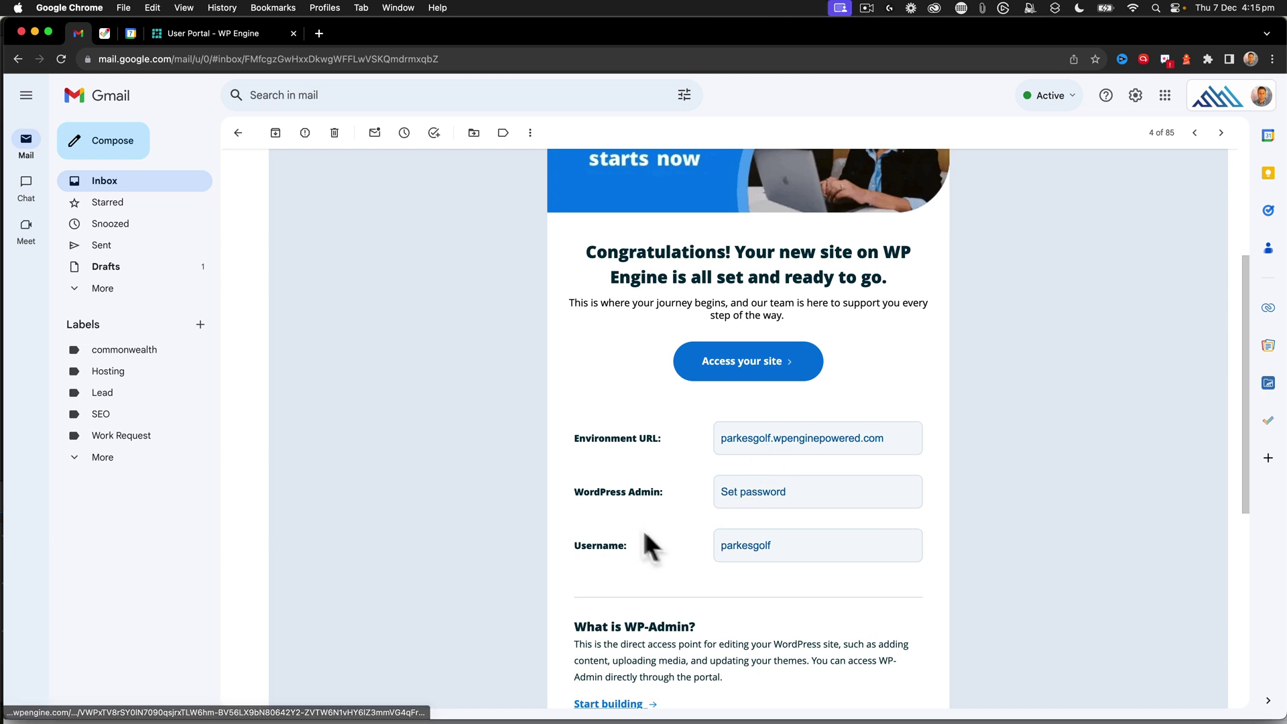
- Launch the parkesgolf WordPress admin from the WP Engine site-ready email
scroll(677, 464, up, 2)
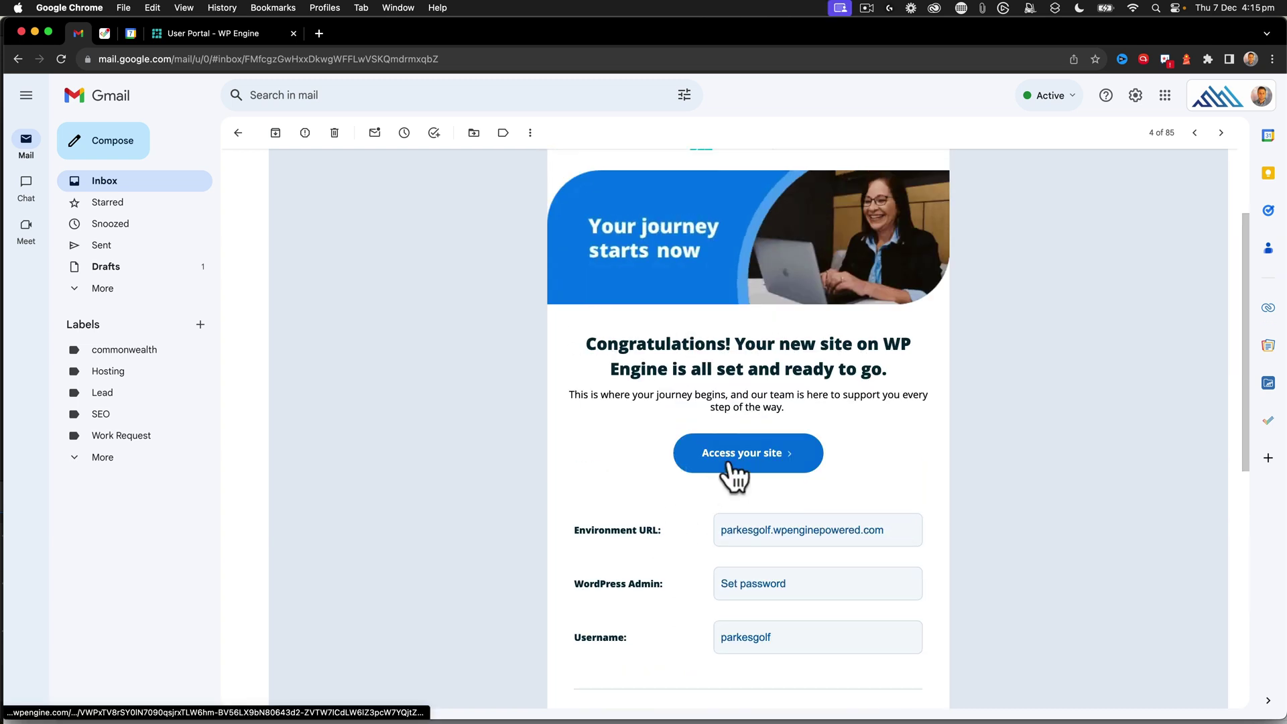
click(232, 29)
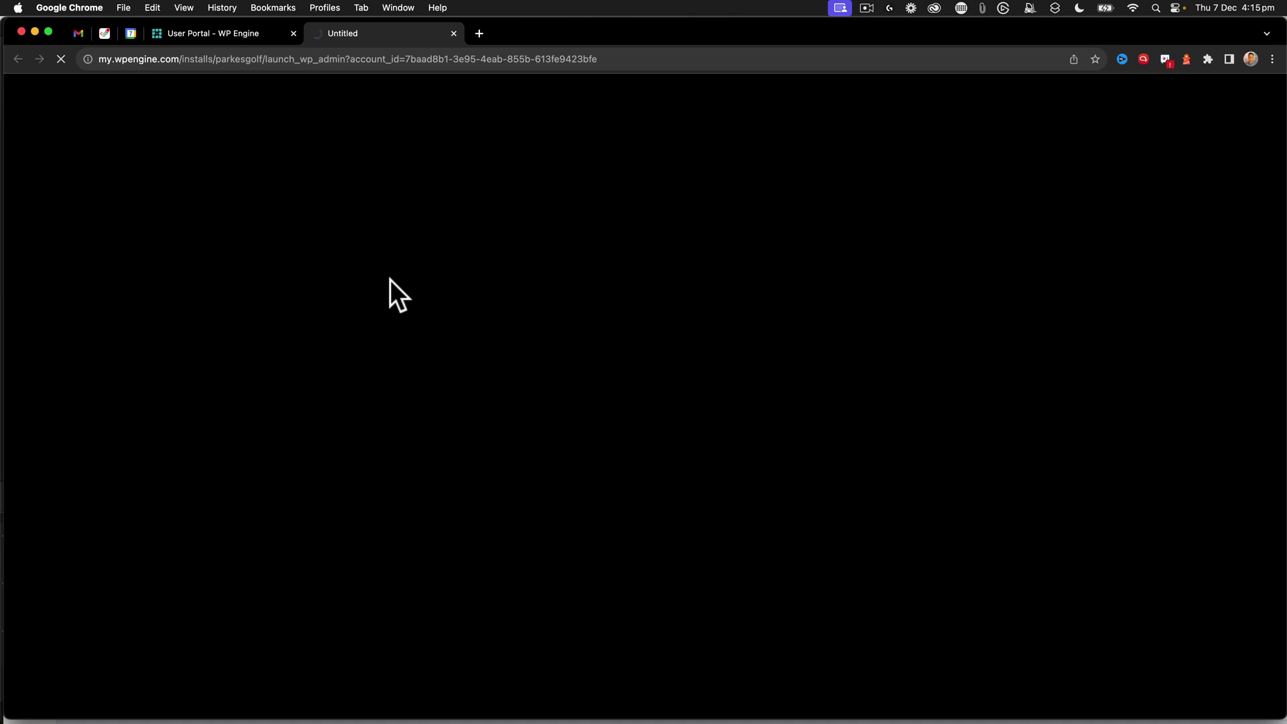
- View the parkesgolf Hello world front page, then dismiss the dashboard's Welcome panel
click(211, 37)
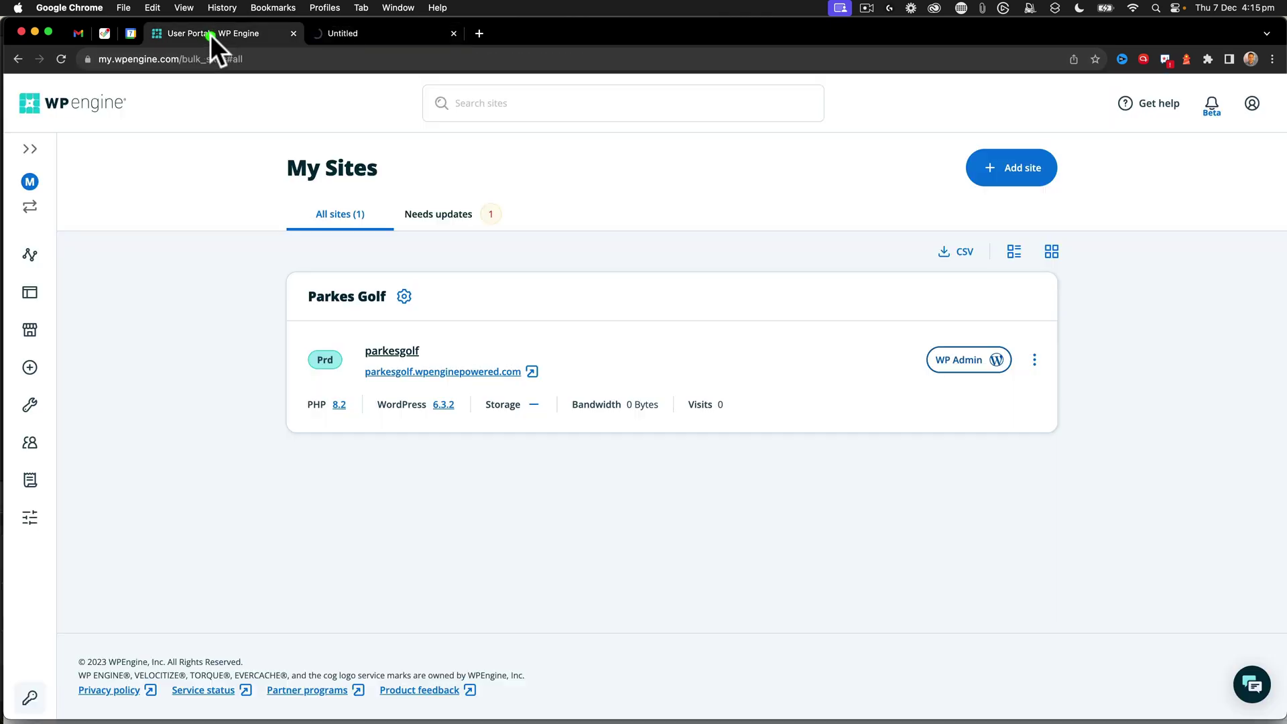
click(503, 373)
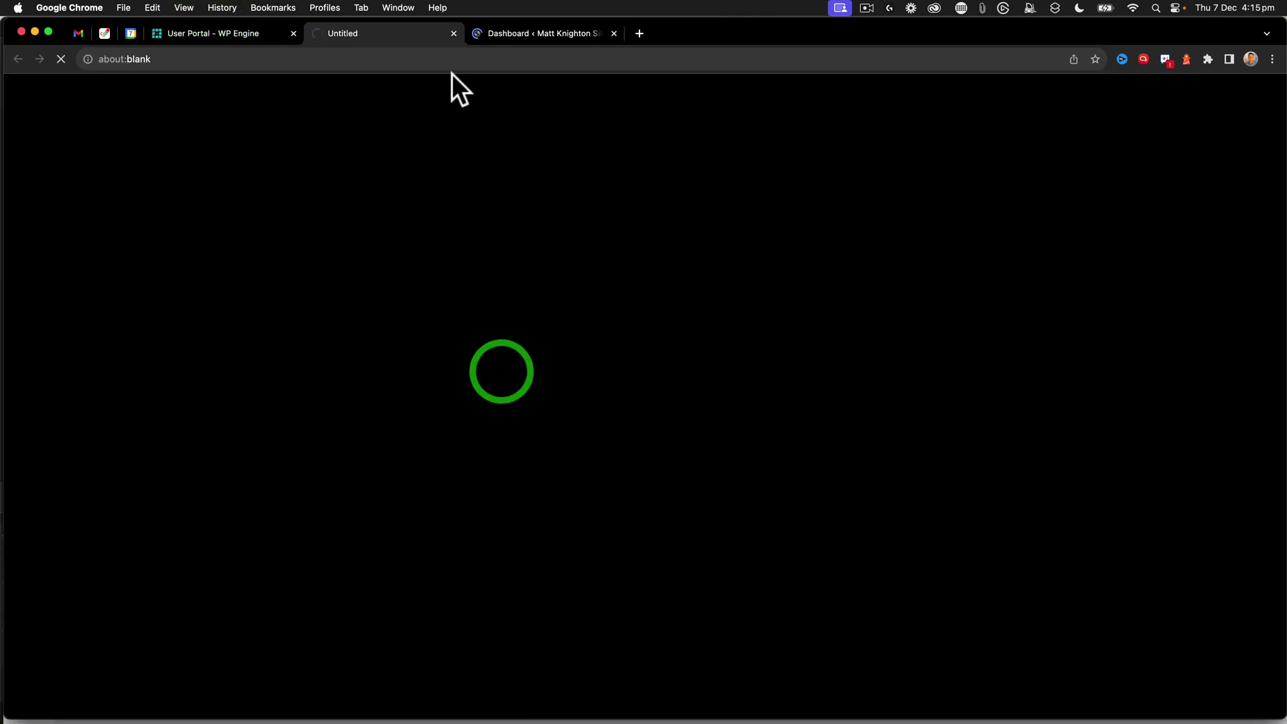
click(505, 35)
click(384, 29)
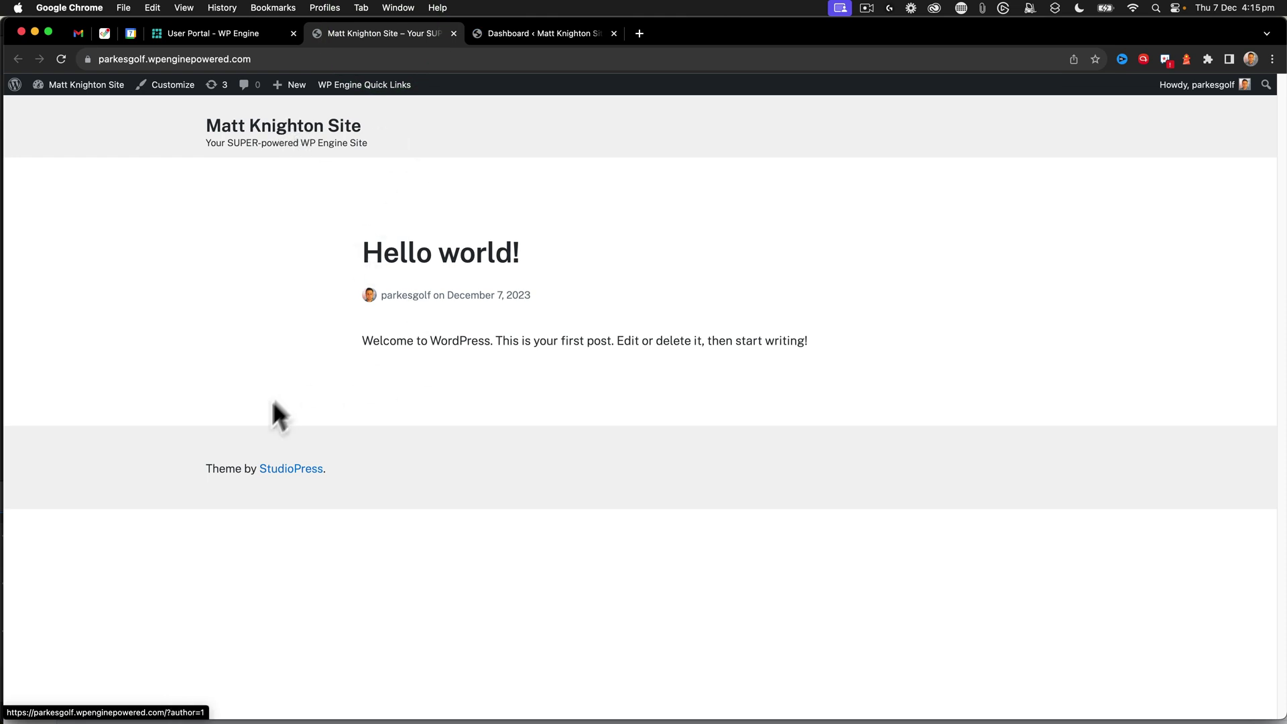
click(530, 32)
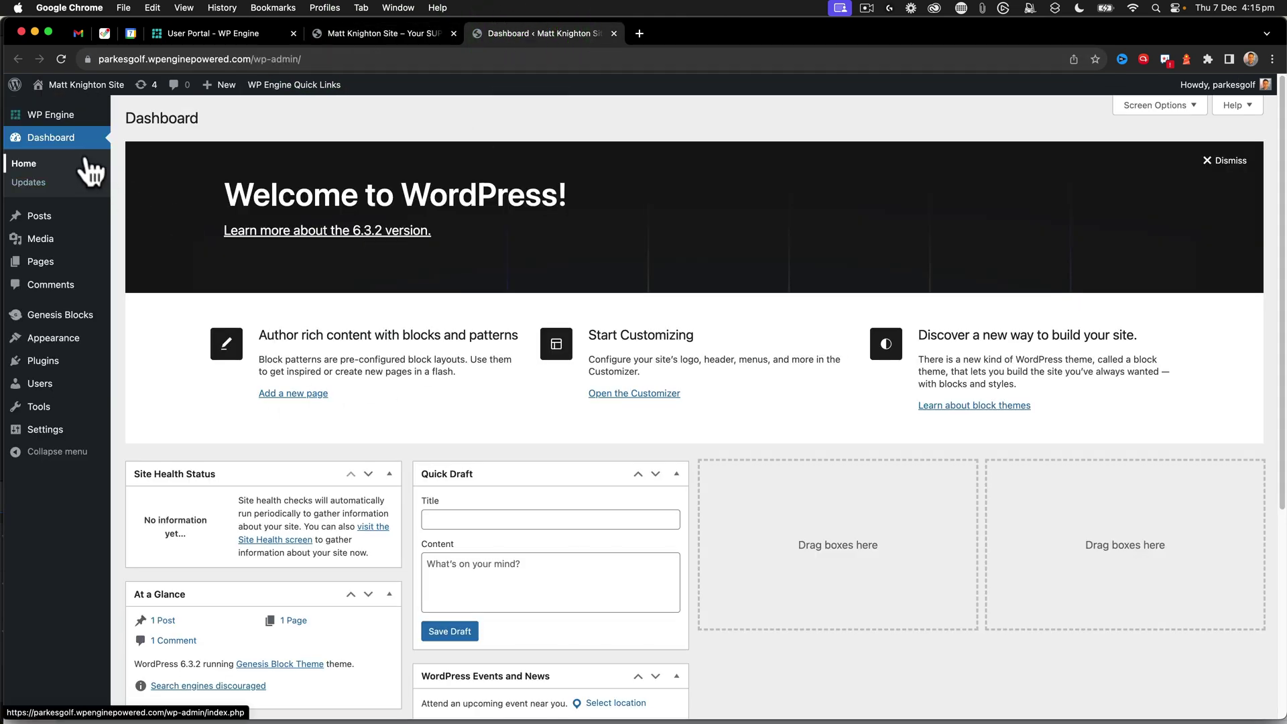
click(1225, 168)
- In General Settings, set the site title to 'Parkes Golf' and clear the default tagline
mouse_move(45, 369)
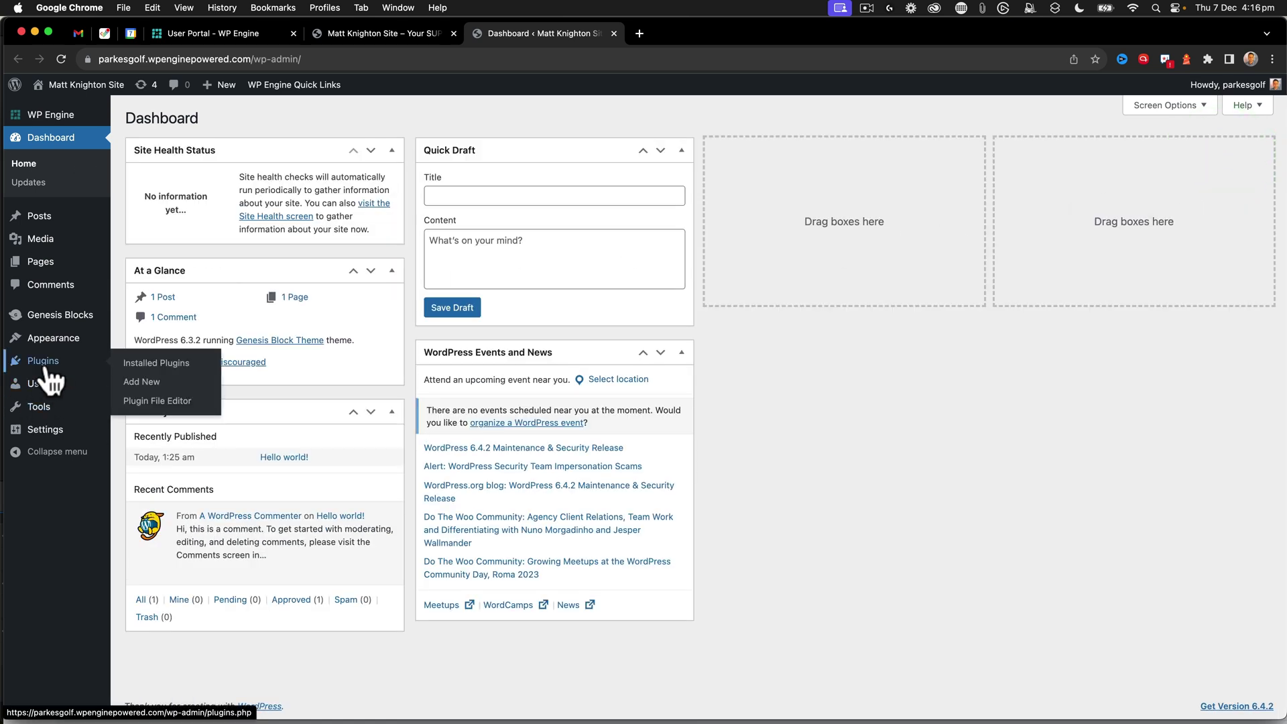
mouse_move(44, 429)
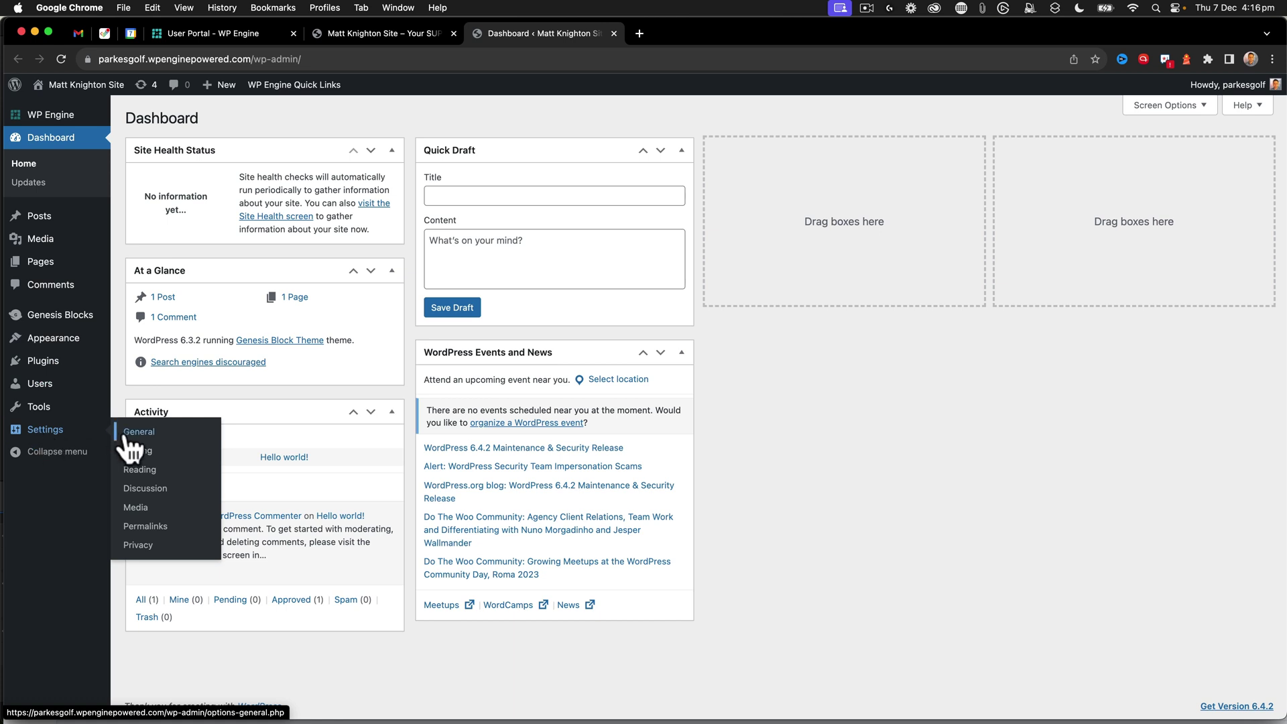
click(125, 435)
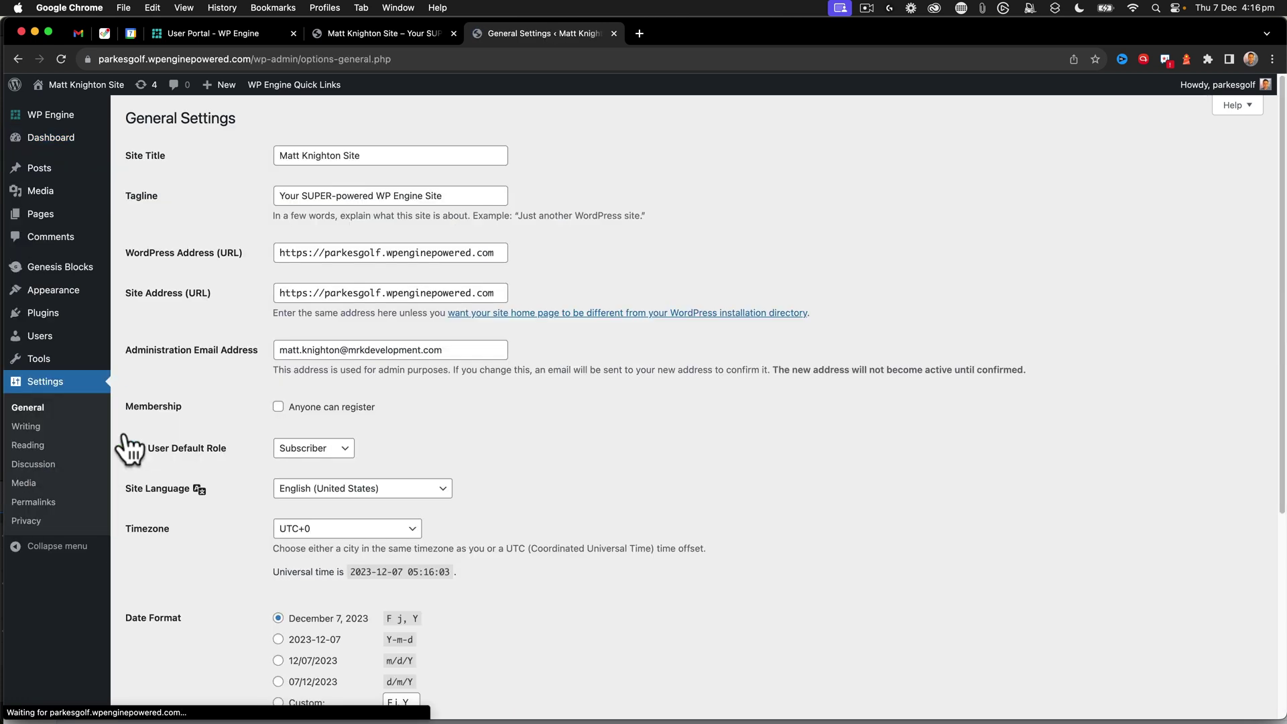
drag(368, 157, 253, 159)
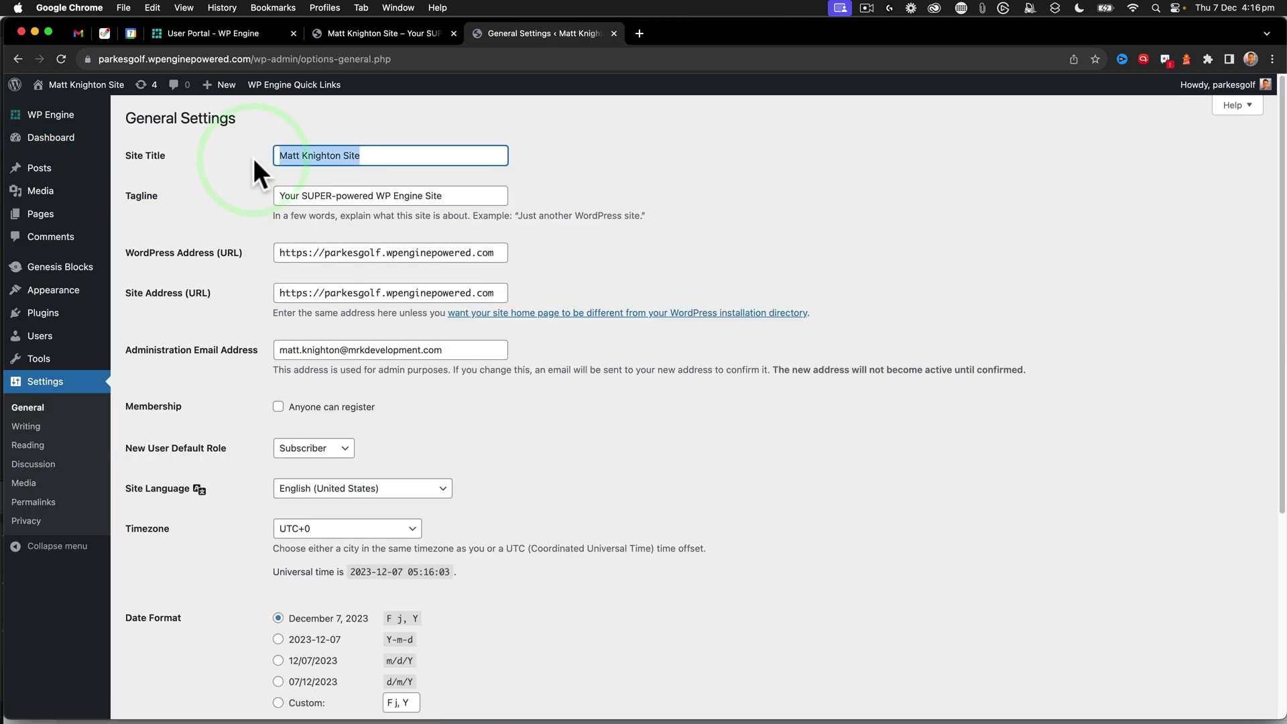
text(Parkes Gol)
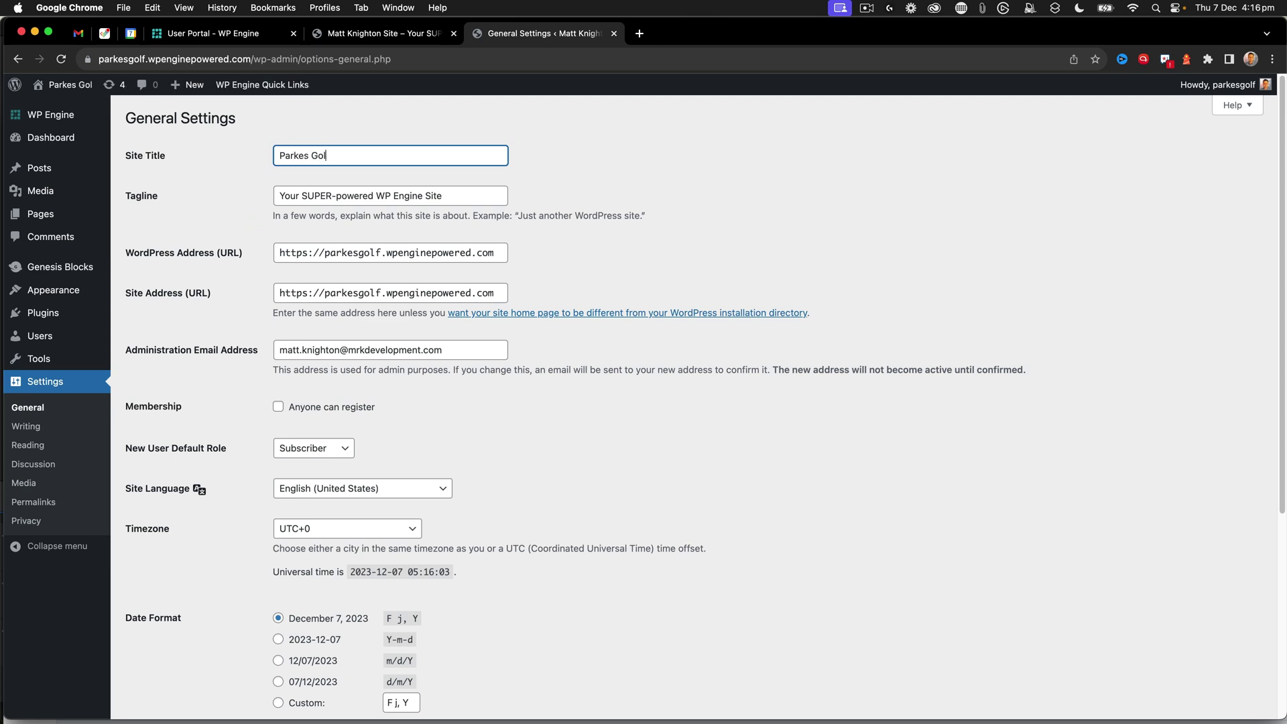
text(d)
key(Tab)
key(shift+Tab)
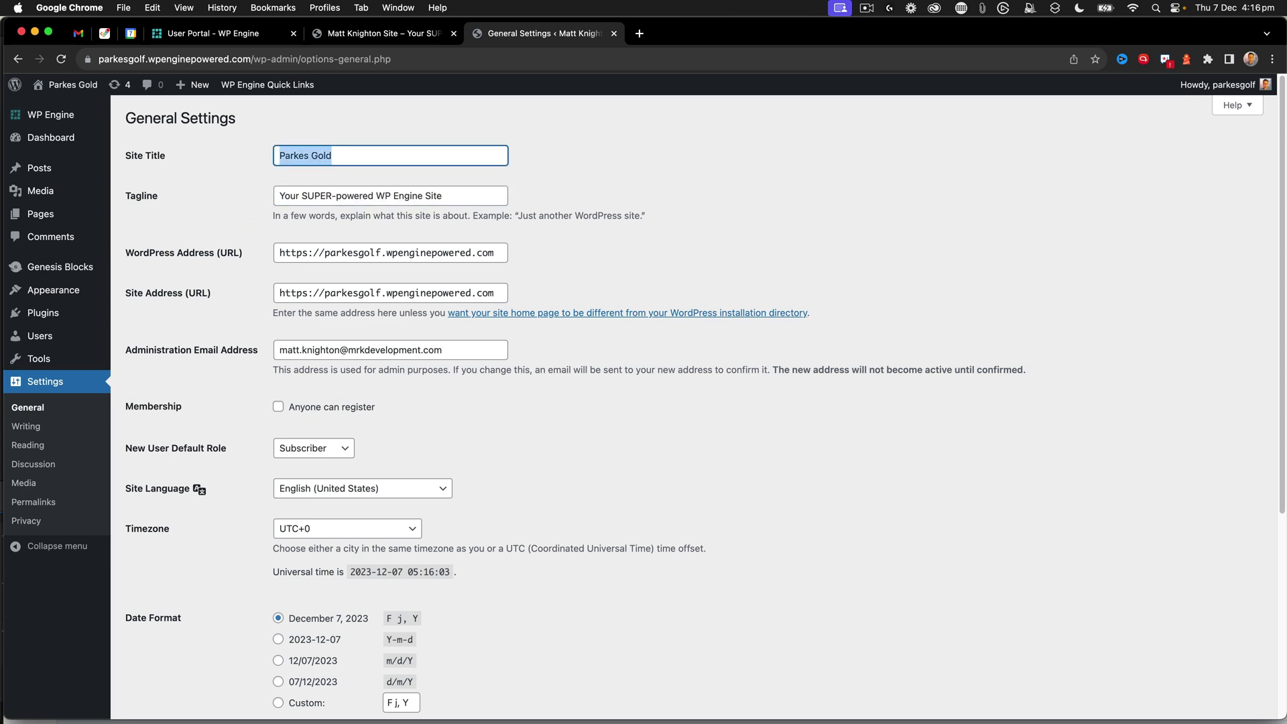
key(Right)
key(BackSpace)
text(f)
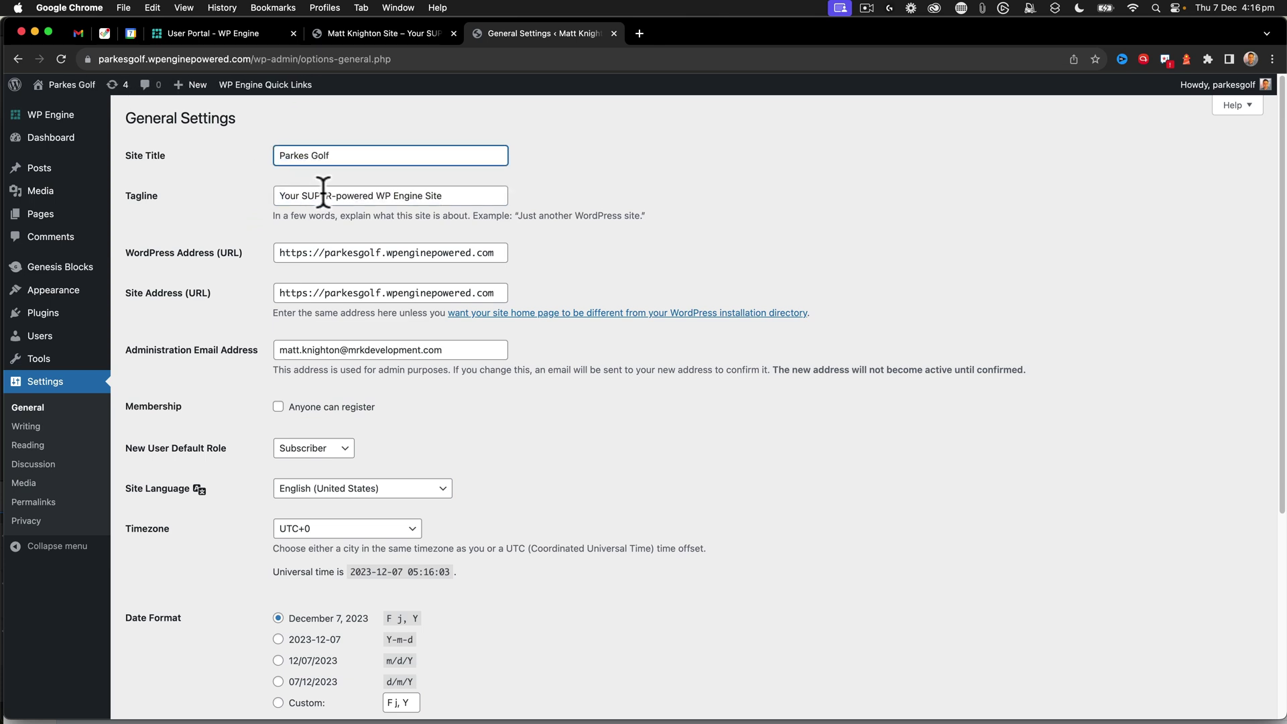
drag(488, 198, 268, 195)
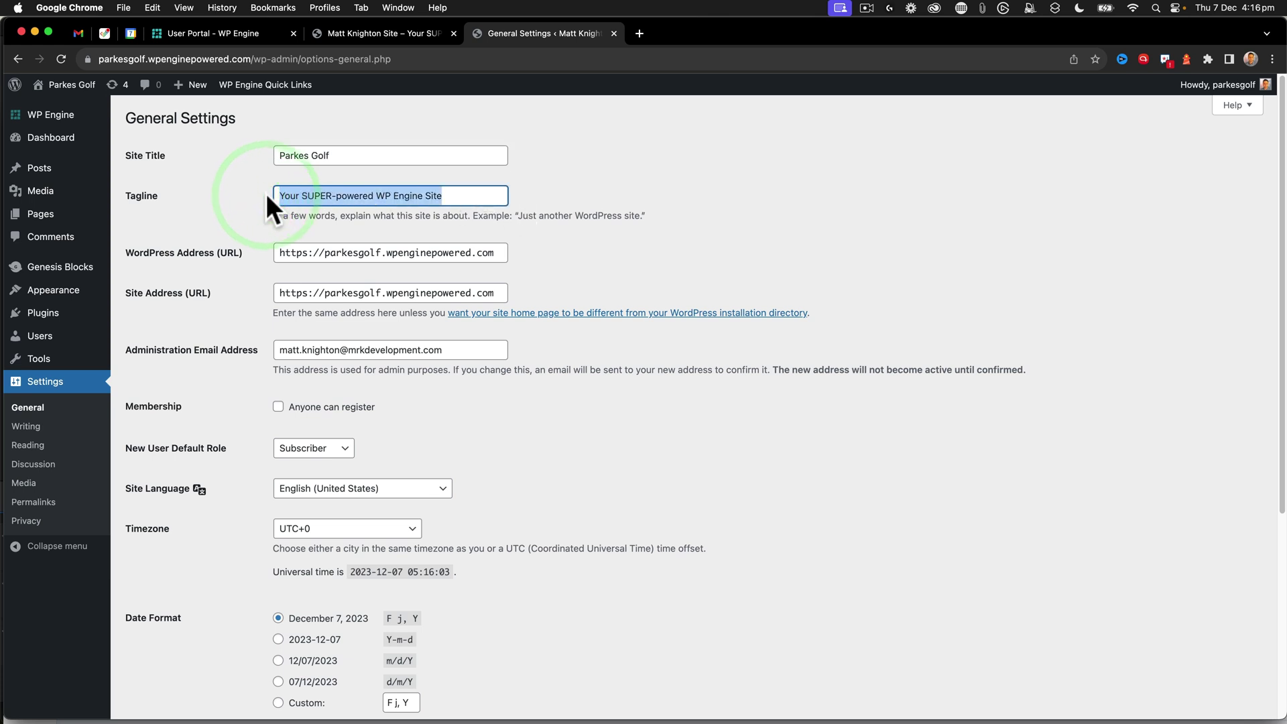
key(BackSpace)
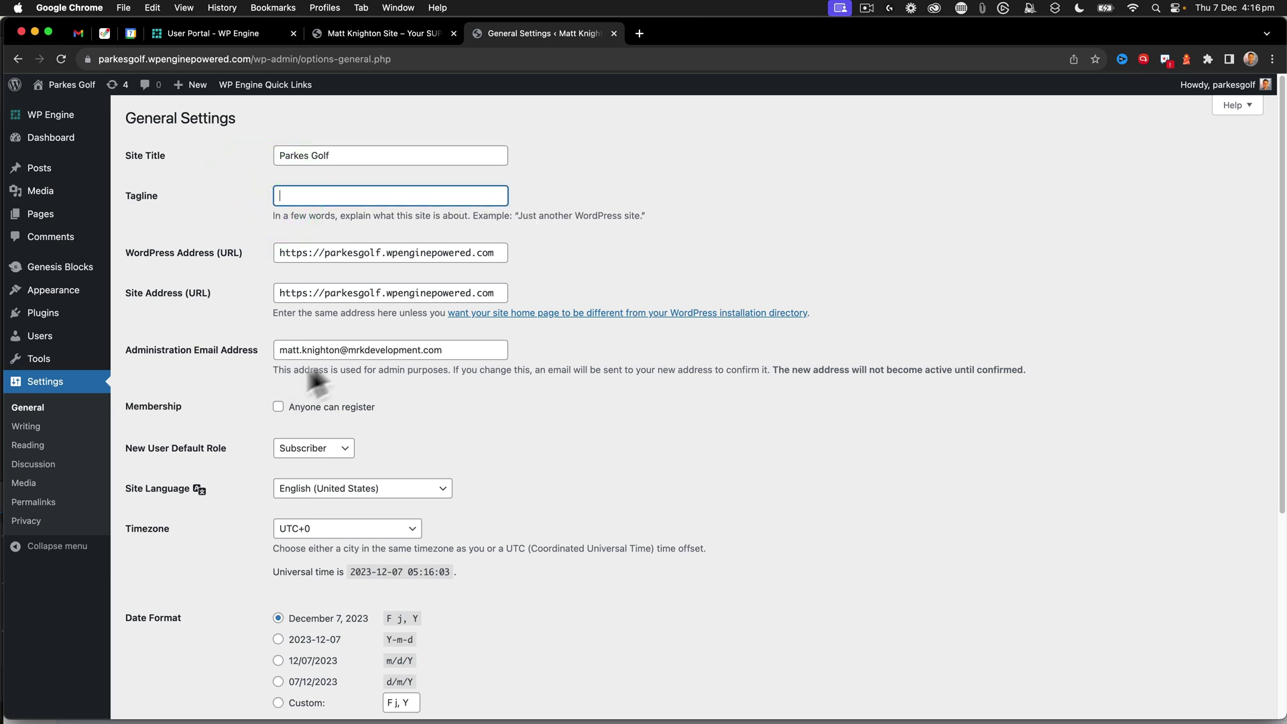
- Set the site language to English (Australia) and the timezone to Sydney
scroll(354, 363, down, 1)
click(340, 463)
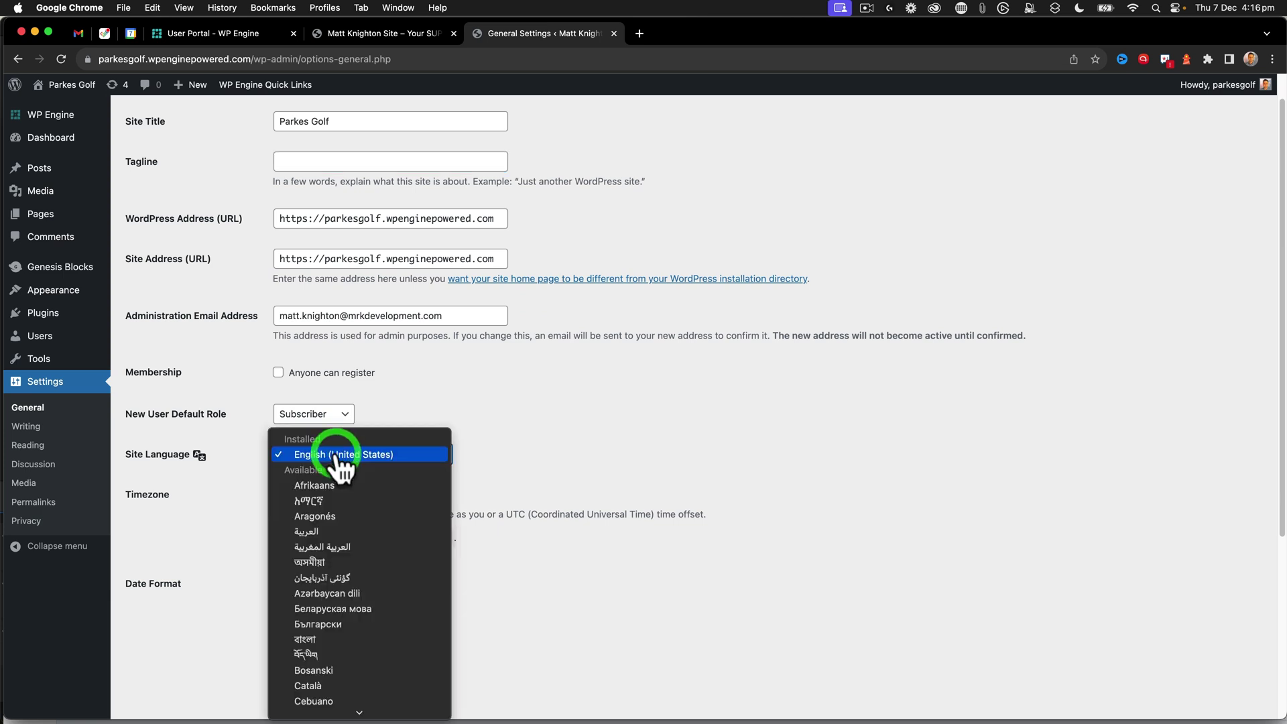
scroll(342, 503, down, 10)
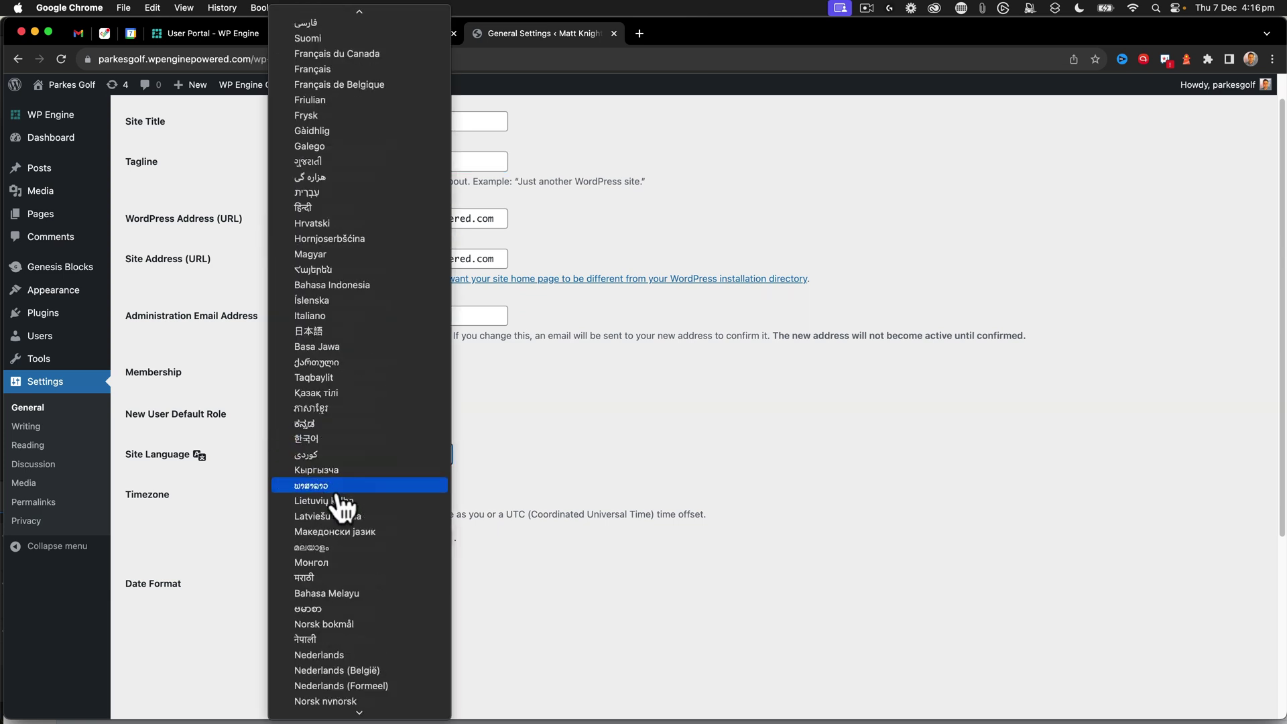
scroll(340, 499, up, 15)
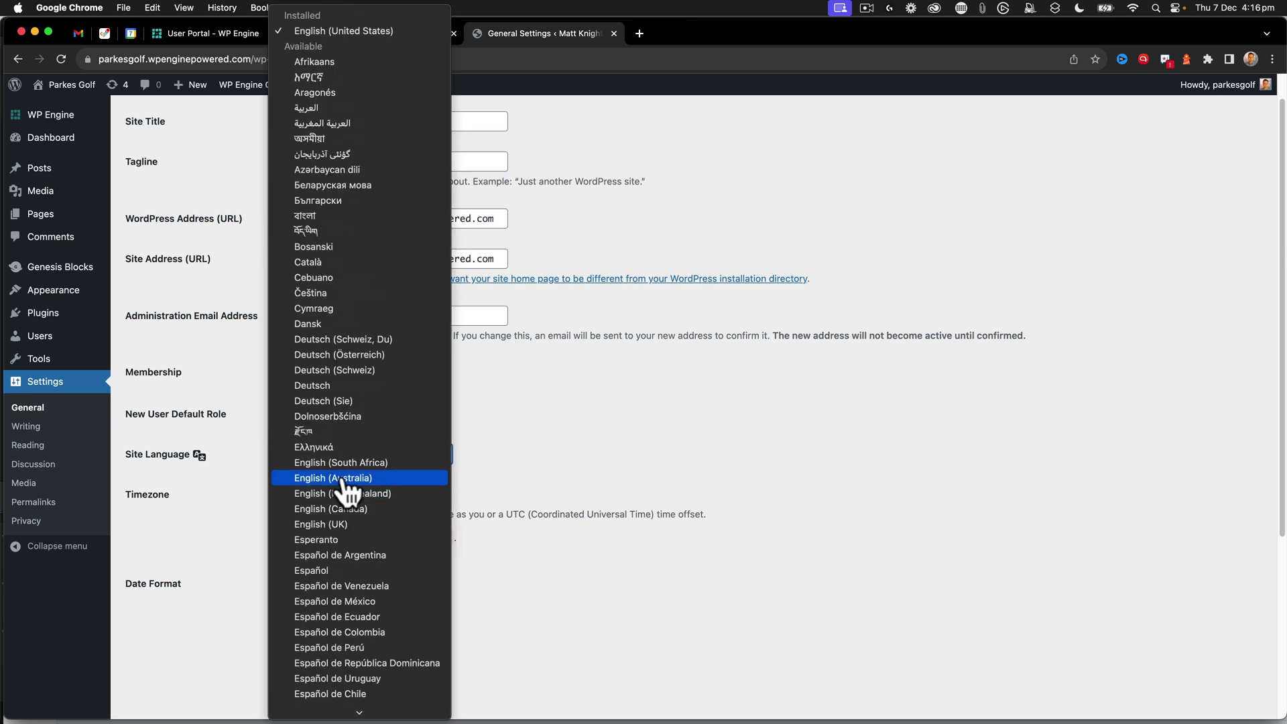
click(343, 480)
click(332, 498)
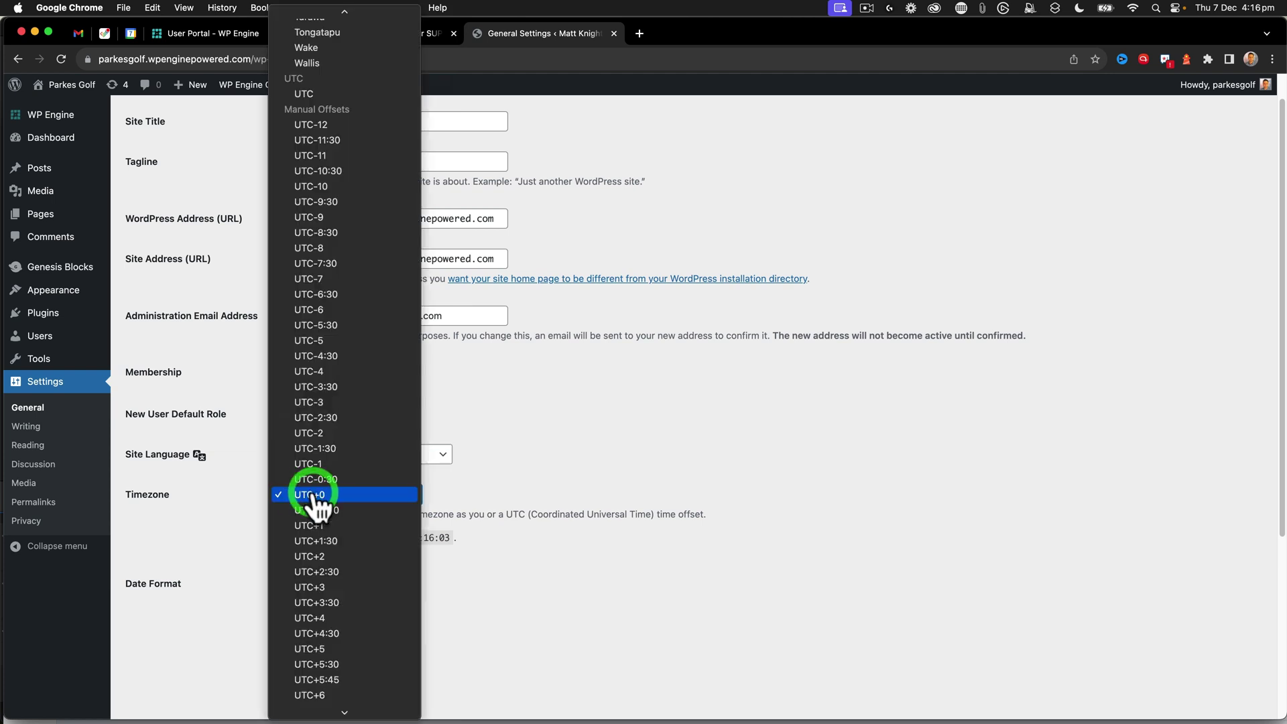
scroll(368, 323, up, 20)
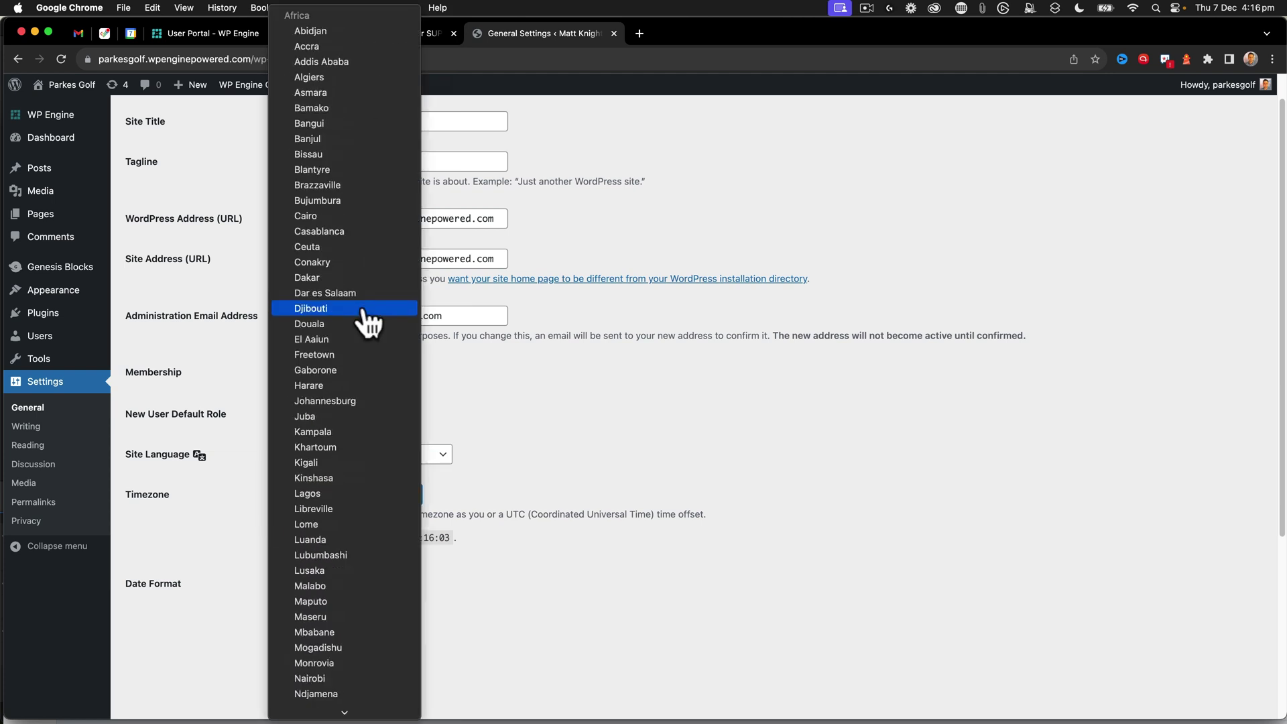
scroll(368, 323, down, 20)
scroll(368, 324, down, 20)
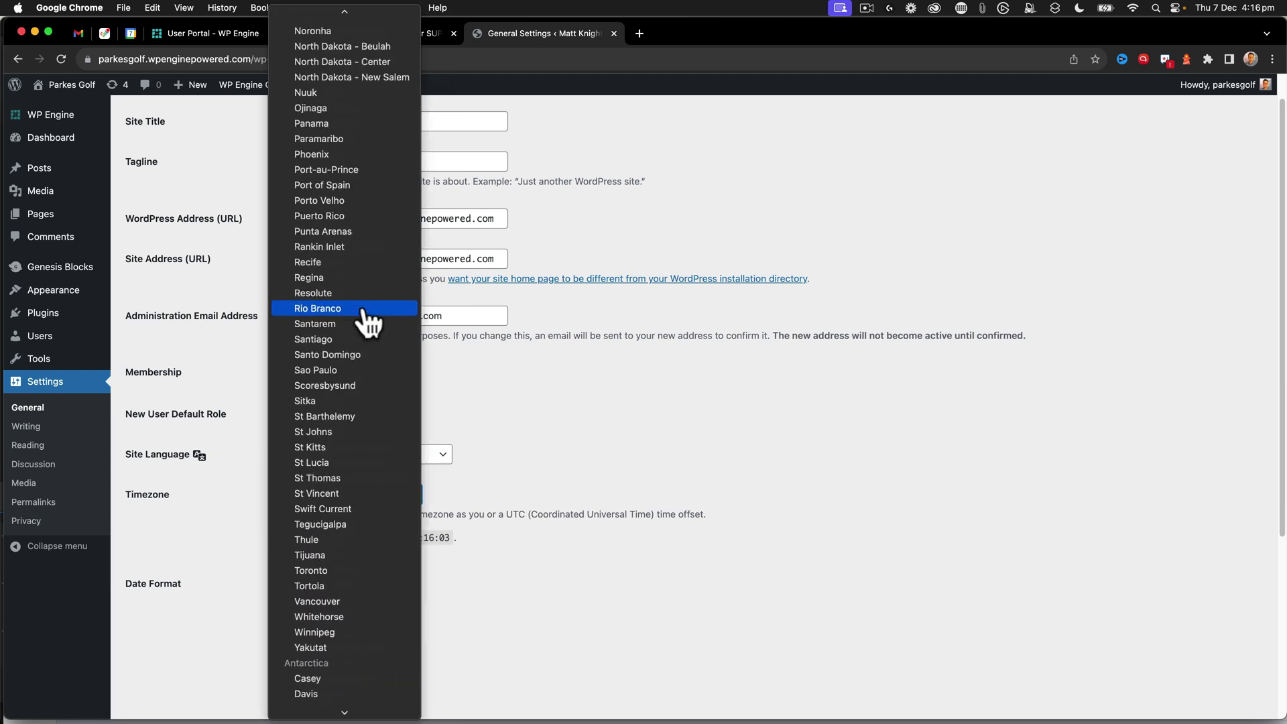
click(320, 507)
- Choose the d/m/Y date format and save the general settings
scroll(489, 452, down, 4)
scroll(489, 452, down, 2)
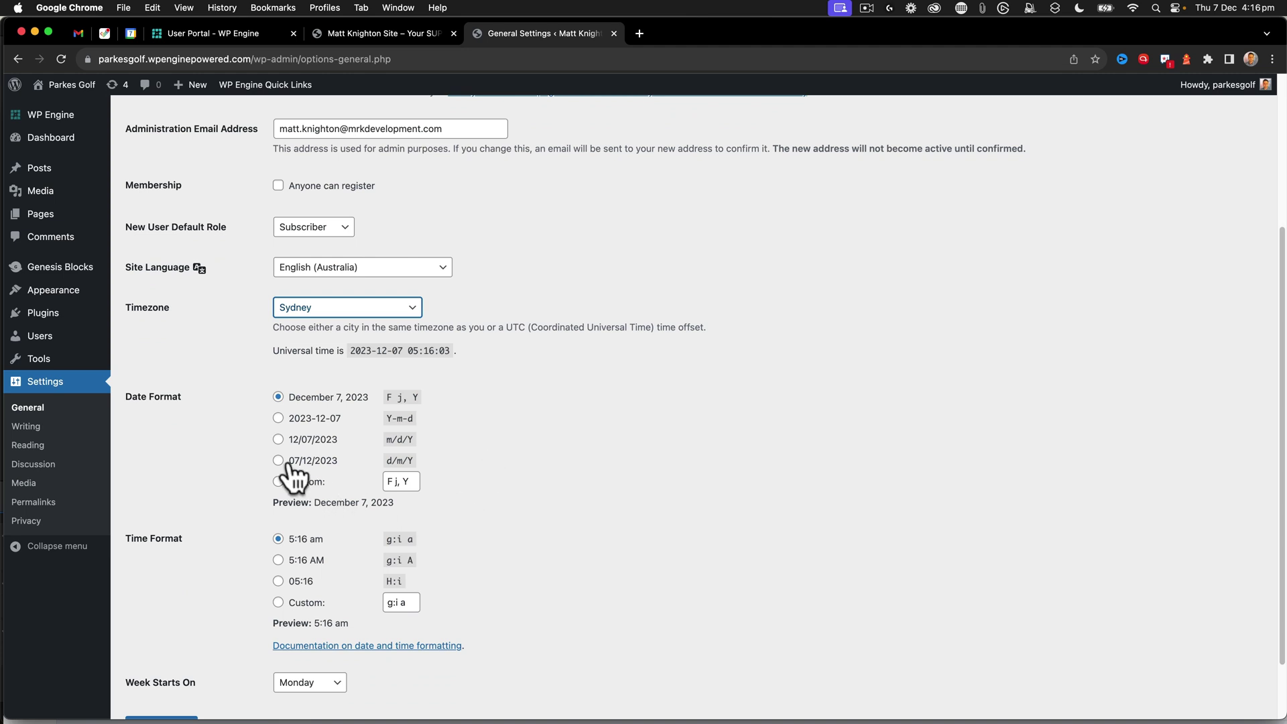
click(278, 460)
scroll(504, 480, down, 3)
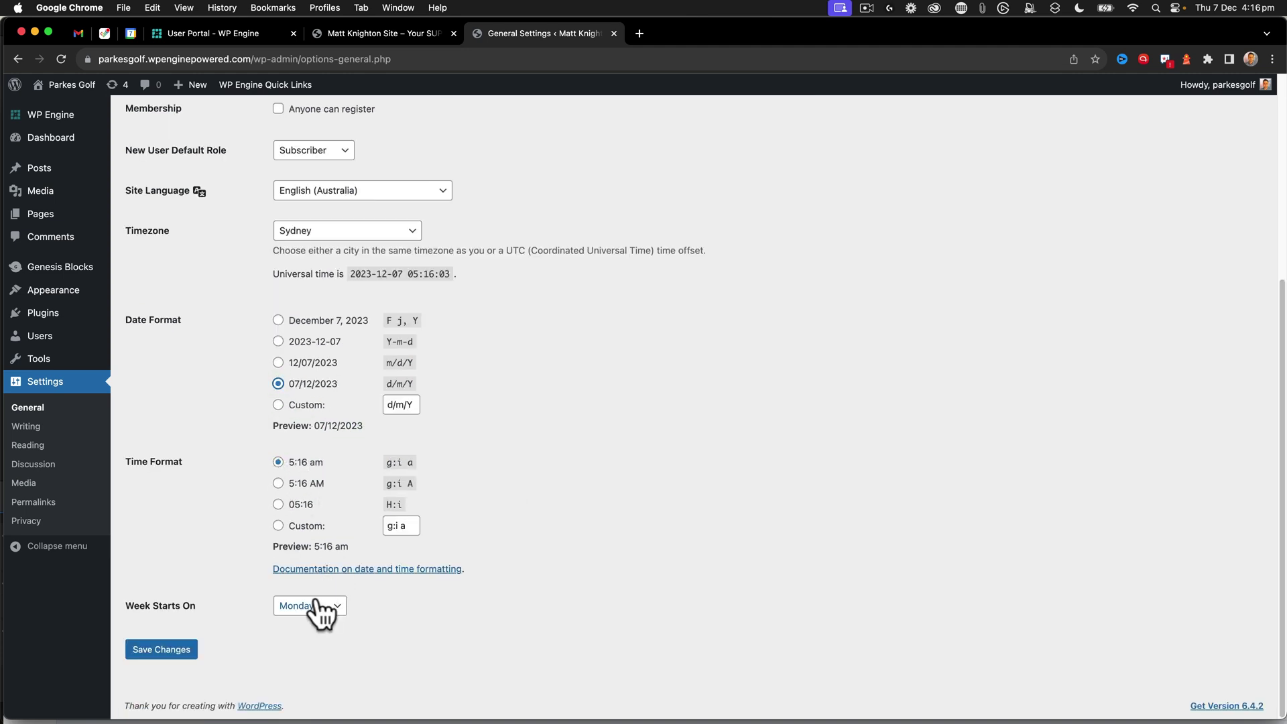
click(167, 649)
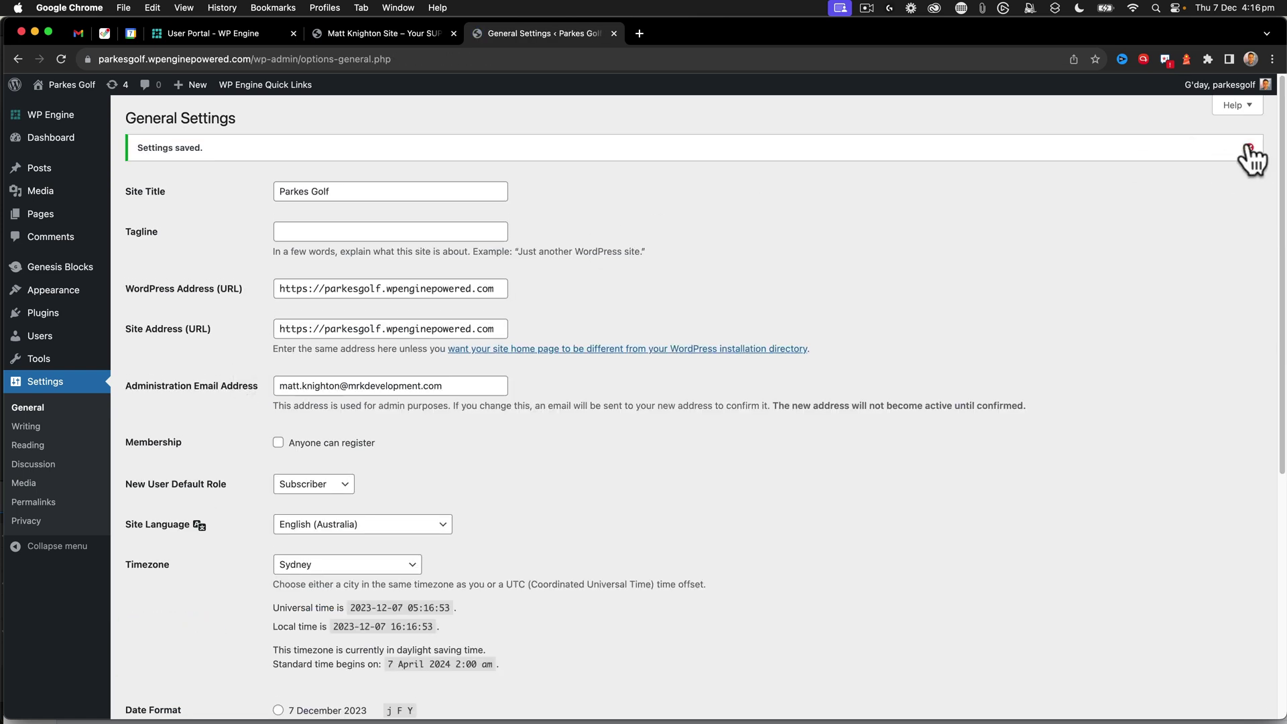
- Dismiss the Settings saved notice and go to Settings > Reading
click(1250, 149)
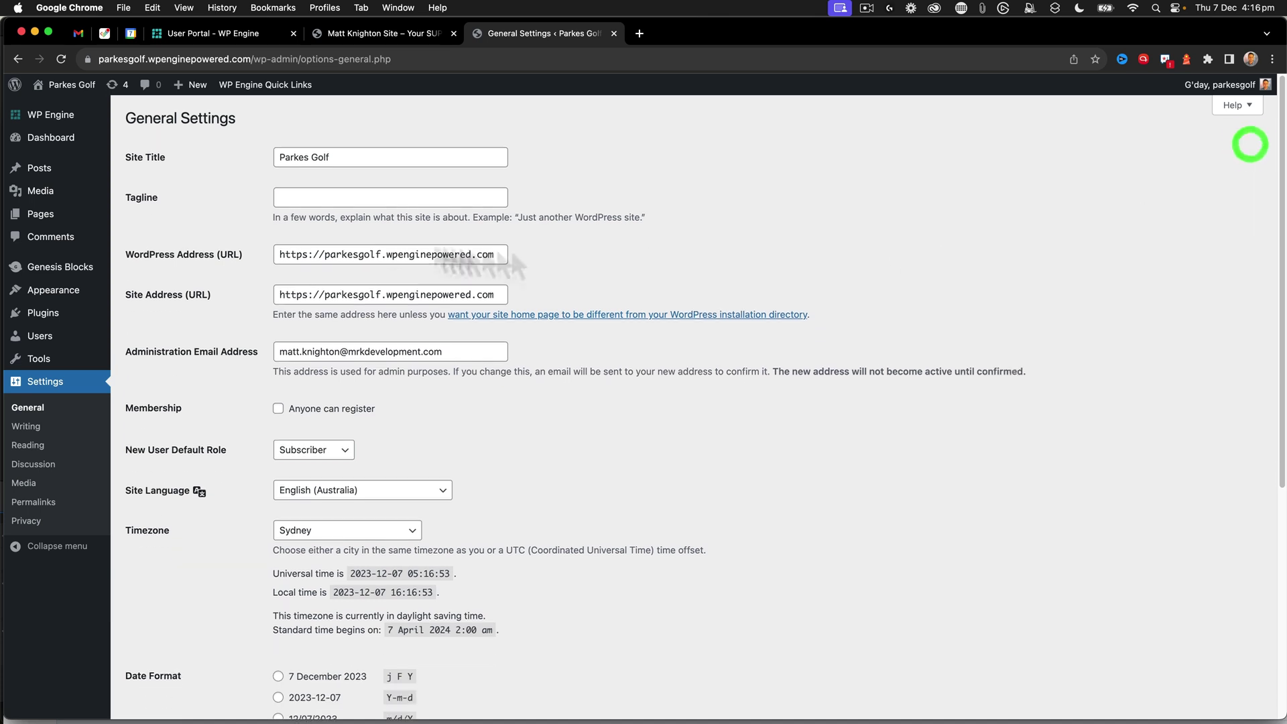
click(29, 447)
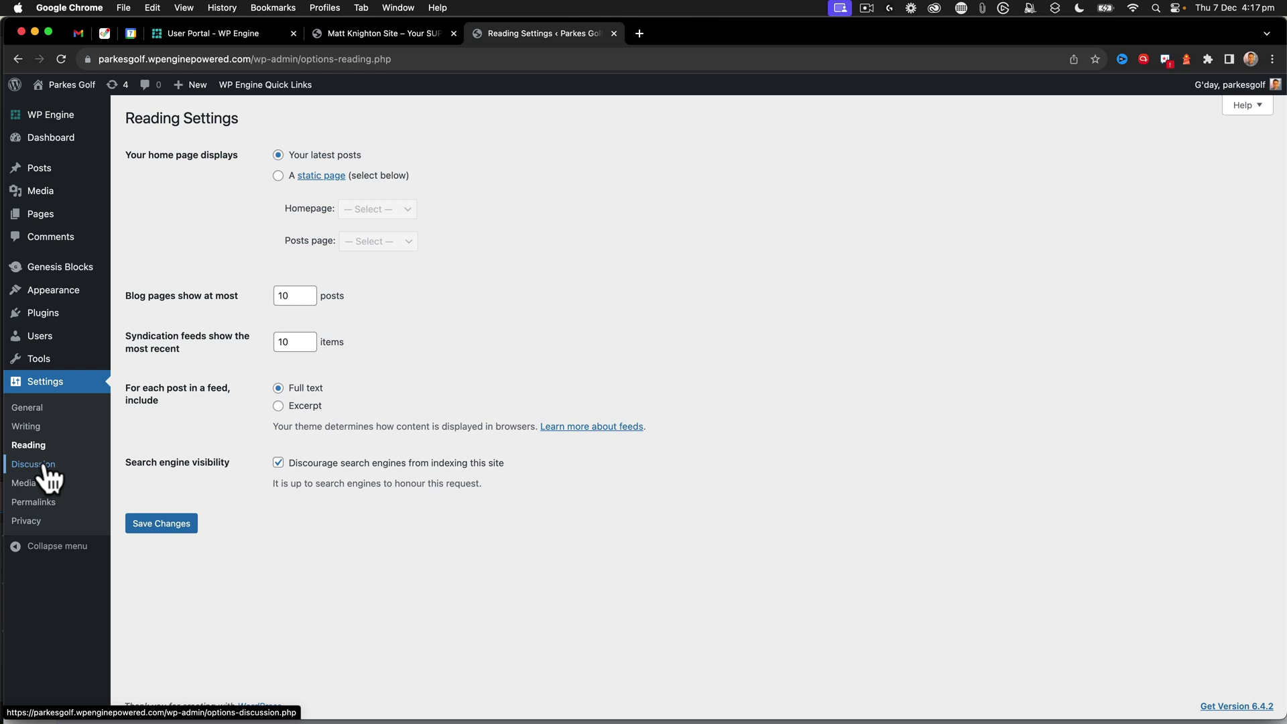
- Update WordPress core to version 6.4.2–en_AU without creating a restore point
click(114, 86)
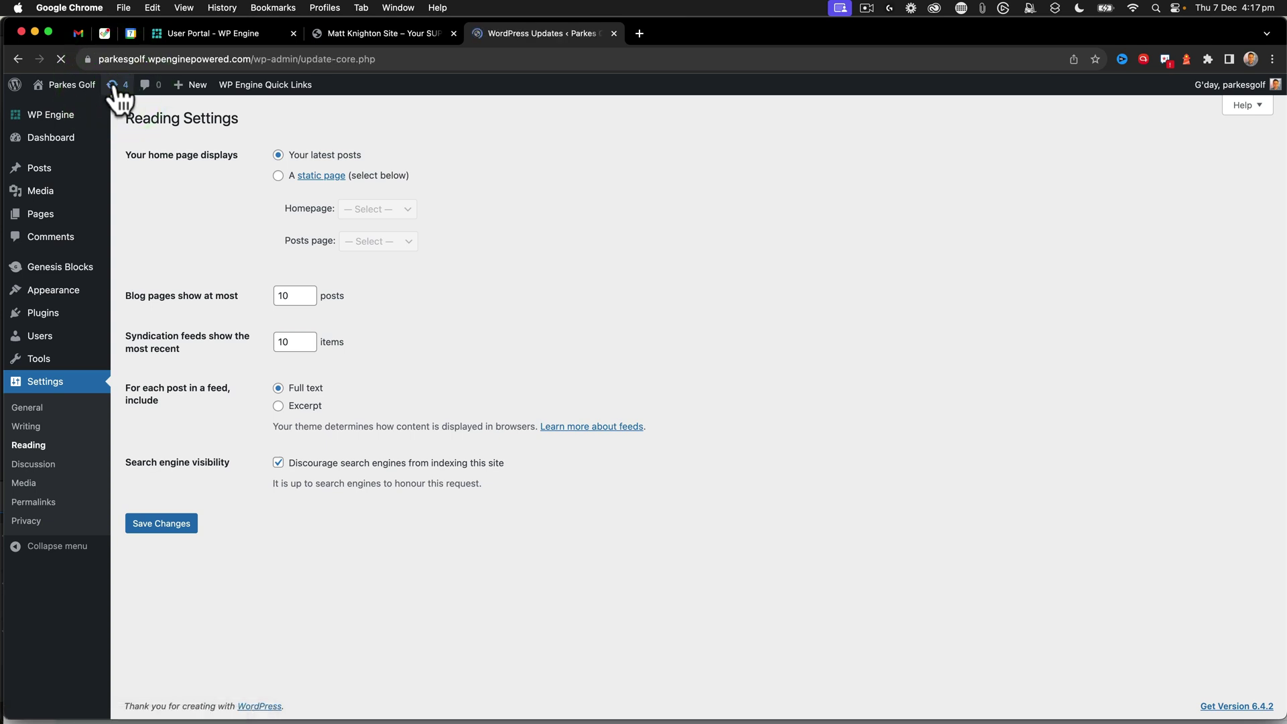
scroll(429, 277, down, 1)
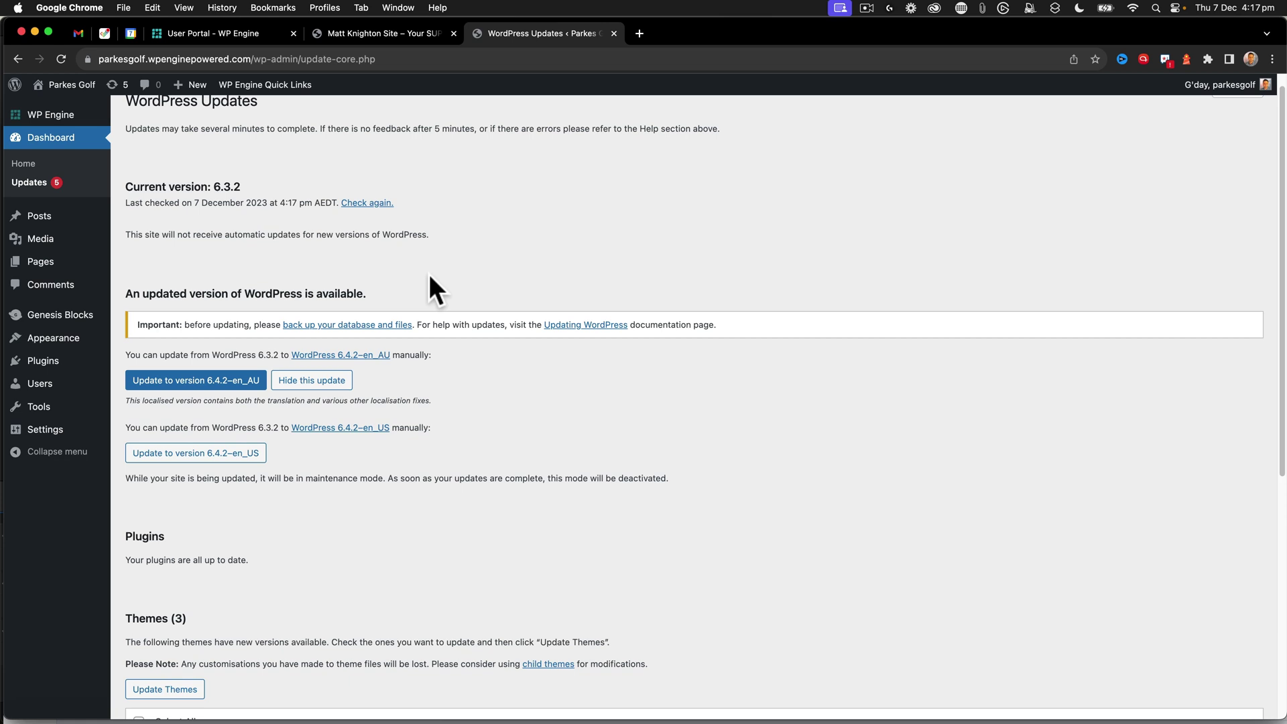
scroll(429, 275, down, 1)
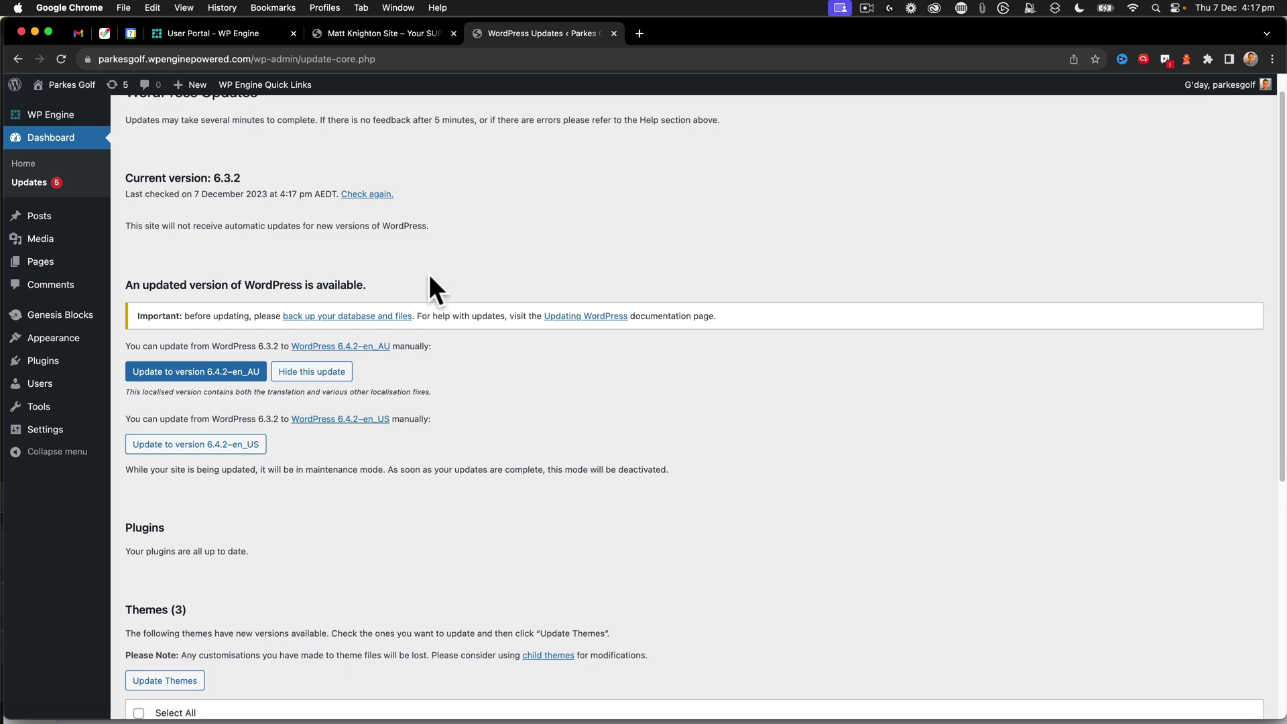
scroll(235, 214, up, 1)
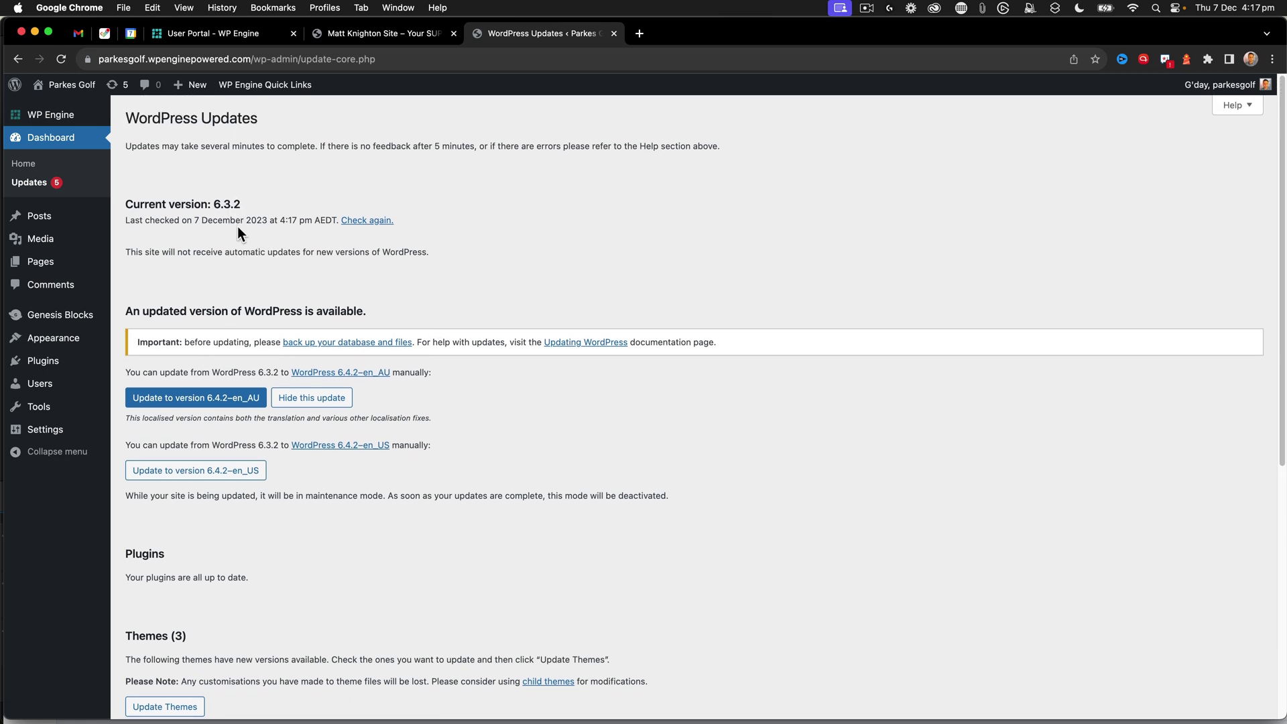
scroll(238, 231, down, 5)
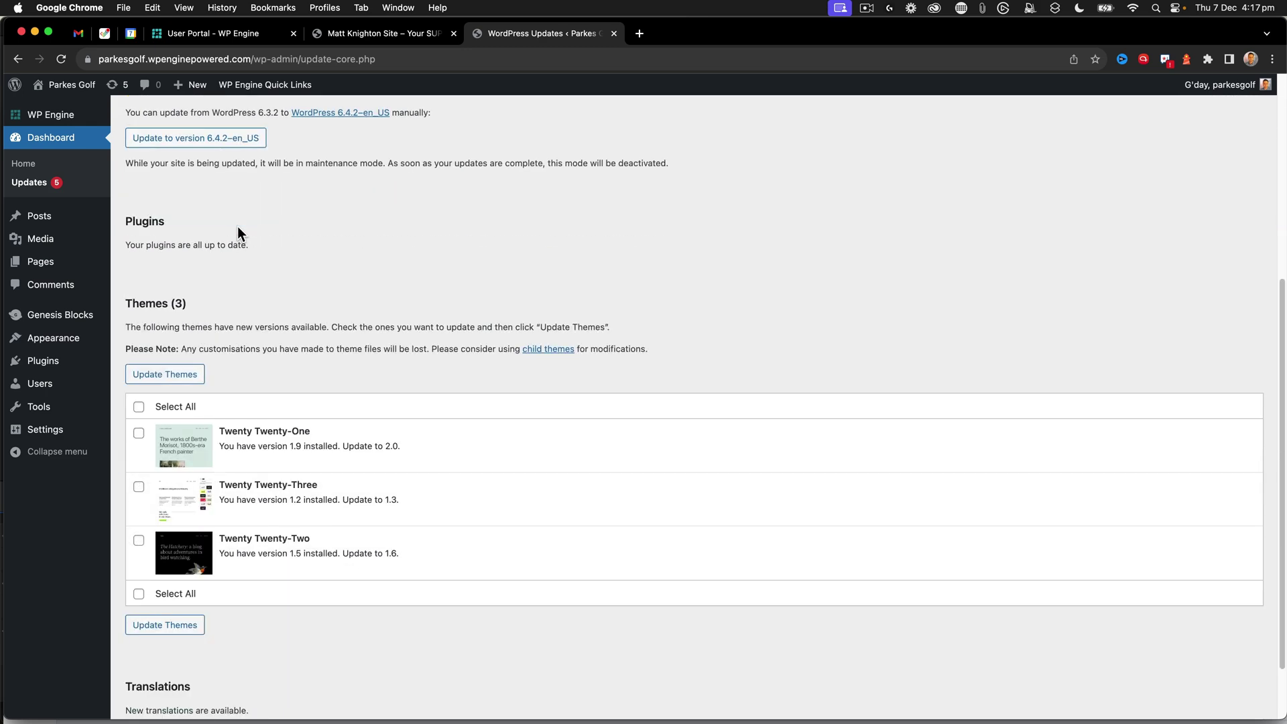
scroll(237, 227, up, 3)
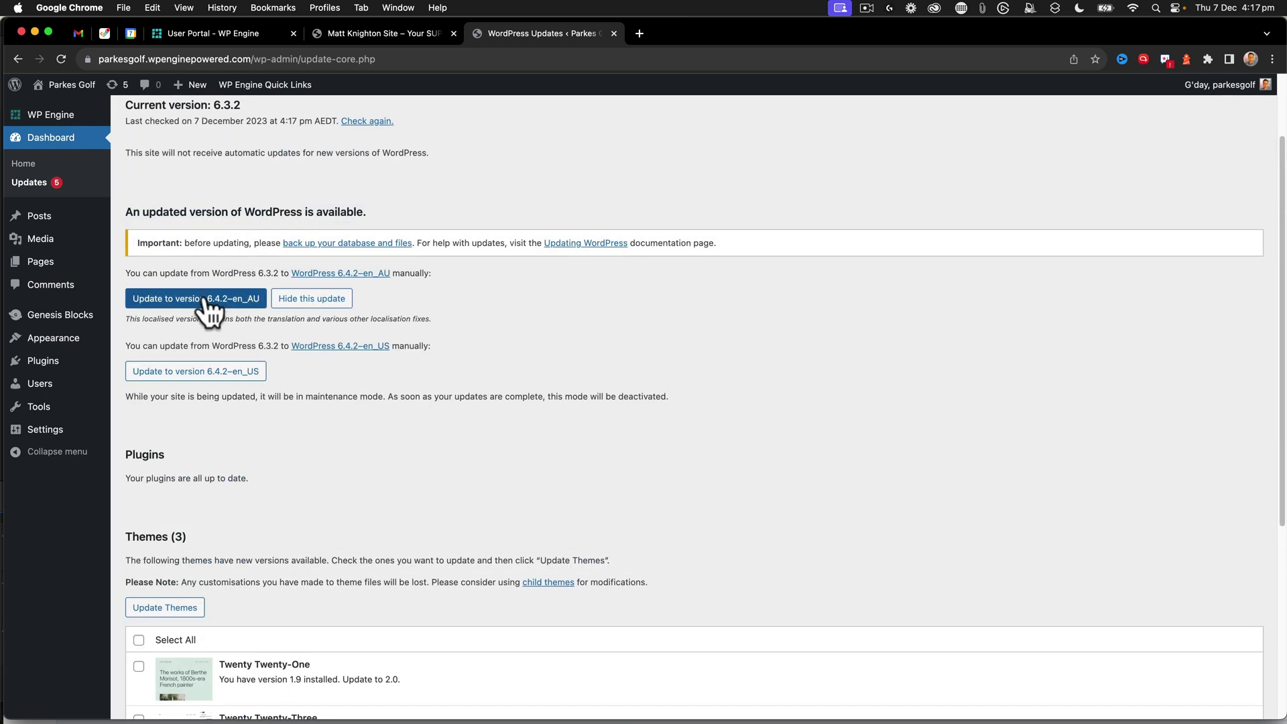
click(204, 299)
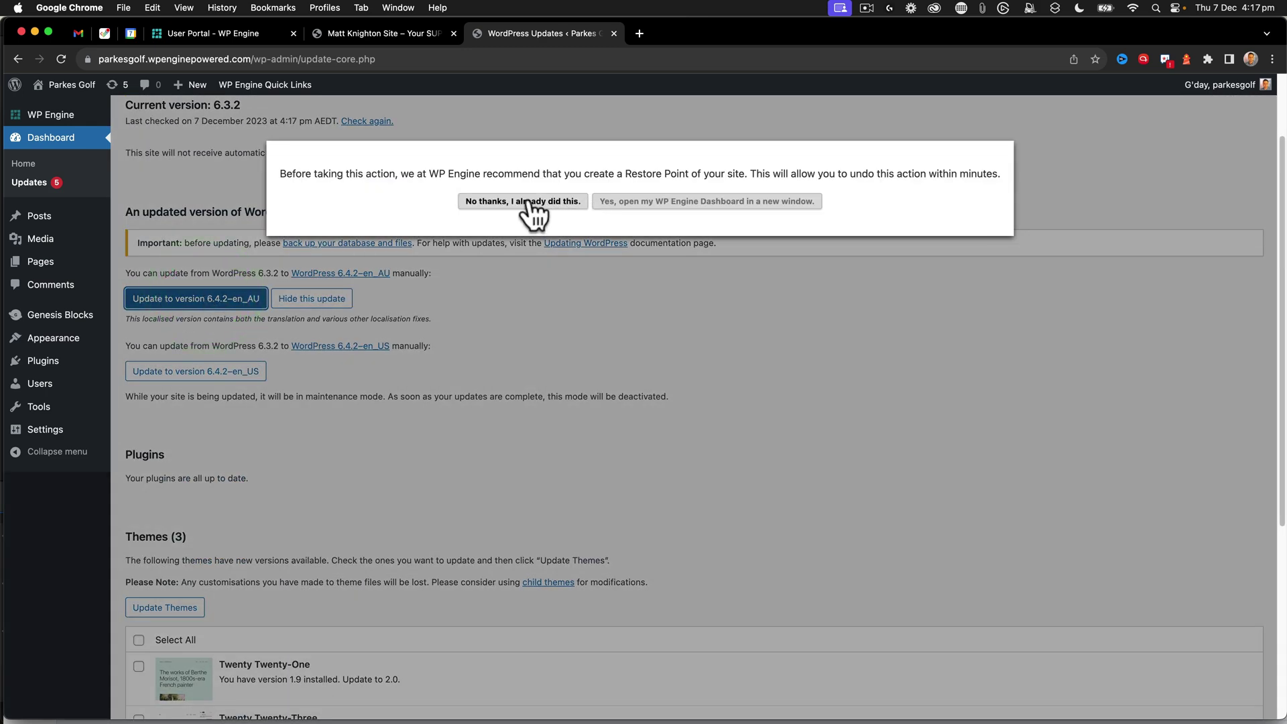
click(533, 203)
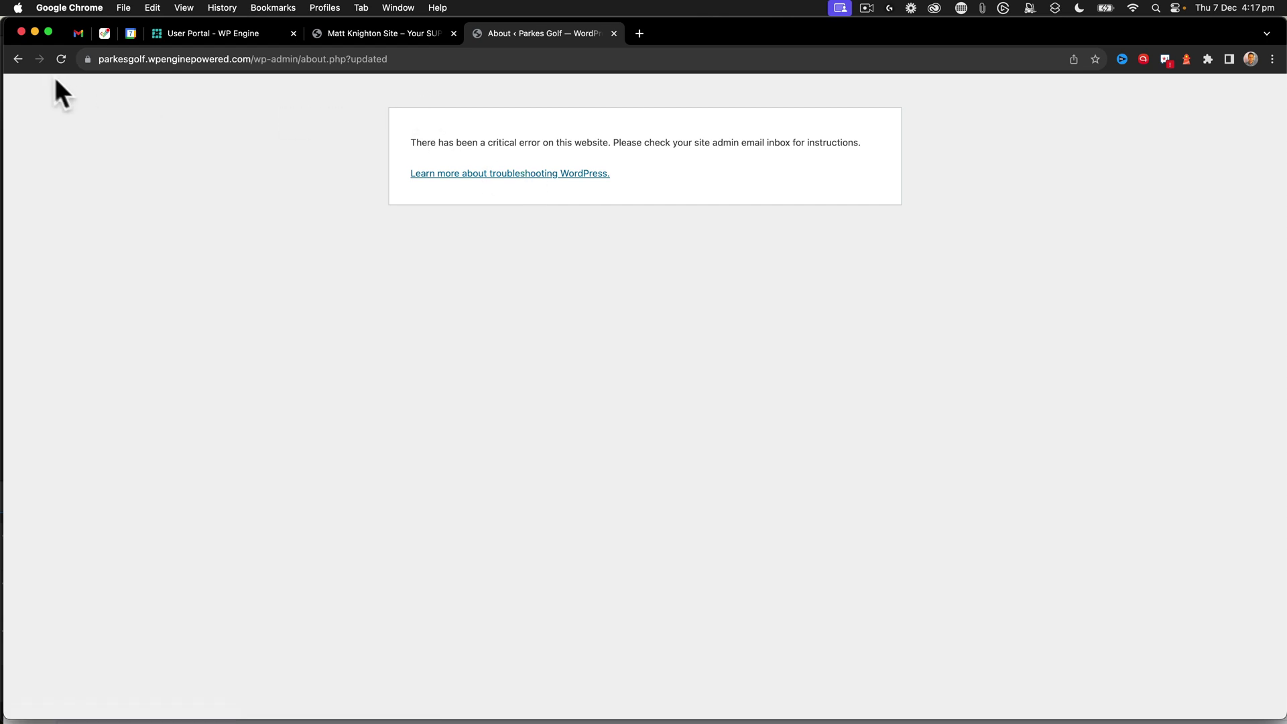
- Reload after the error, complete the database update, and recheck the Updates page
click(62, 58)
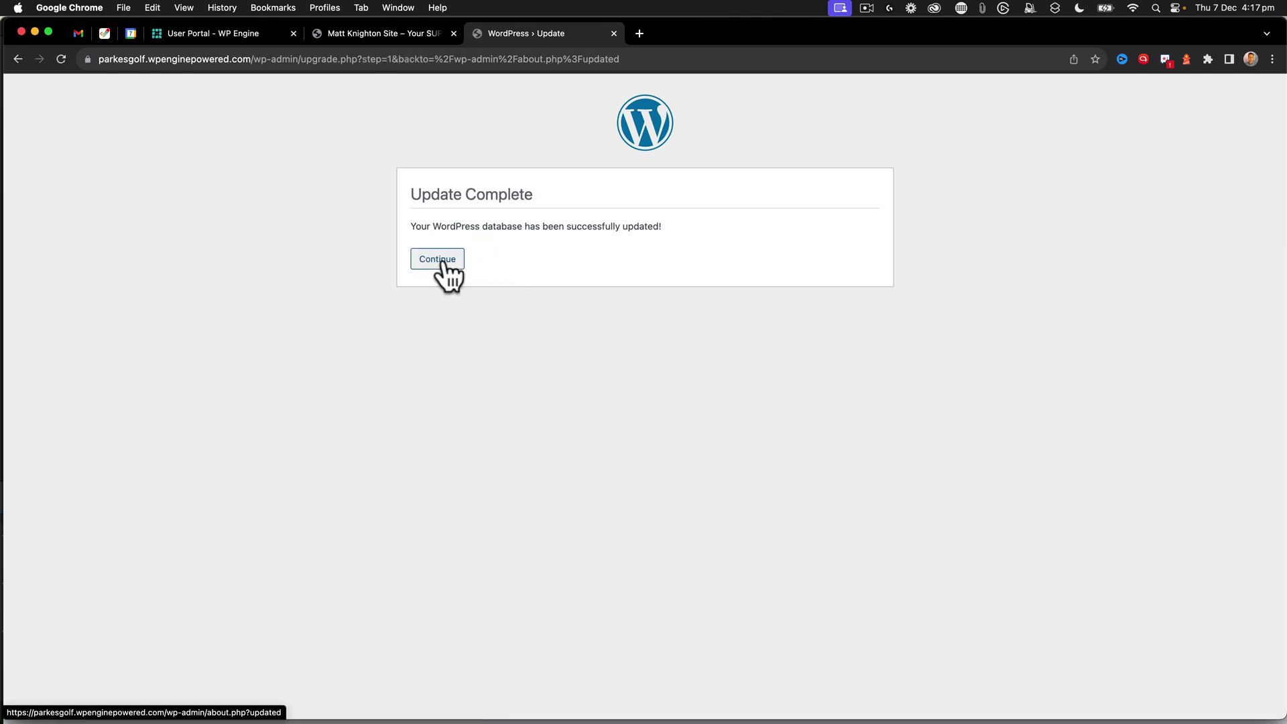
click(437, 259)
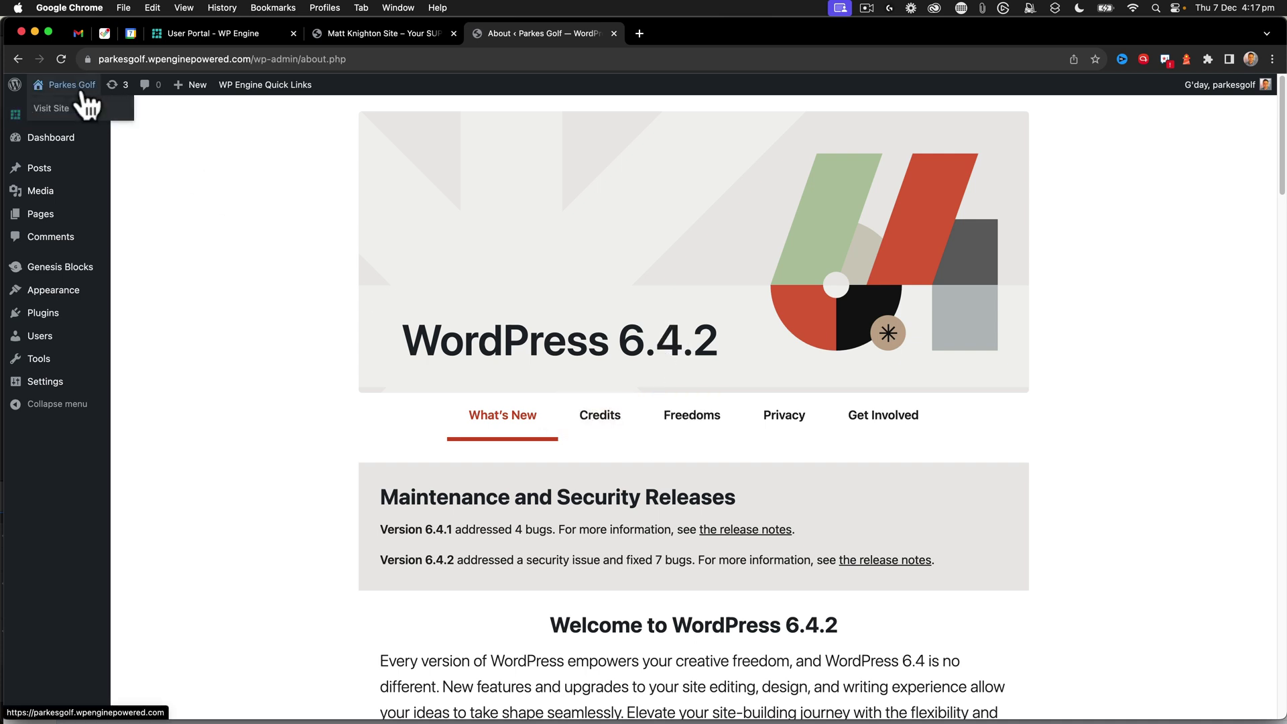
click(114, 86)
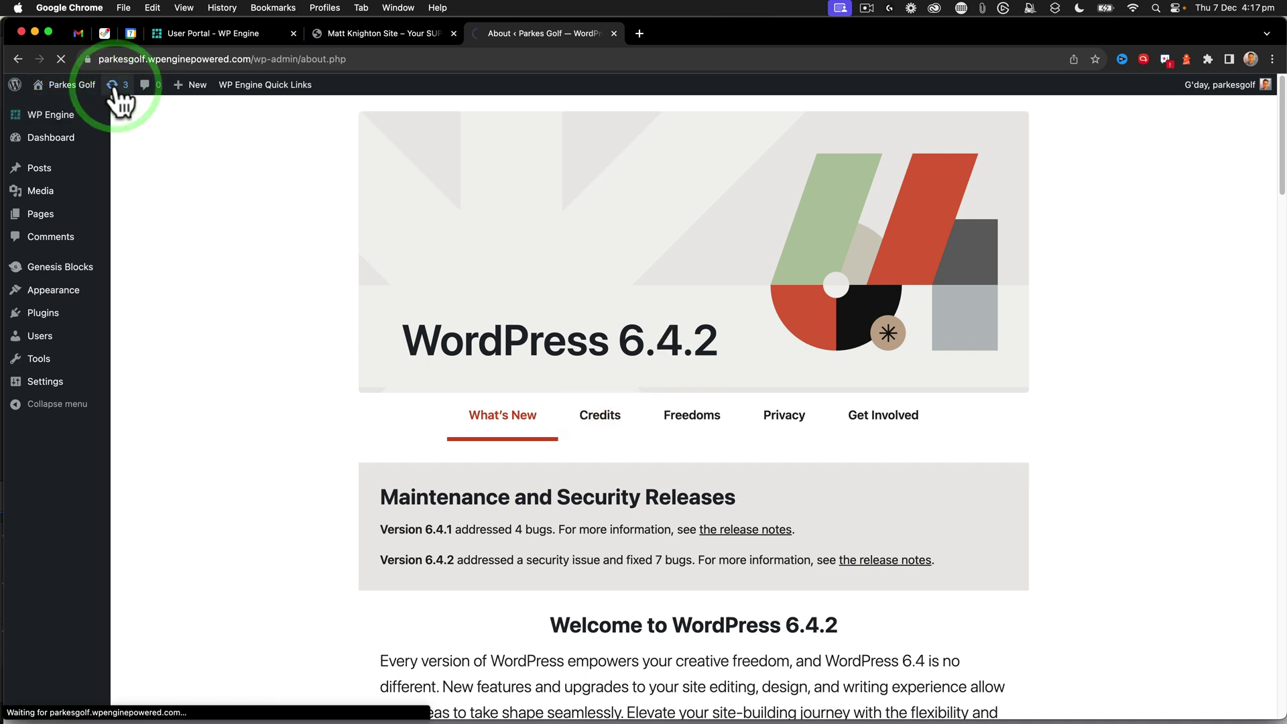
- Delete the Twenty Twenty-One, Twenty Twenty-Three and Twenty Twenty-Two themes
scroll(323, 360, down, 2)
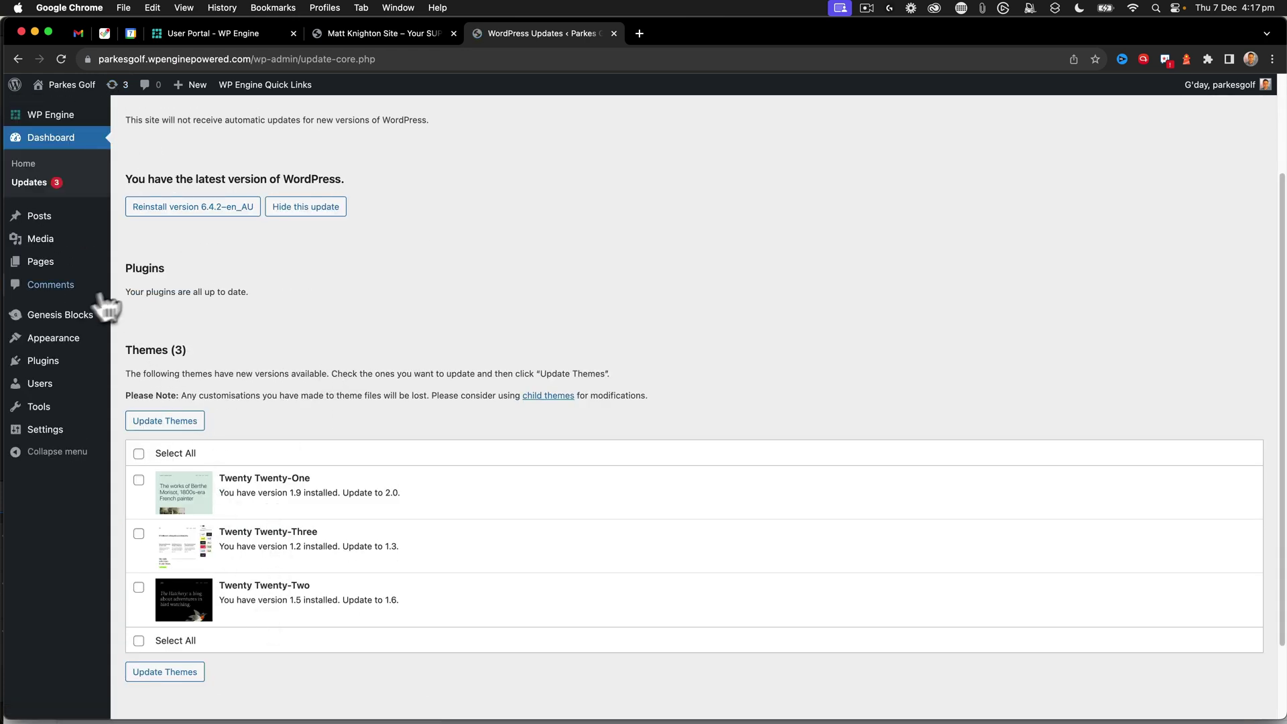
mouse_move(78, 339)
click(137, 343)
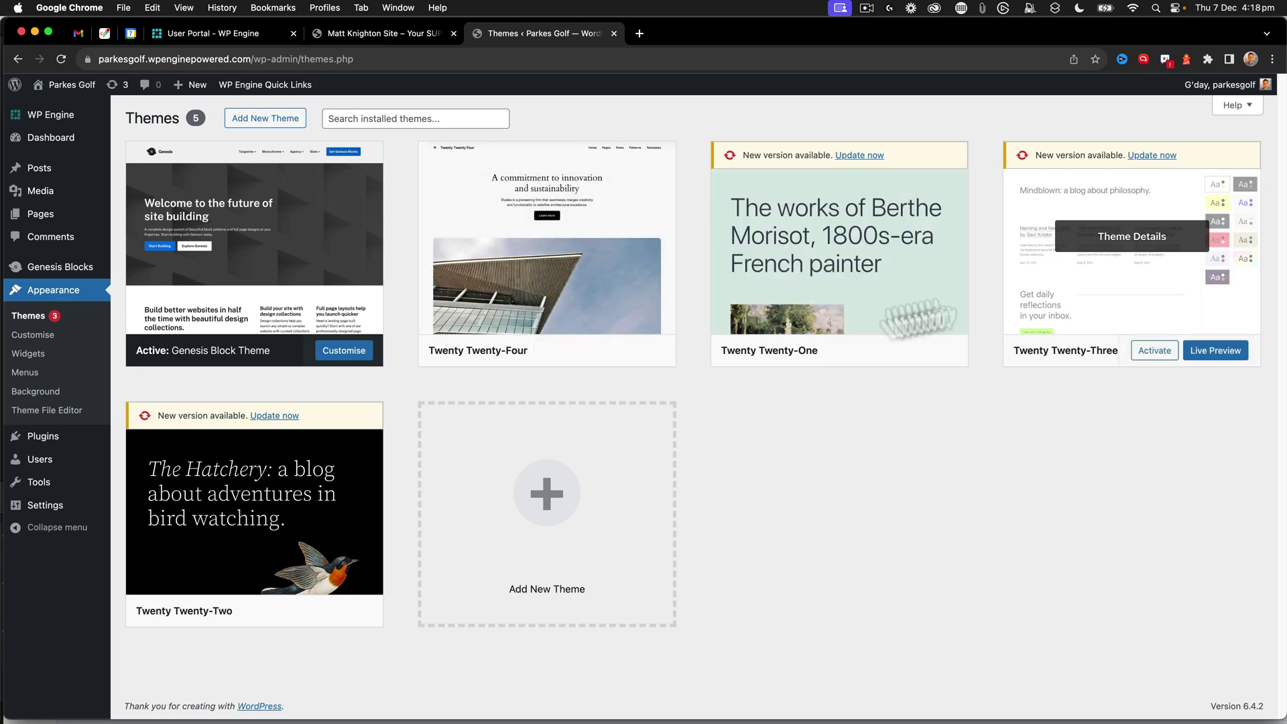
click(877, 243)
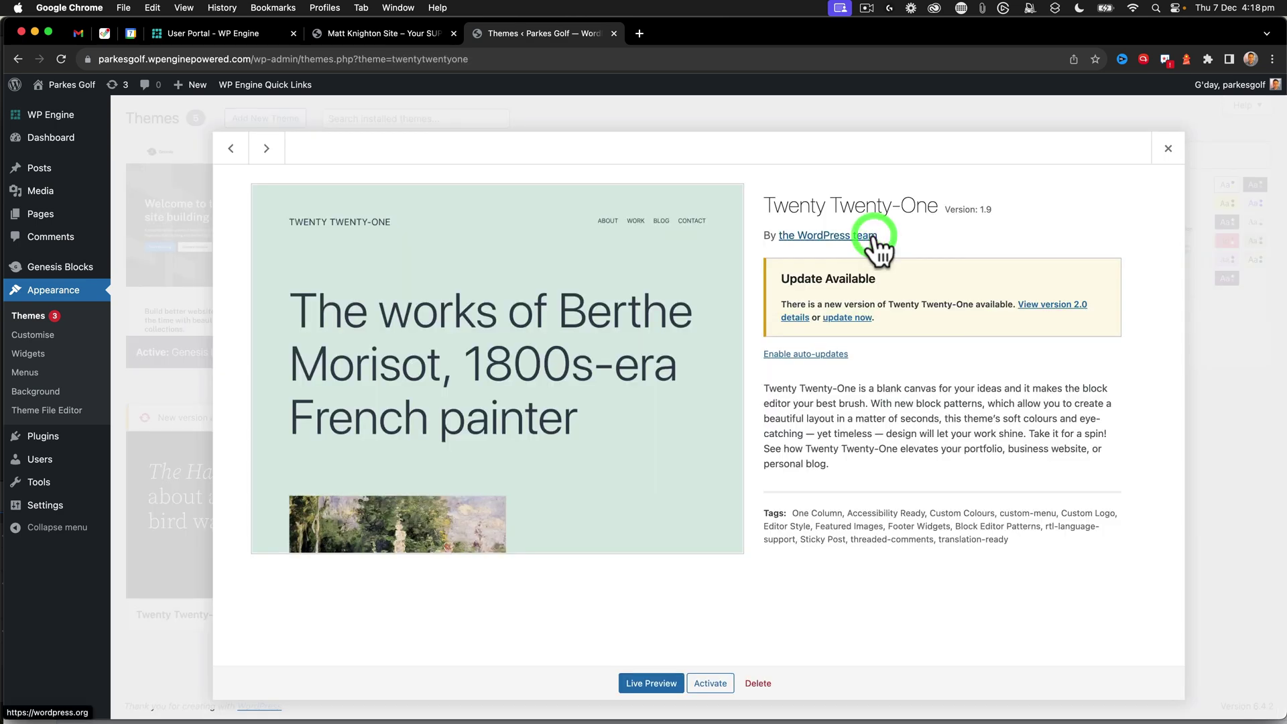
click(759, 683)
click(755, 163)
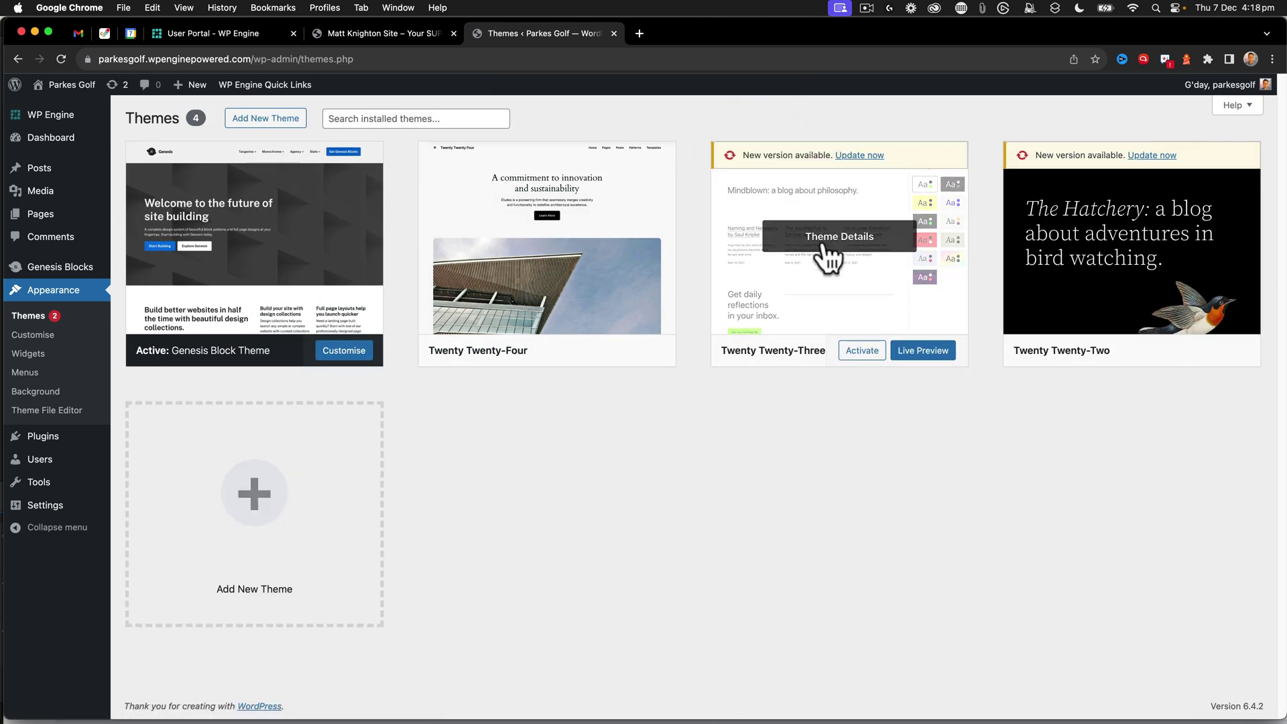
click(826, 242)
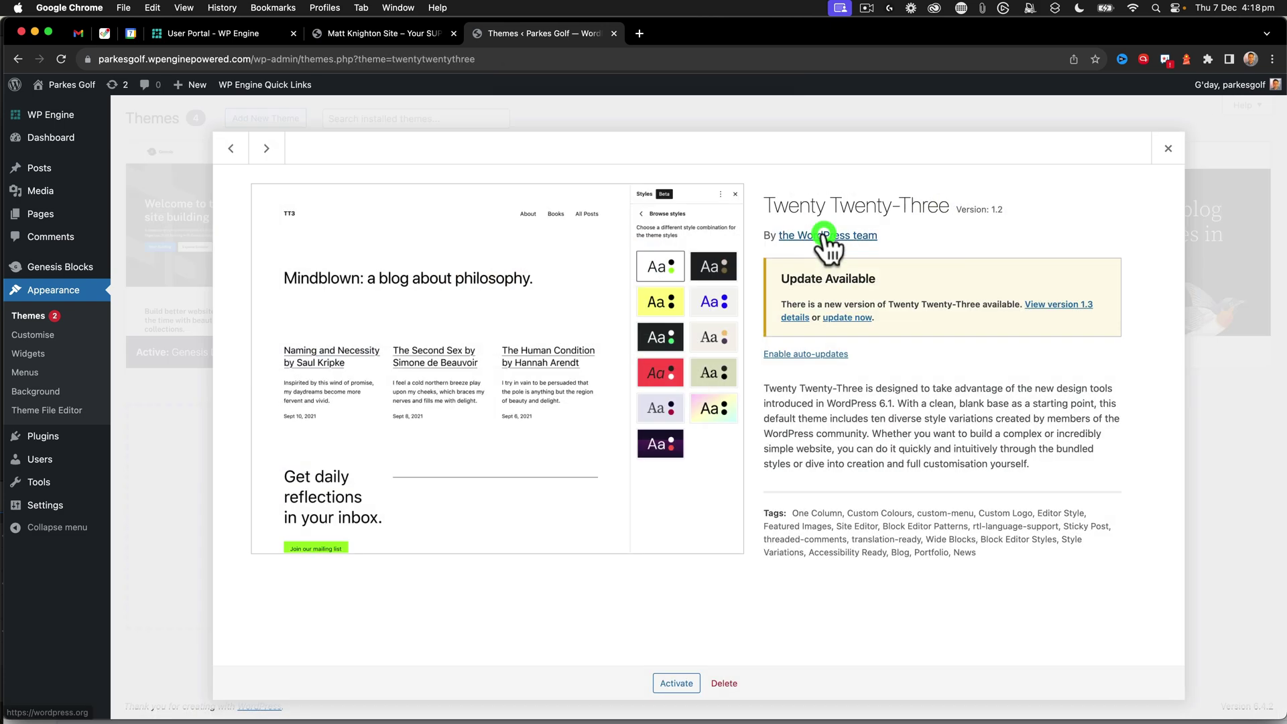
click(723, 684)
click(755, 163)
click(851, 240)
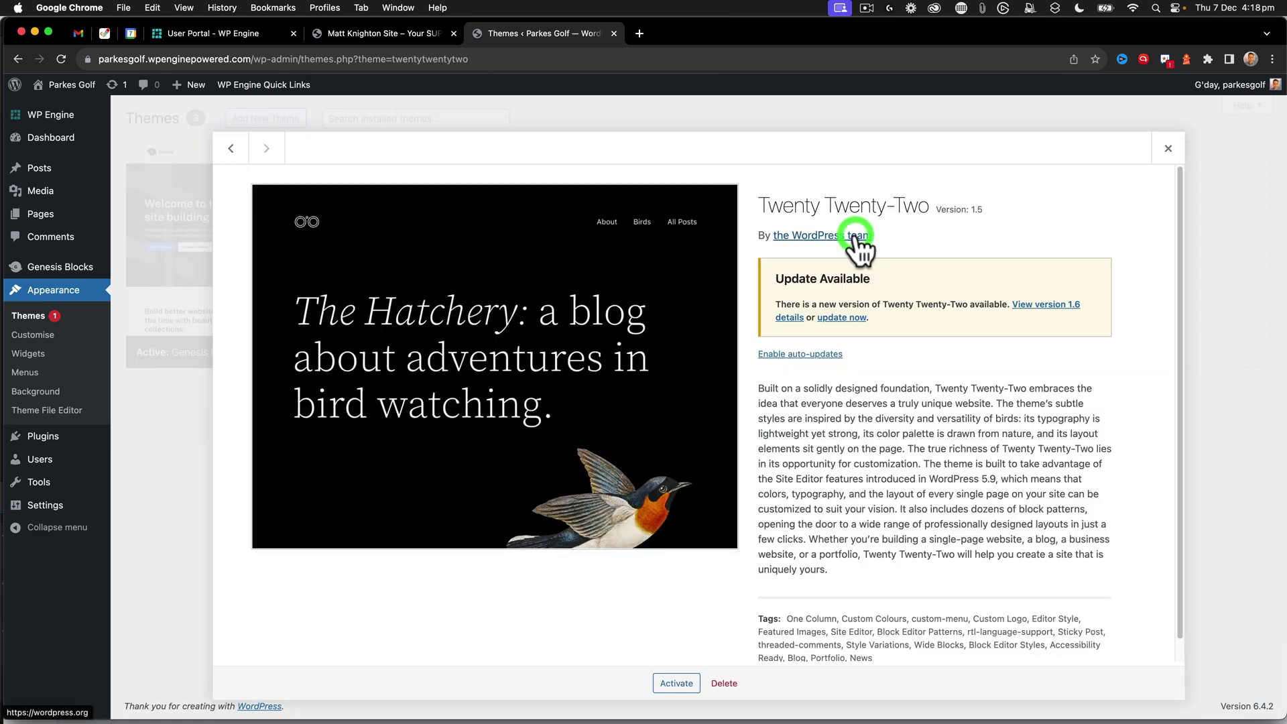
click(725, 684)
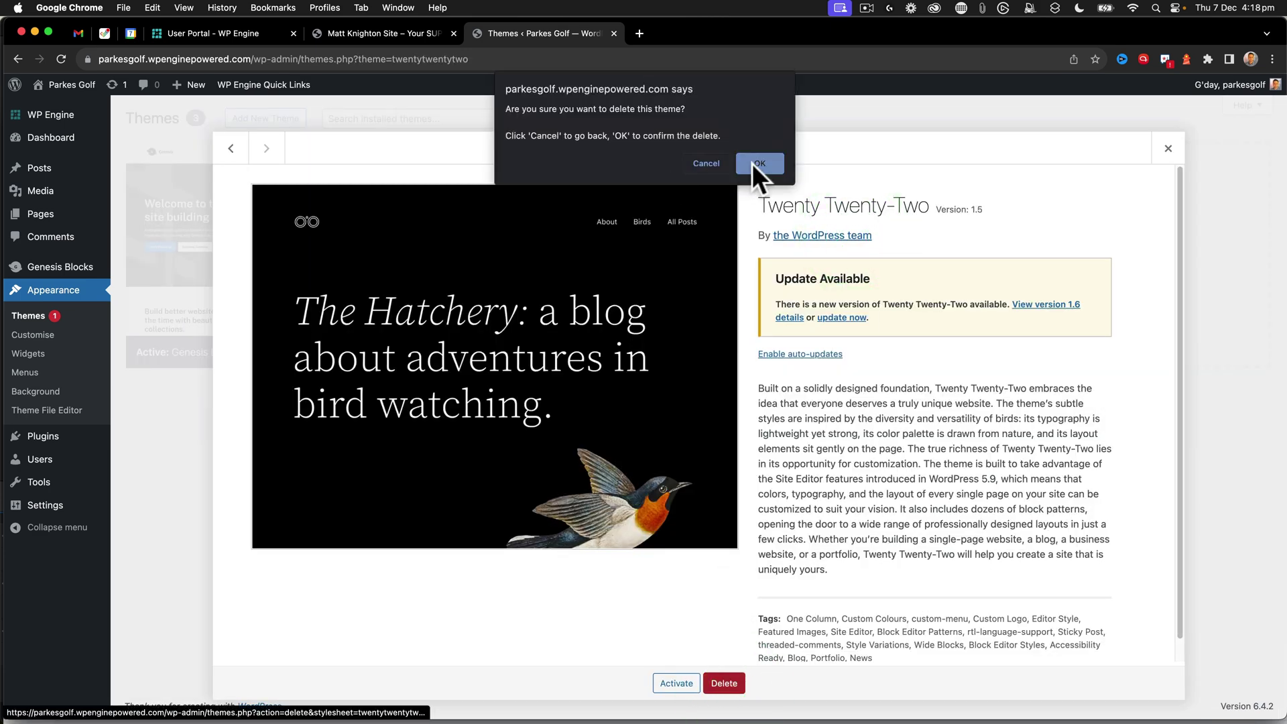
click(756, 162)
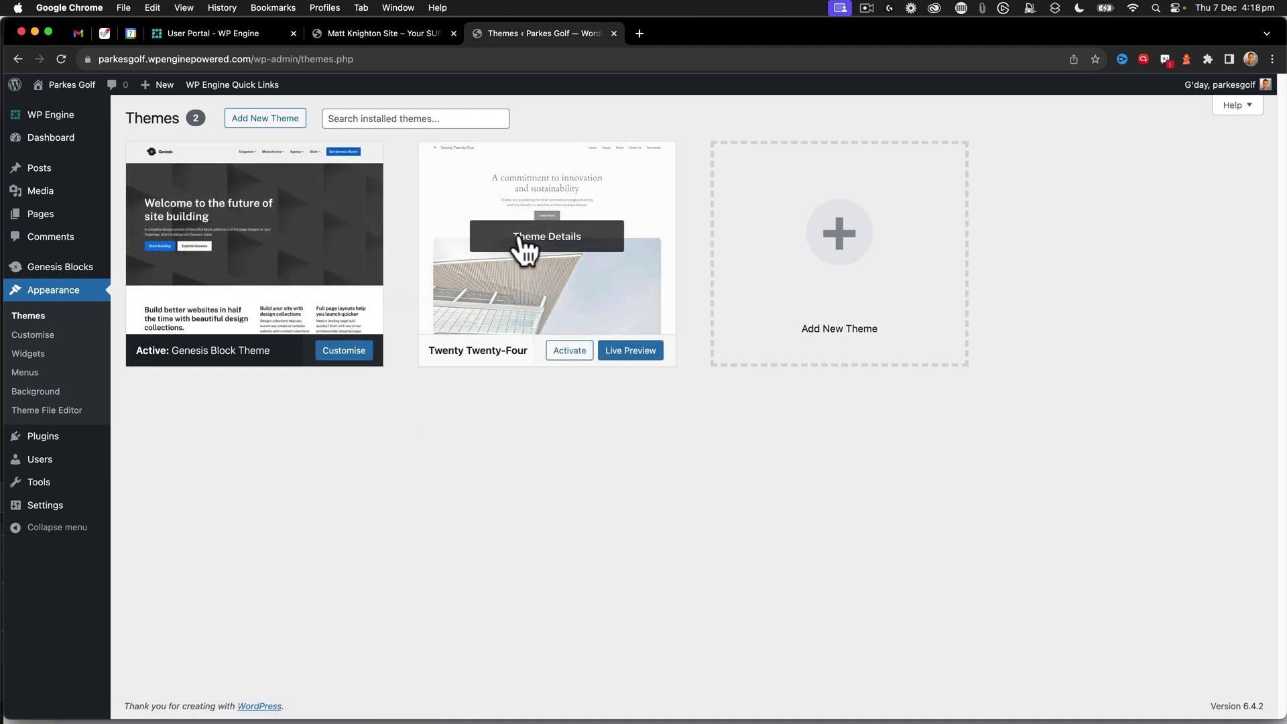
- Activate Twenty Twenty-Four and delete the Genesis Block Theme
click(558, 352)
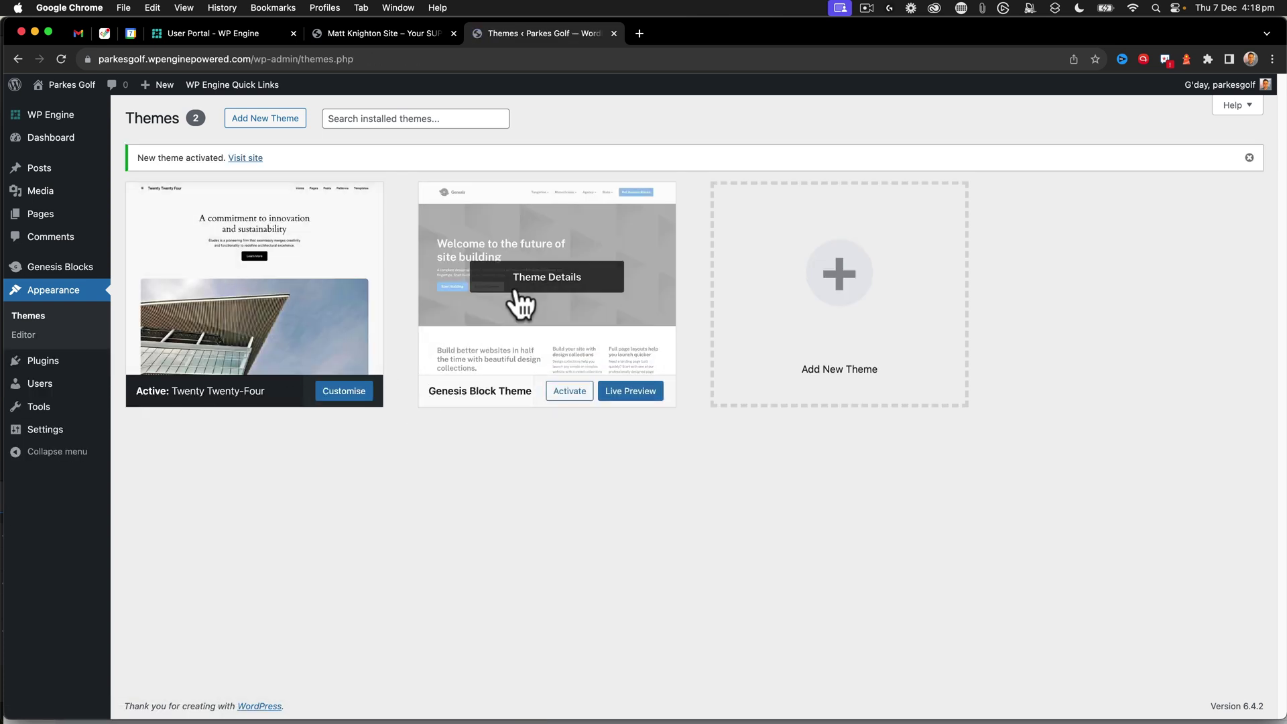
click(546, 289)
click(760, 683)
click(761, 167)
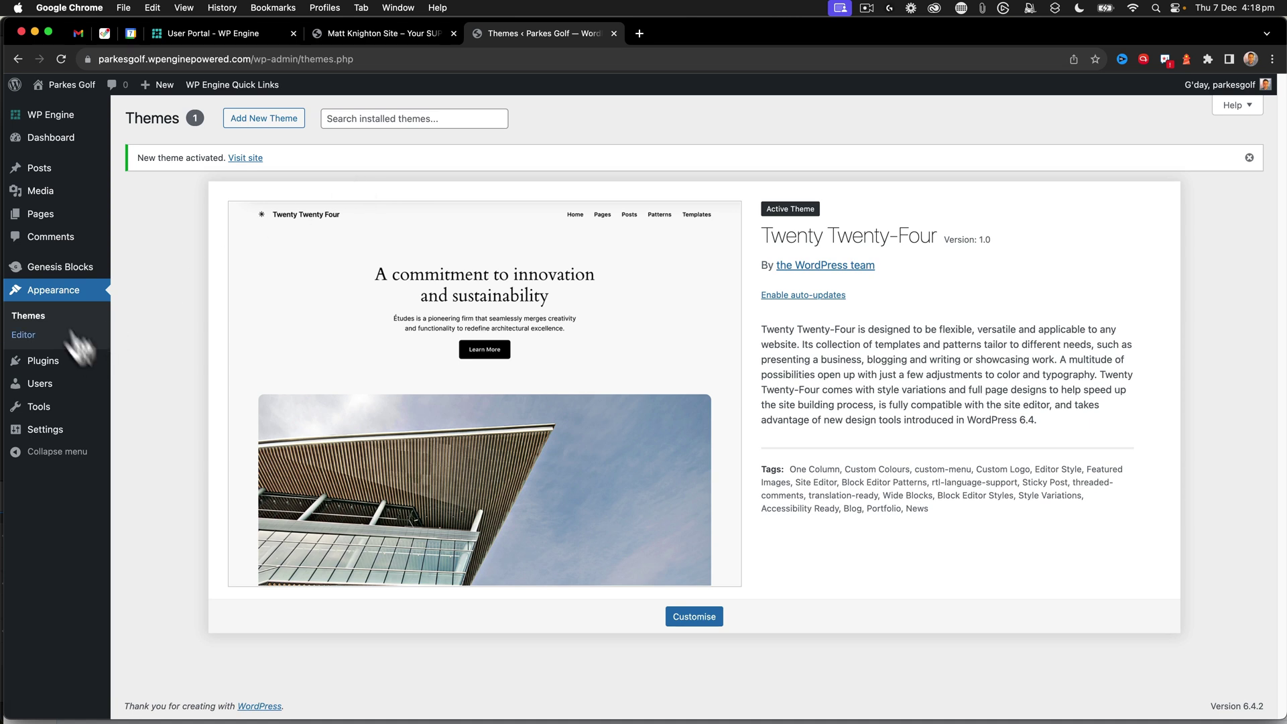
- Deactivate the Genesis Blocks plugin
mouse_move(40, 358)
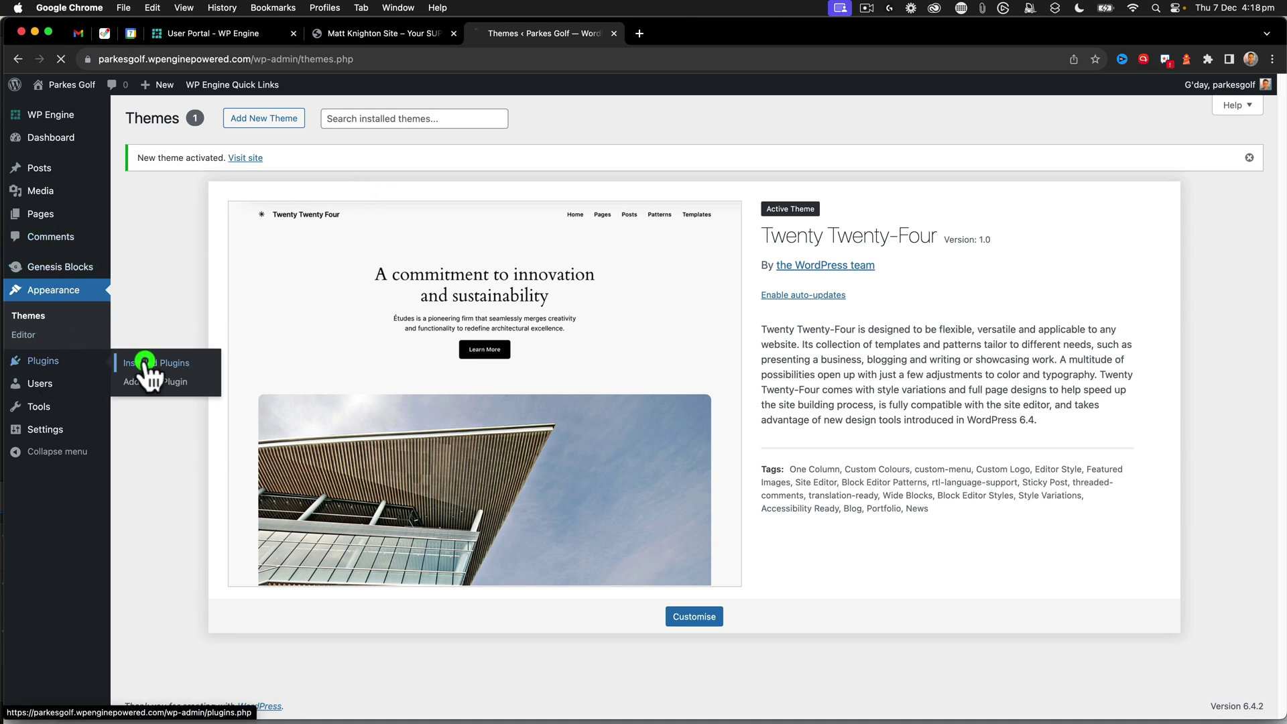
click(145, 363)
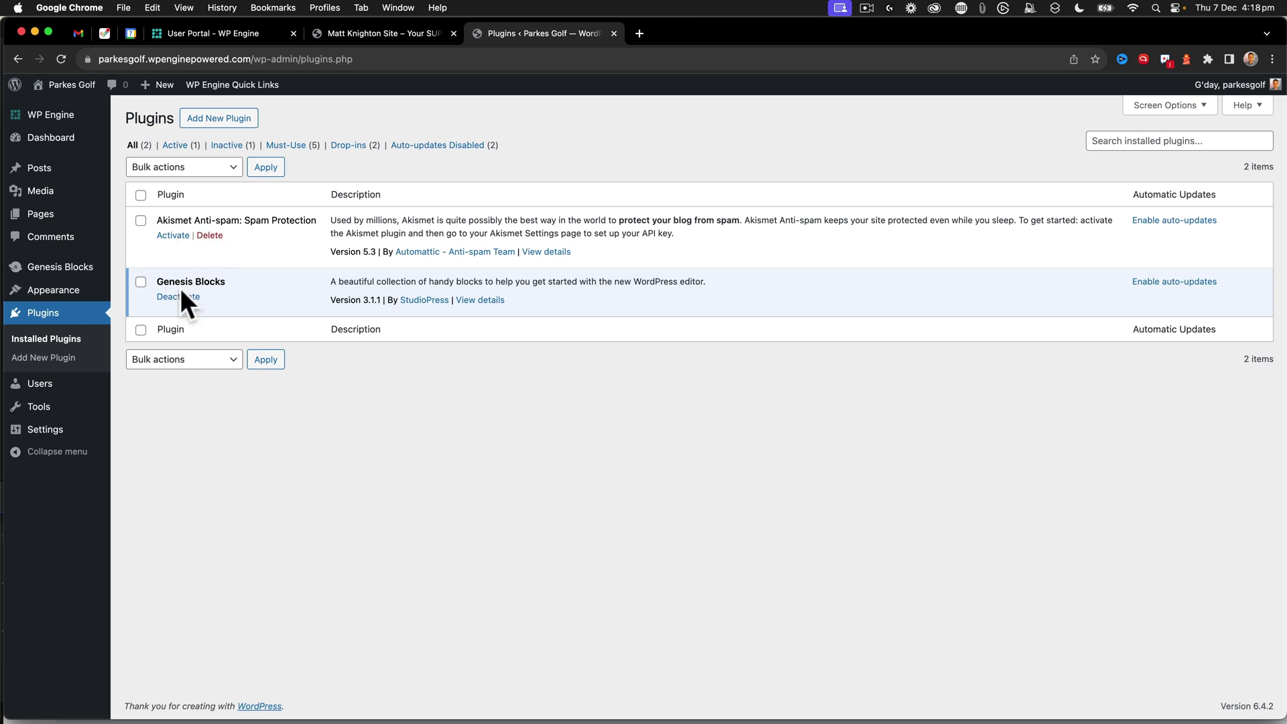
click(179, 297)
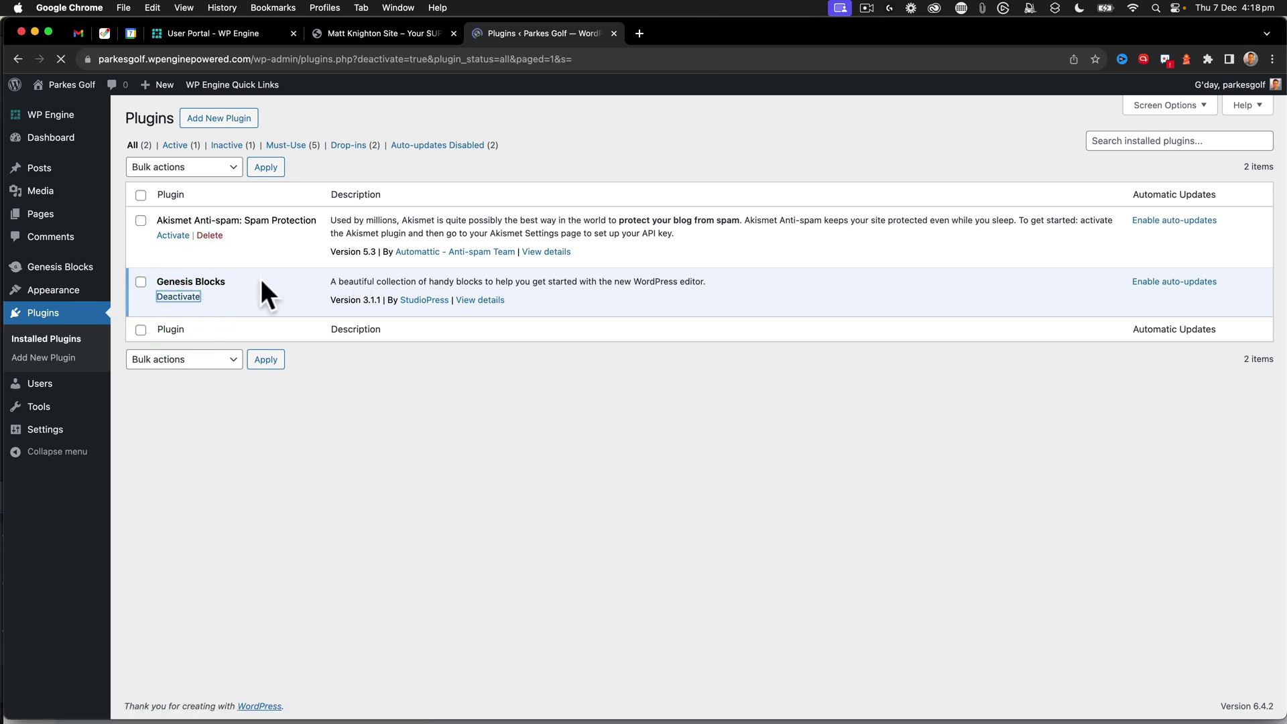
- Bulk-delete Akismet Anti-spam and Genesis Blocks, skipping the restore point
click(141, 235)
click(184, 401)
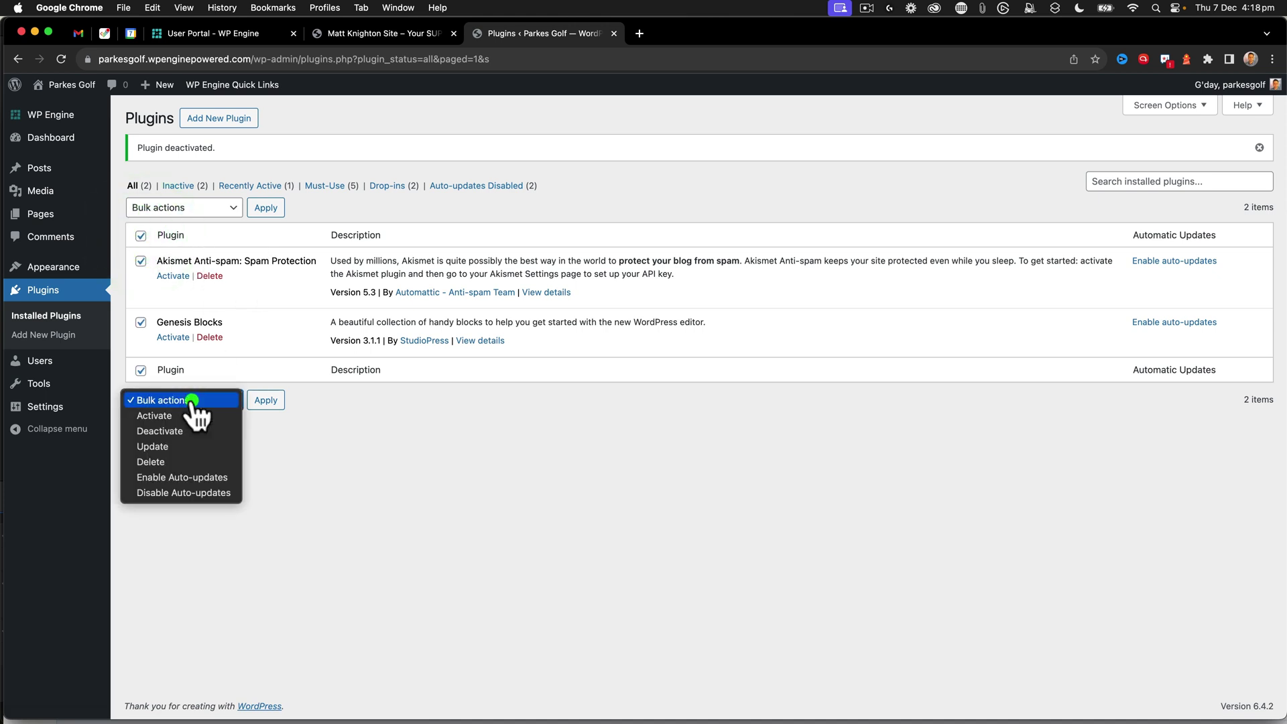
click(173, 461)
click(262, 400)
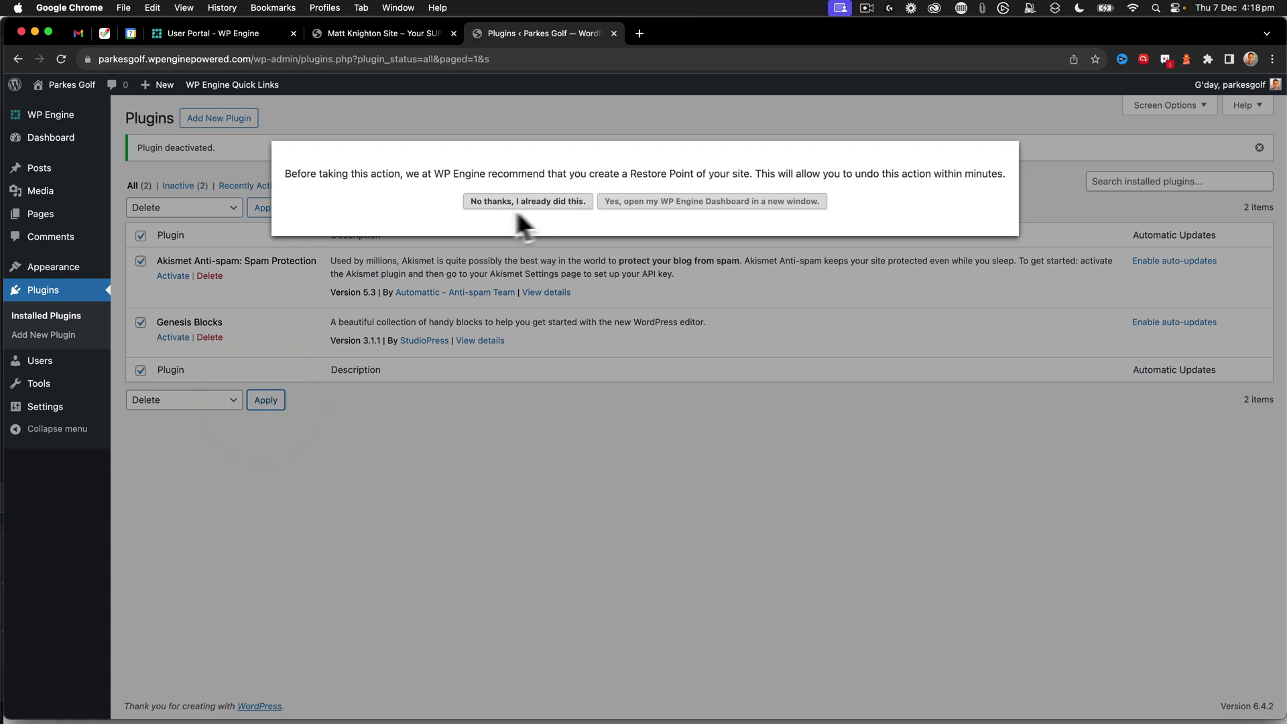
click(525, 203)
click(752, 154)
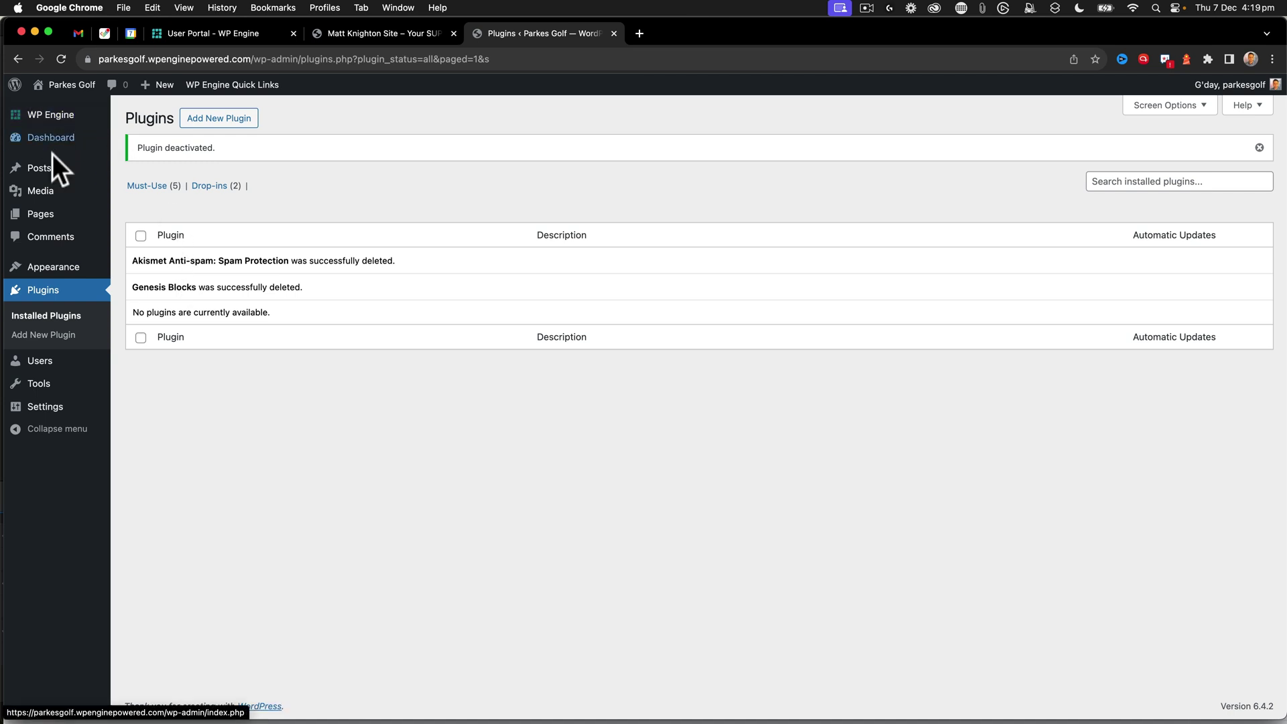
- Trash the sample comment and empty the comments trash
click(134, 209)
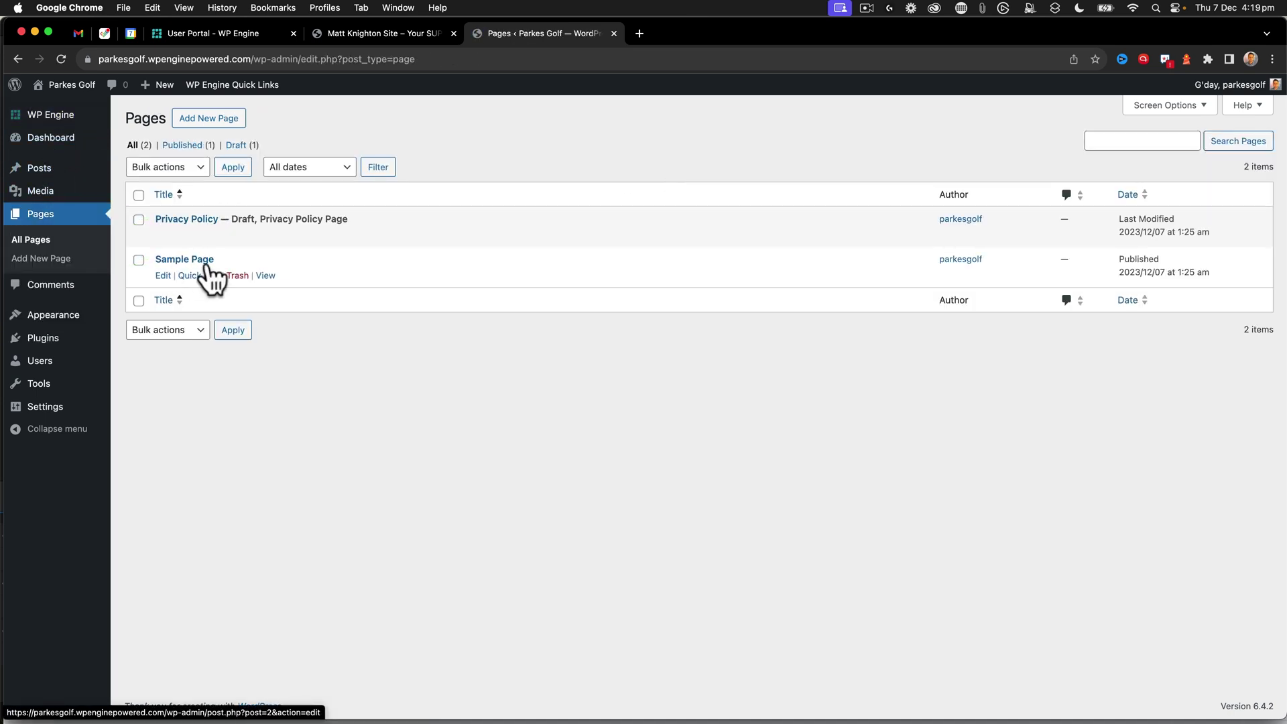
mouse_move(41, 168)
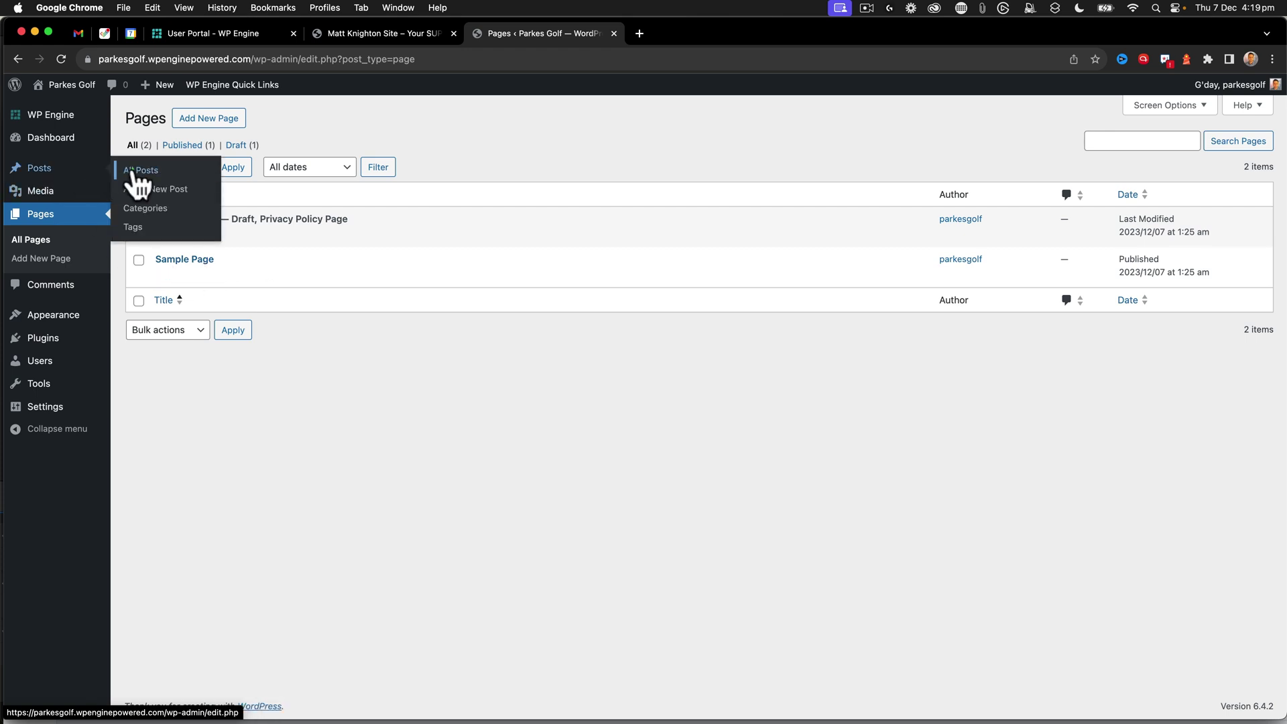
click(139, 172)
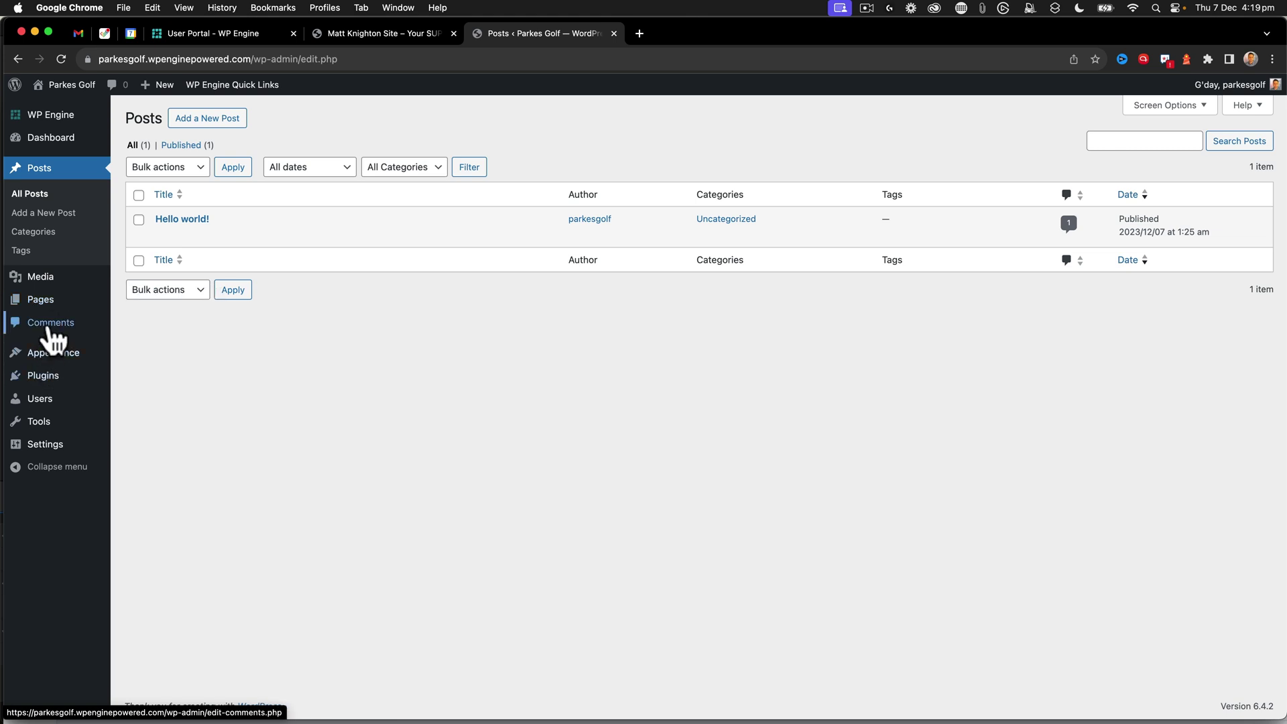
click(79, 328)
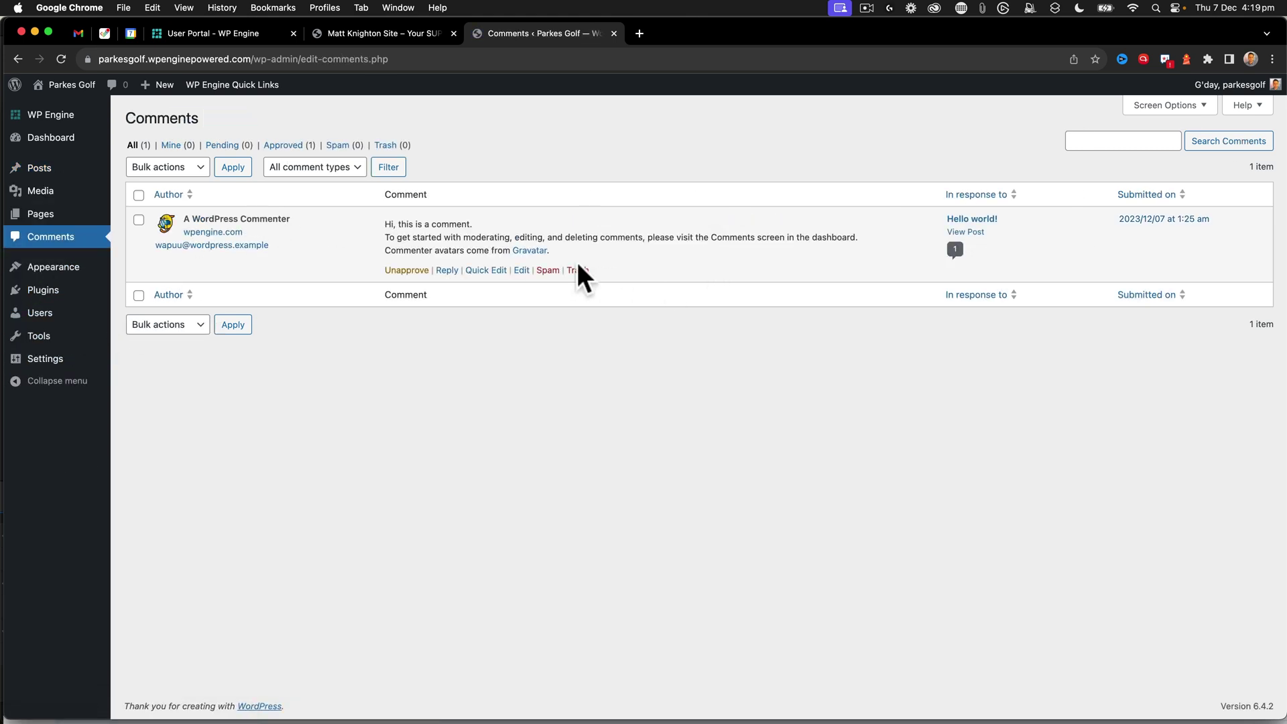
click(578, 270)
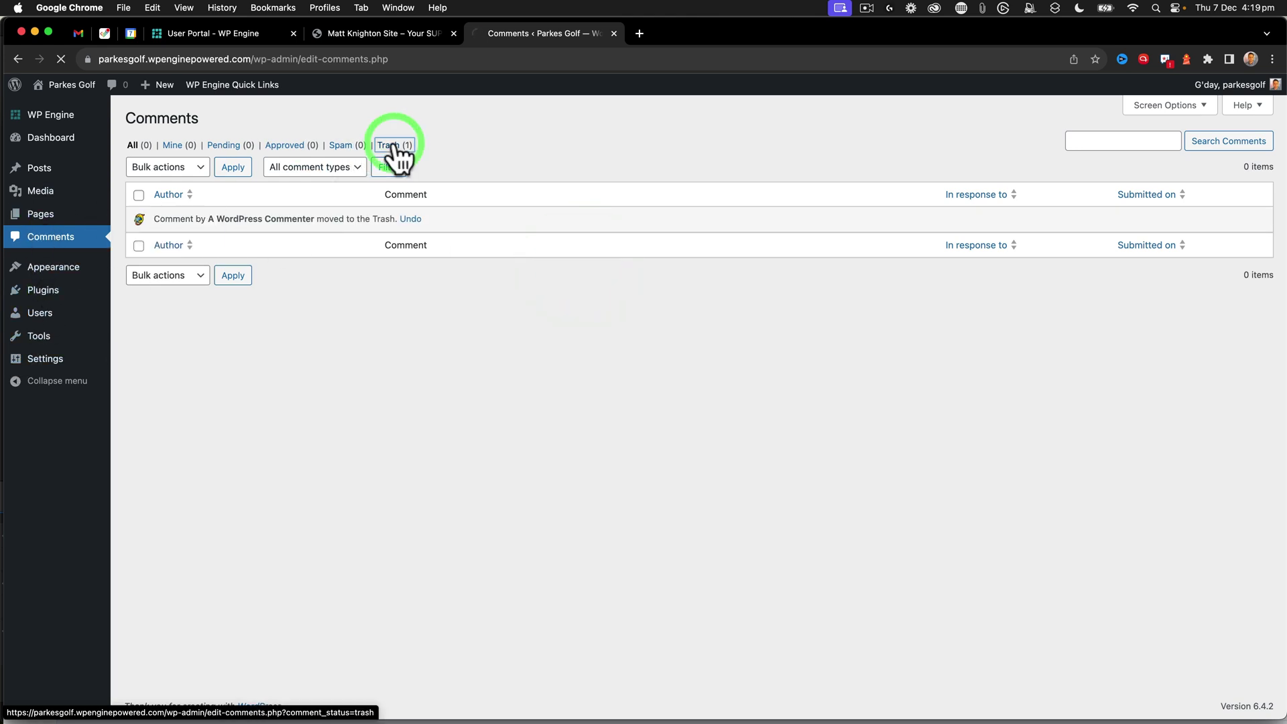
click(468, 167)
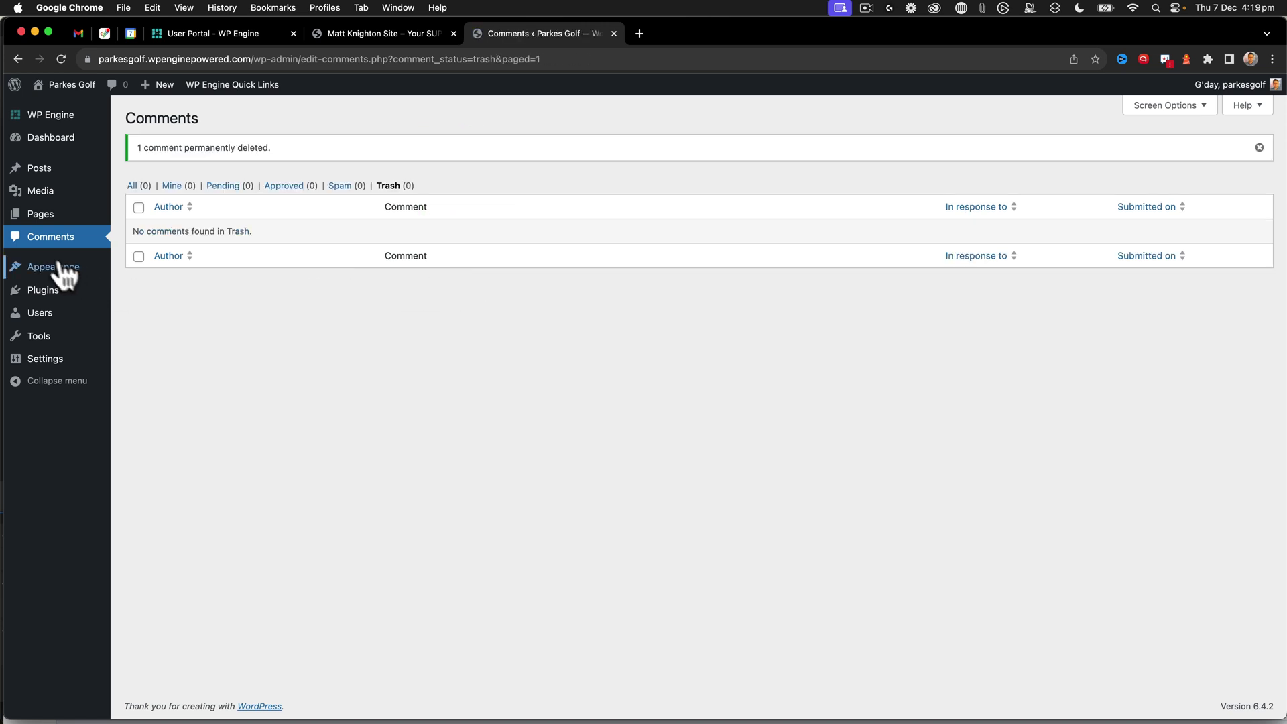
- Trash and permanently delete the Hello world! post, then visit the live site
mouse_move(38, 221)
click(142, 219)
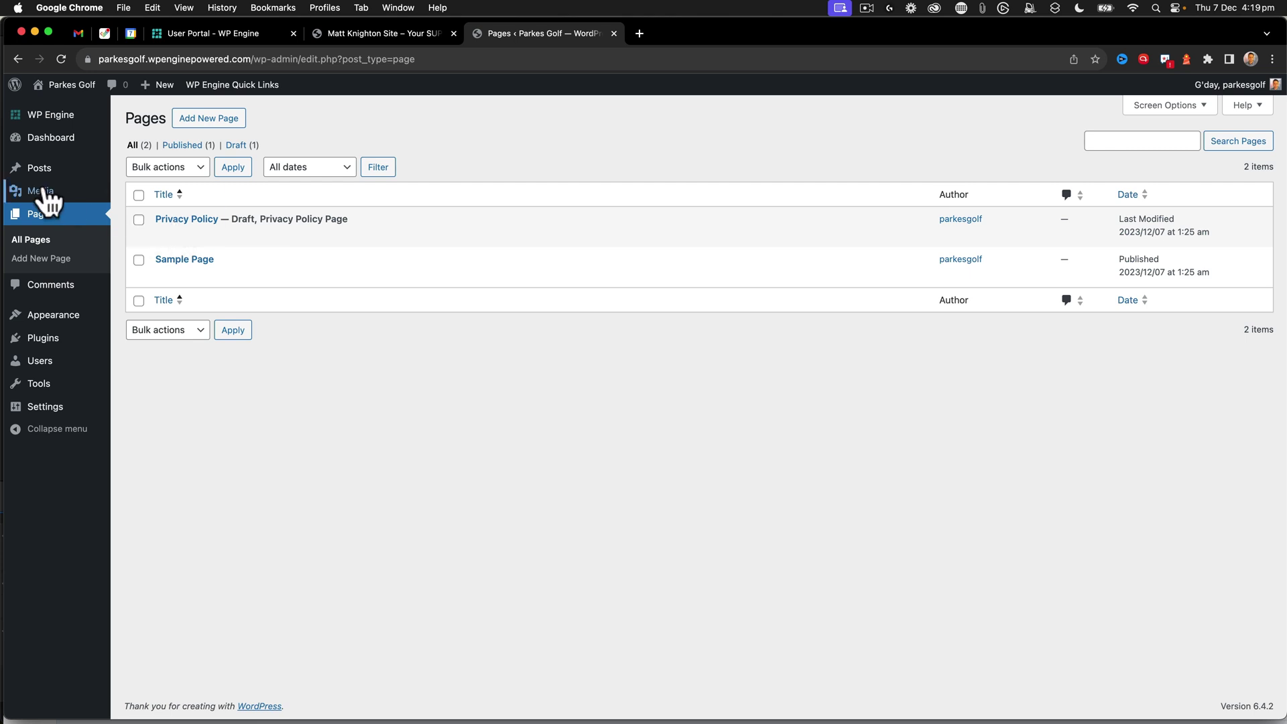
mouse_move(41, 169)
click(145, 172)
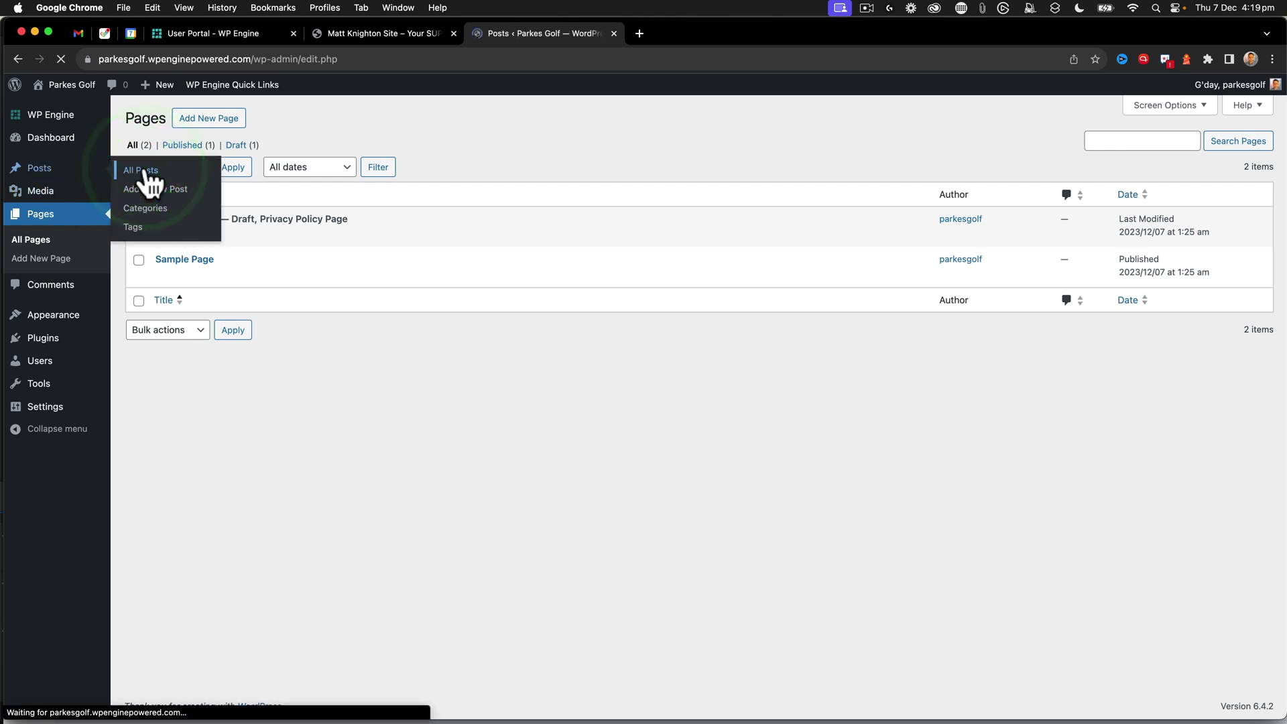
click(237, 236)
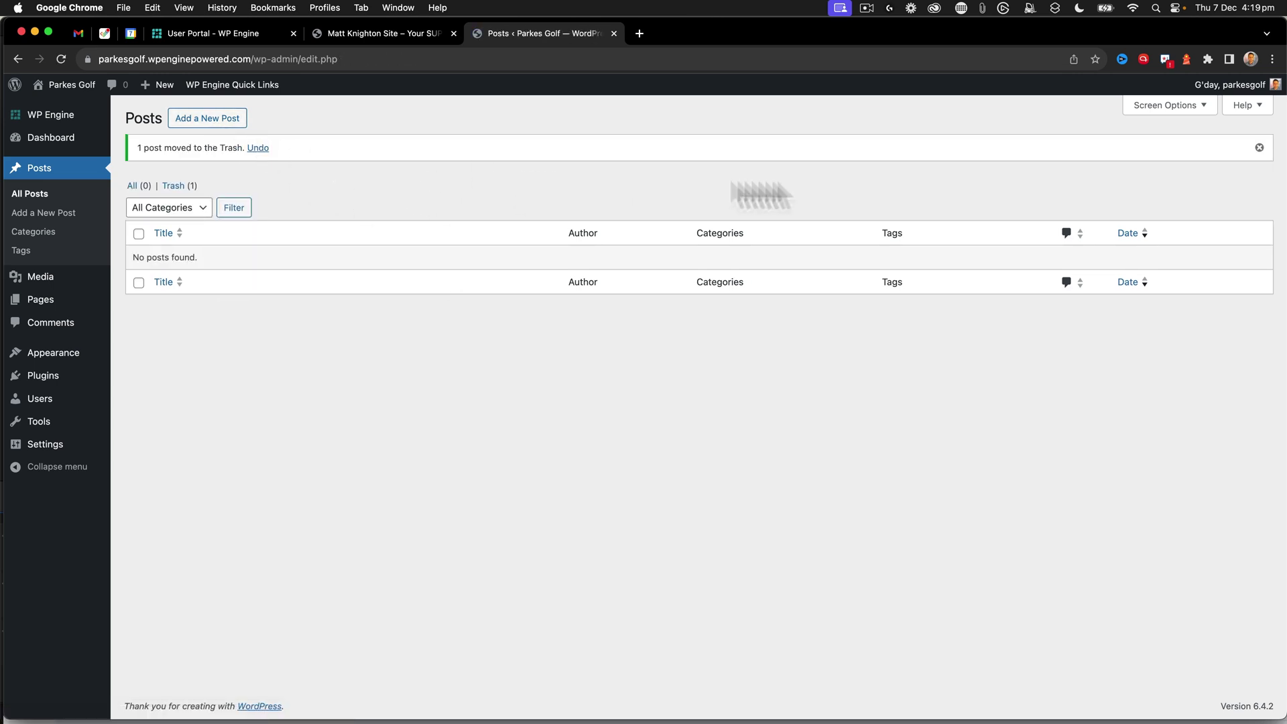
click(173, 186)
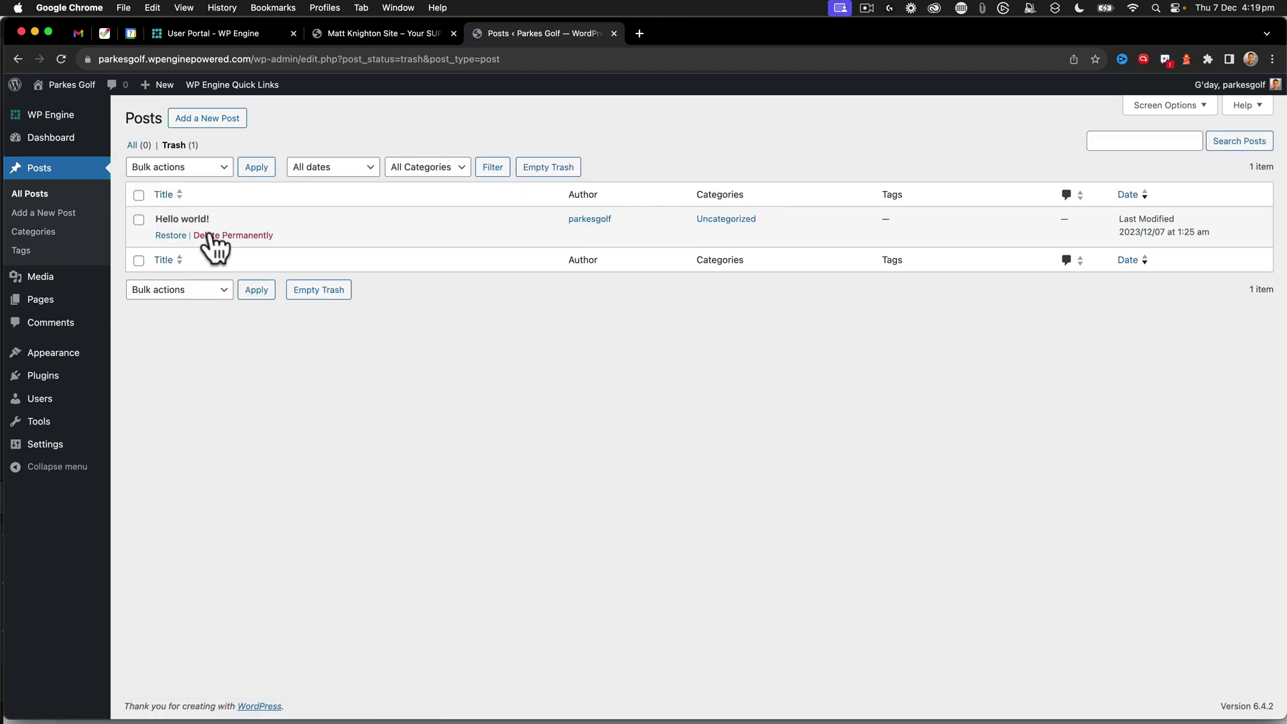
click(214, 235)
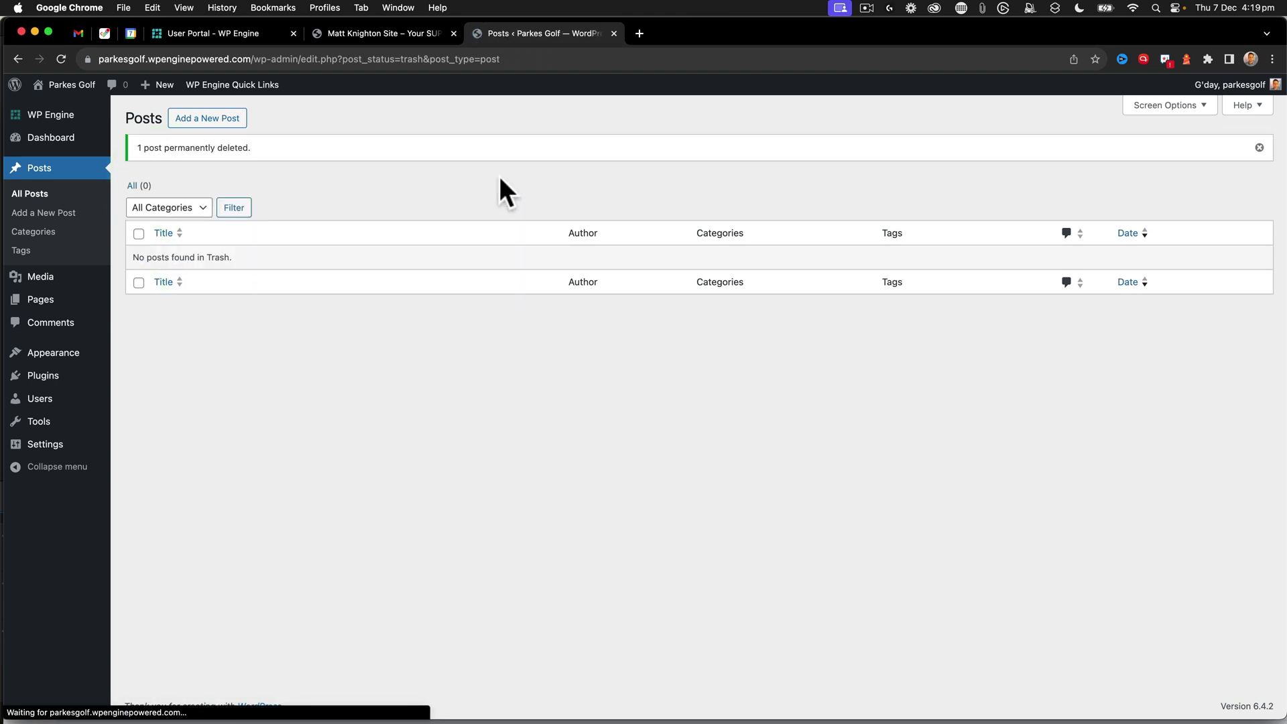
mouse_move(64, 86)
click(62, 108)
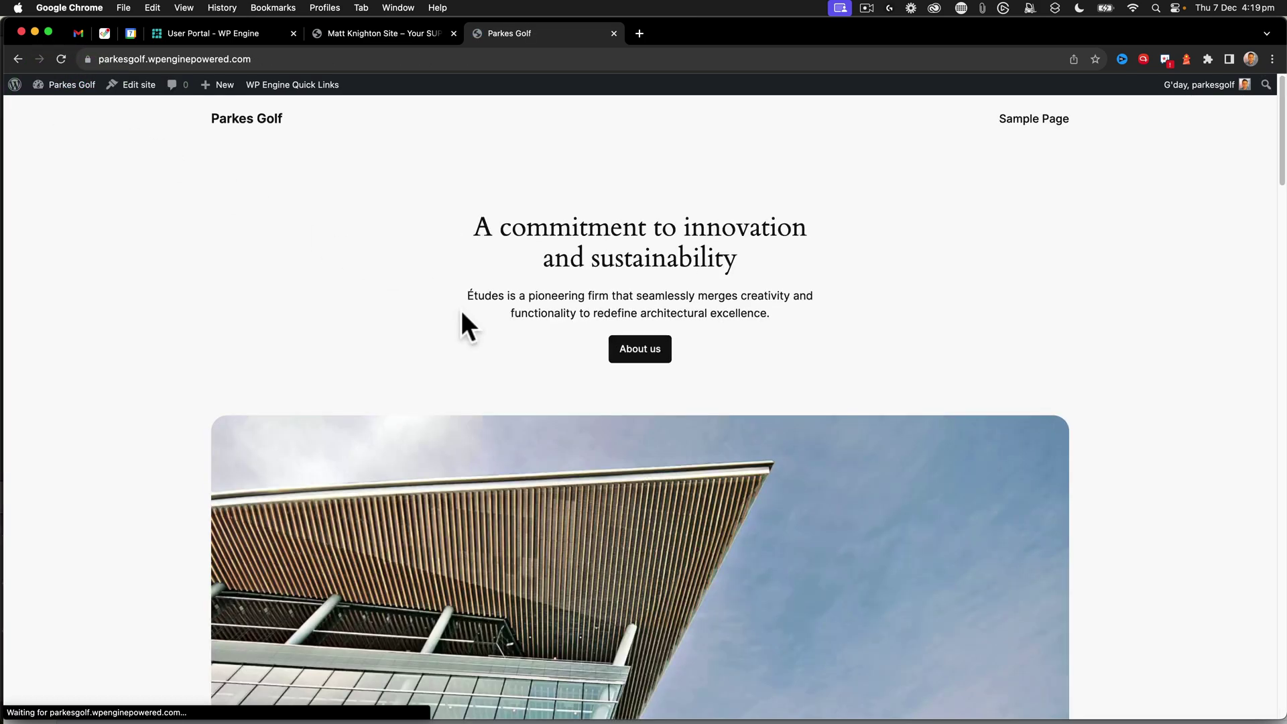
scroll(462, 316, down, 15)
scroll(463, 313, down, 20)
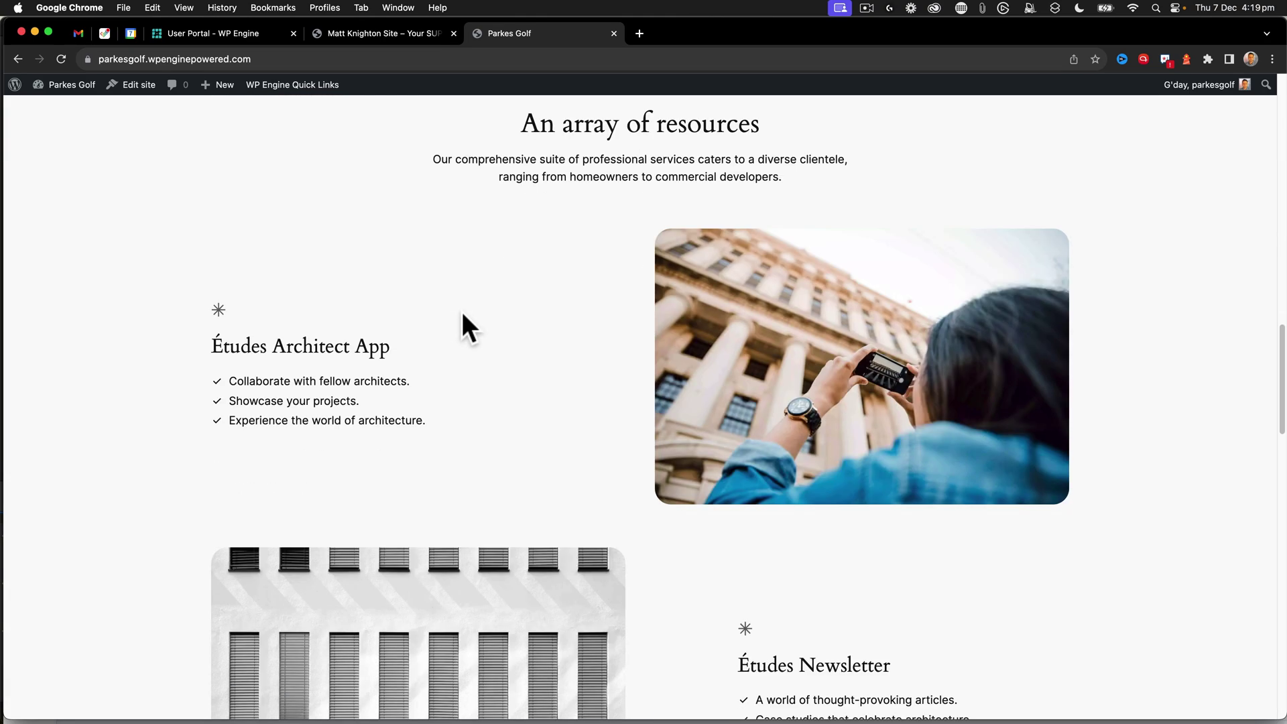
scroll(462, 314, down, 5)
key(Home)
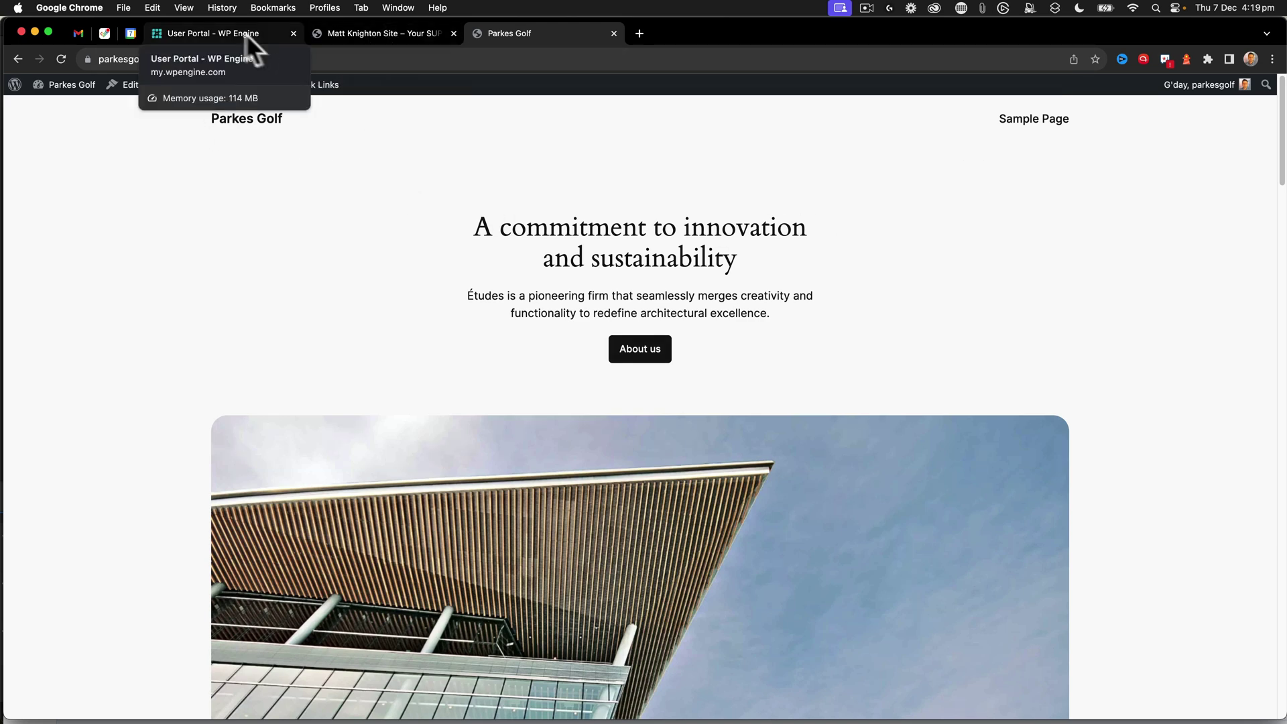
- Create a parkesgolf production backup described 'clean', then return to the site Overview
click(221, 33)
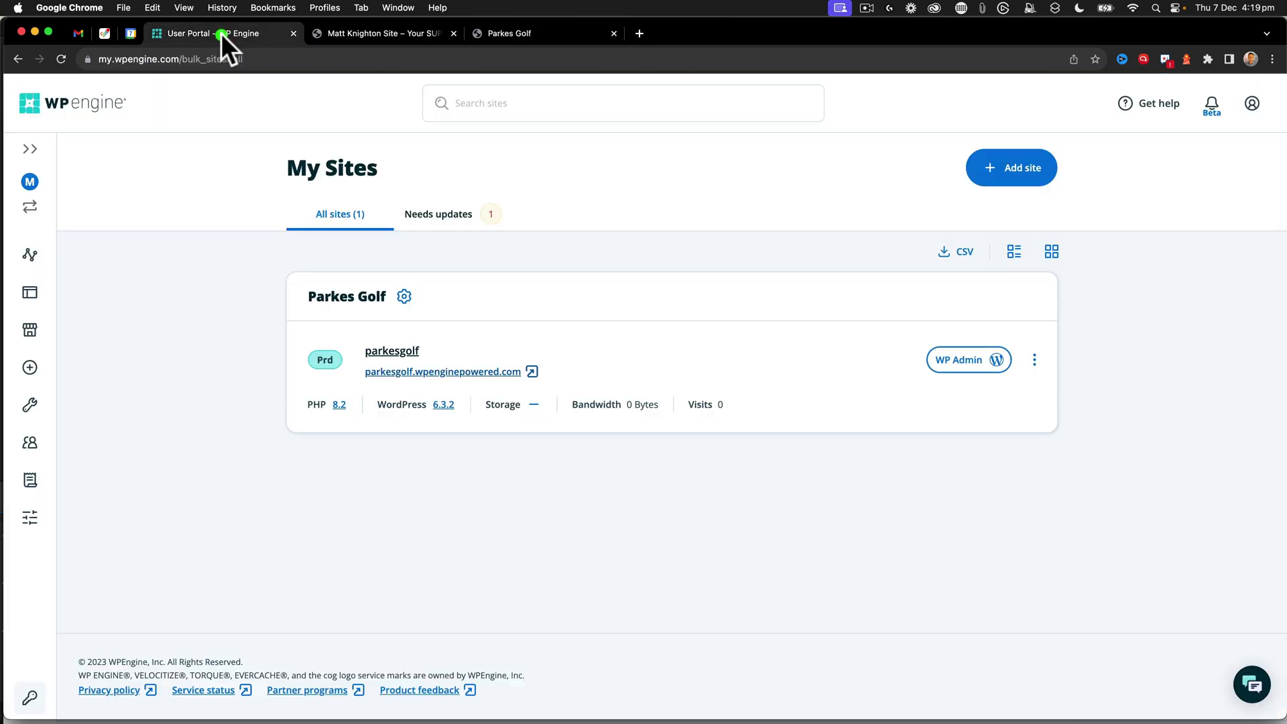
click(380, 353)
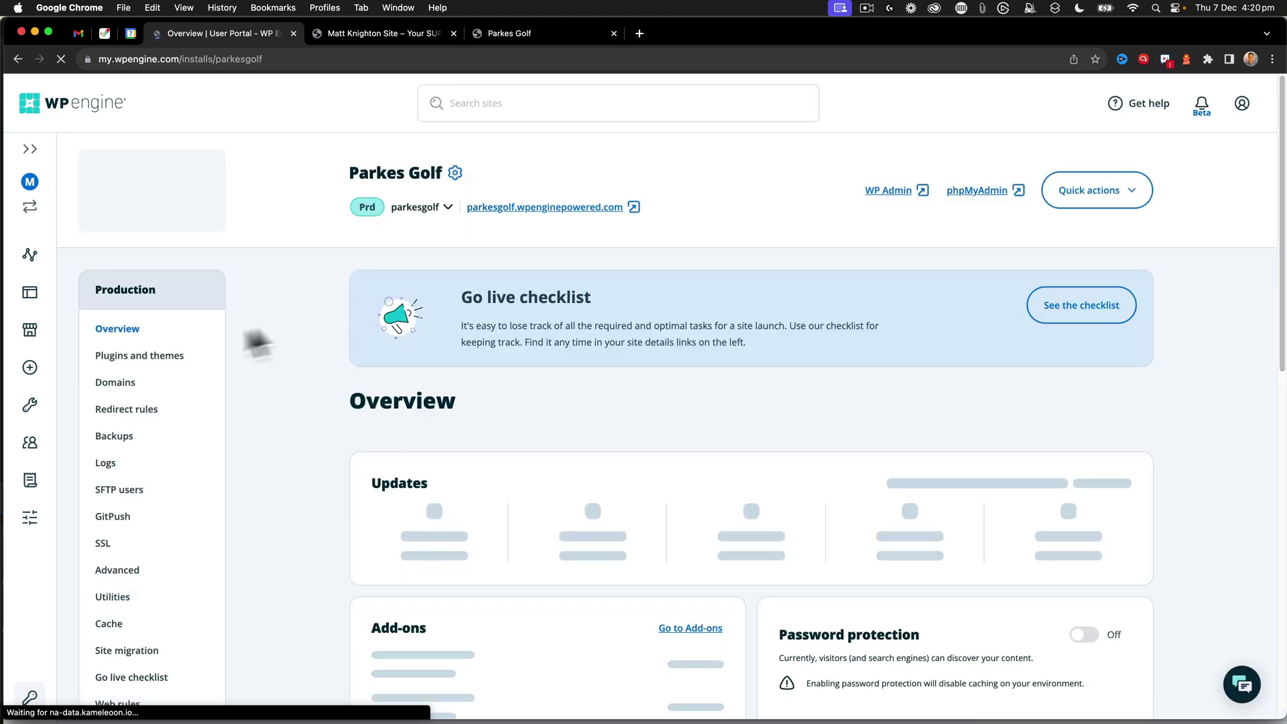
click(126, 437)
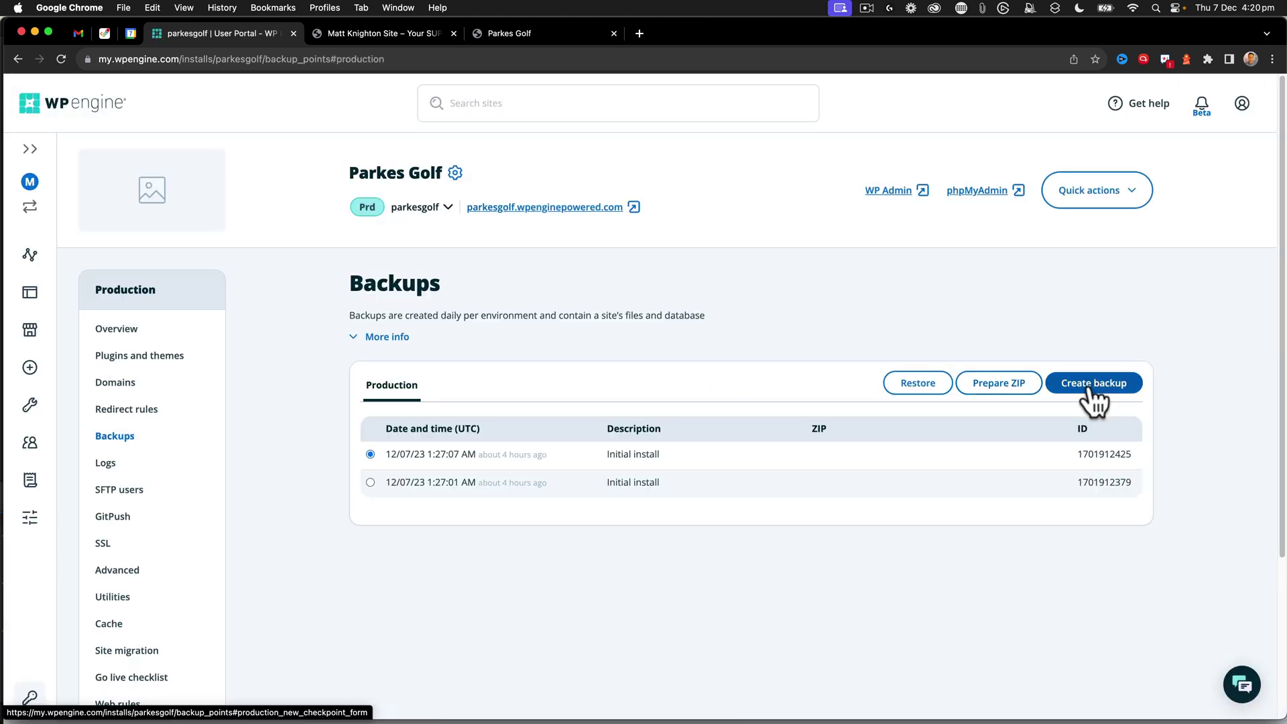
click(1091, 386)
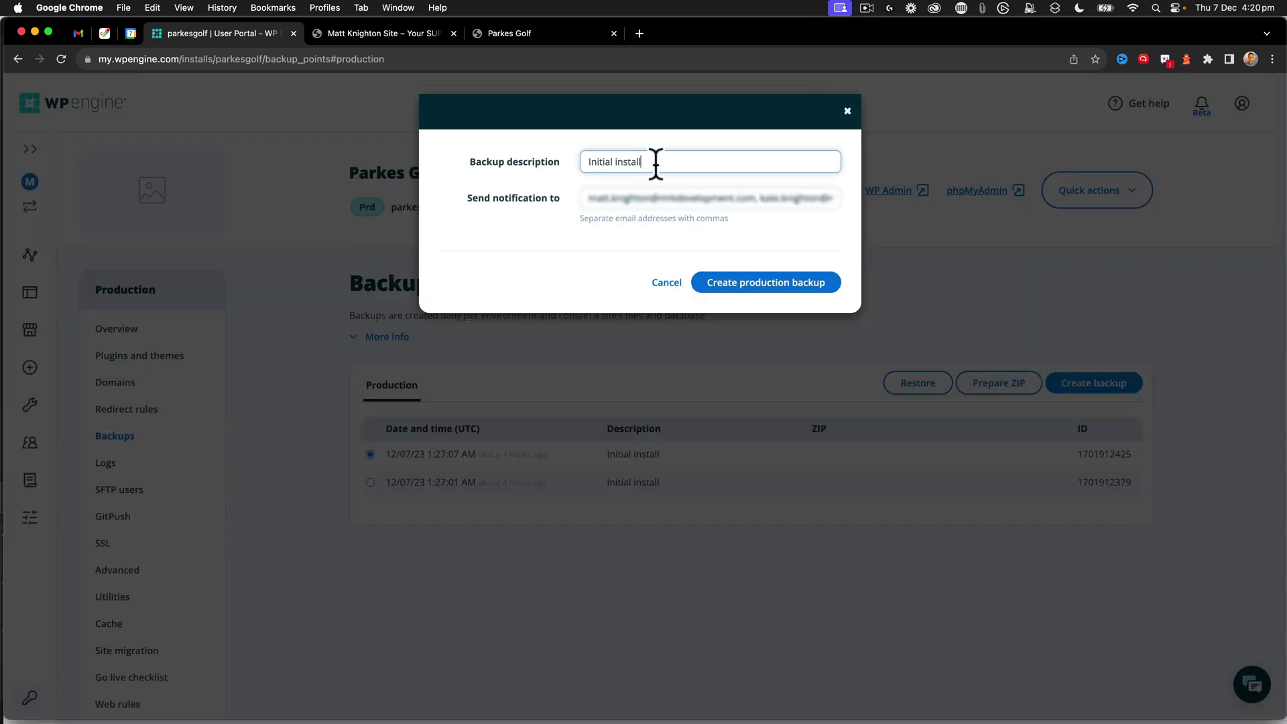
click(554, 162)
text(clean)
click(739, 283)
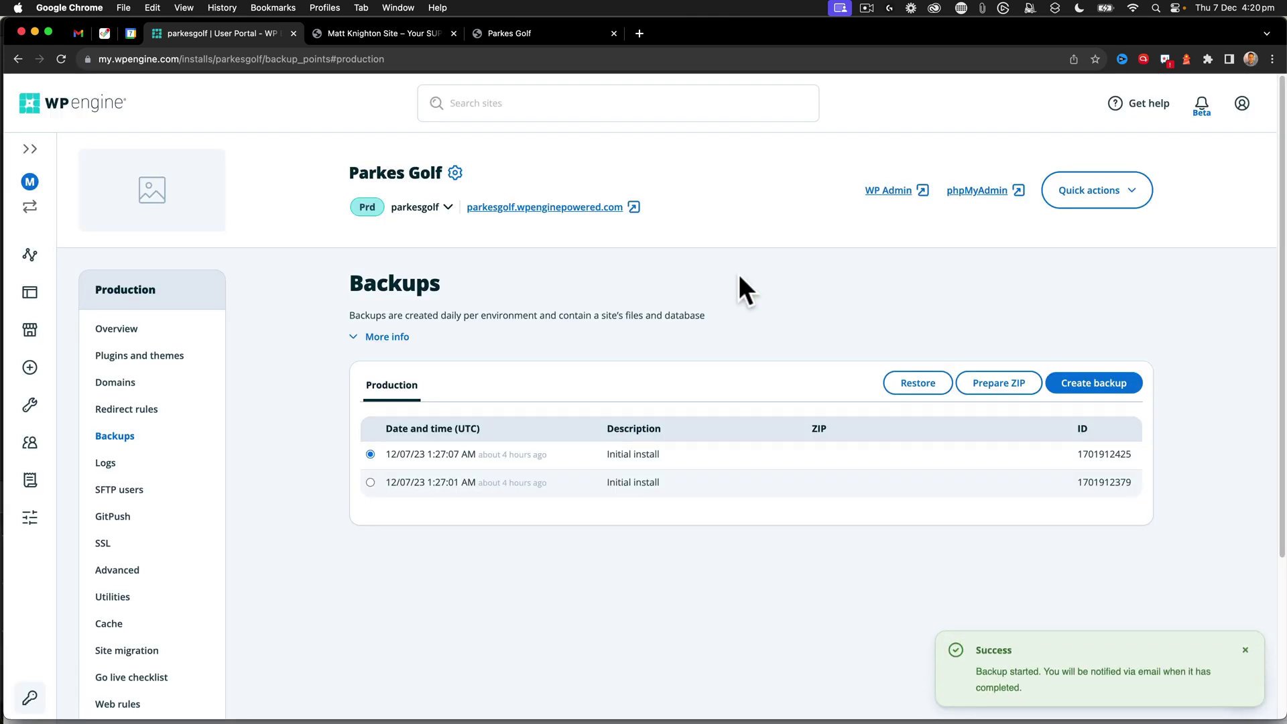
click(1246, 651)
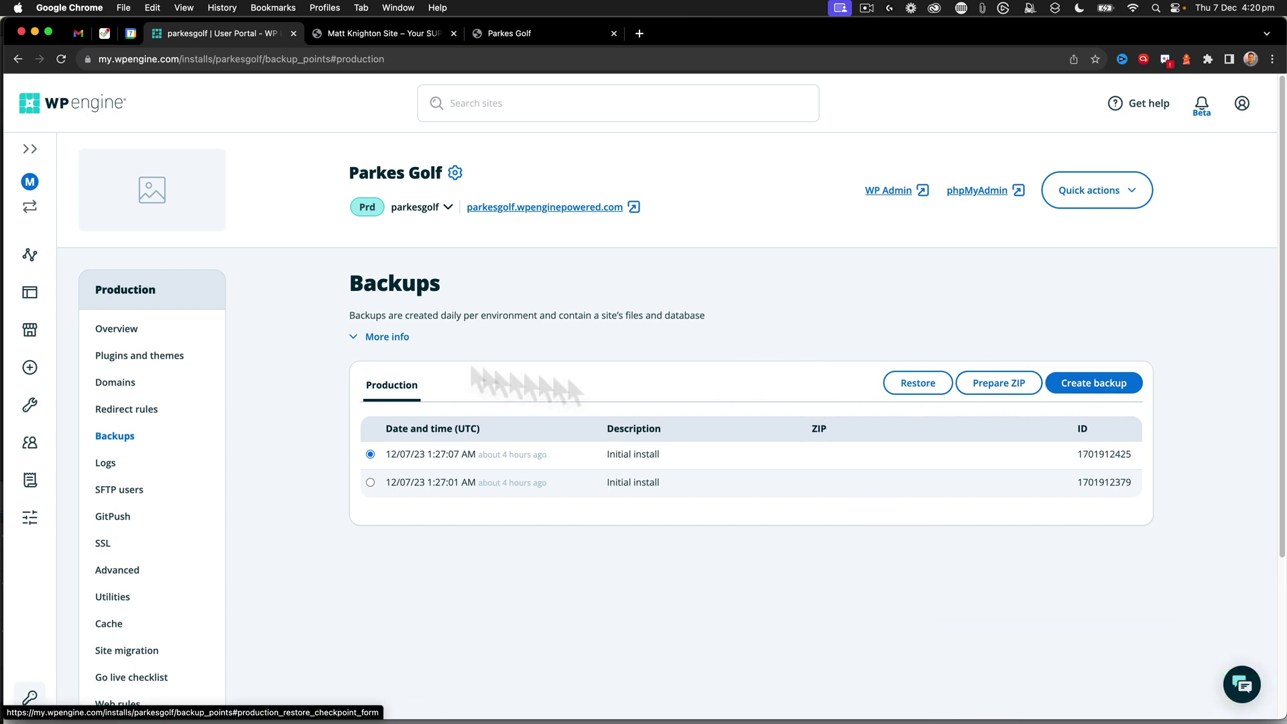
click(124, 331)
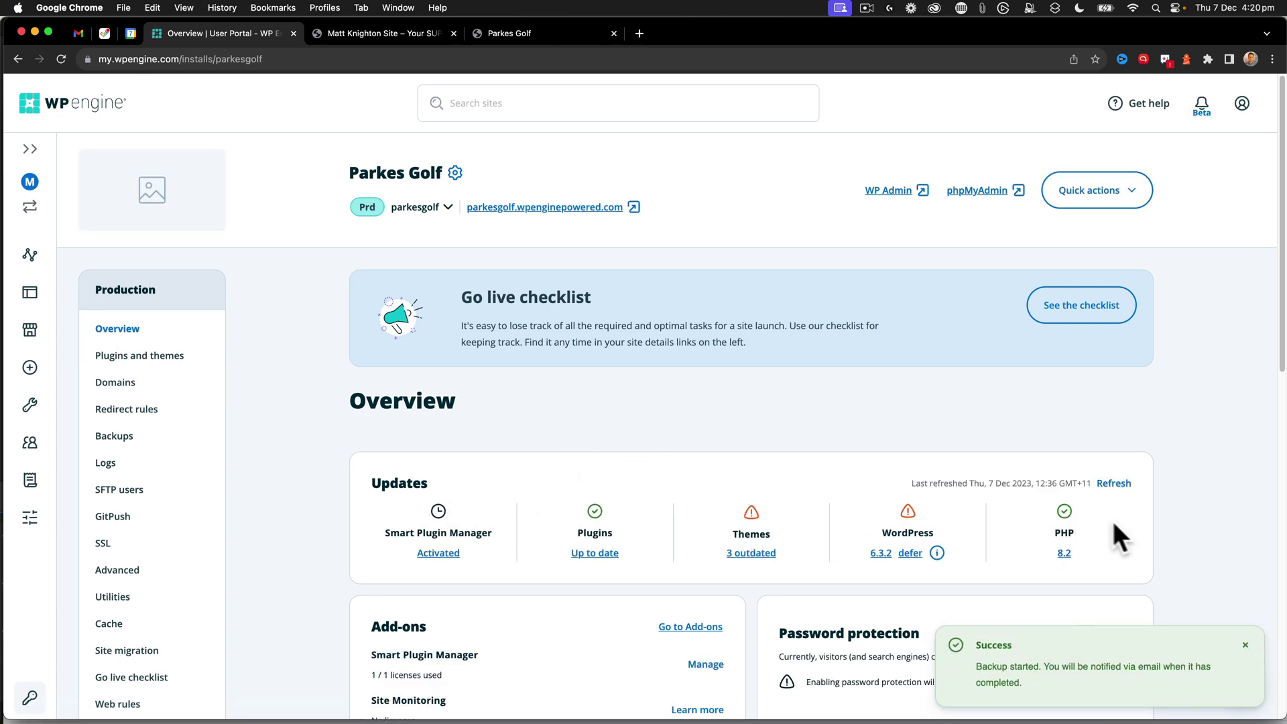
- Refresh the Updates panel's plugin, theme, WordPress and PHP data and dismiss the notices
click(1115, 484)
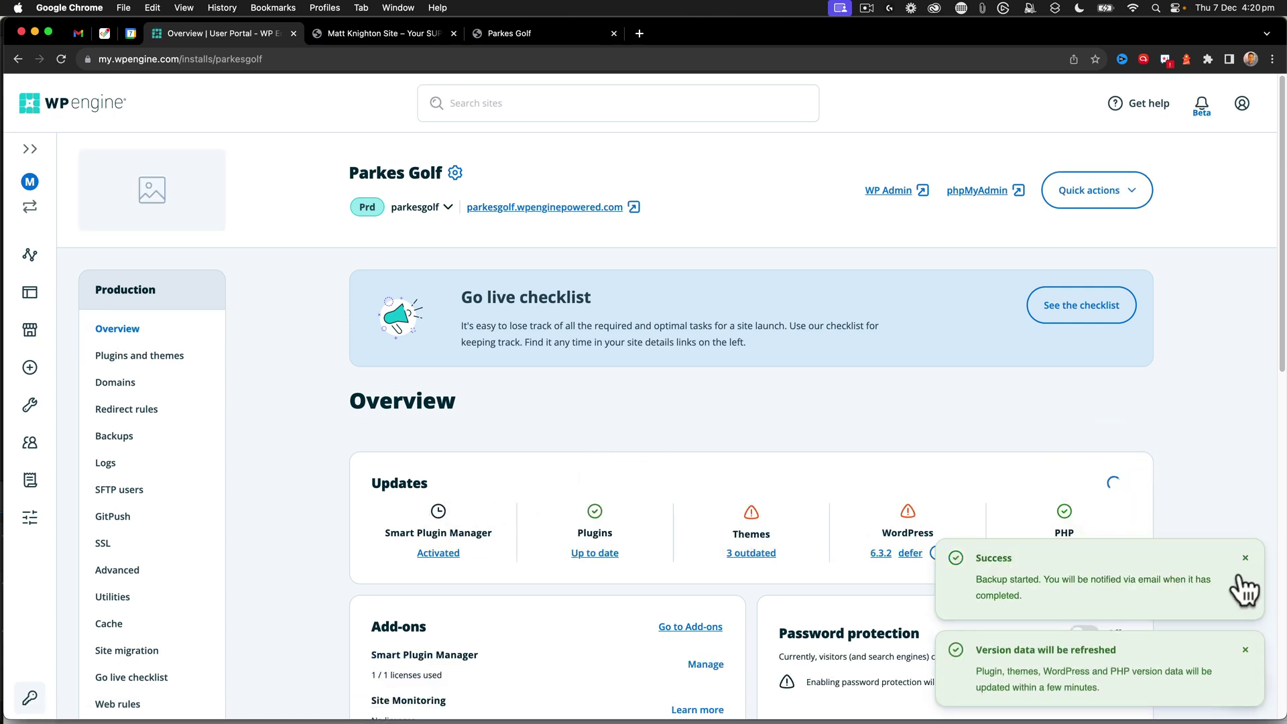
click(1246, 561)
click(1246, 650)
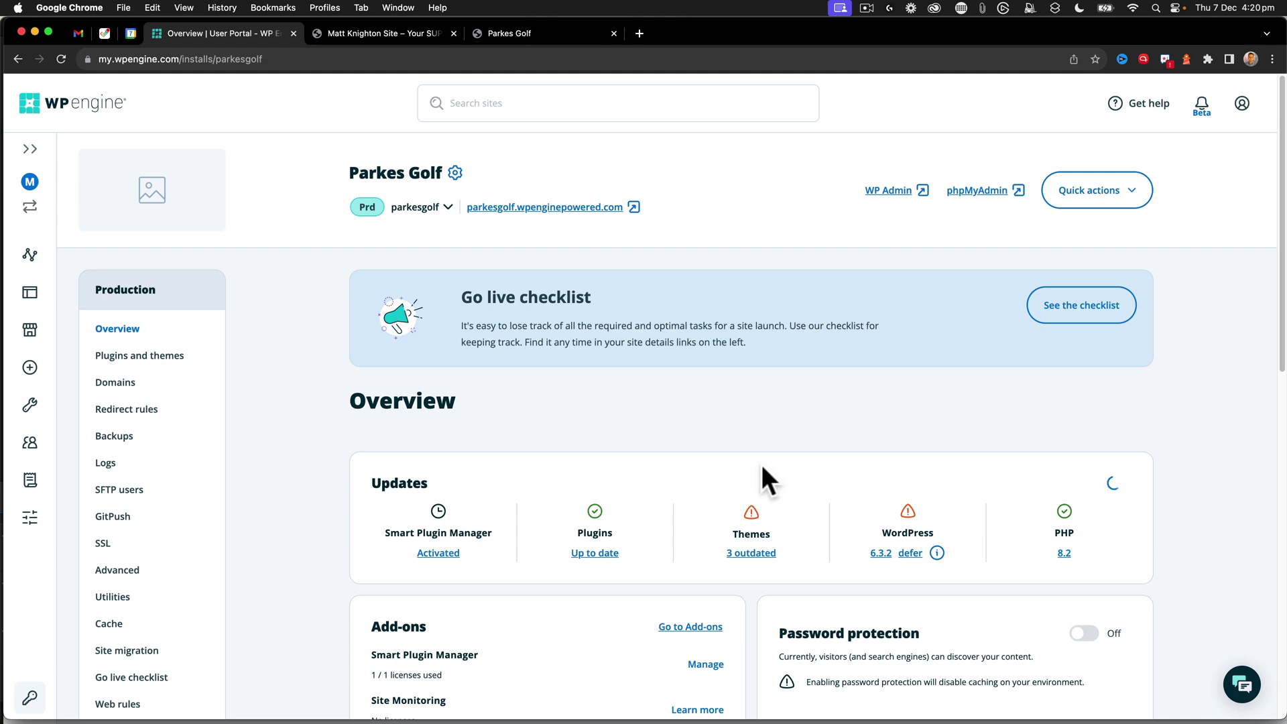
scroll(763, 472, down, 2)
scroll(602, 565, up, 2)
- Reload the site preview, then open Sample Page in the block editor and dismiss the welcome guide
click(523, 34)
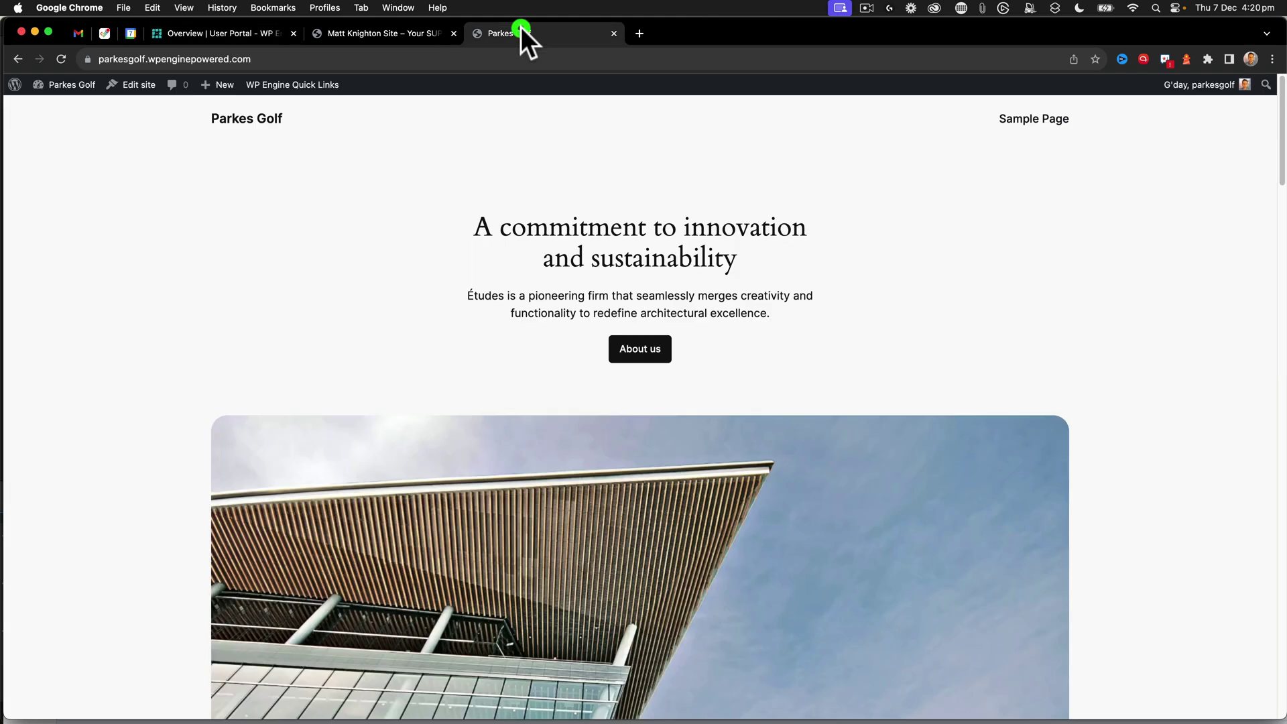
click(407, 30)
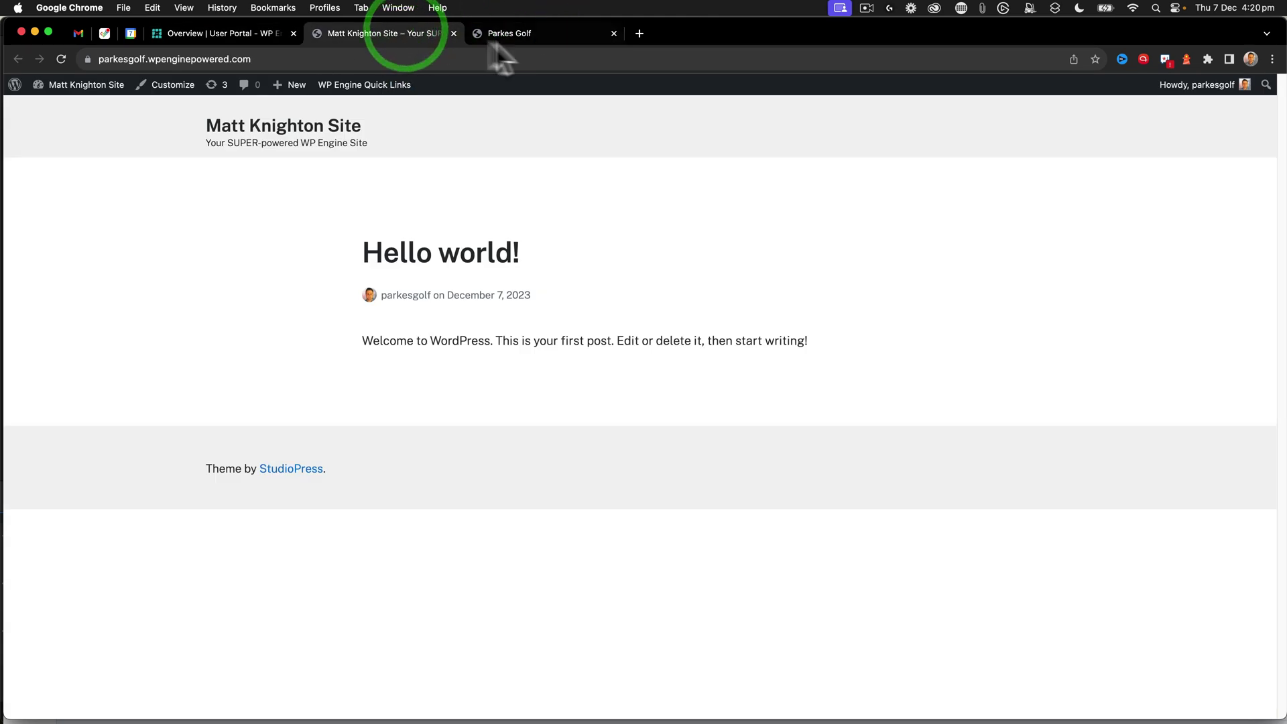
click(56, 60)
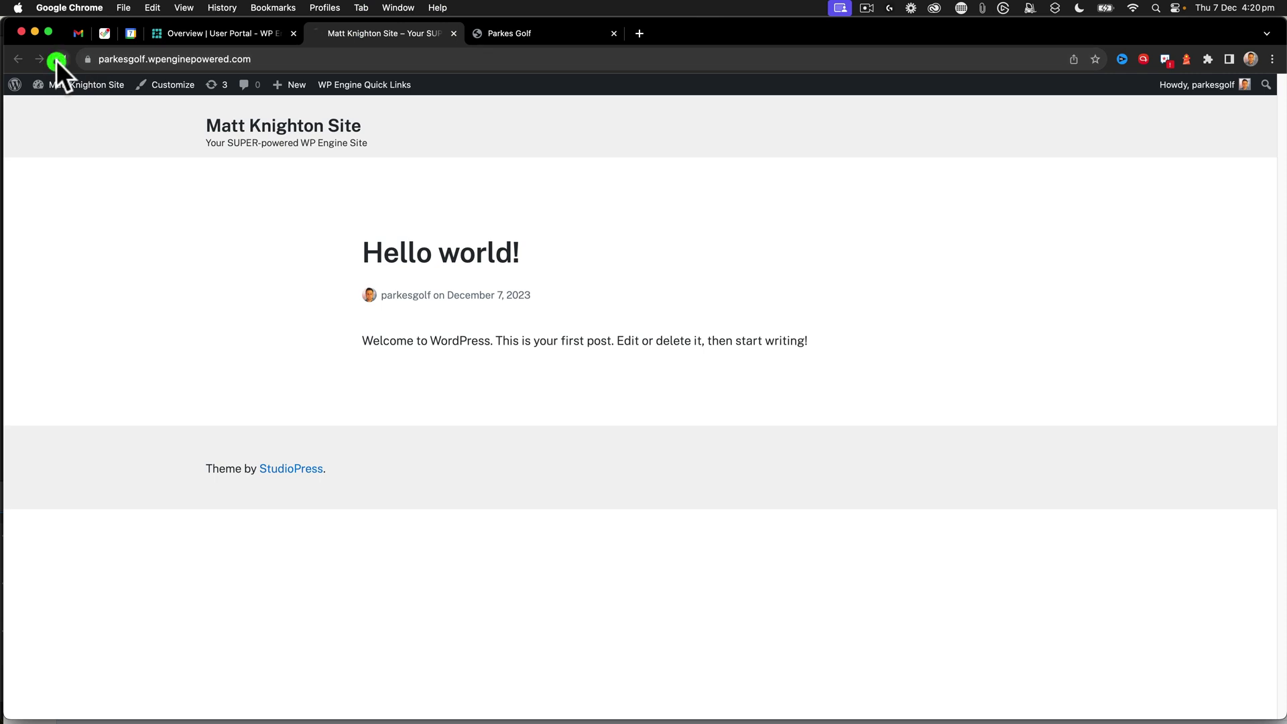
click(528, 31)
mouse_move(74, 87)
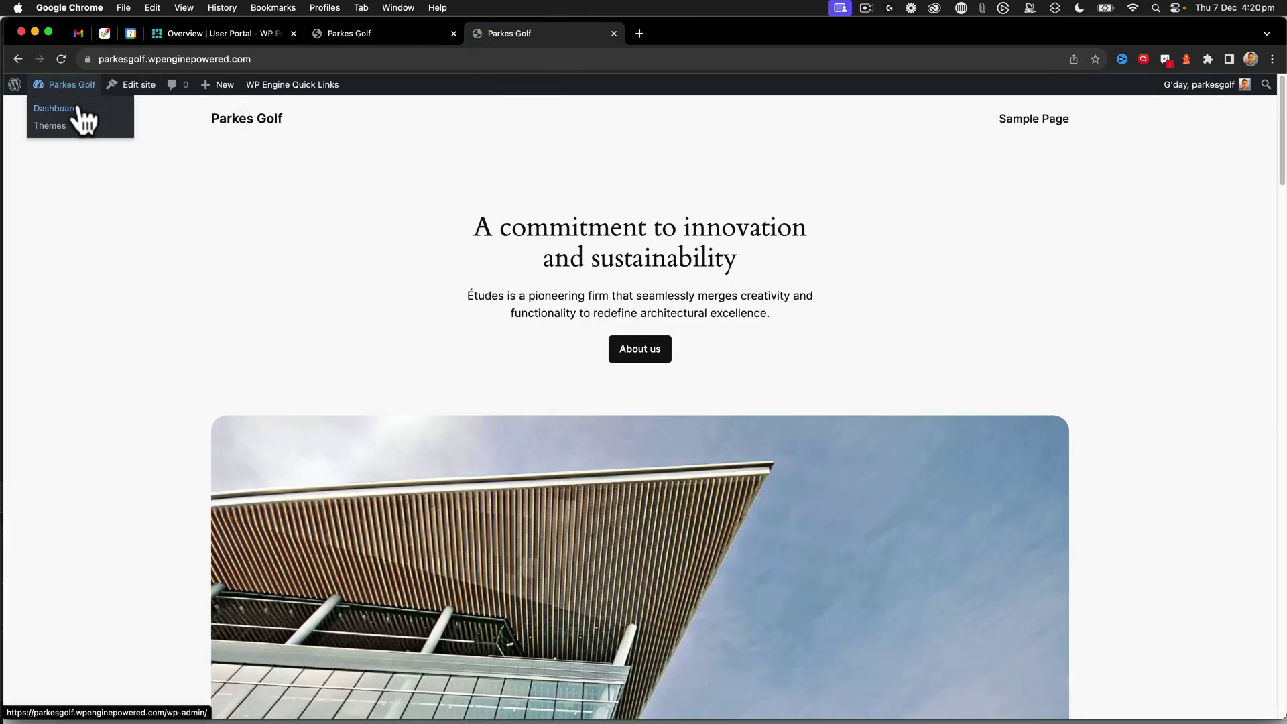
click(77, 109)
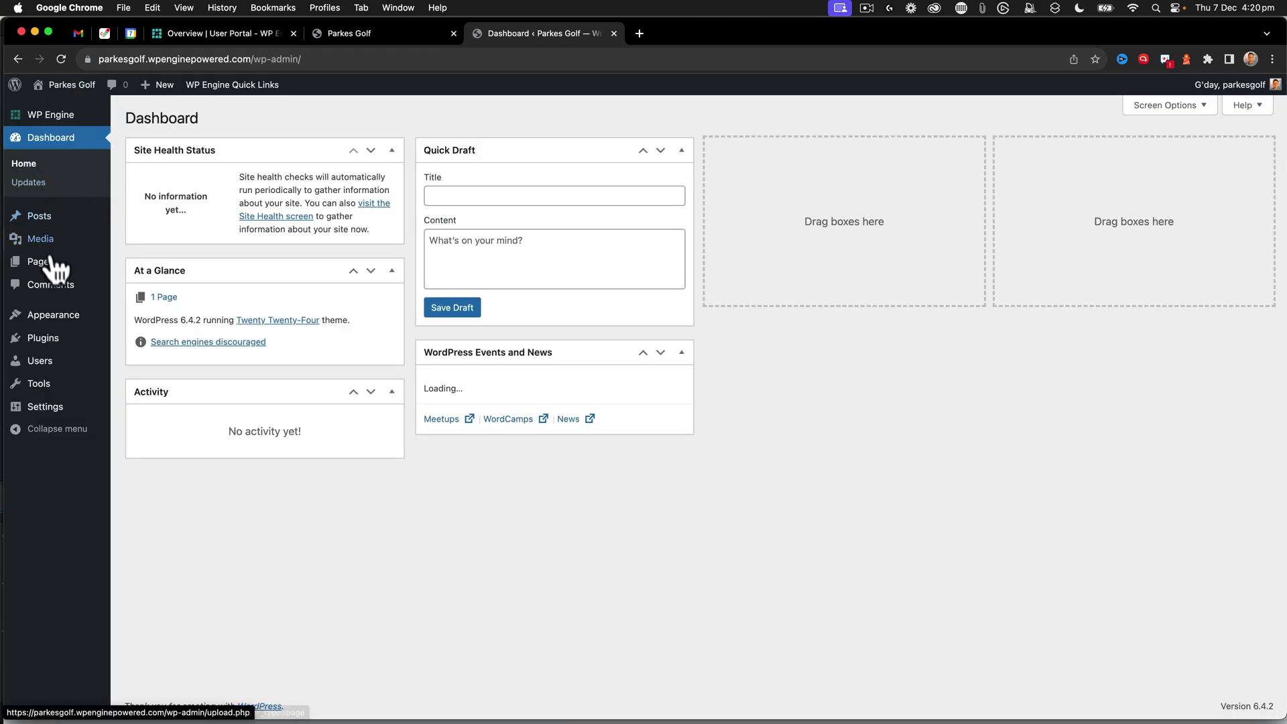
mouse_move(59, 268)
click(151, 266)
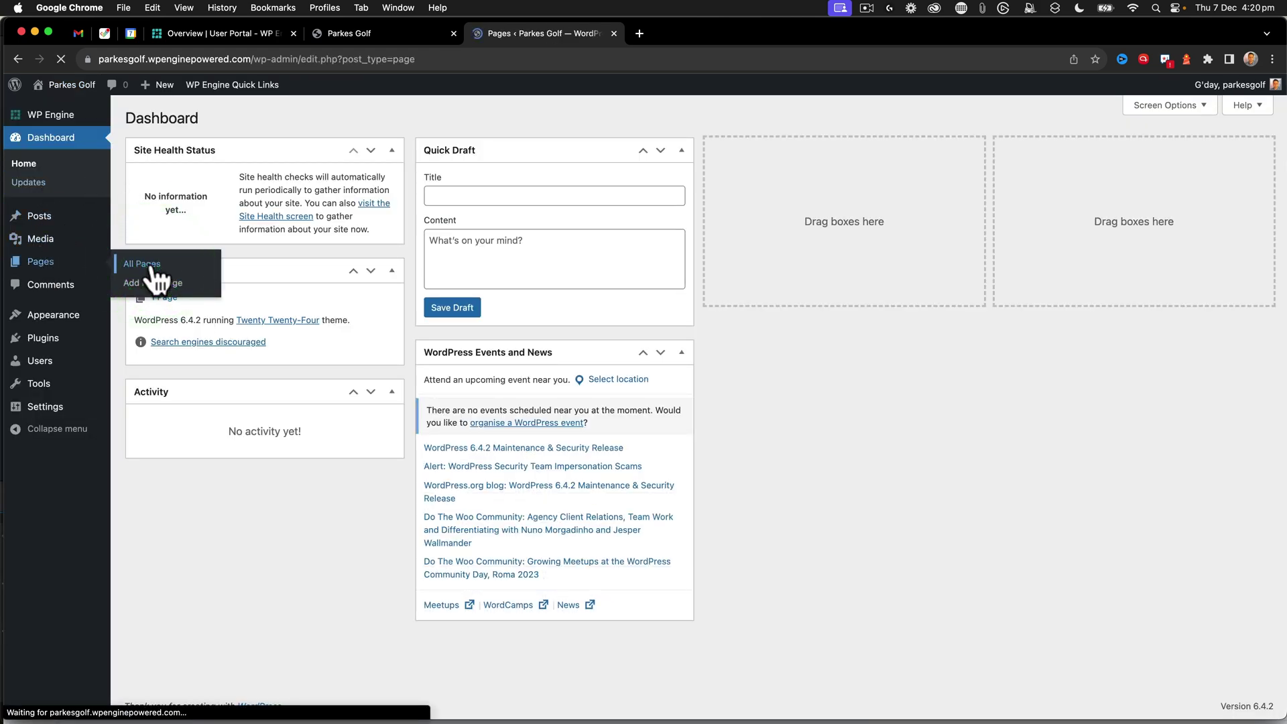
click(171, 263)
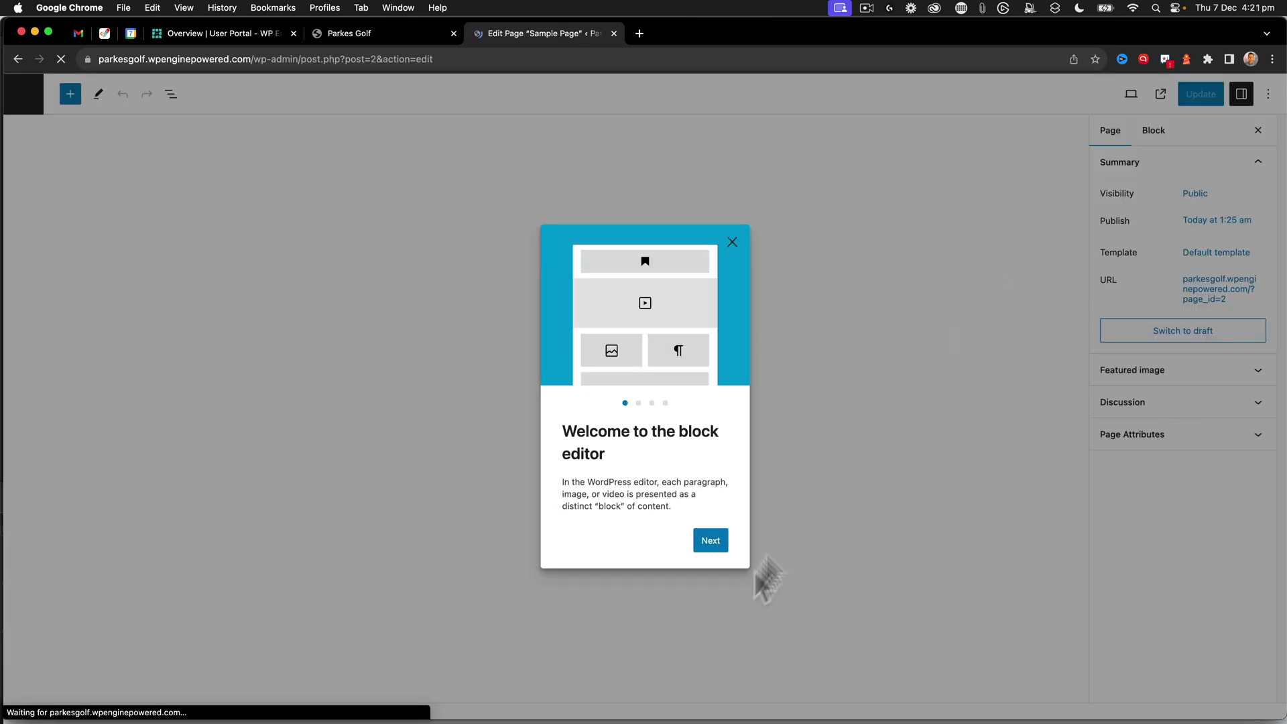
click(732, 240)
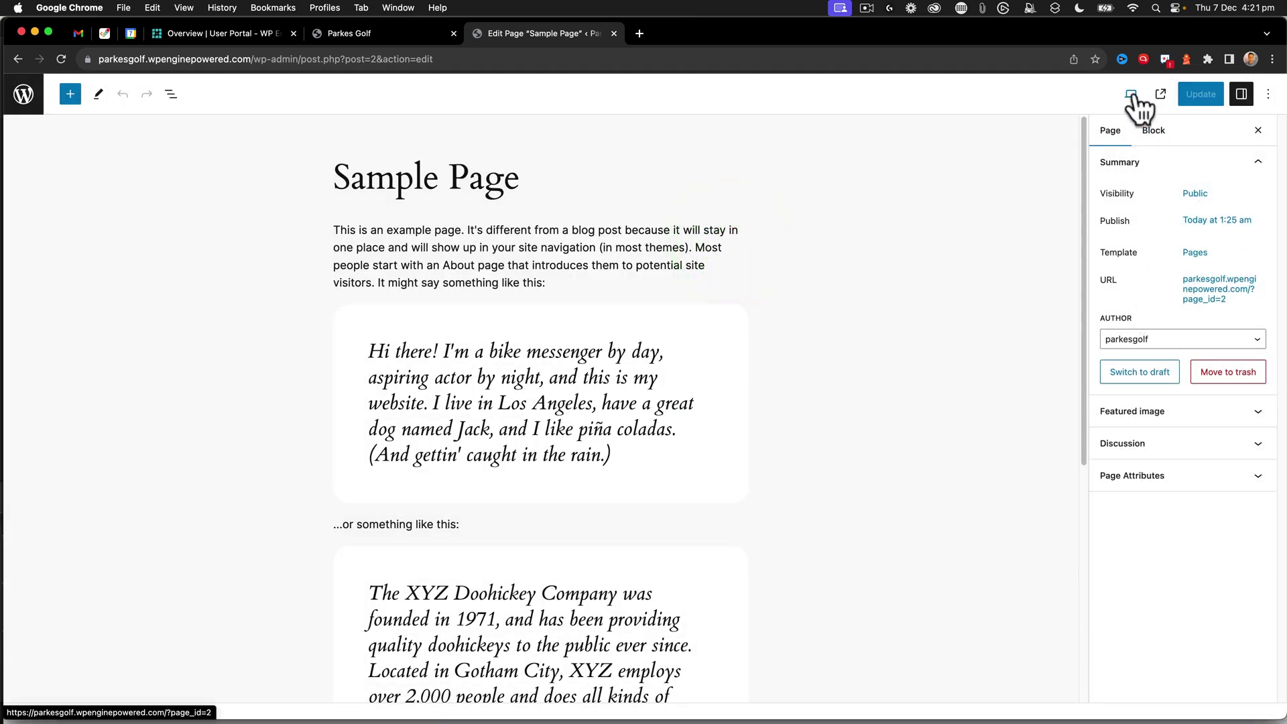
- Turn off the editor's Fullscreen mode, then view the live Parkes Golf site
click(1149, 133)
click(1111, 131)
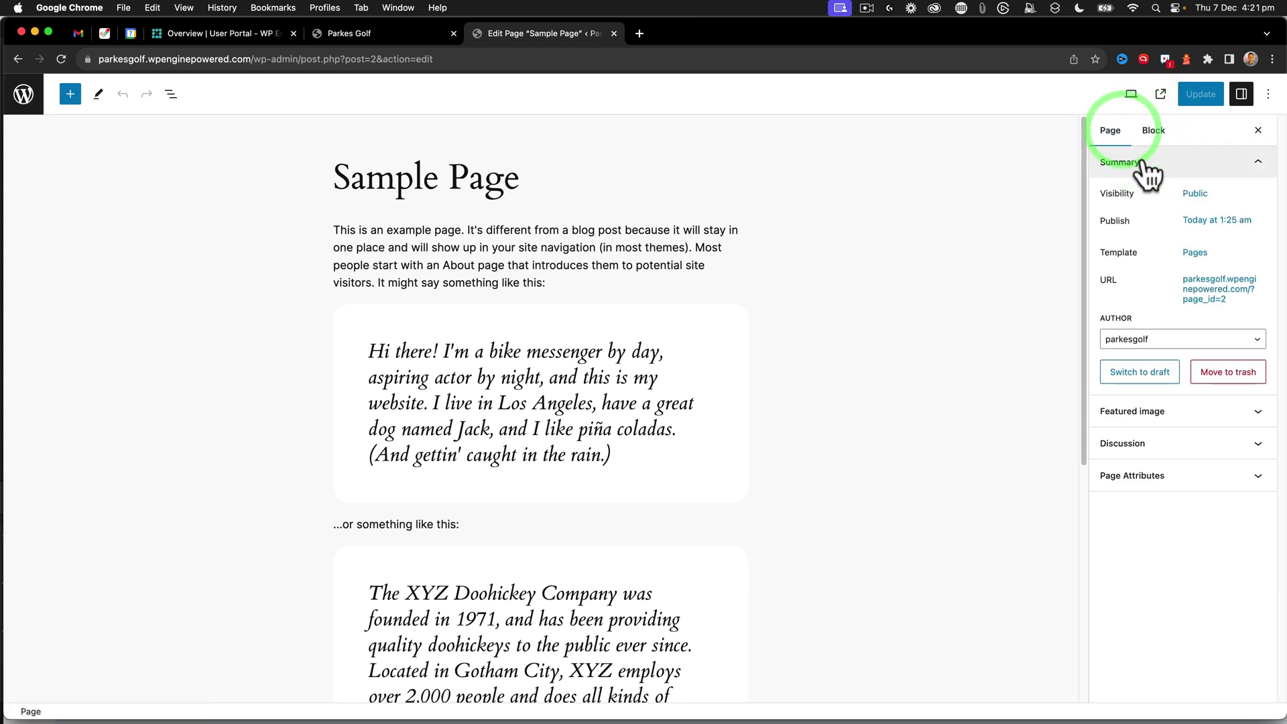
click(1151, 338)
click(1268, 94)
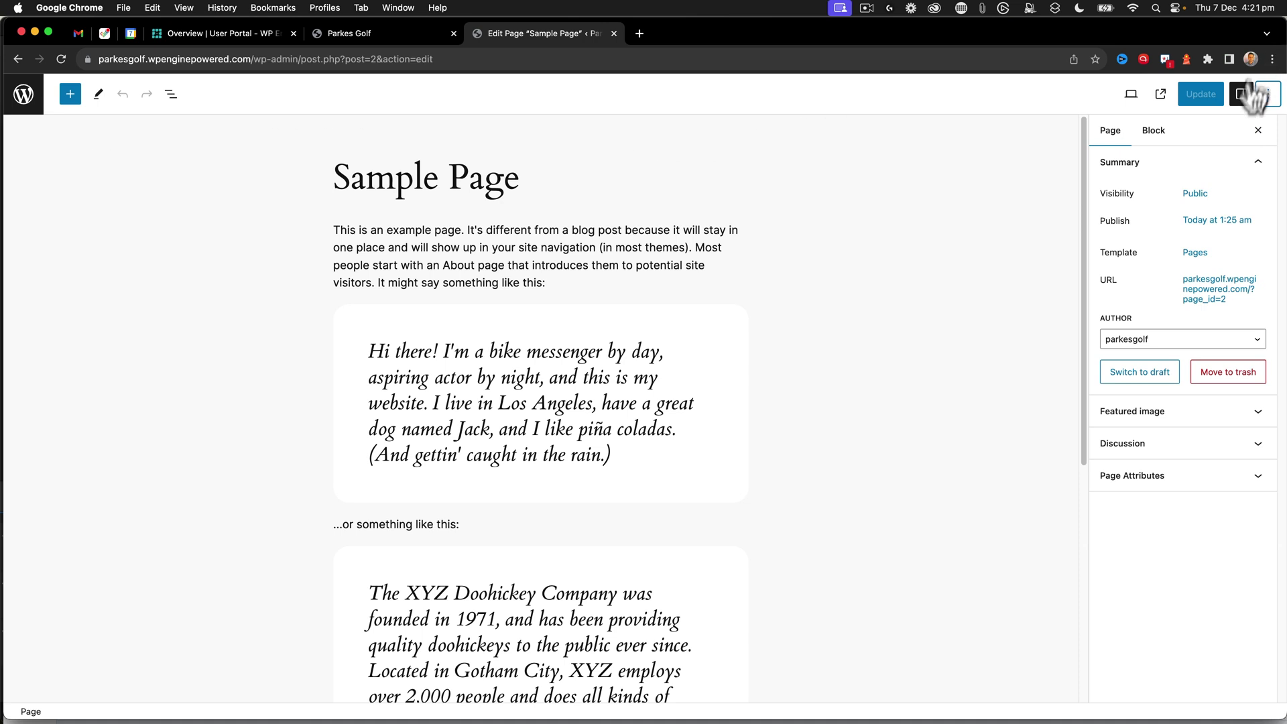
click(1268, 94)
click(1152, 227)
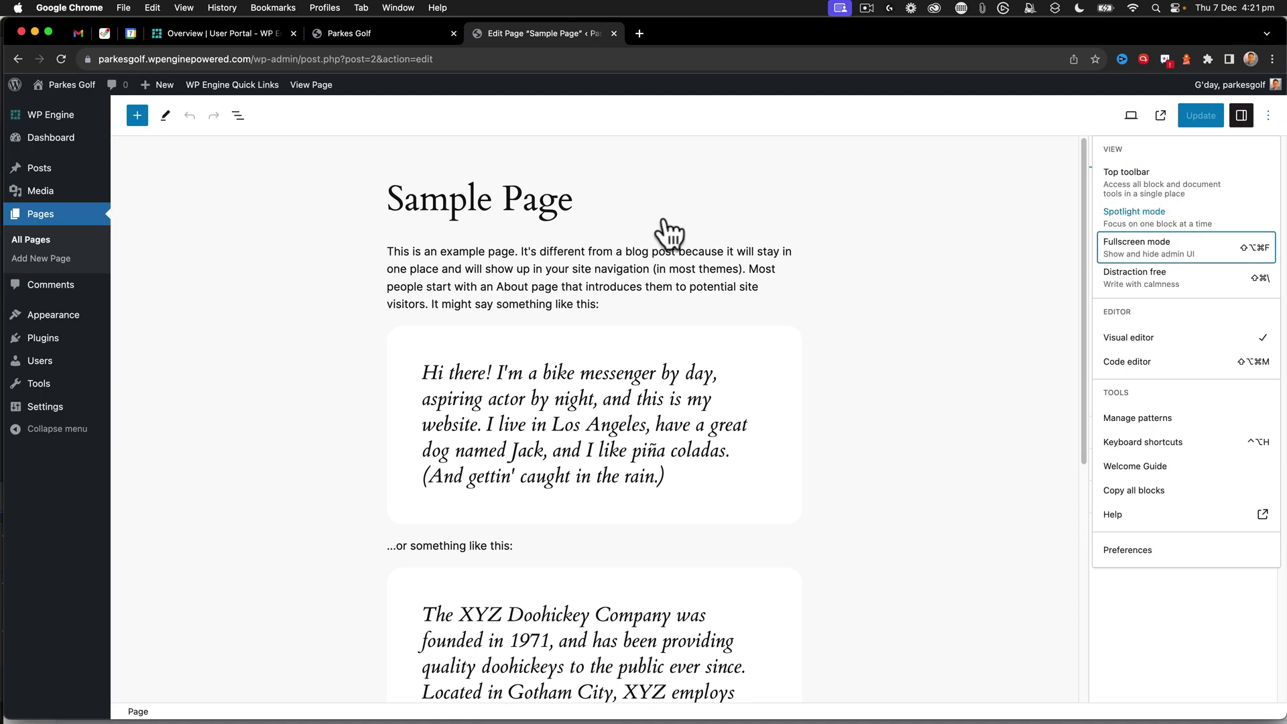
scroll(576, 336, down, 6)
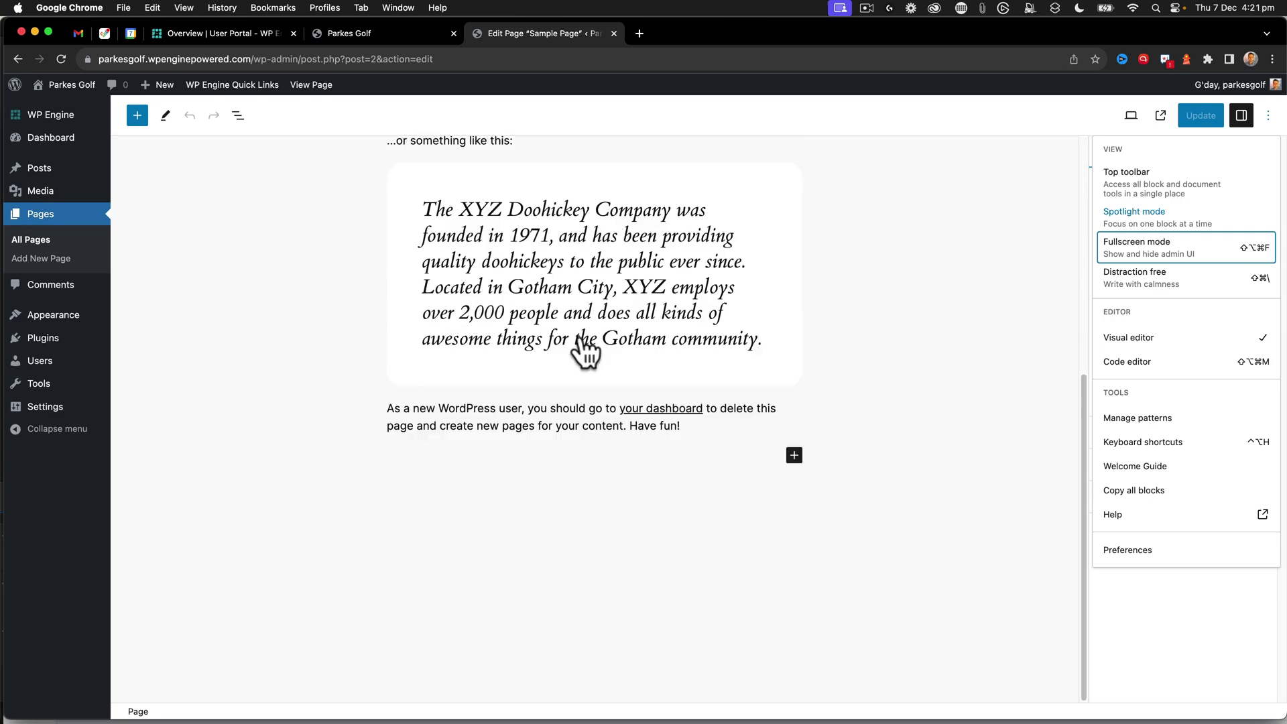
scroll(585, 346, up, 5)
click(1024, 176)
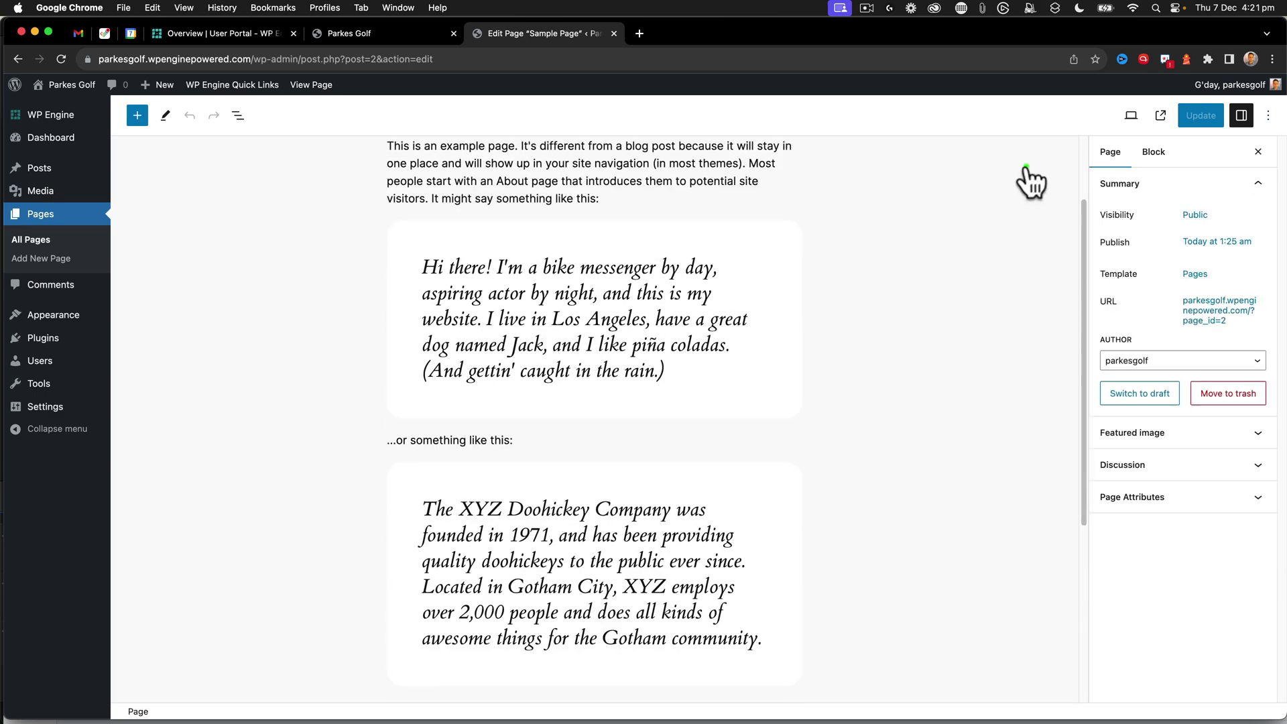
click(58, 106)
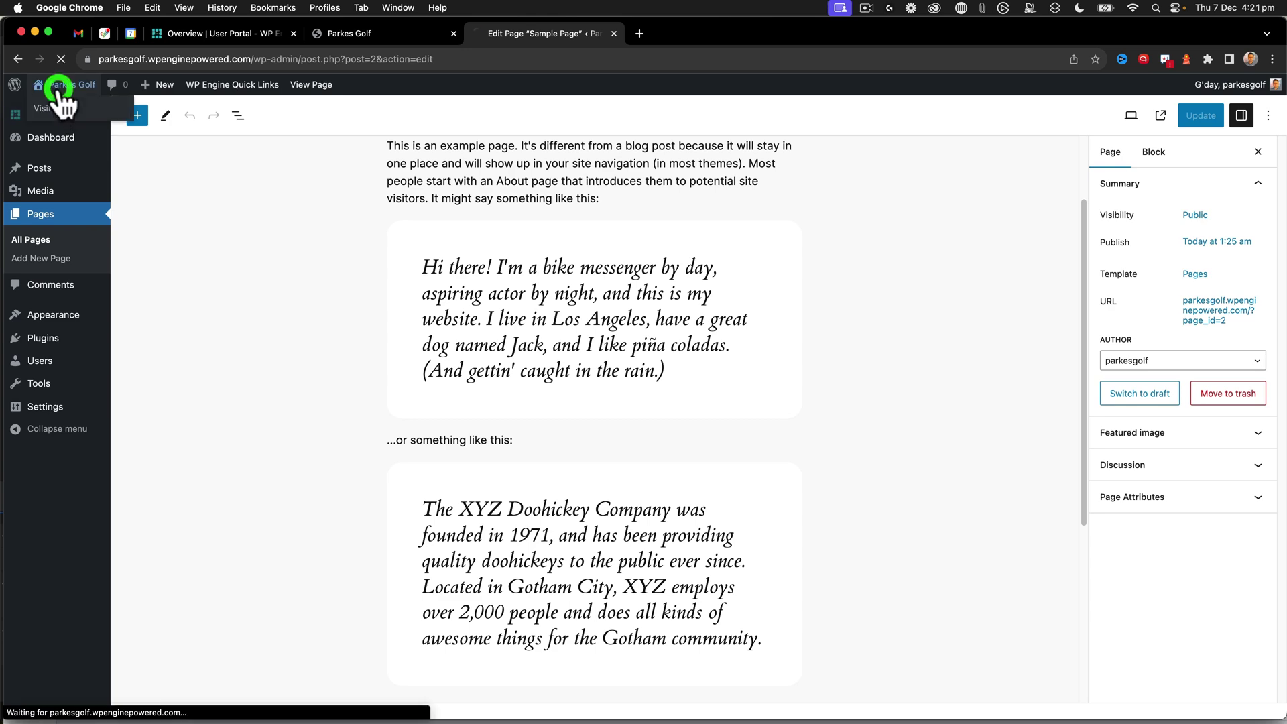
- Send WP Engine support chat the message 'Can you please turn on revisions for p'
click(223, 34)
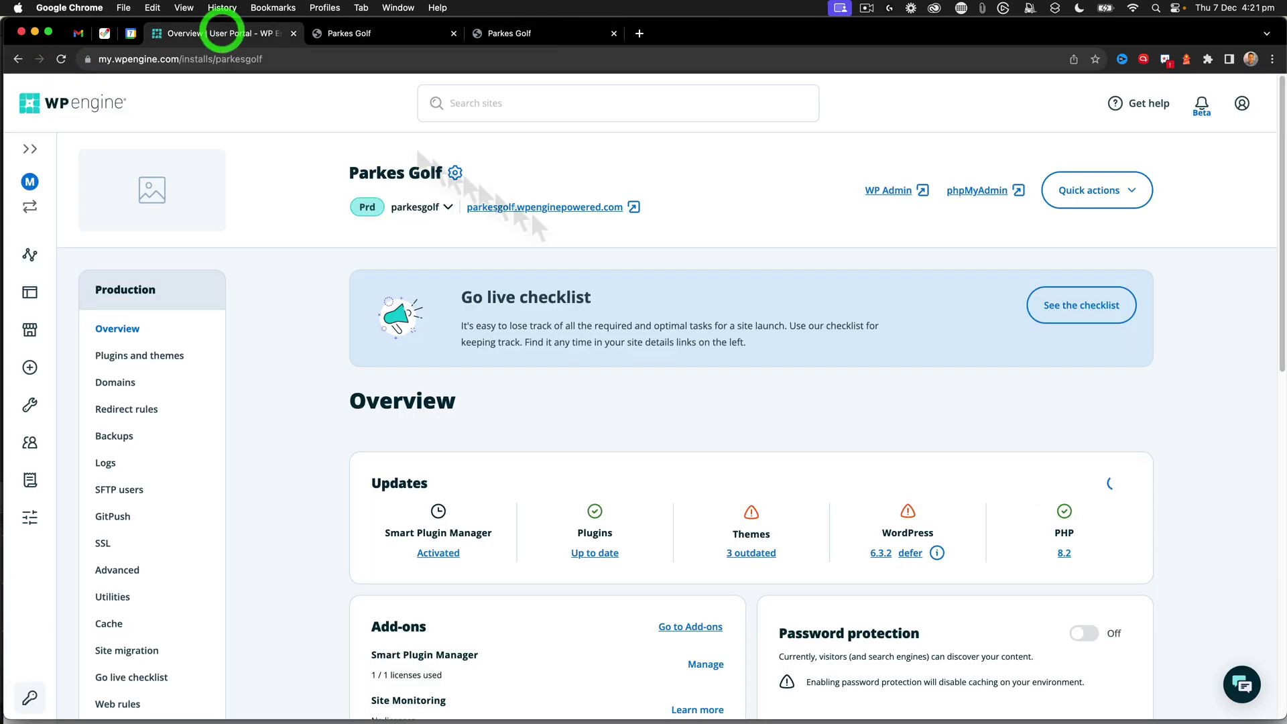
click(1249, 697)
click(1074, 653)
text(Can you please tu)
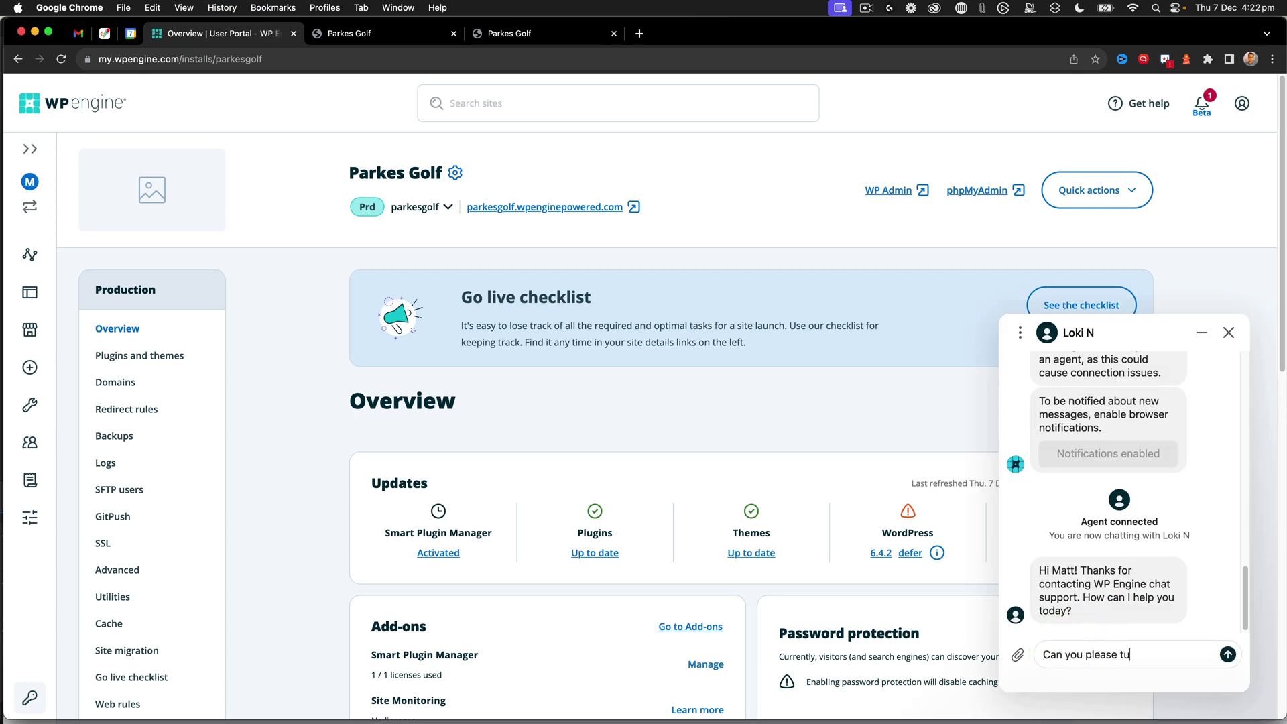
text(rn on revisions for parkesgolf?)
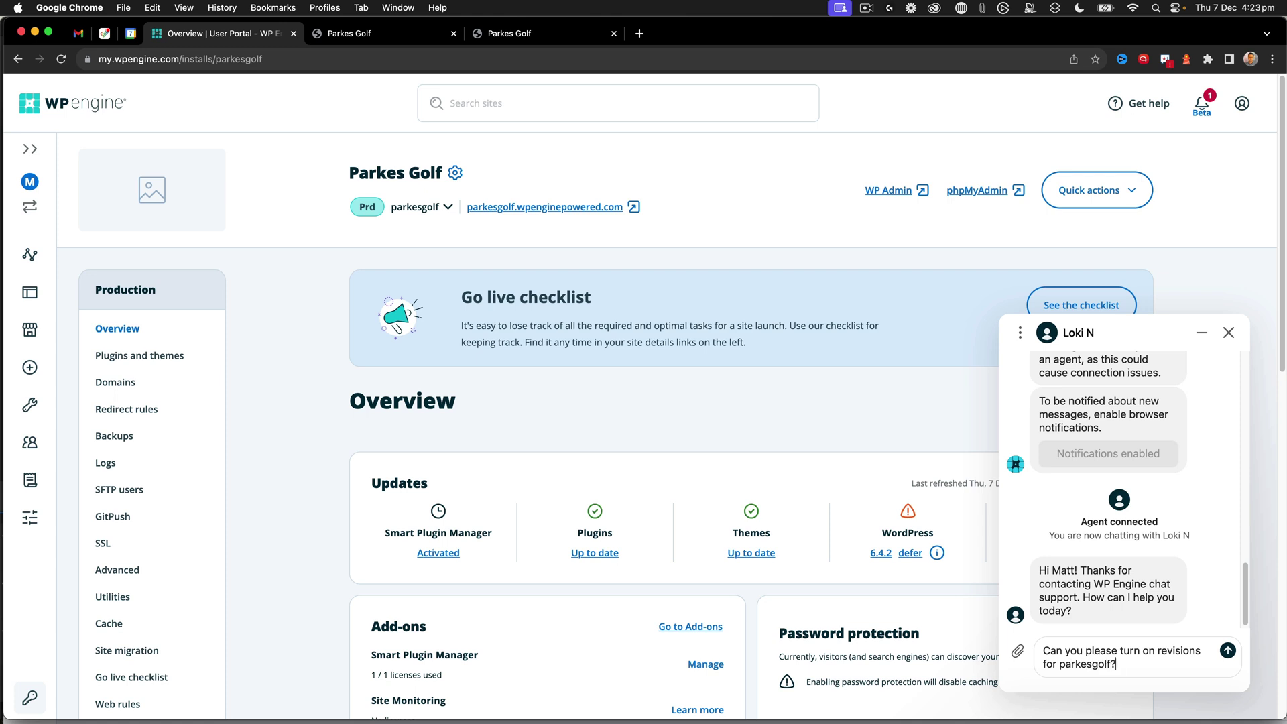
key(Return)
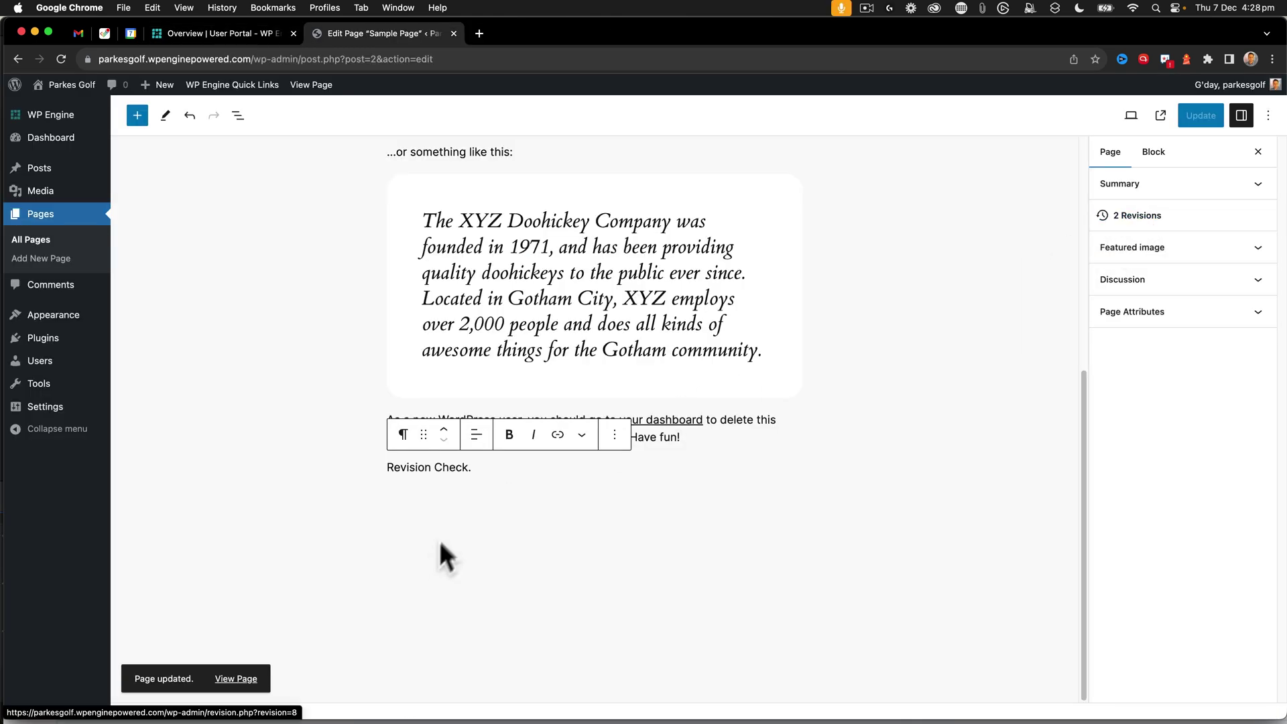
- Open the Sample Page's 2 Revisions and compare them to see the added 'Revision Check.' text
click(424, 469)
drag(472, 468, 393, 466)
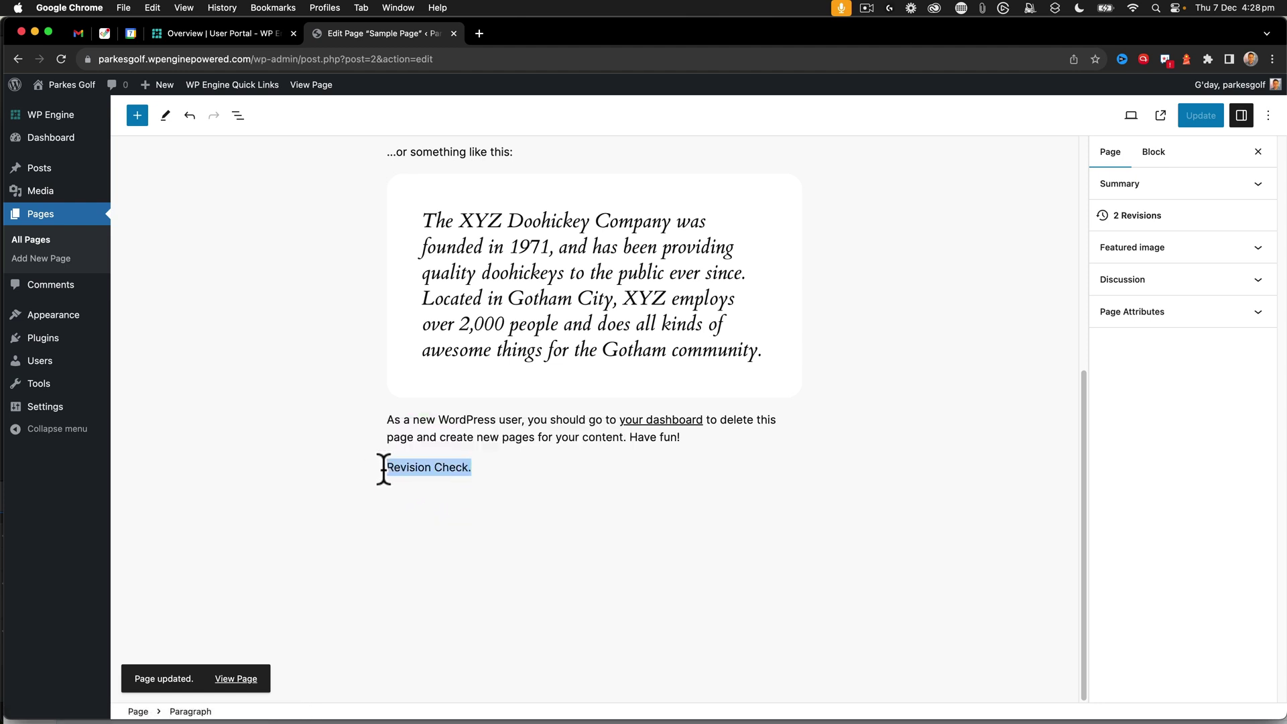
click(1154, 218)
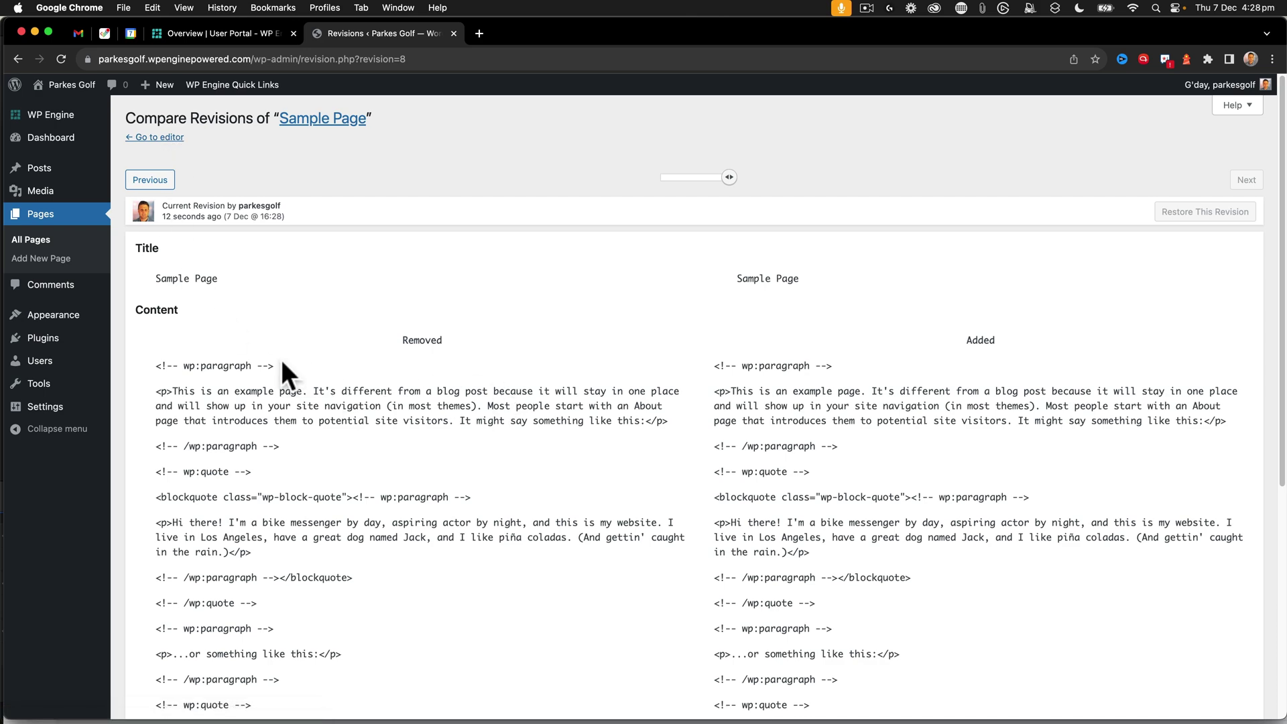
scroll(284, 364, down, 5)
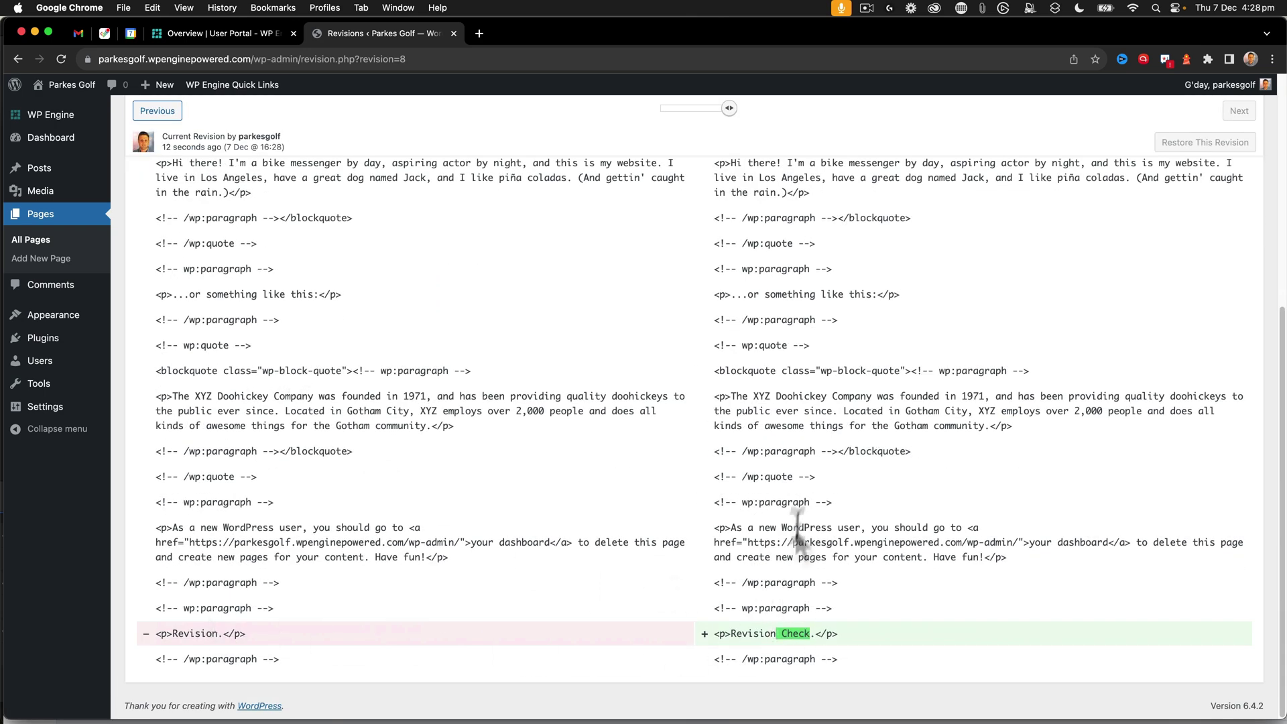
scroll(808, 478, up, 10)
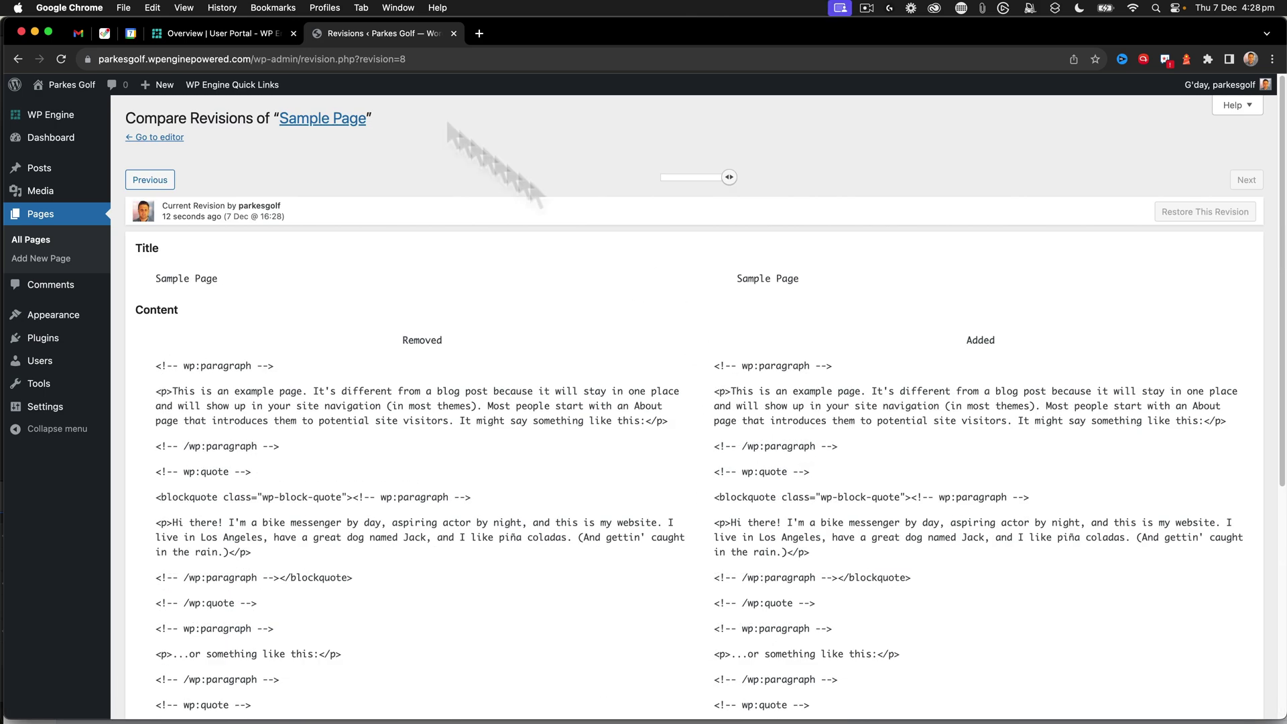
click(737, 180)
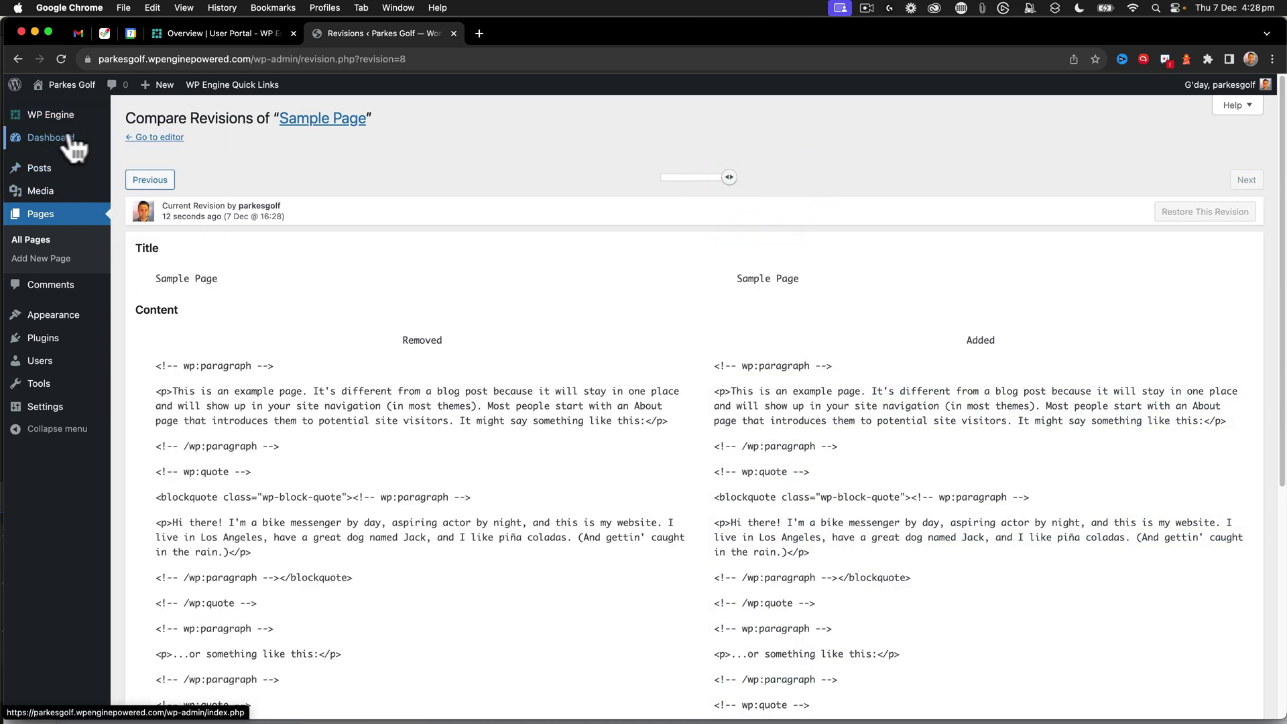
- Go from the dashboard to Appearance > Themes
click(47, 139)
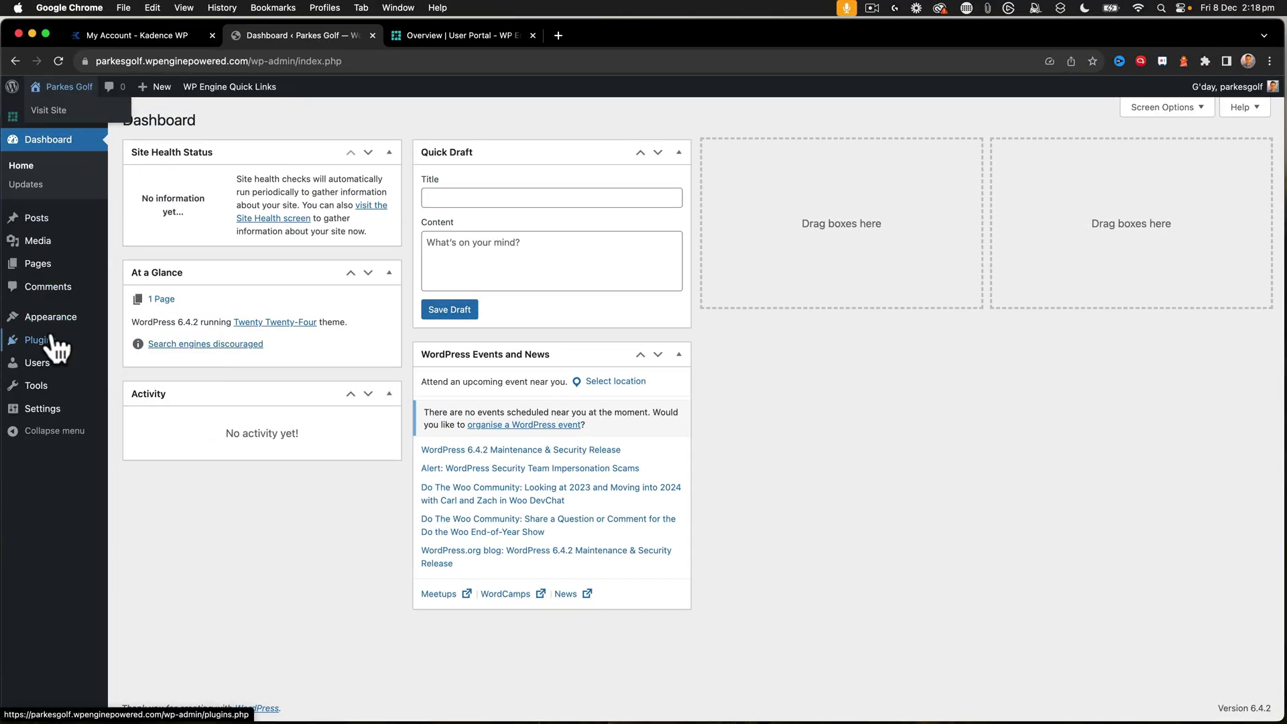
mouse_move(54, 329)
click(141, 321)
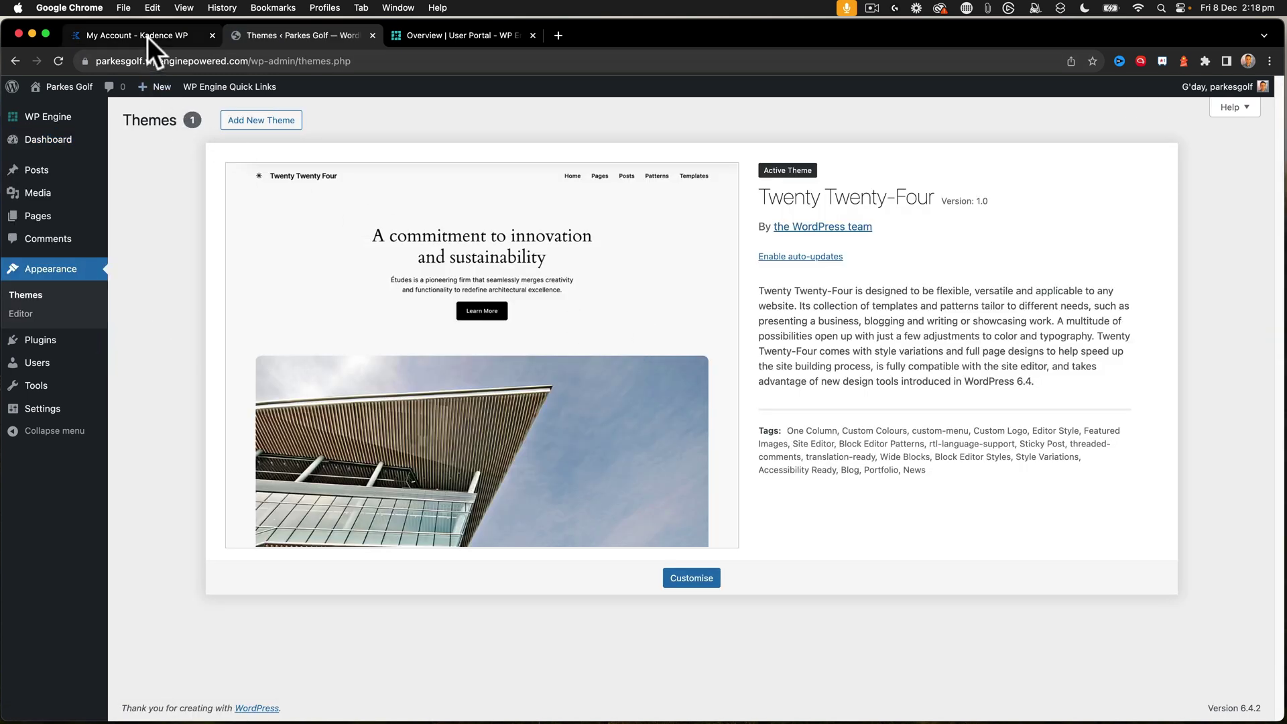
- Scroll the Kadence WP account's Full Bundle downloads down to the Child Theme Builder
click(147, 34)
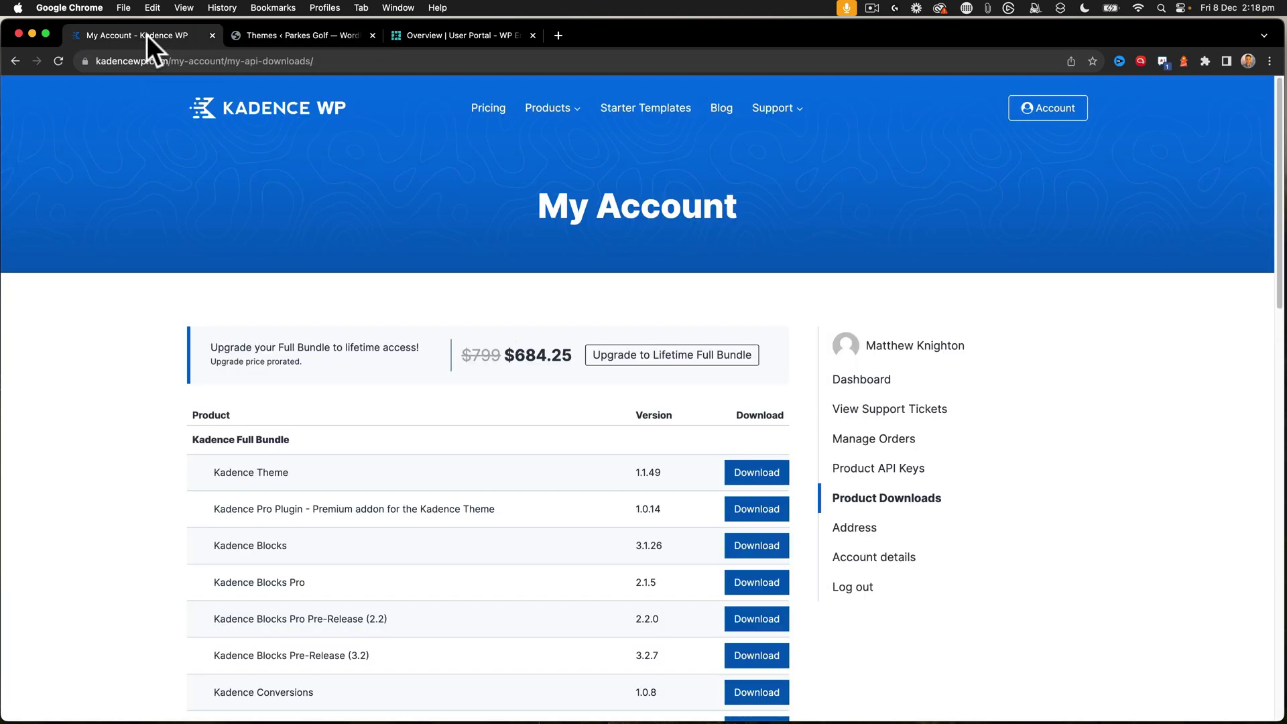
scroll(349, 364, down, 3)
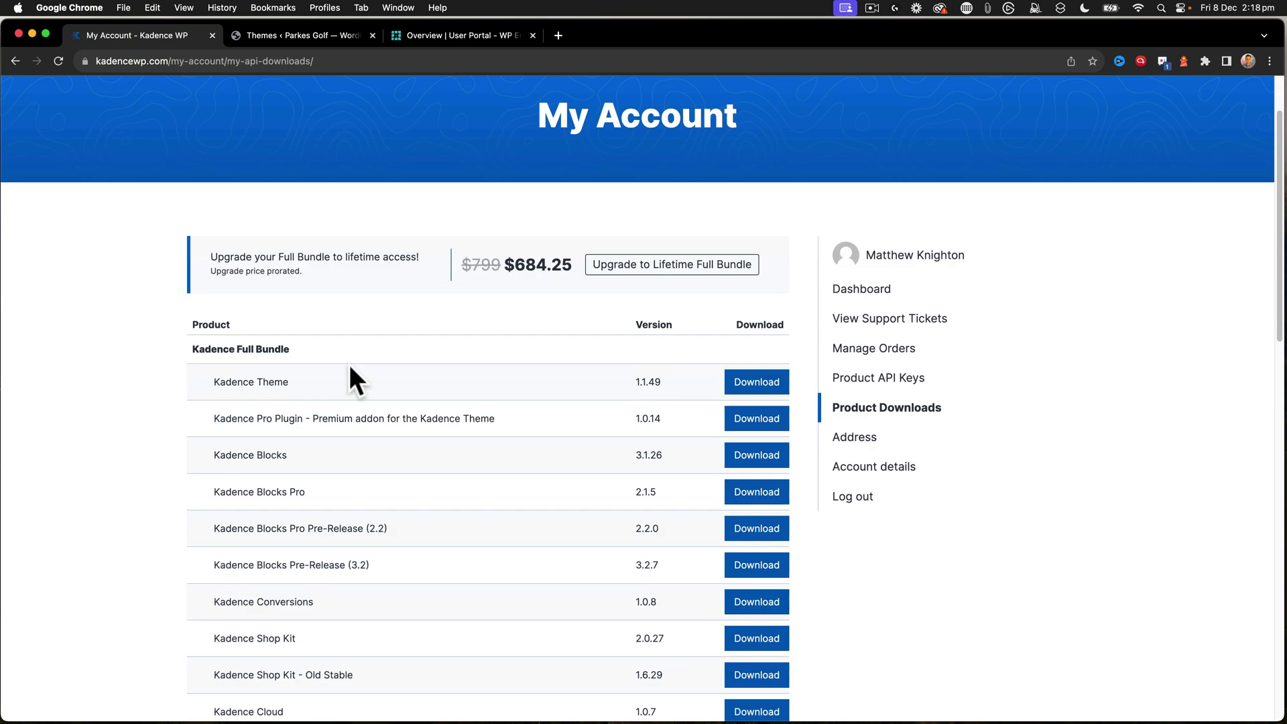
scroll(349, 365, up, 3)
scroll(348, 365, down, 7)
scroll(349, 365, down, 2)
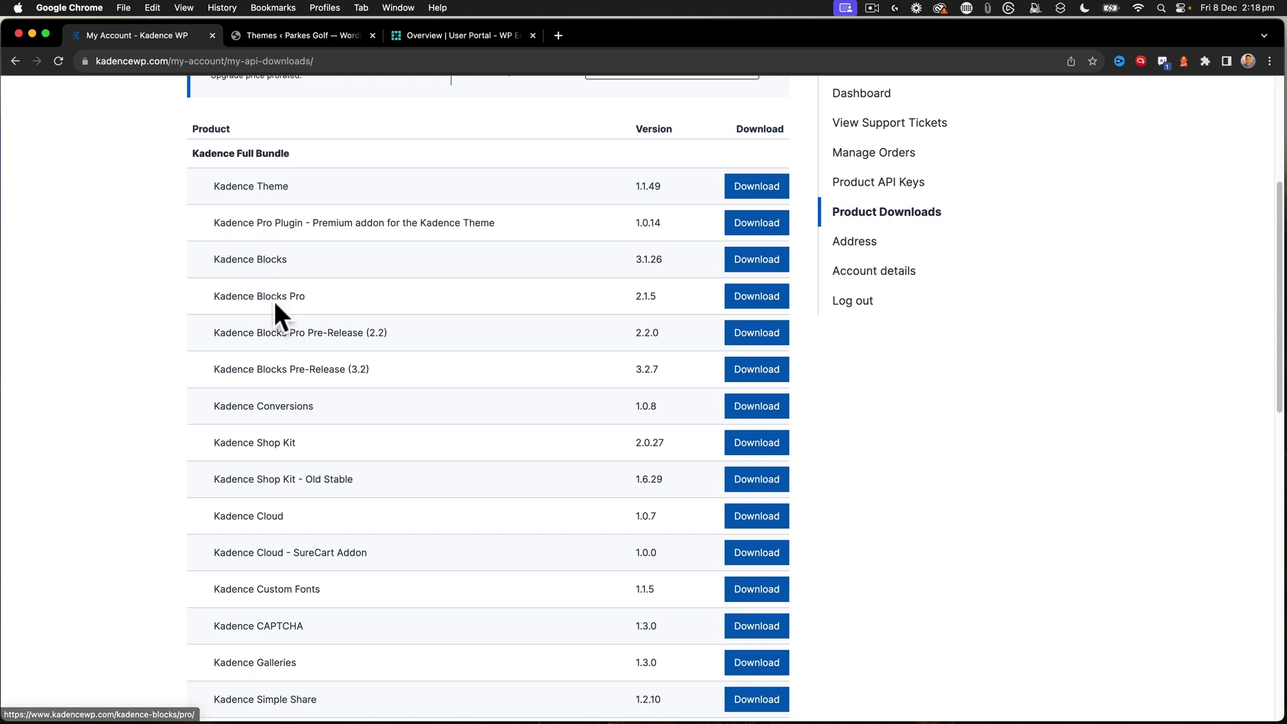
scroll(299, 362, down, 5)
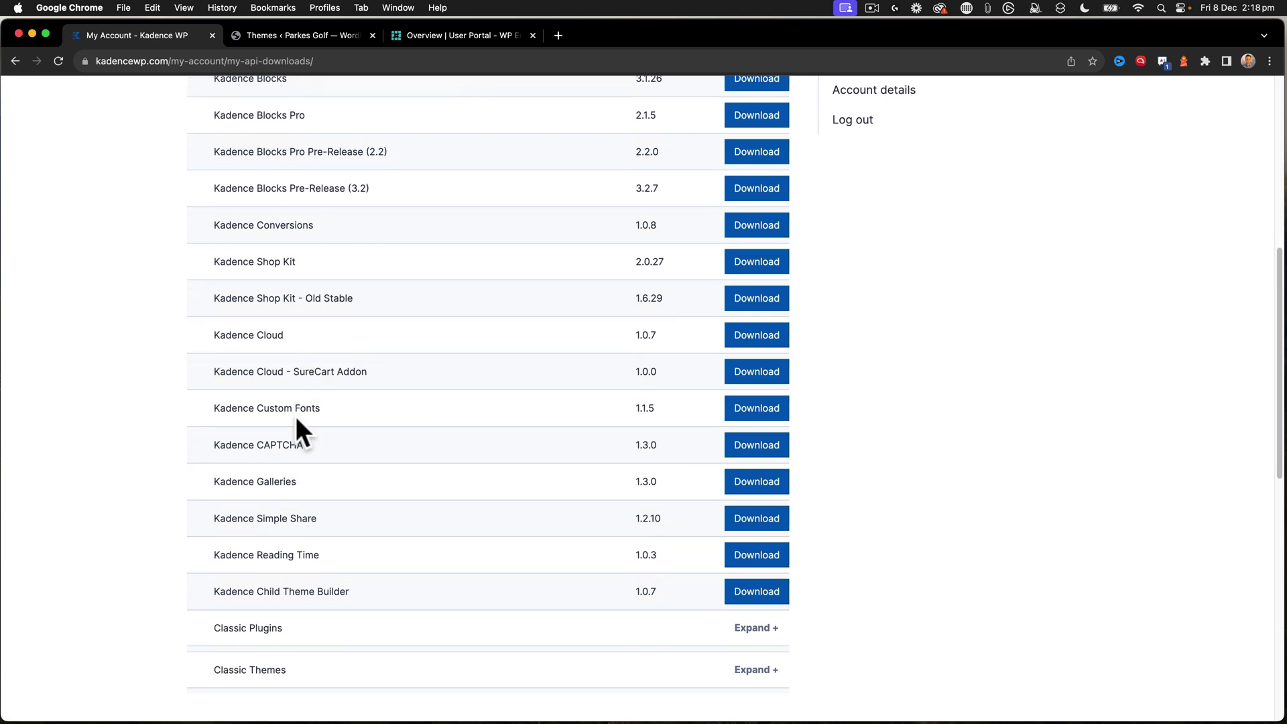
scroll(297, 419, down, 1)
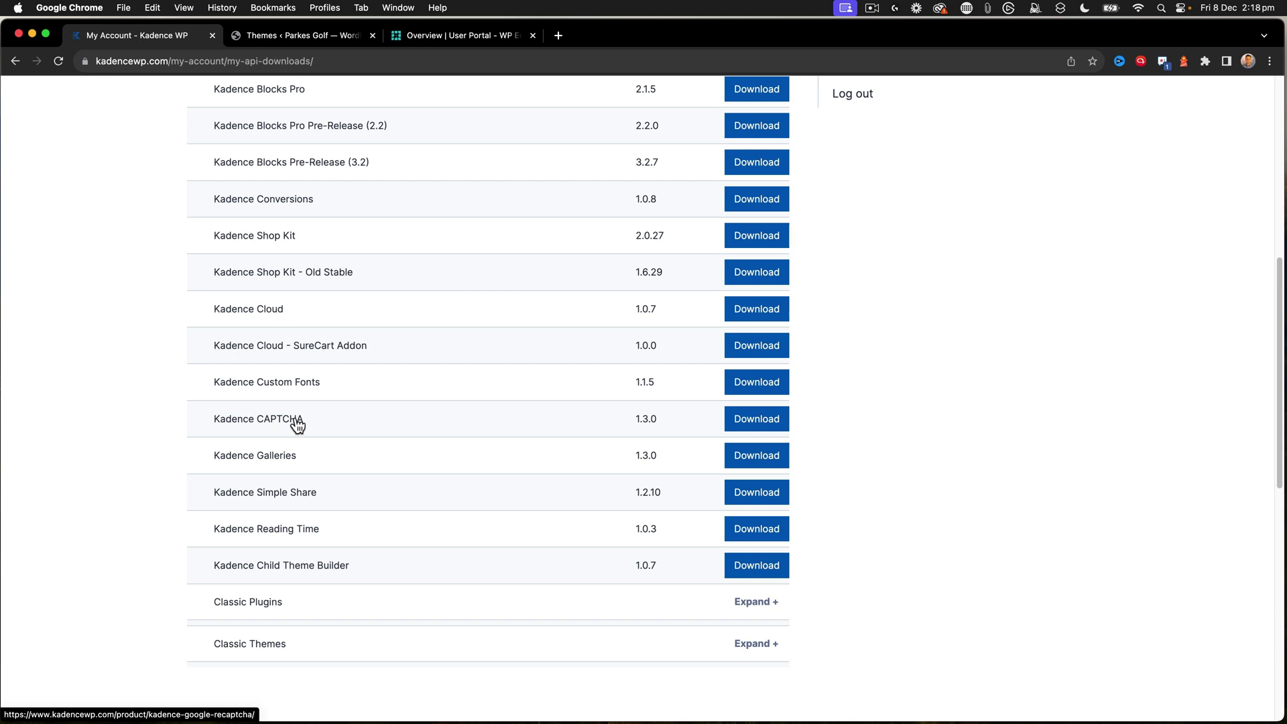
scroll(297, 424, up, 15)
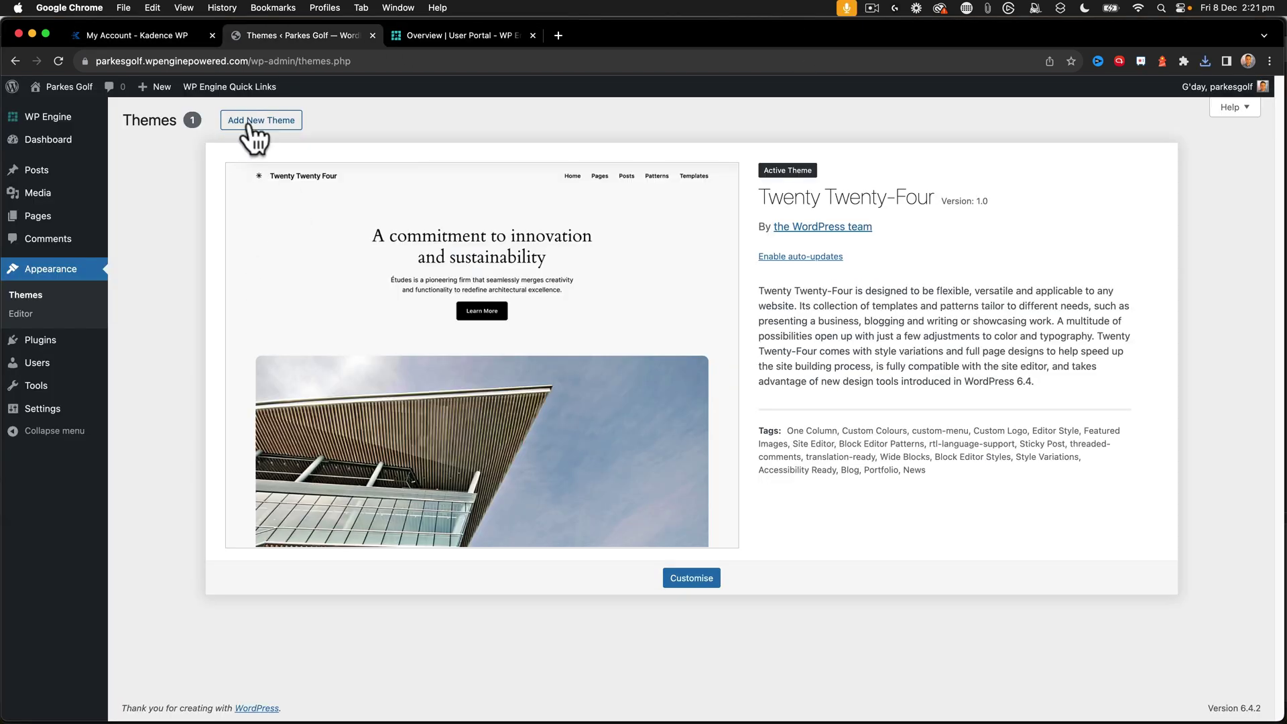
- Upload kadence.1.1.49.zip from the Parkes-Golf-Kadence folder as a new theme and activate Kadence
click(251, 128)
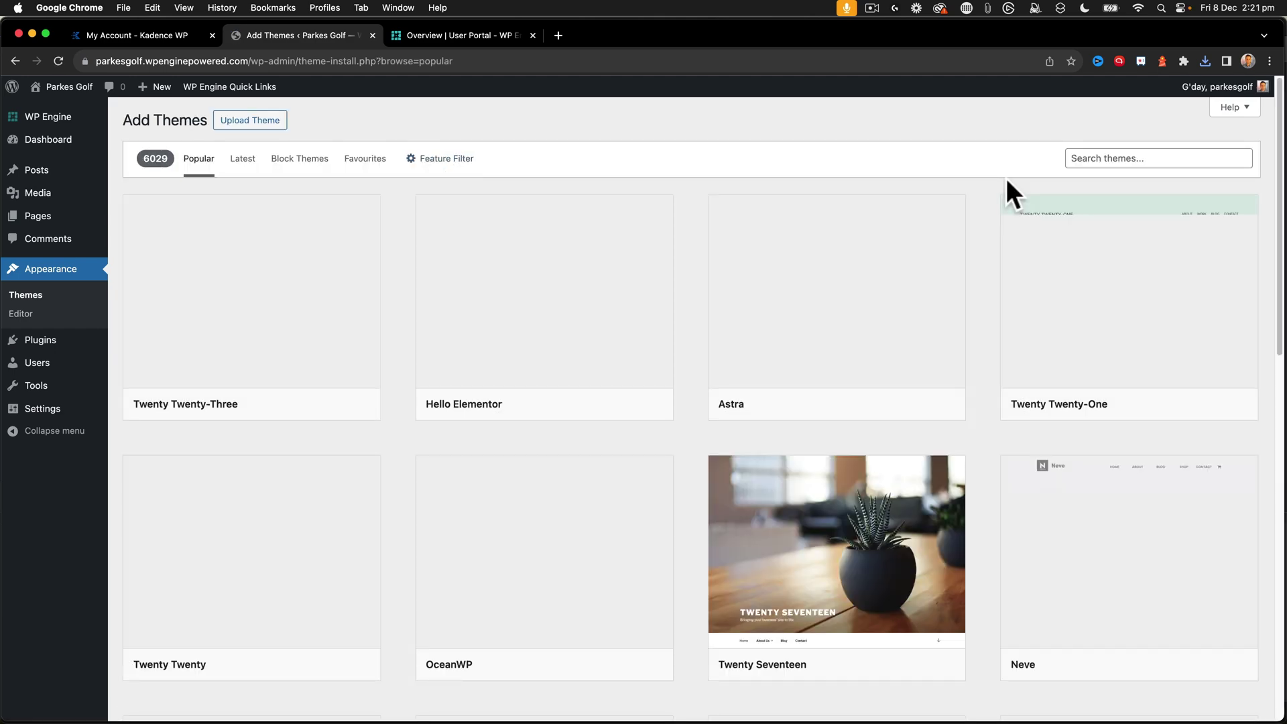
mouse_move(257, 94)
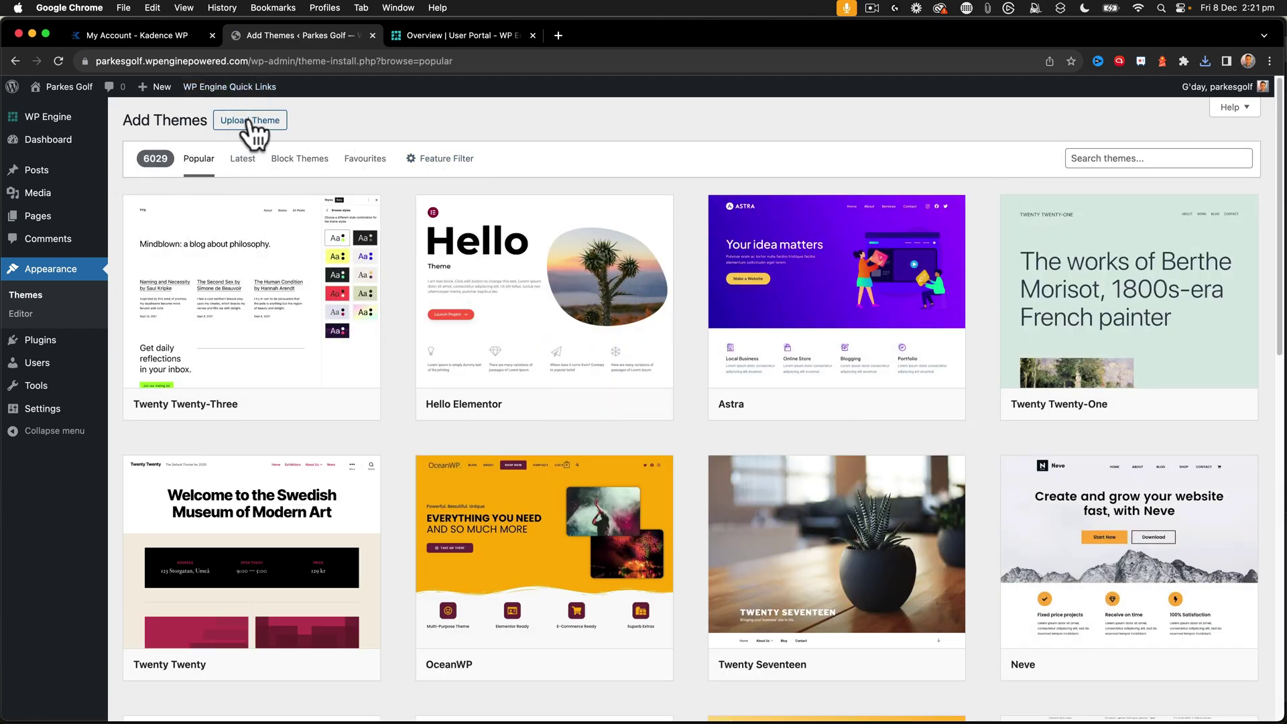
click(251, 123)
click(589, 241)
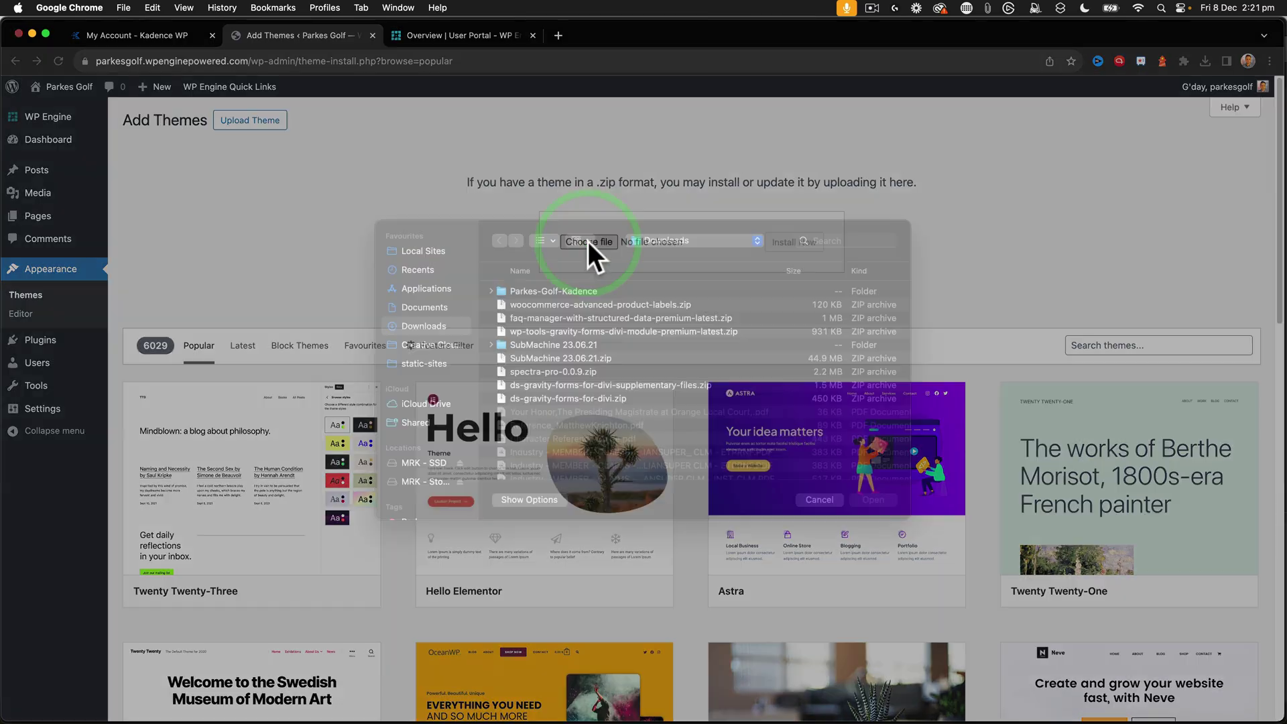
double_click(551, 290)
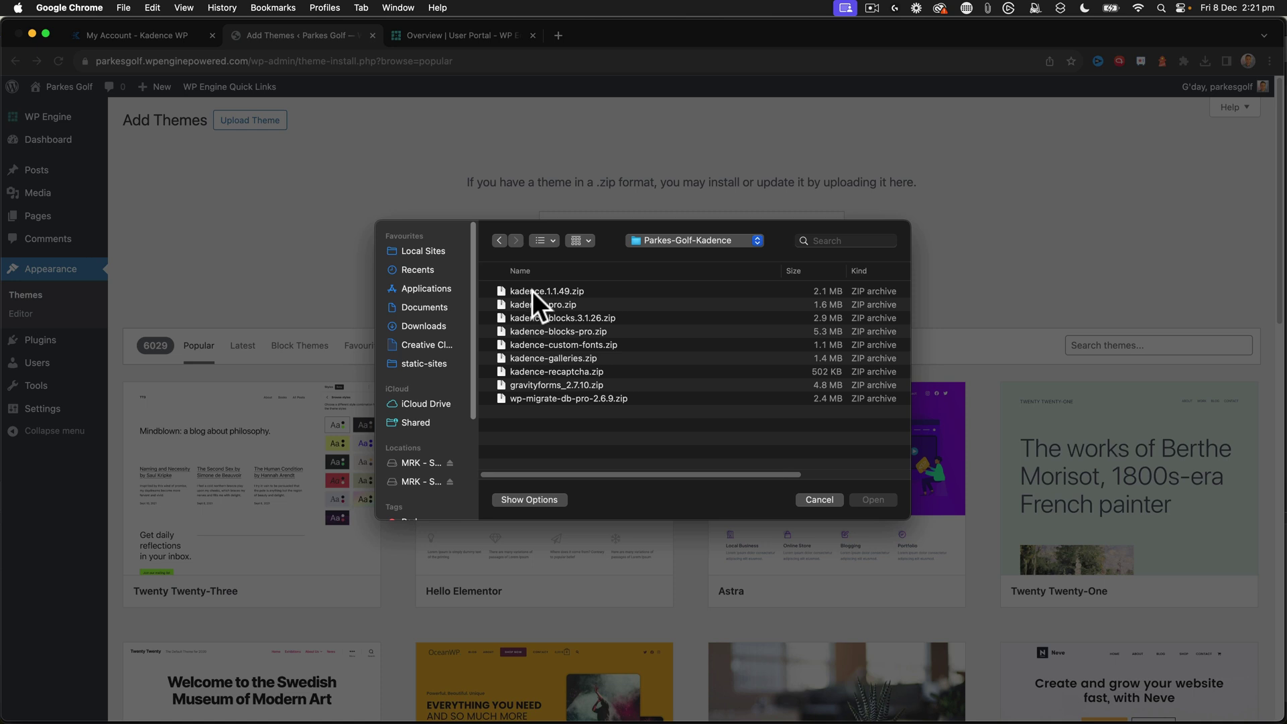
click(532, 291)
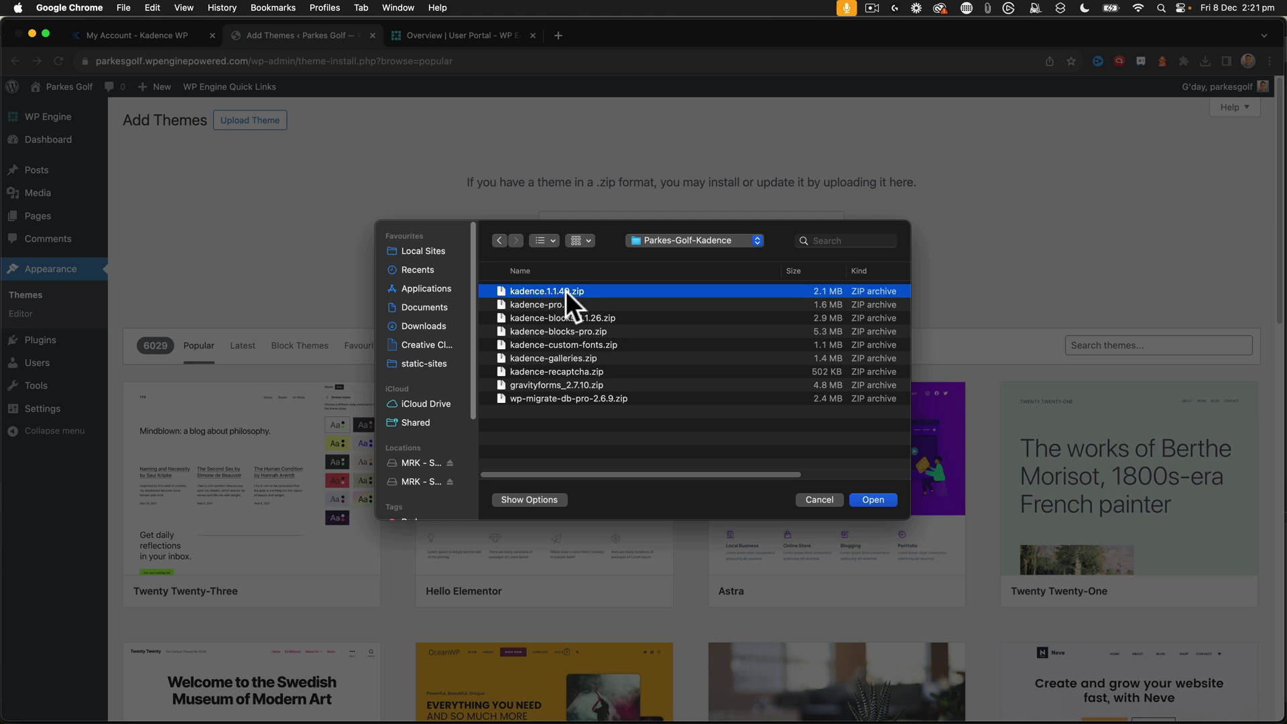
click(868, 500)
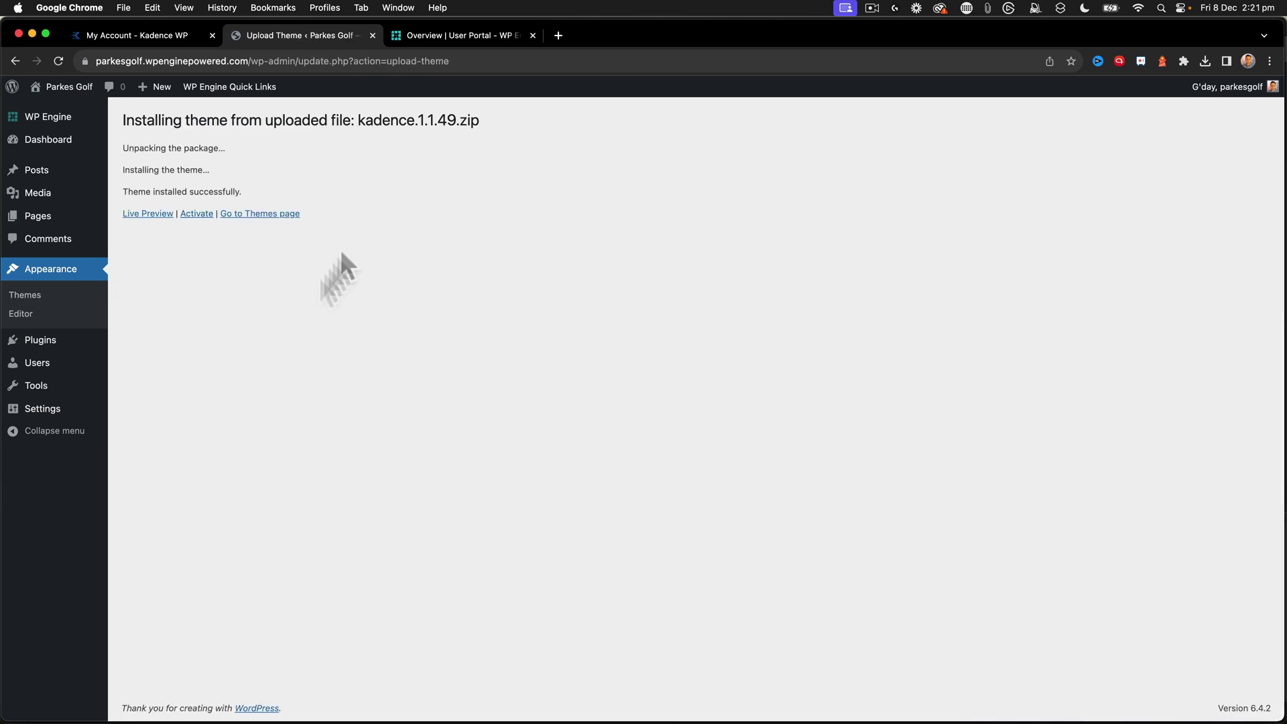
click(197, 214)
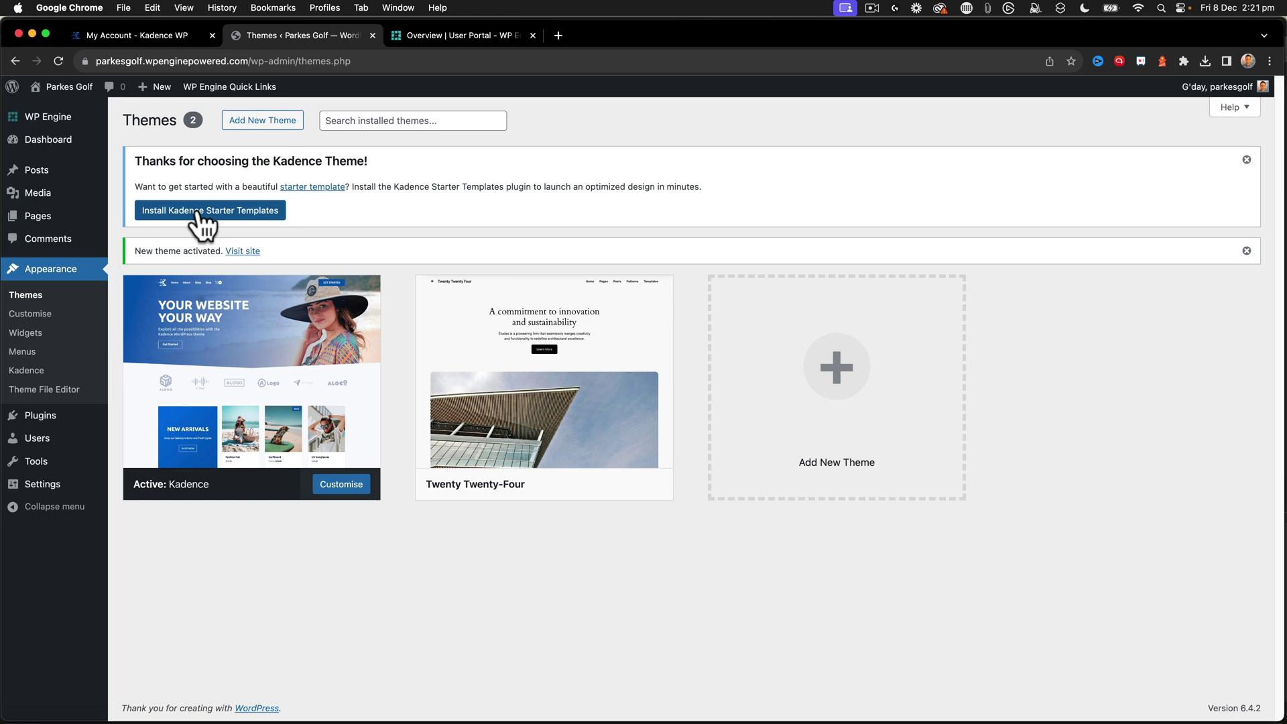
- Install Kadence Starter Templates and browse designs like Meditation Course, Homesteader and Interior Design
click(198, 212)
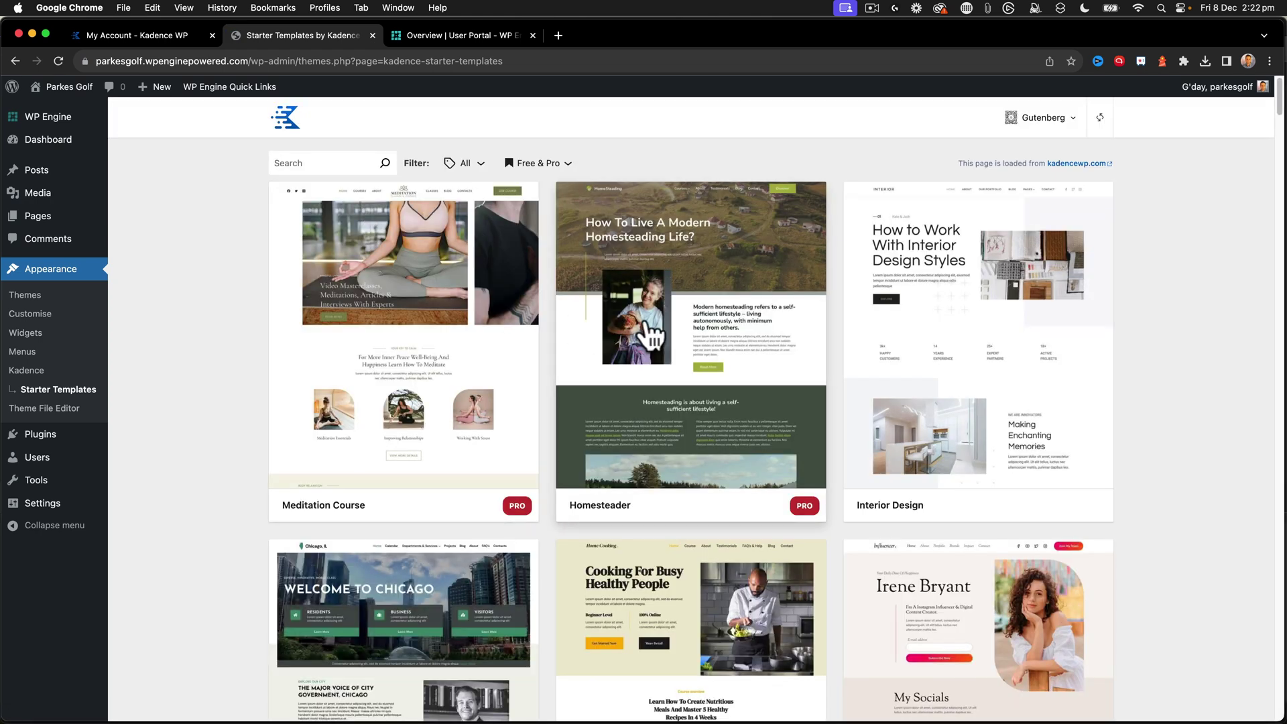
scroll(647, 333, down, 3)
scroll(653, 336, up, 3)
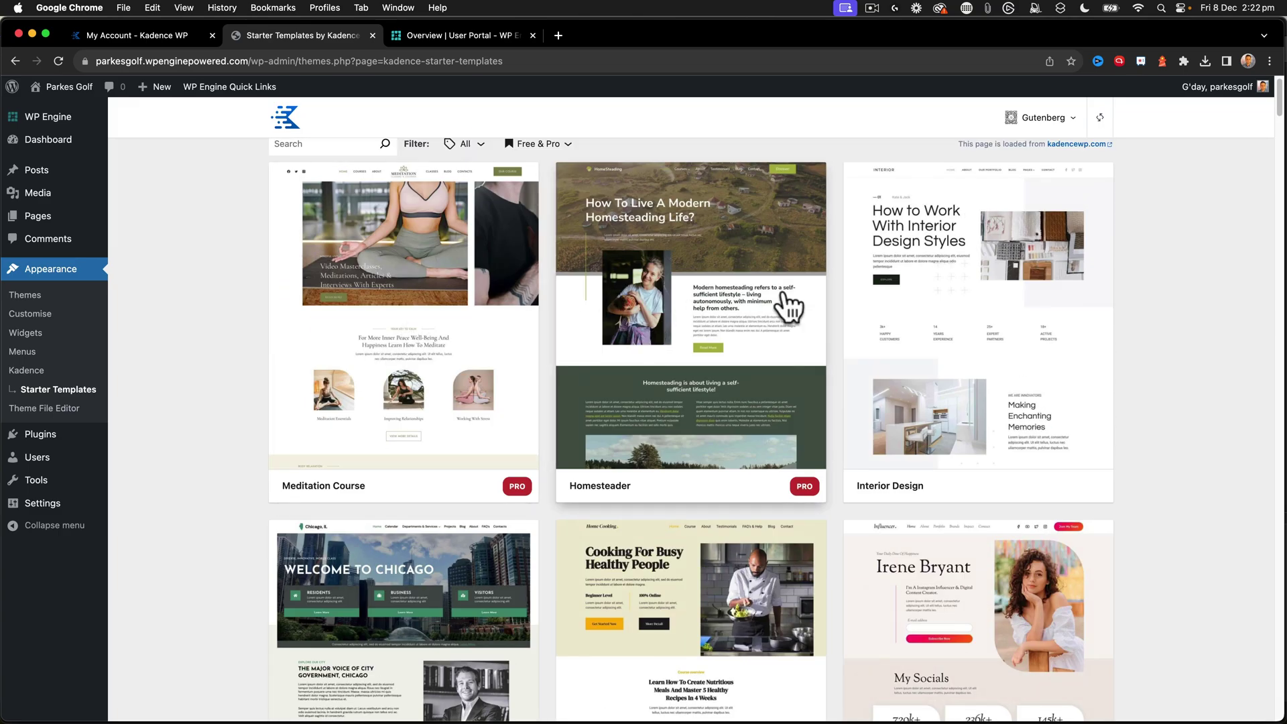
scroll(790, 310, down, 10)
scroll(790, 310, down, 4)
scroll(790, 310, up, 12)
scroll(790, 310, up, 2)
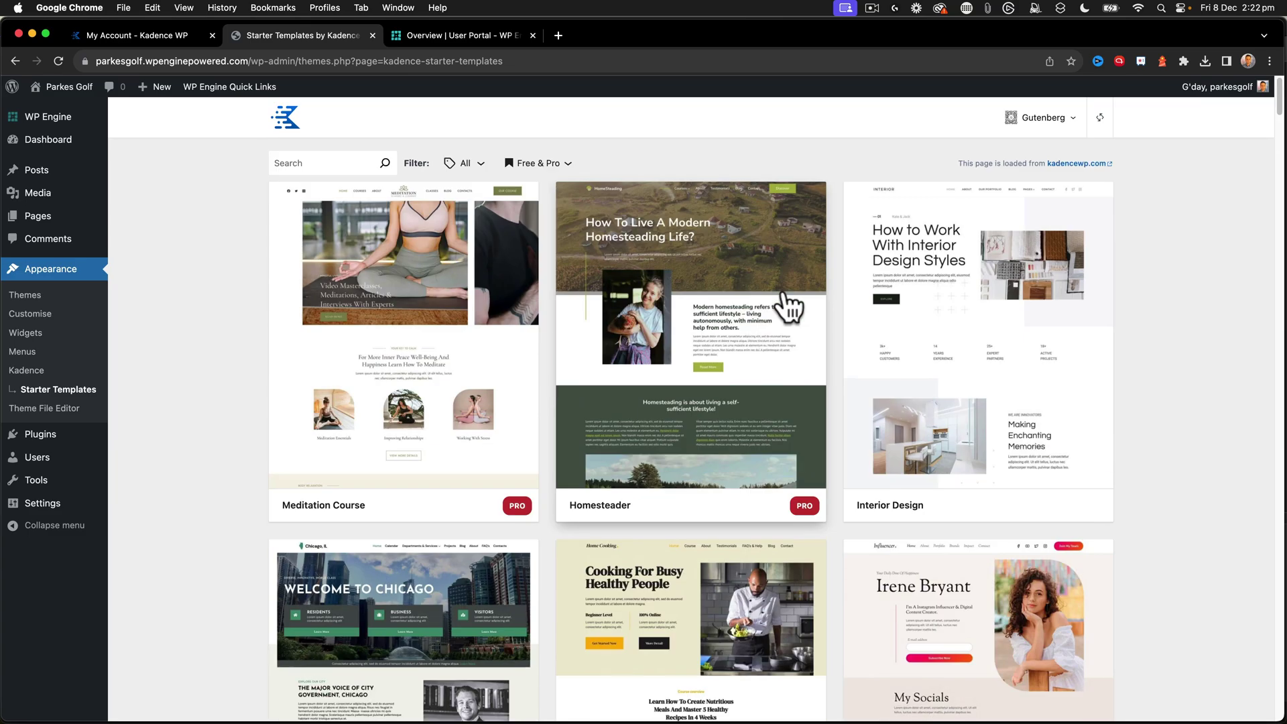
scroll(790, 310, down, 15)
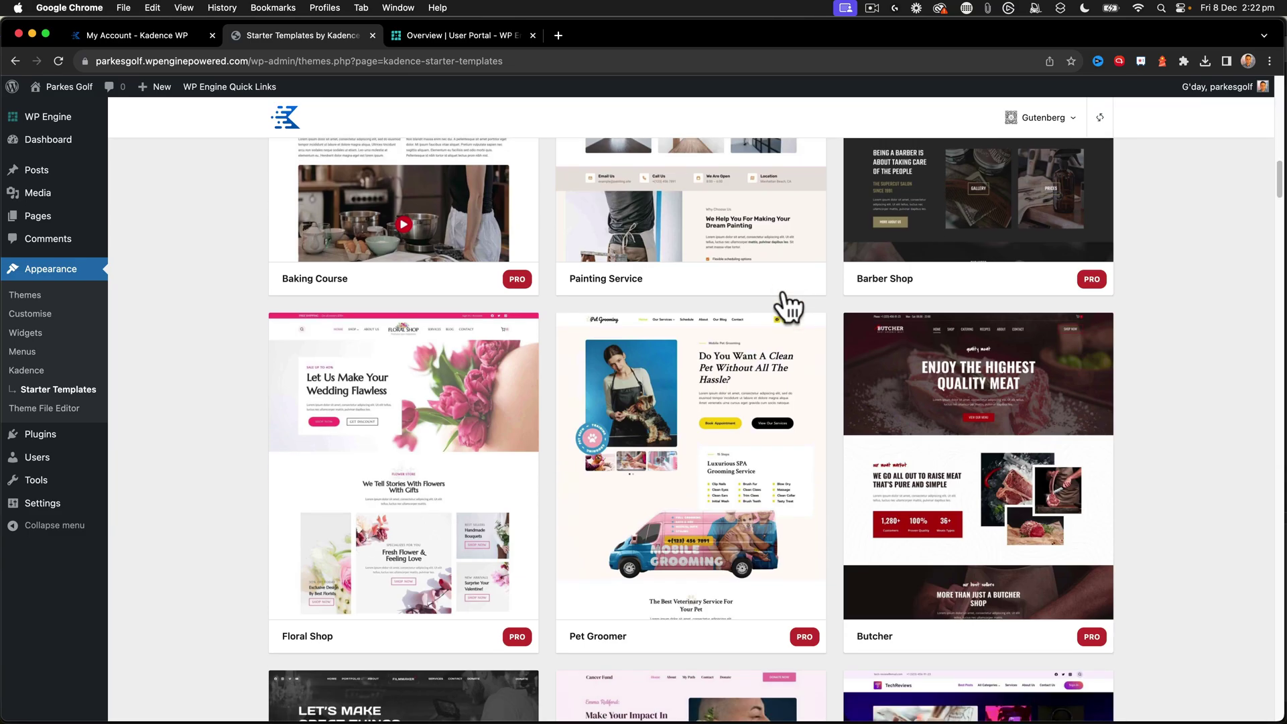
scroll(788, 307, down, 8)
scroll(789, 306, down, 4)
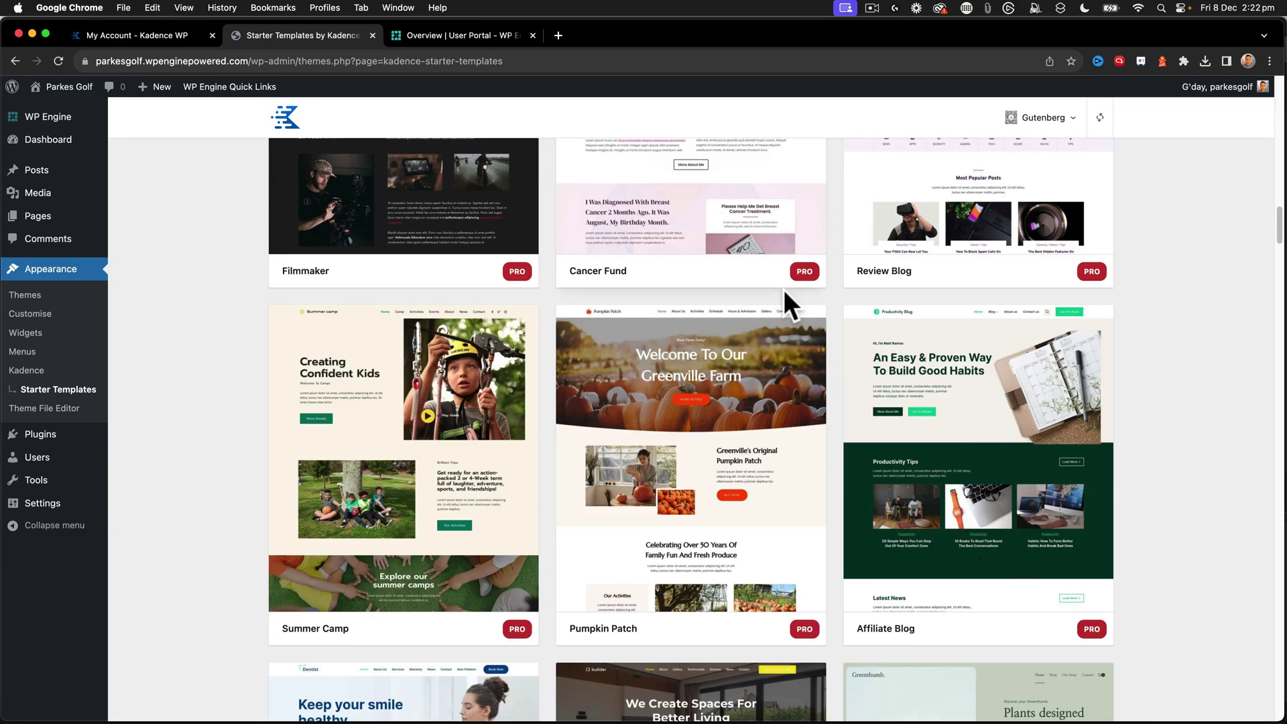
scroll(783, 289, up, 12)
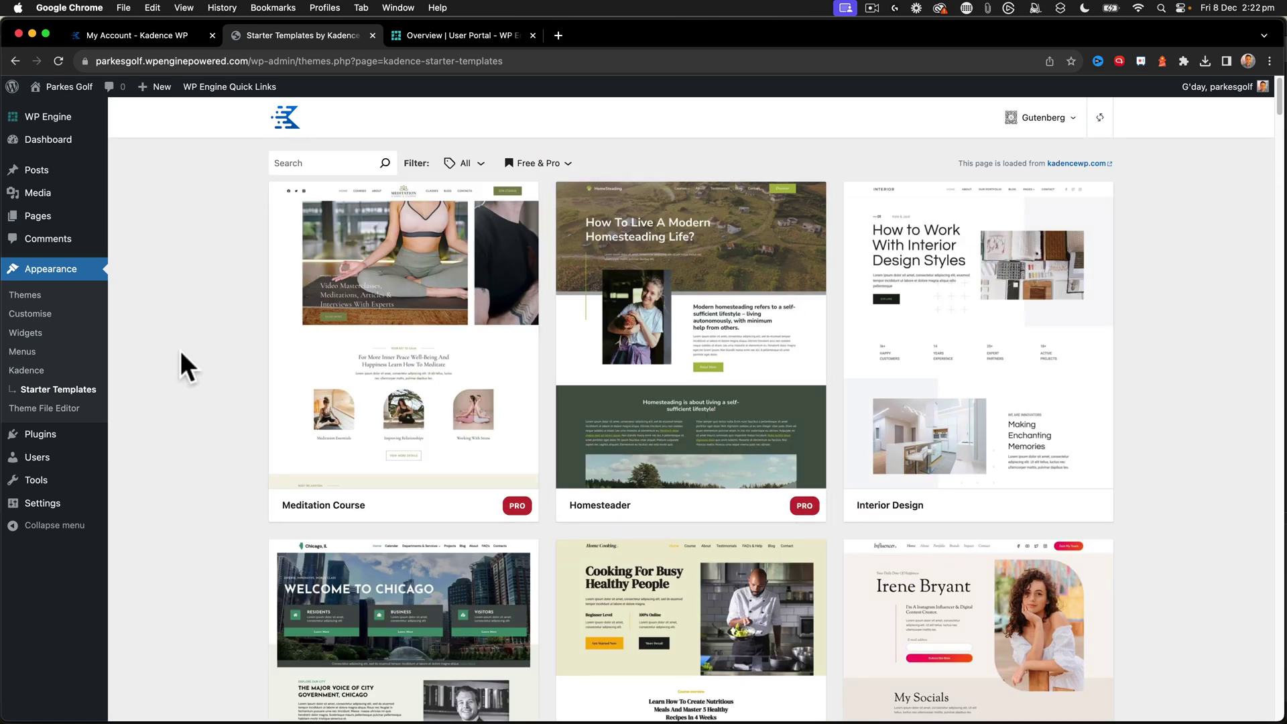
mouse_move(67, 439)
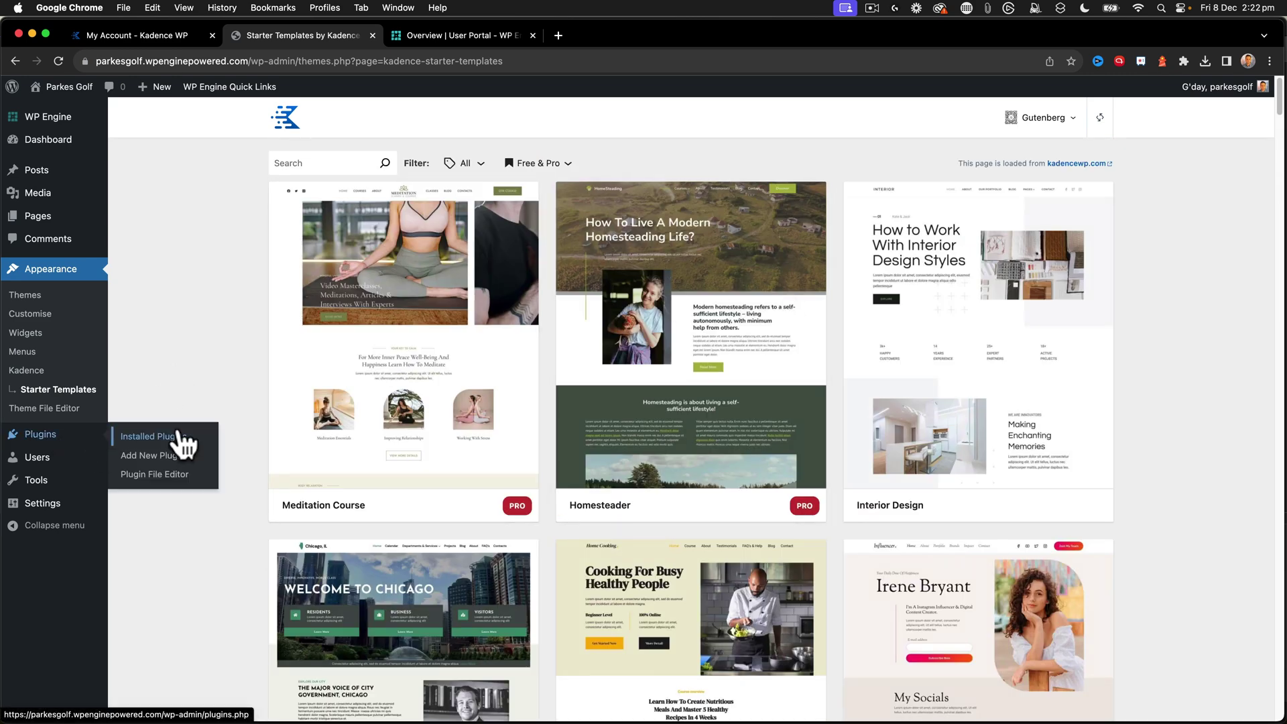
- Upload, install and activate kadence-pro.zip, then follow the link to activate its licence
click(173, 456)
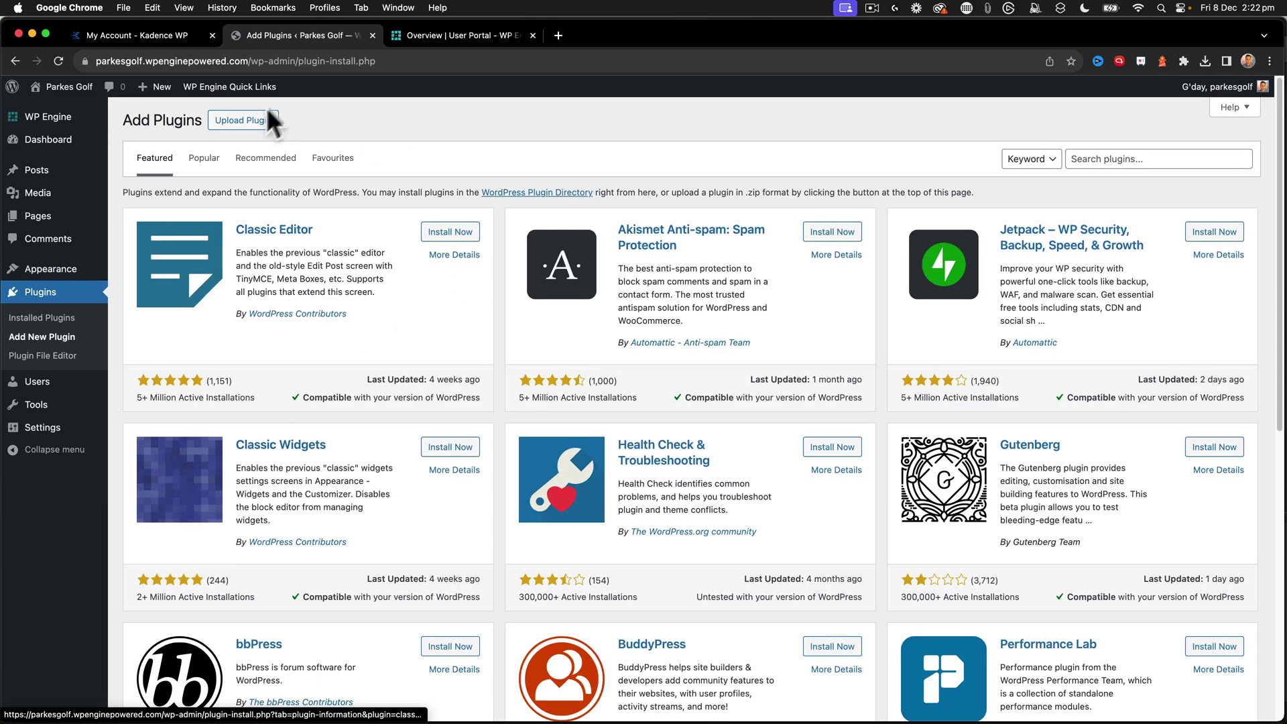
click(261, 121)
click(591, 242)
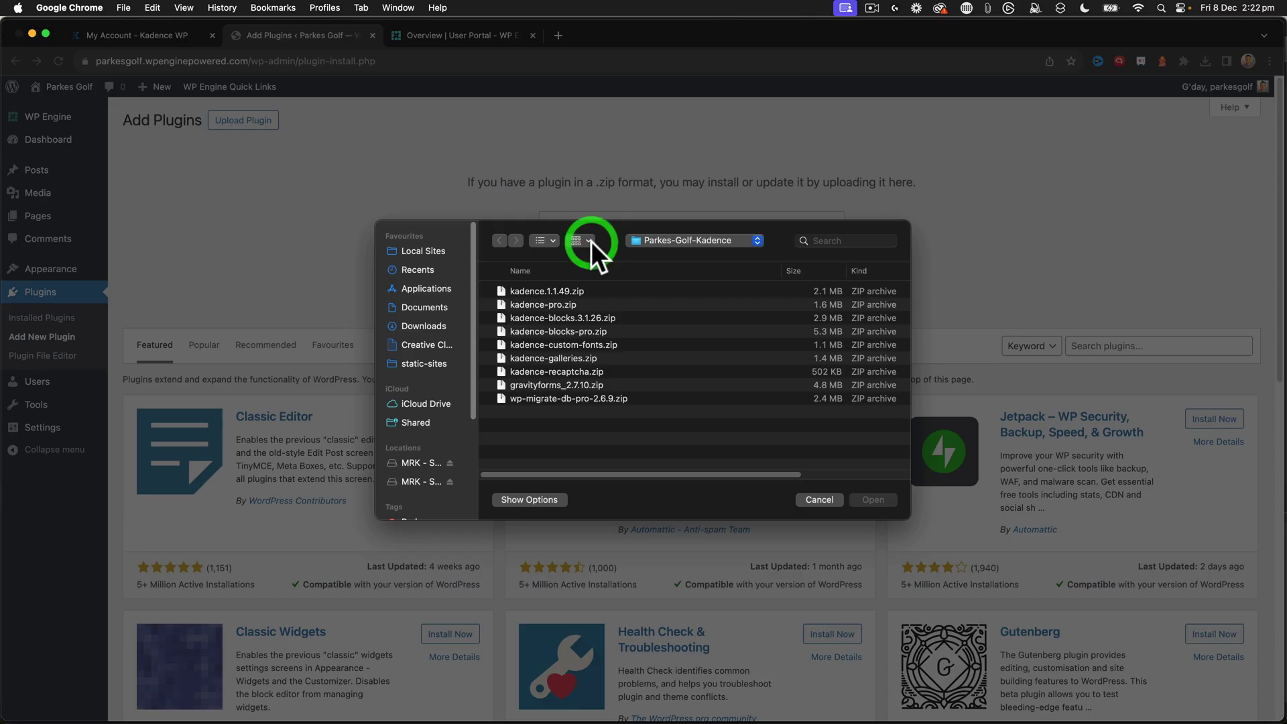
click(552, 306)
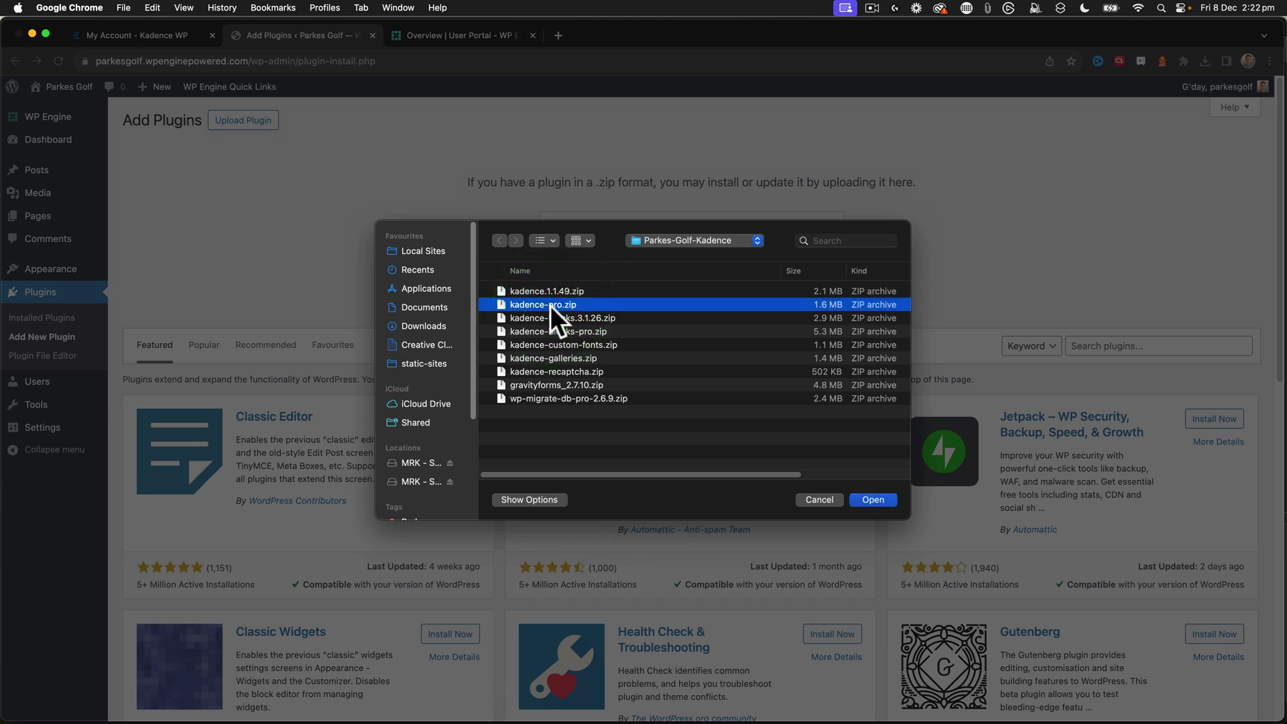
click(871, 500)
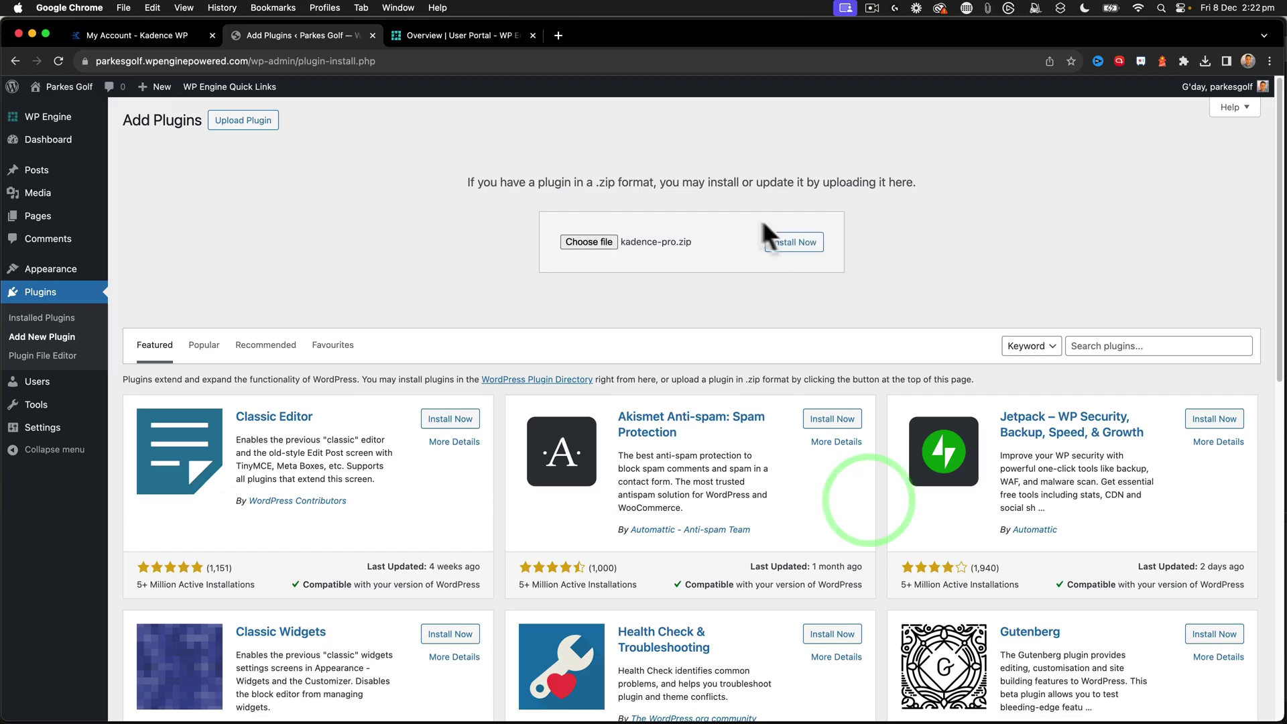
click(779, 243)
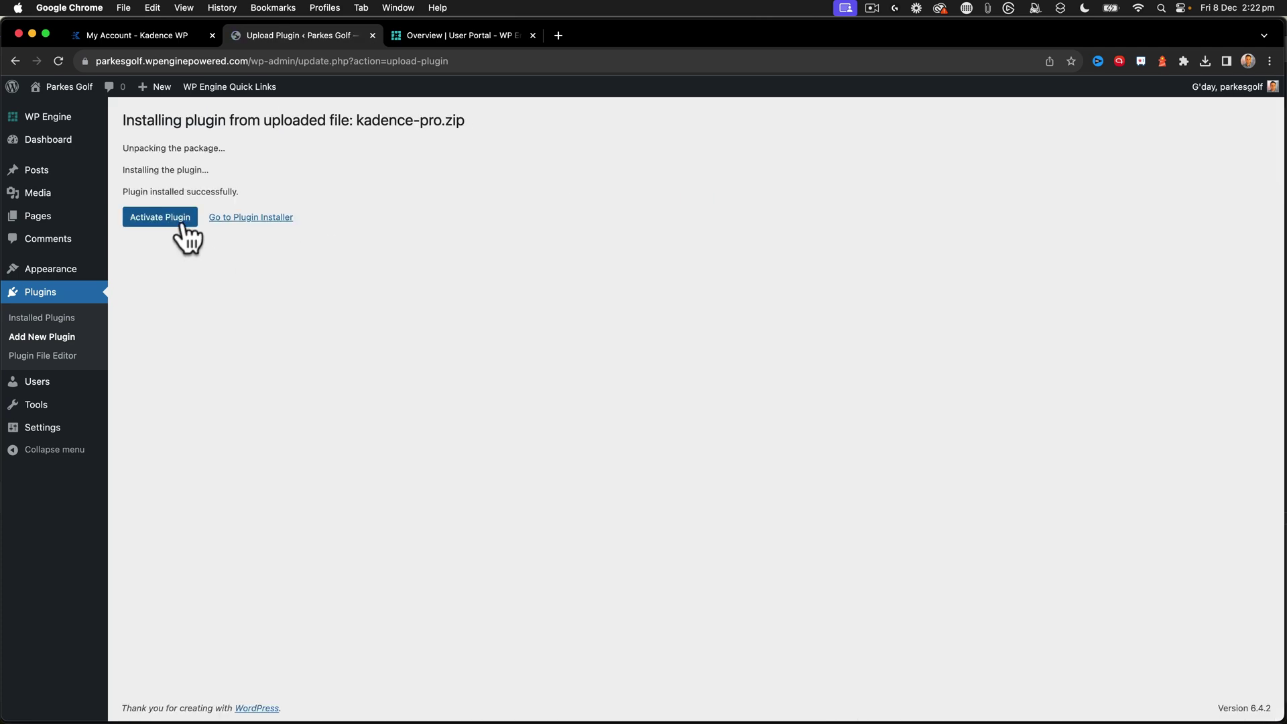
click(179, 220)
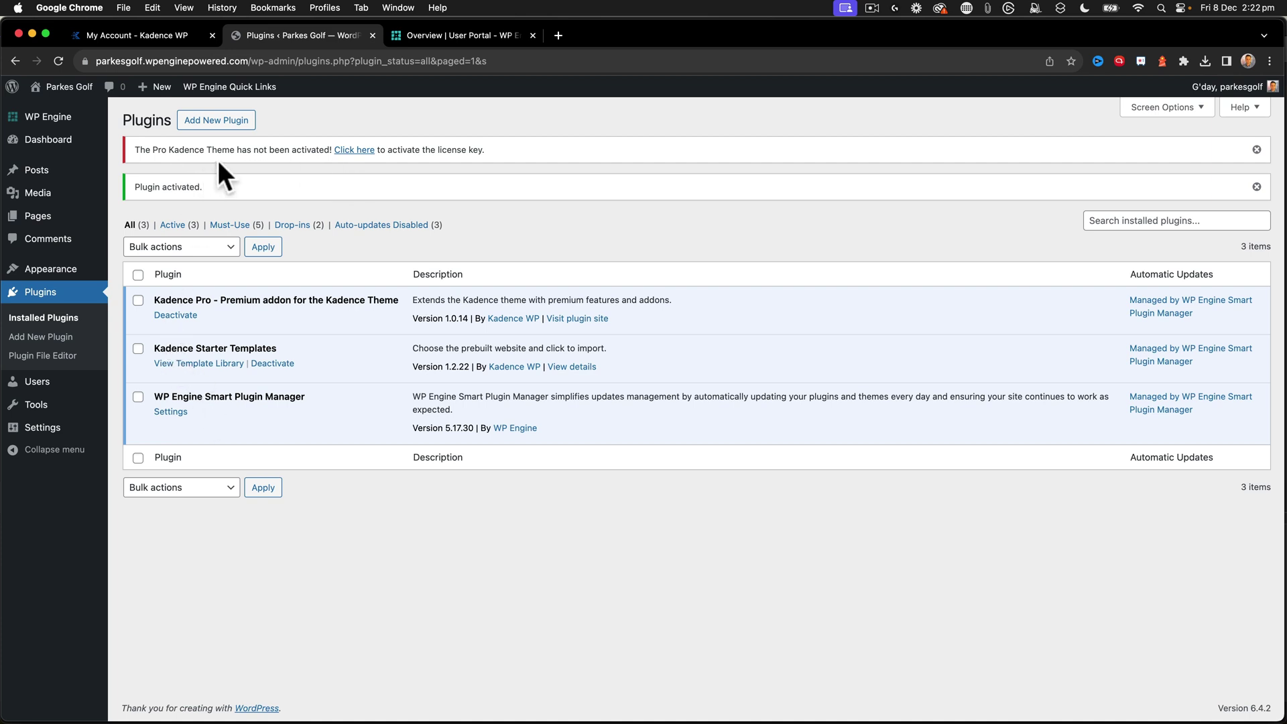
click(359, 151)
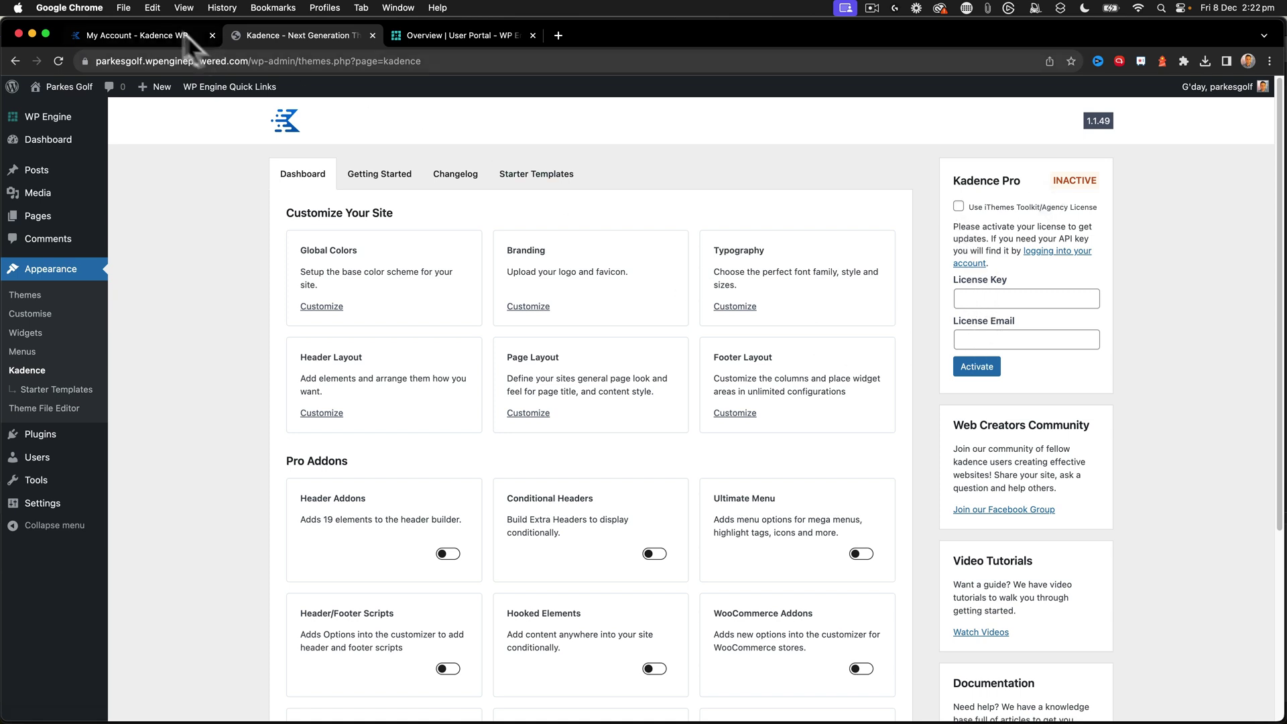
- Copy the Kadence Full Bundle API key from Kadence WP's Product API Keys, then return to WordPress's licence key field
click(145, 34)
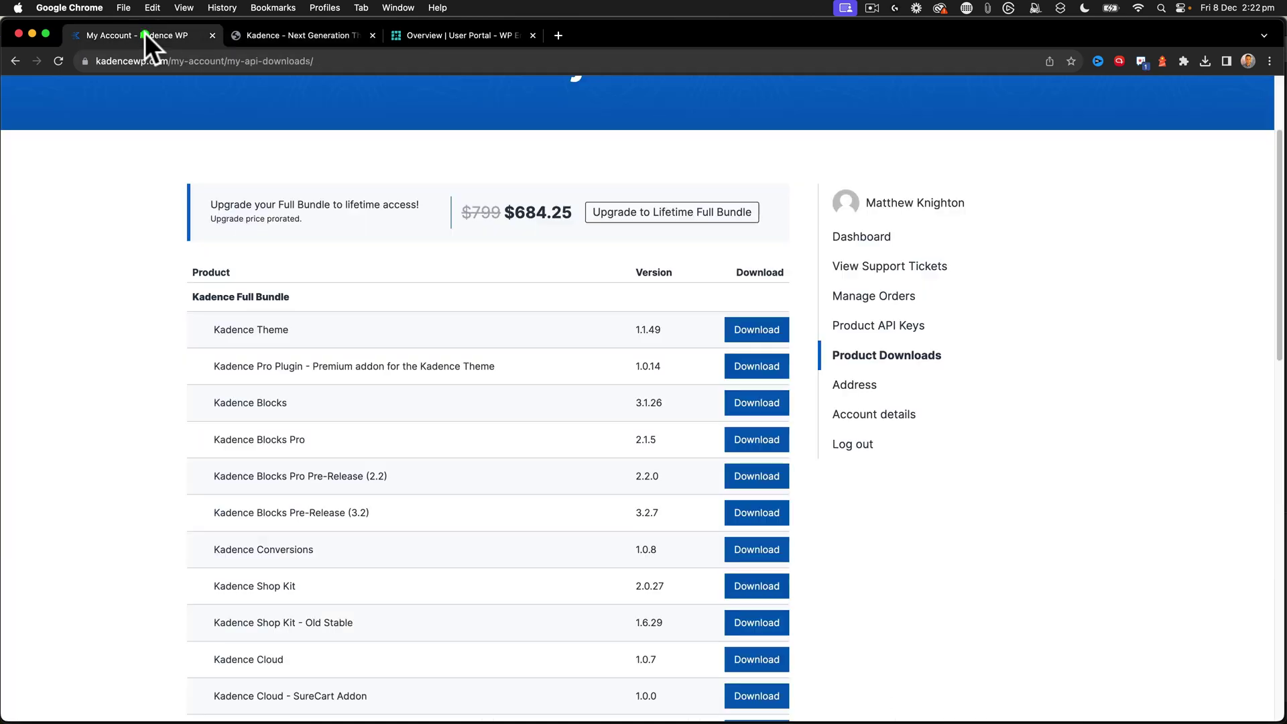
click(871, 327)
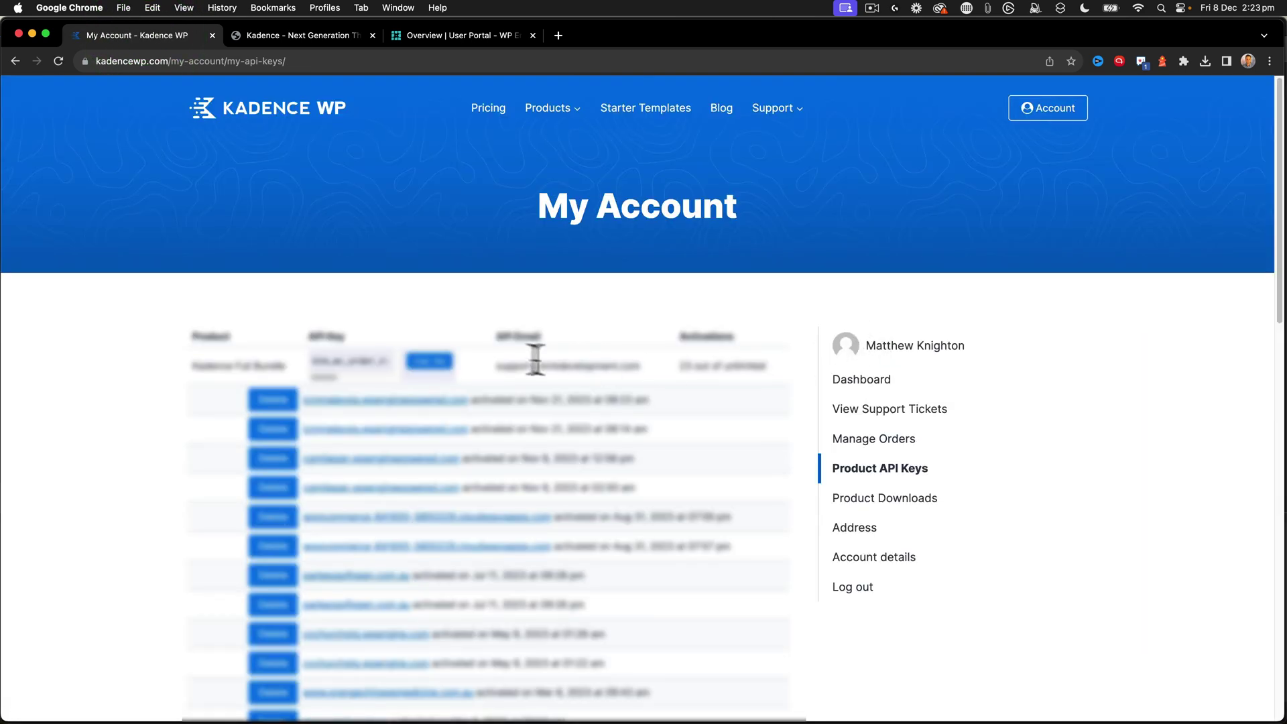
click(434, 364)
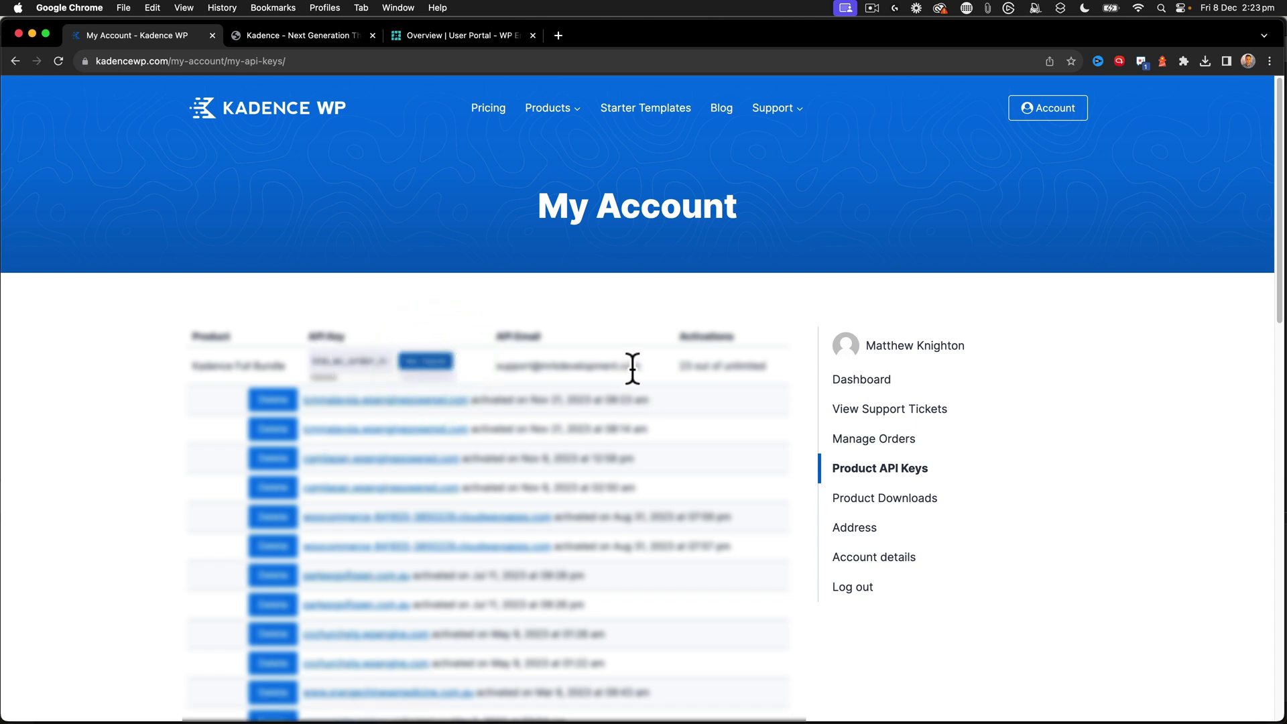
click(281, 35)
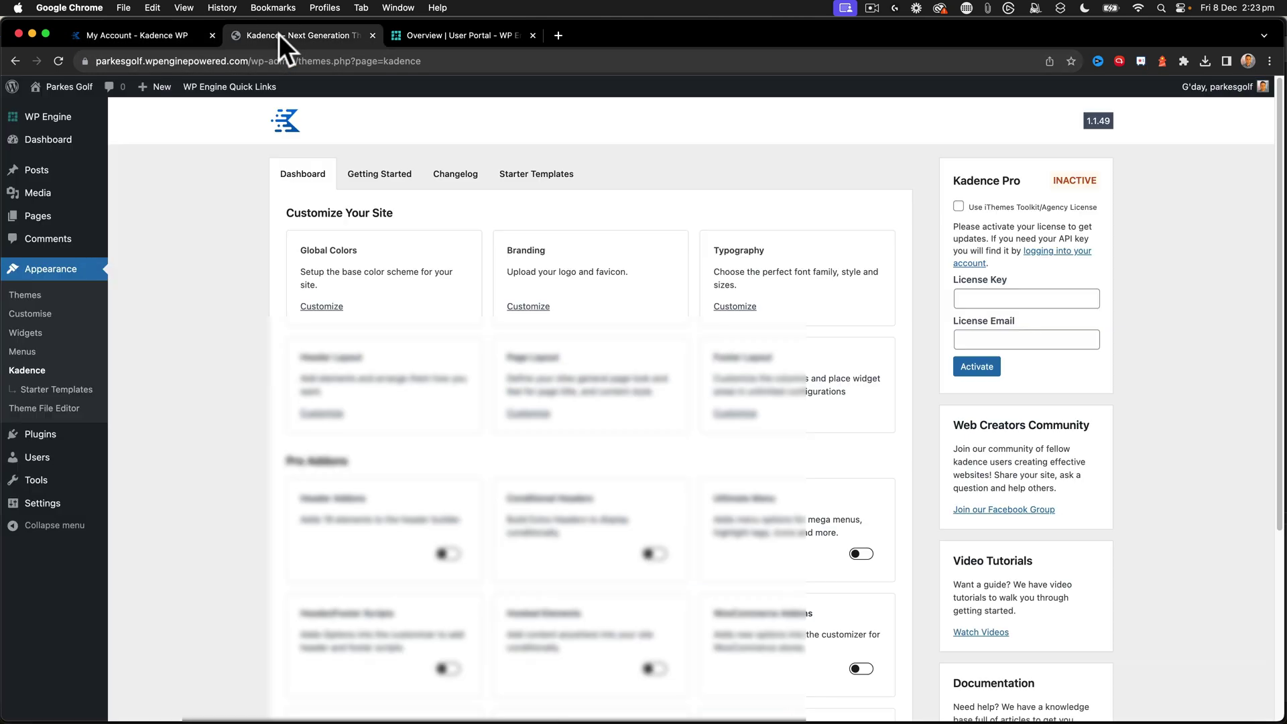
click(982, 298)
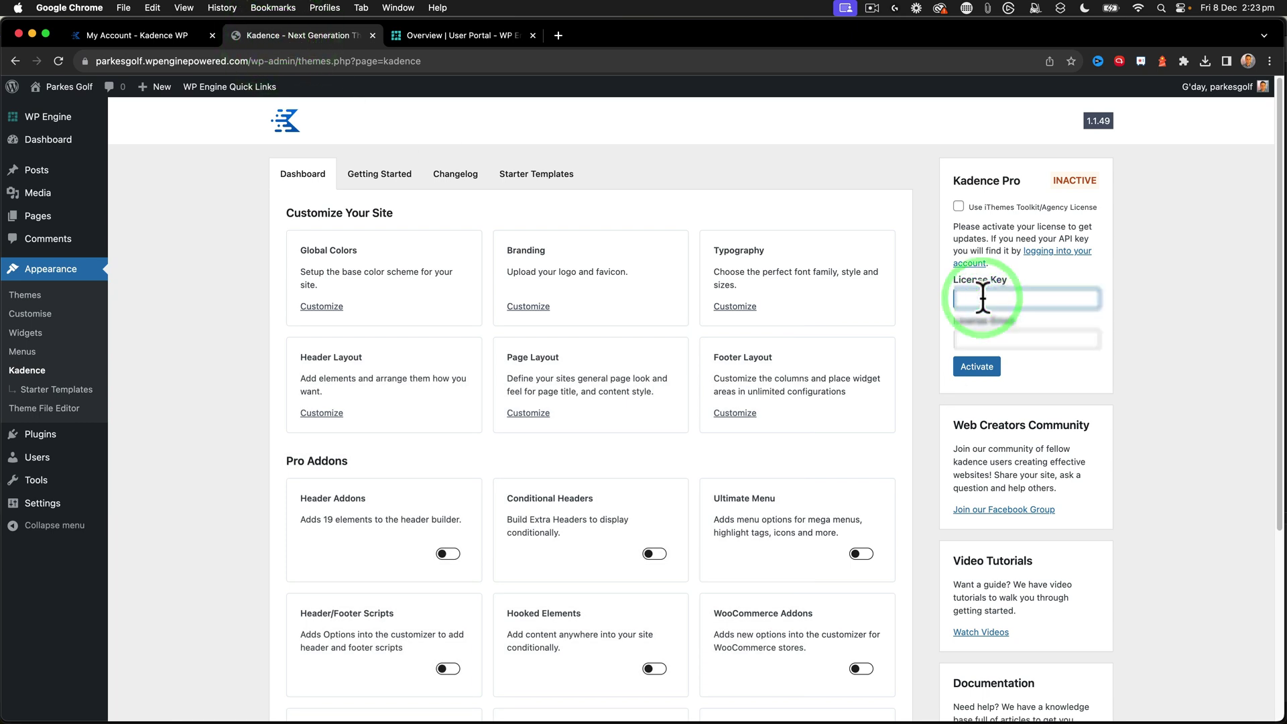
- Activate the Kadence Pro licence with the copied API key and the licence e-mail, then review the Pro Addons
key(super+v)
click(989, 339)
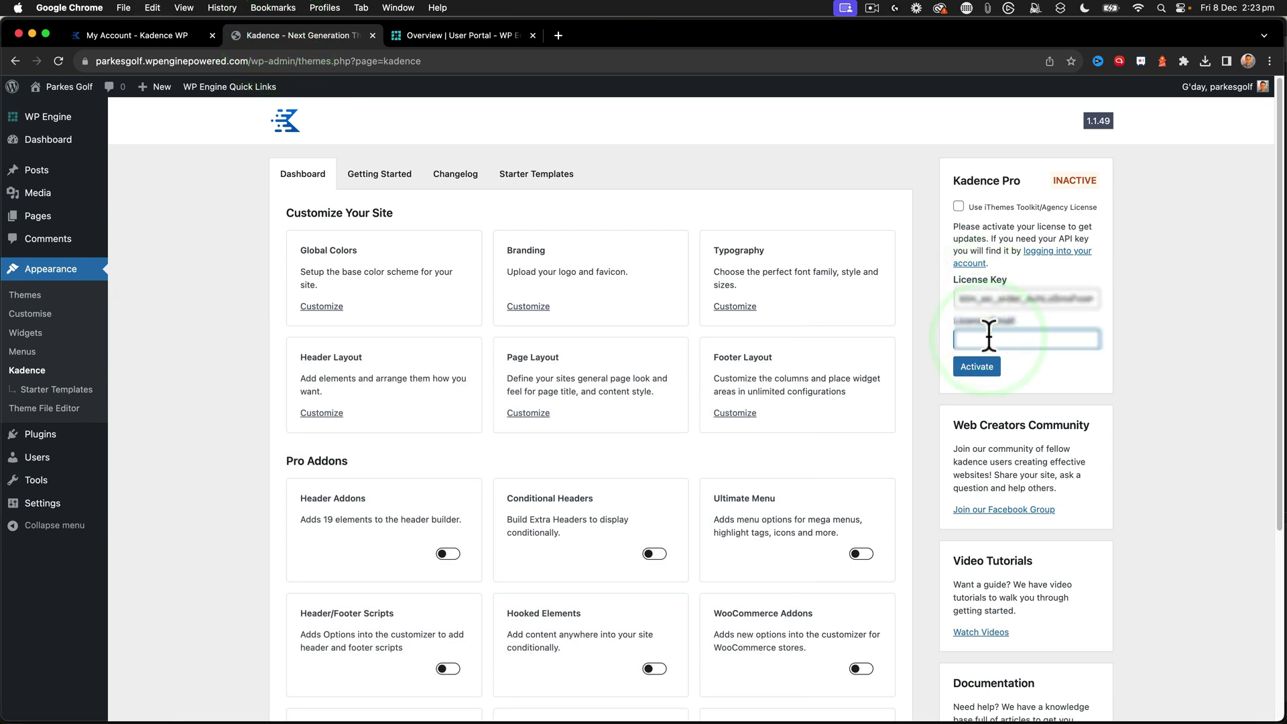
text(ad)
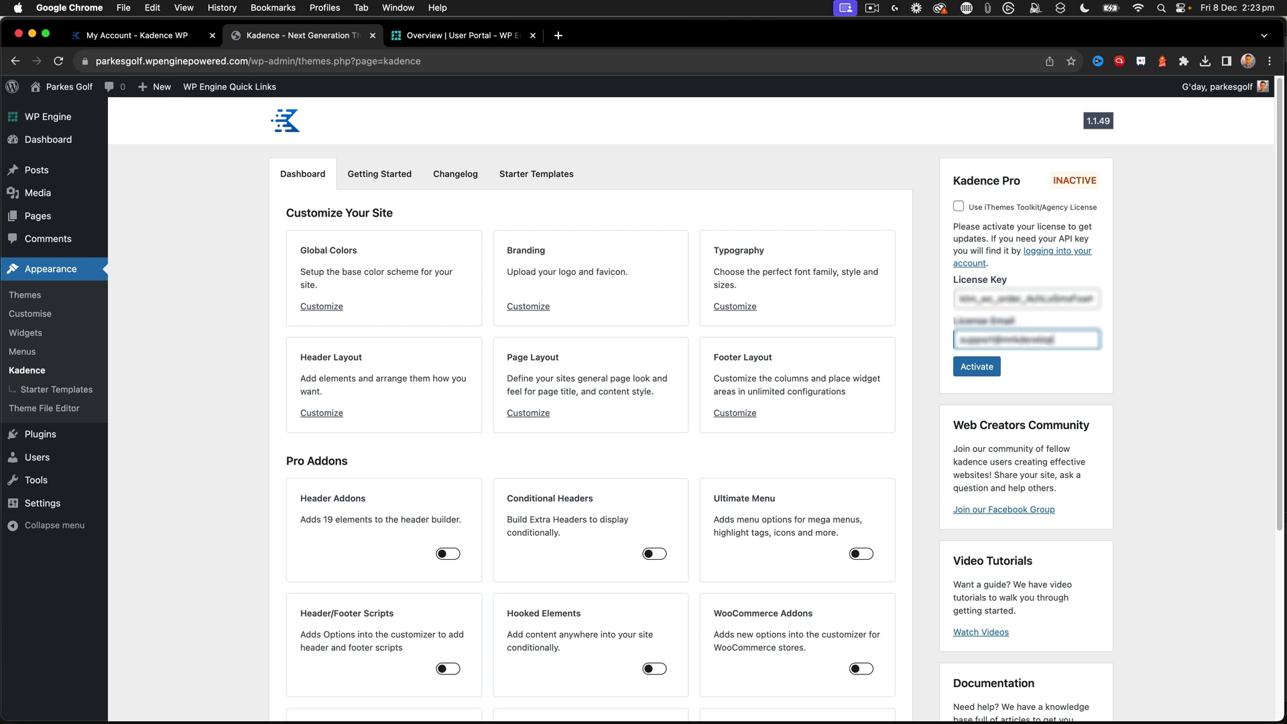
click(979, 368)
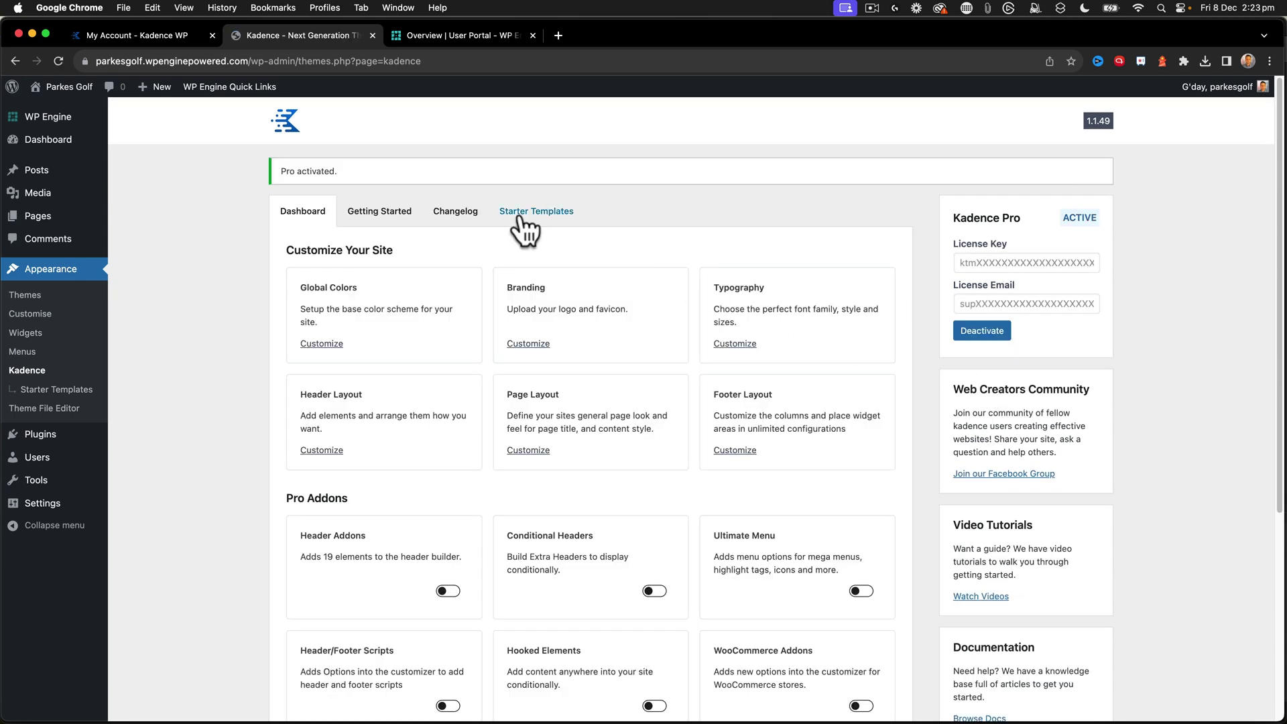
scroll(429, 318, down, 3)
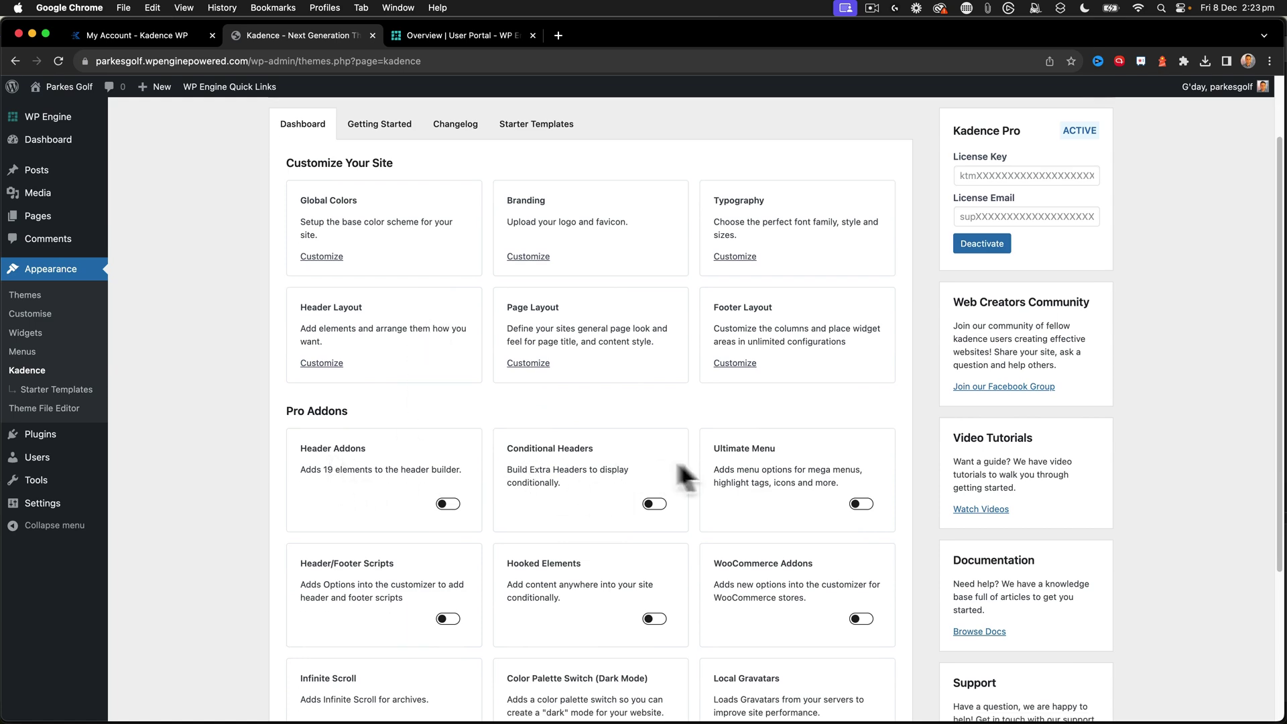
scroll(806, 451, down, 5)
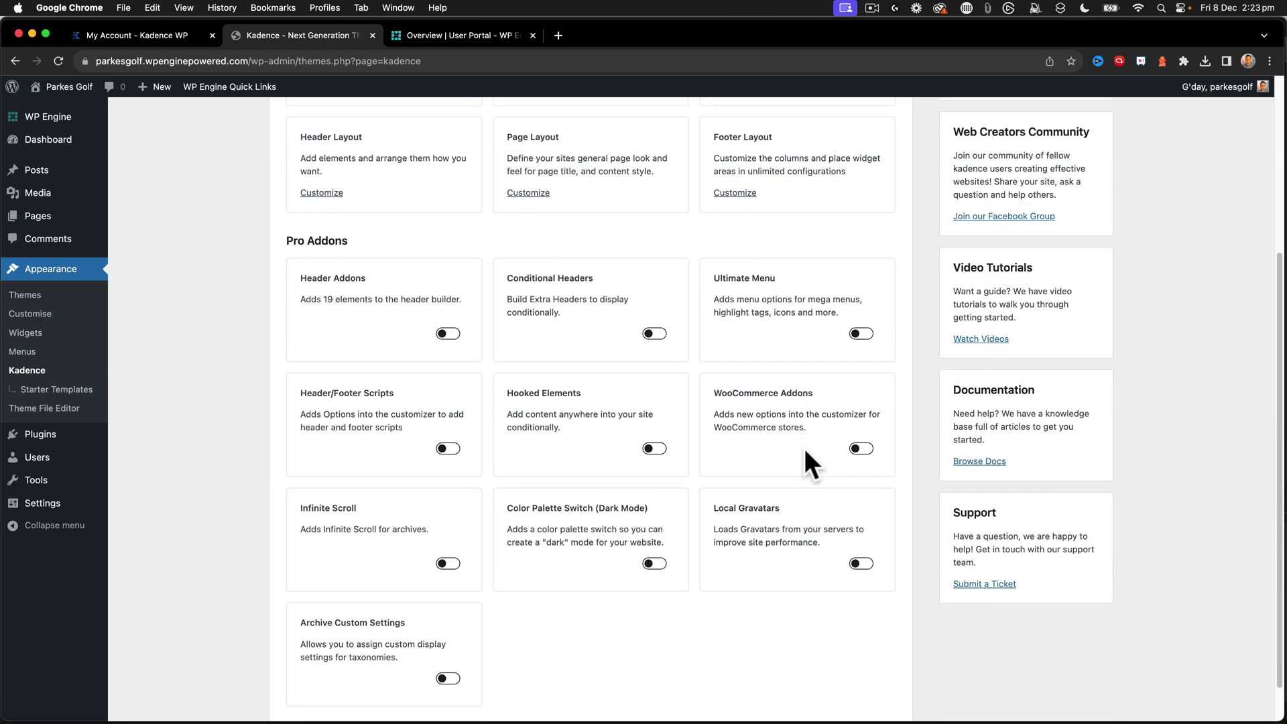
scroll(328, 417, down, 2)
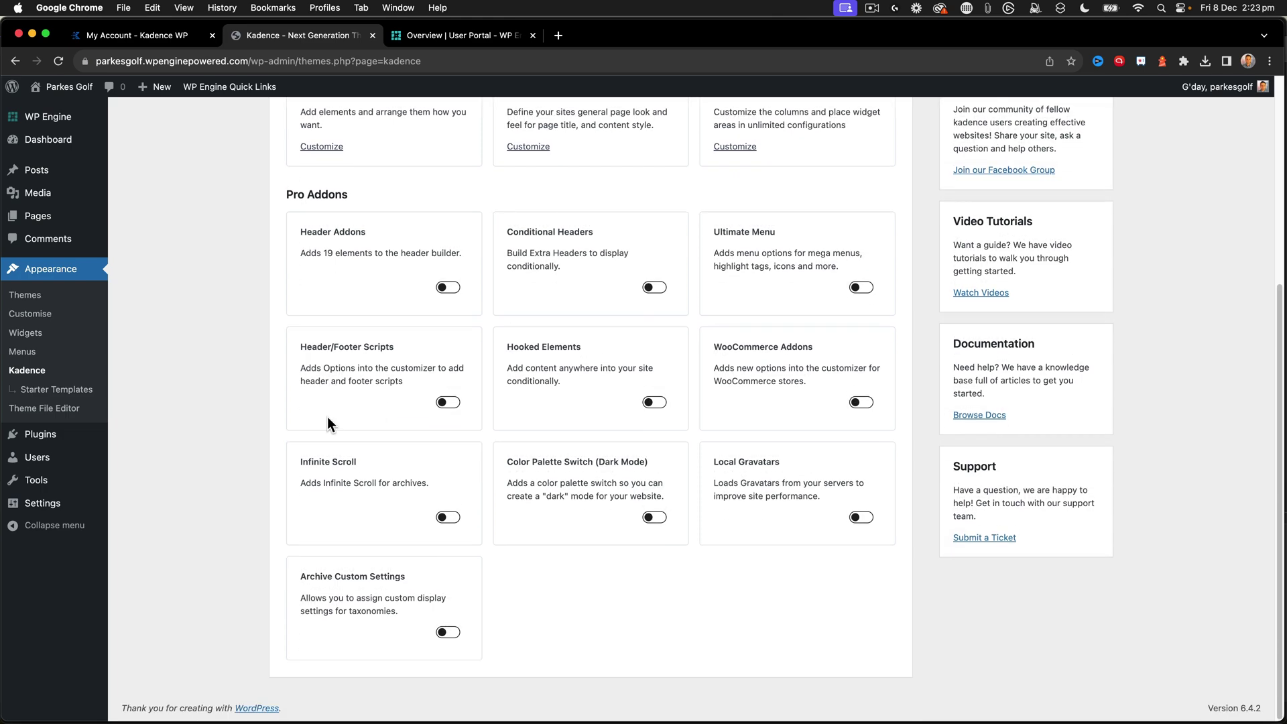
scroll(327, 417, up, 9)
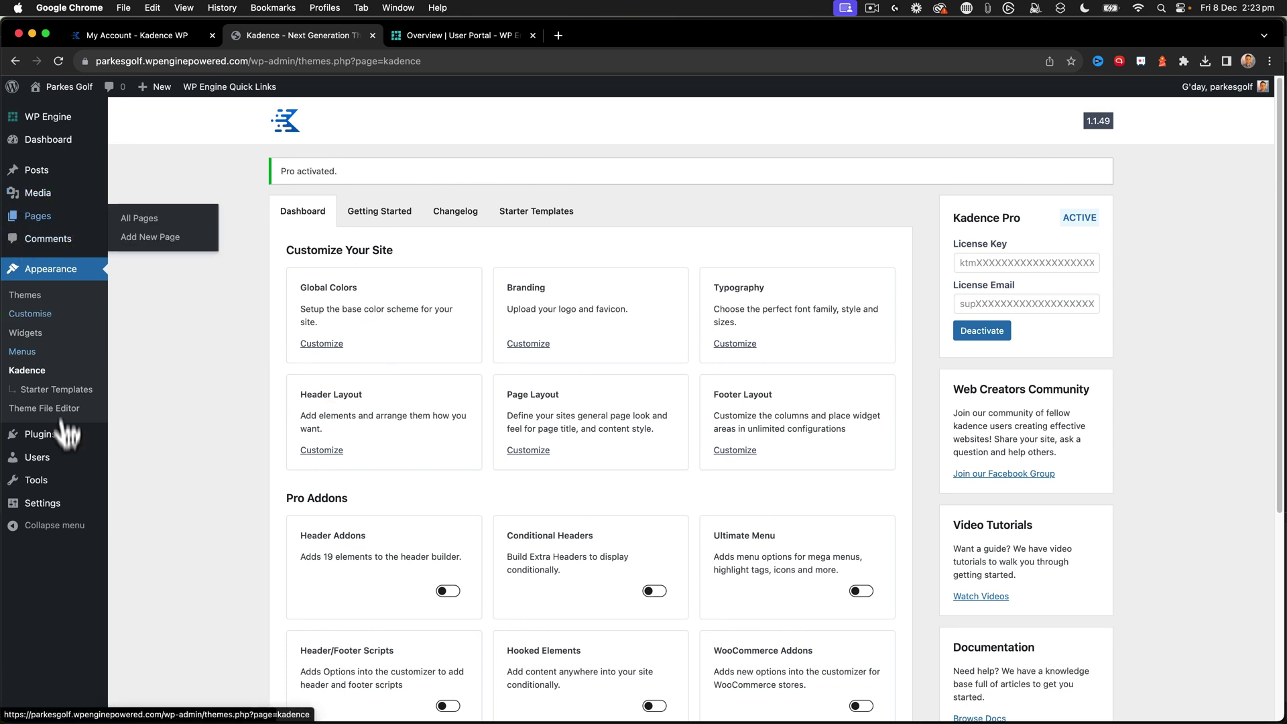
- Upload kadence-blocks.3.1.26.zip as a new plugin, install it and activate Kadence Blocks
mouse_move(101, 434)
click(138, 442)
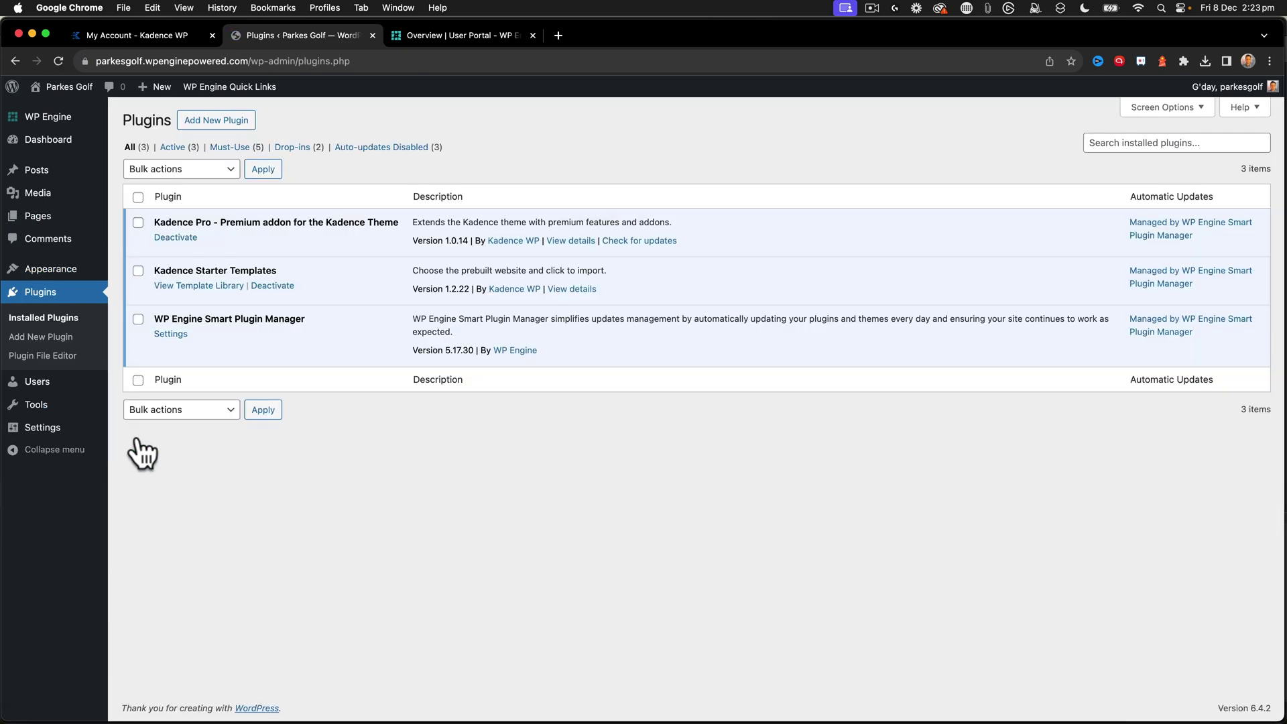
click(223, 123)
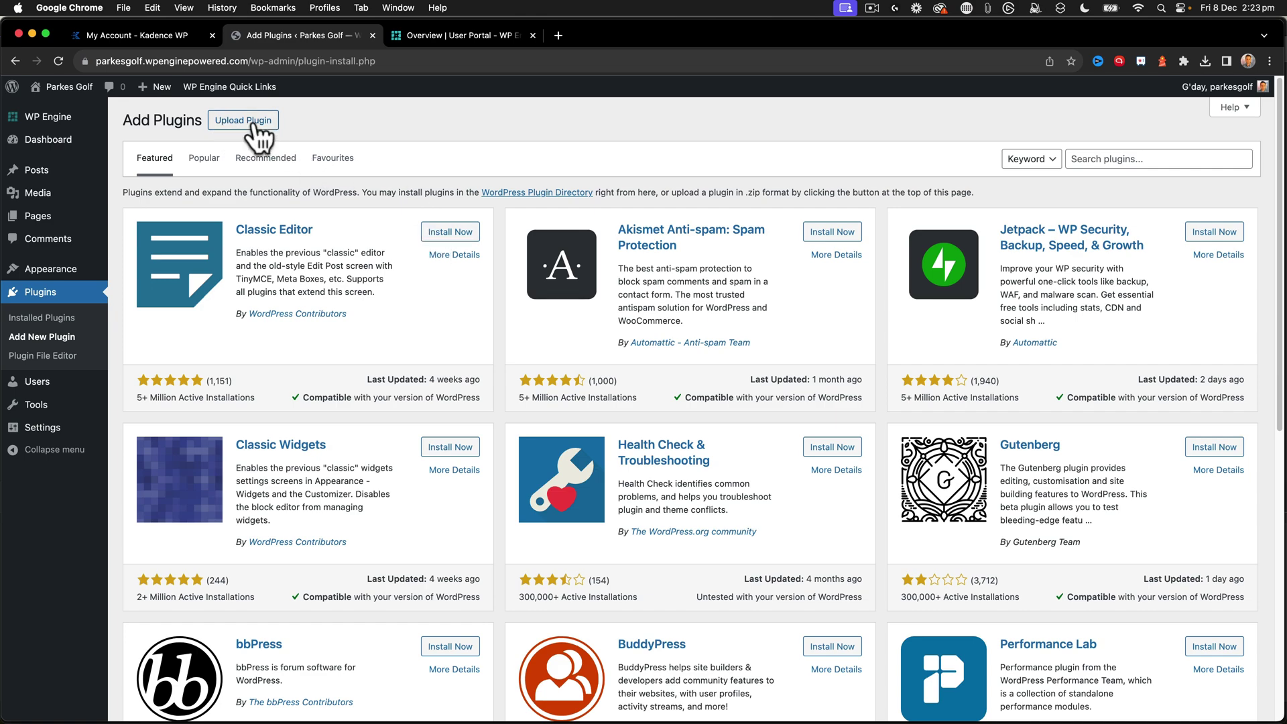
click(257, 126)
click(592, 240)
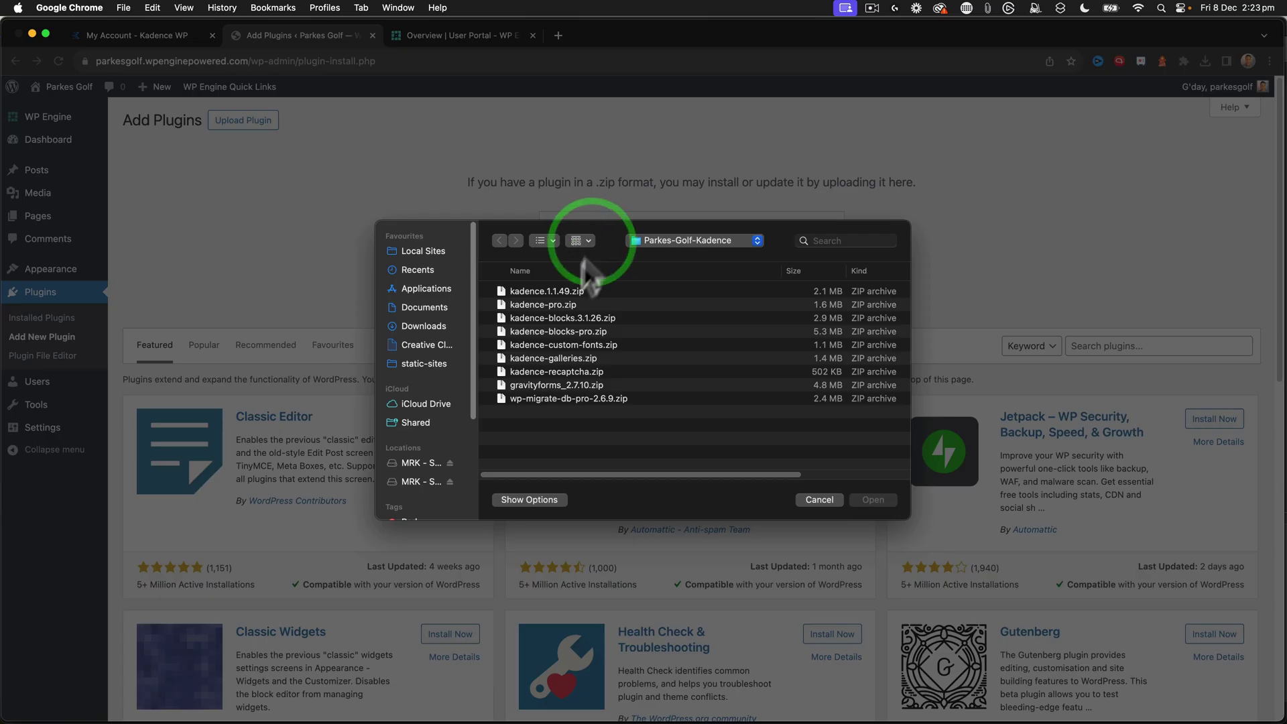
click(555, 318)
click(873, 500)
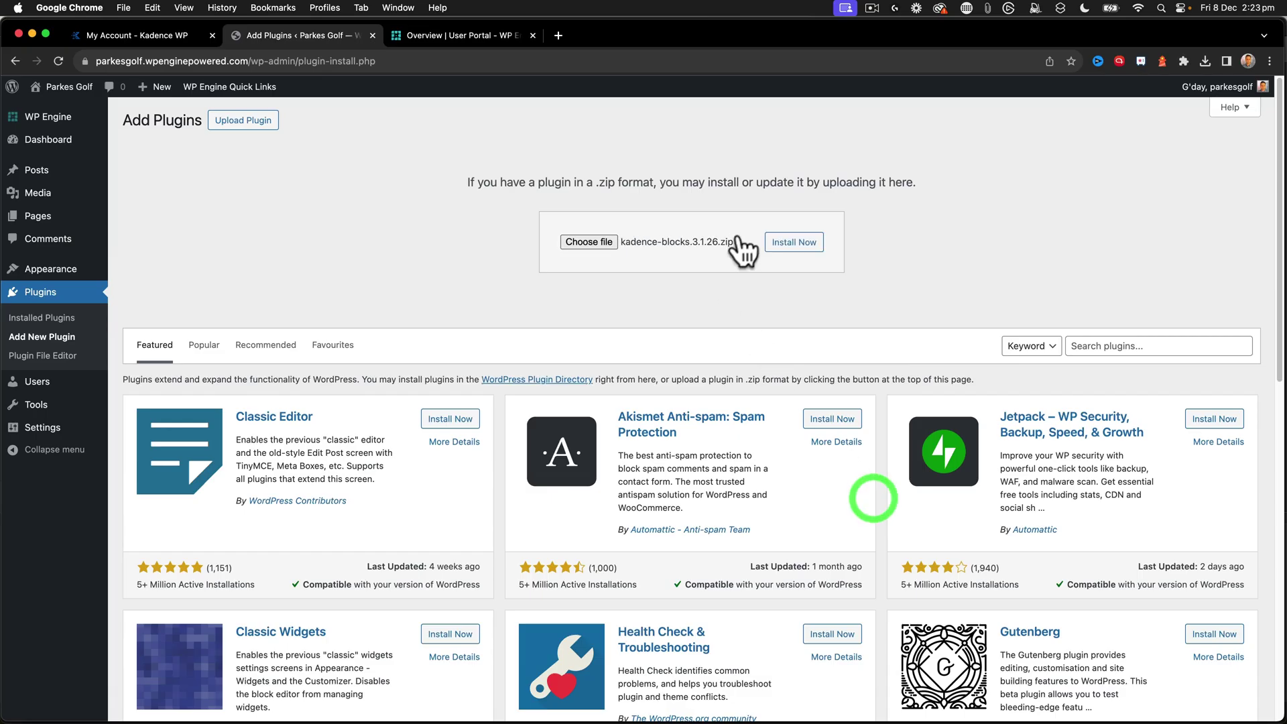
click(793, 244)
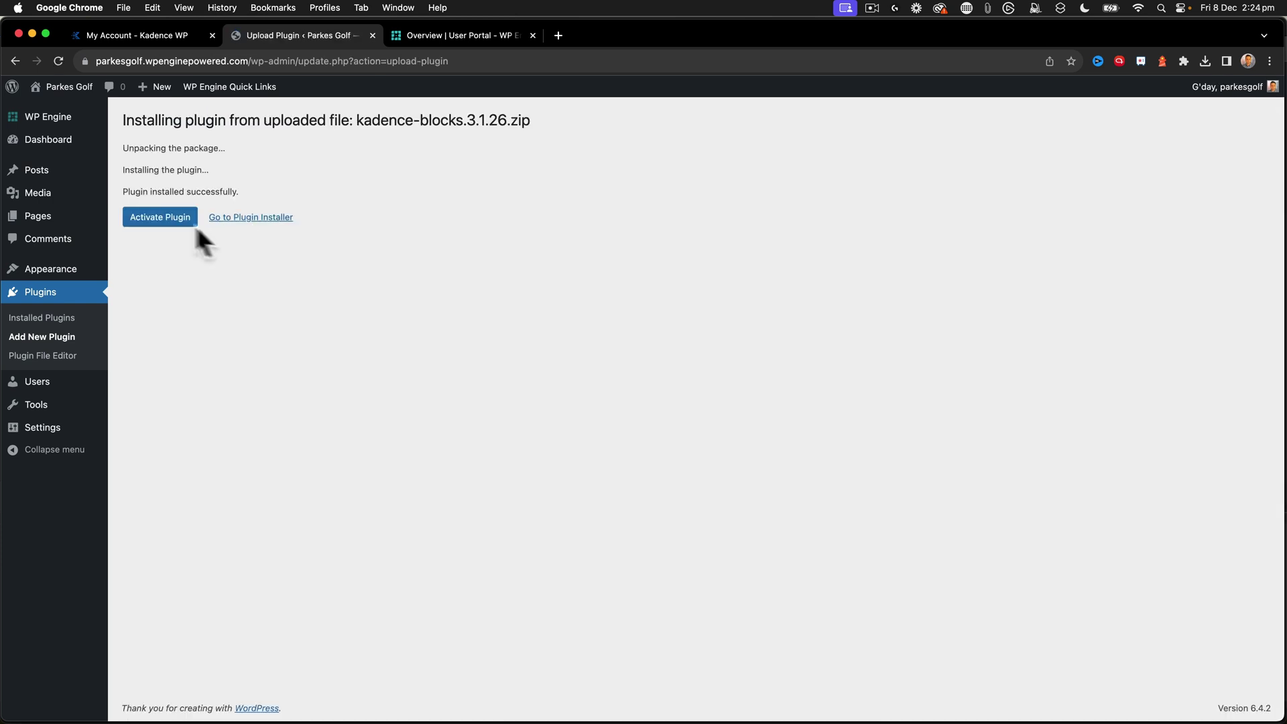
click(160, 218)
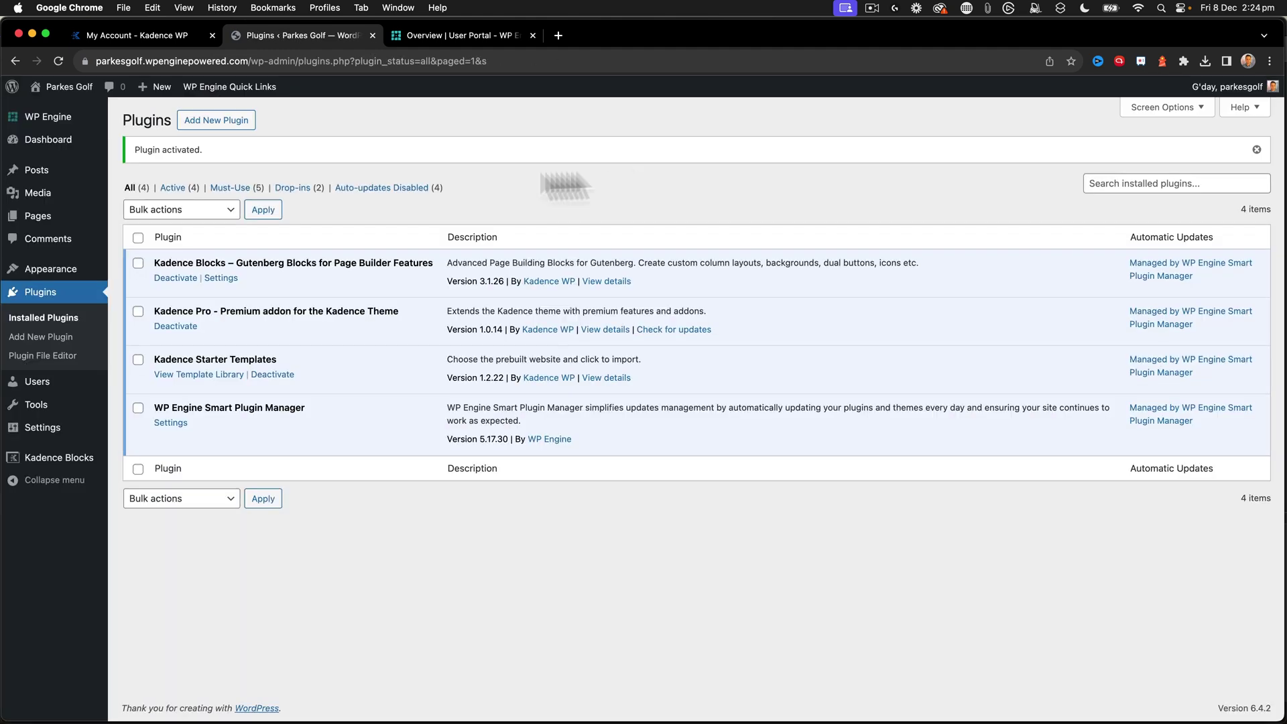
- Upload kadence-blocks-pro.zip, then install and activate Kadence Blocks PRO Extension 2.1.5
click(236, 121)
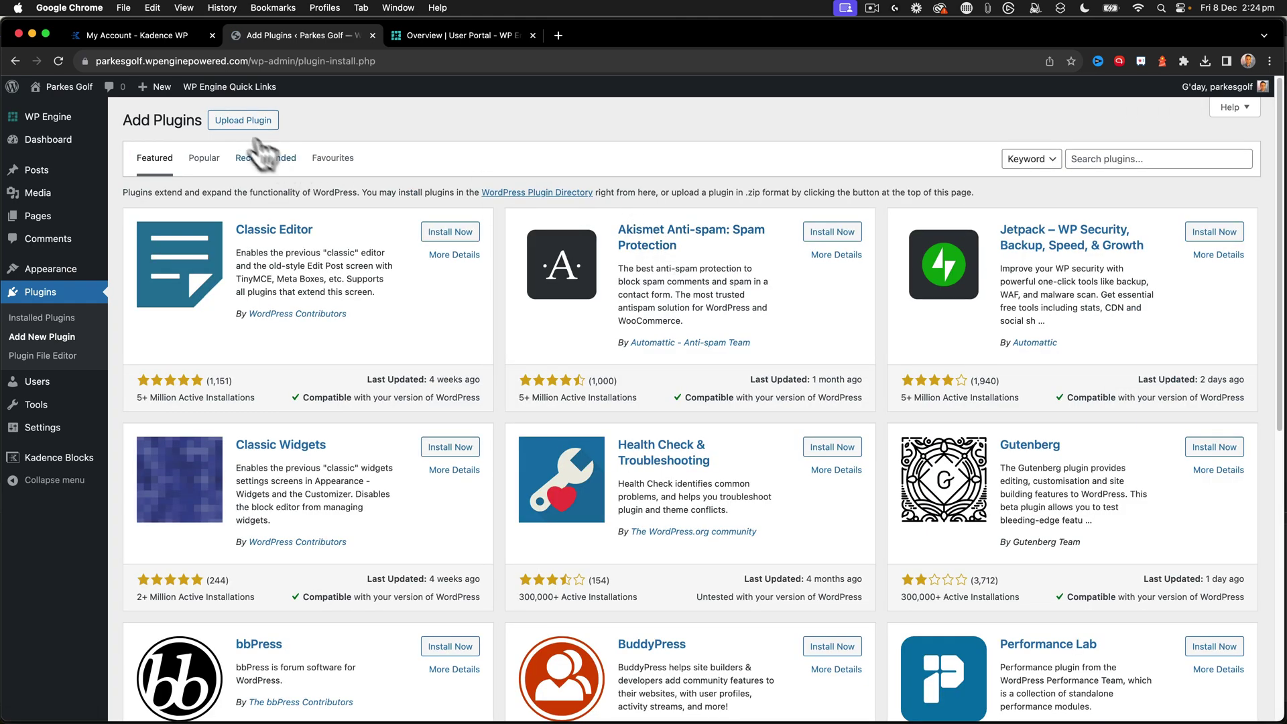
click(245, 121)
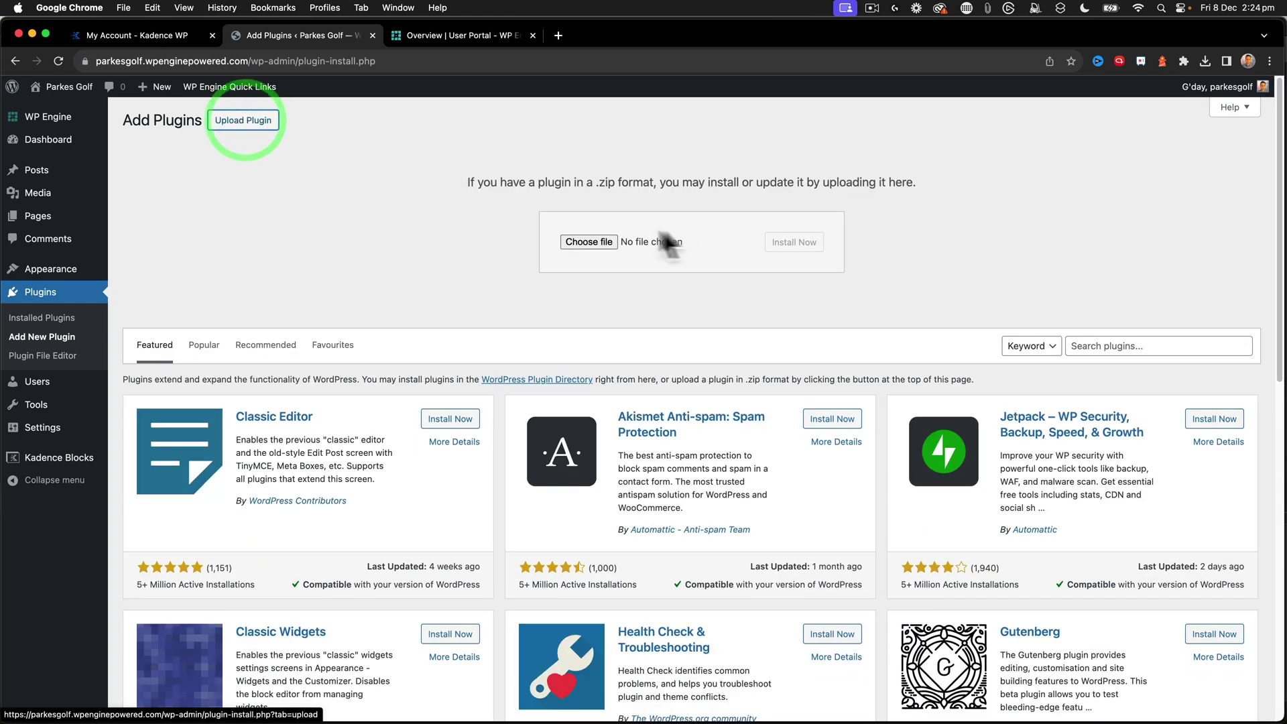
click(599, 241)
click(577, 333)
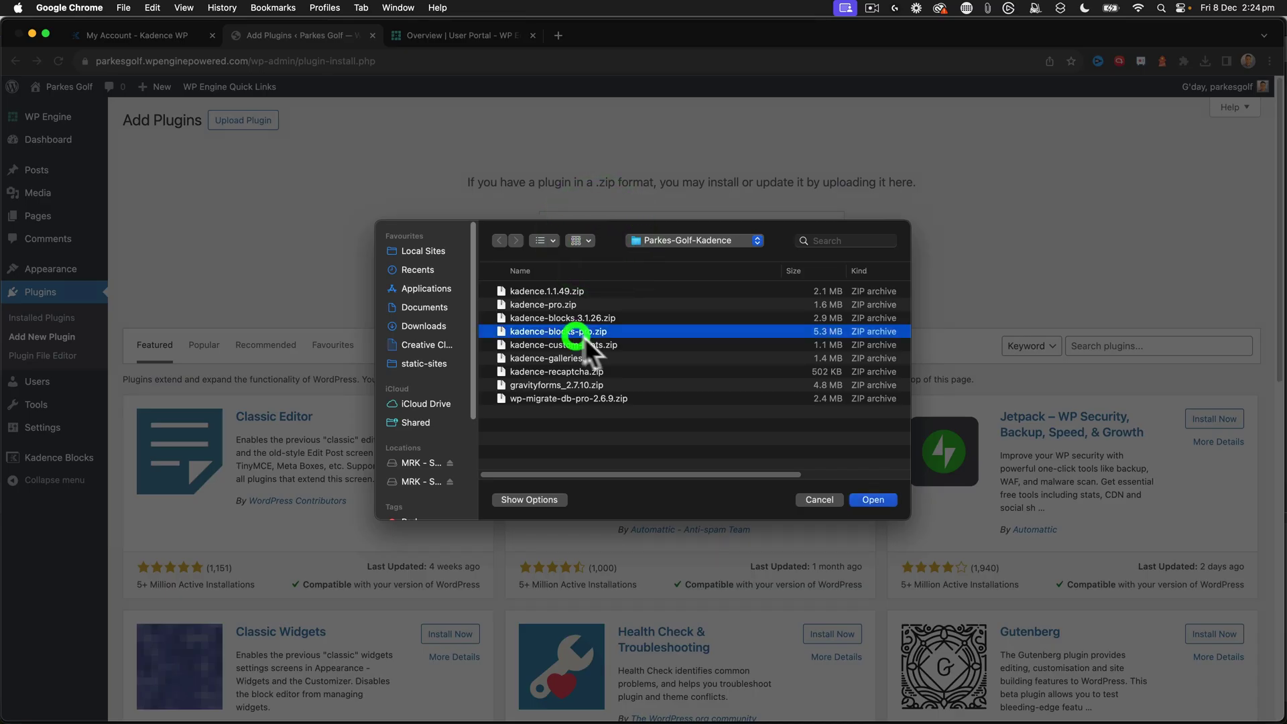
click(882, 499)
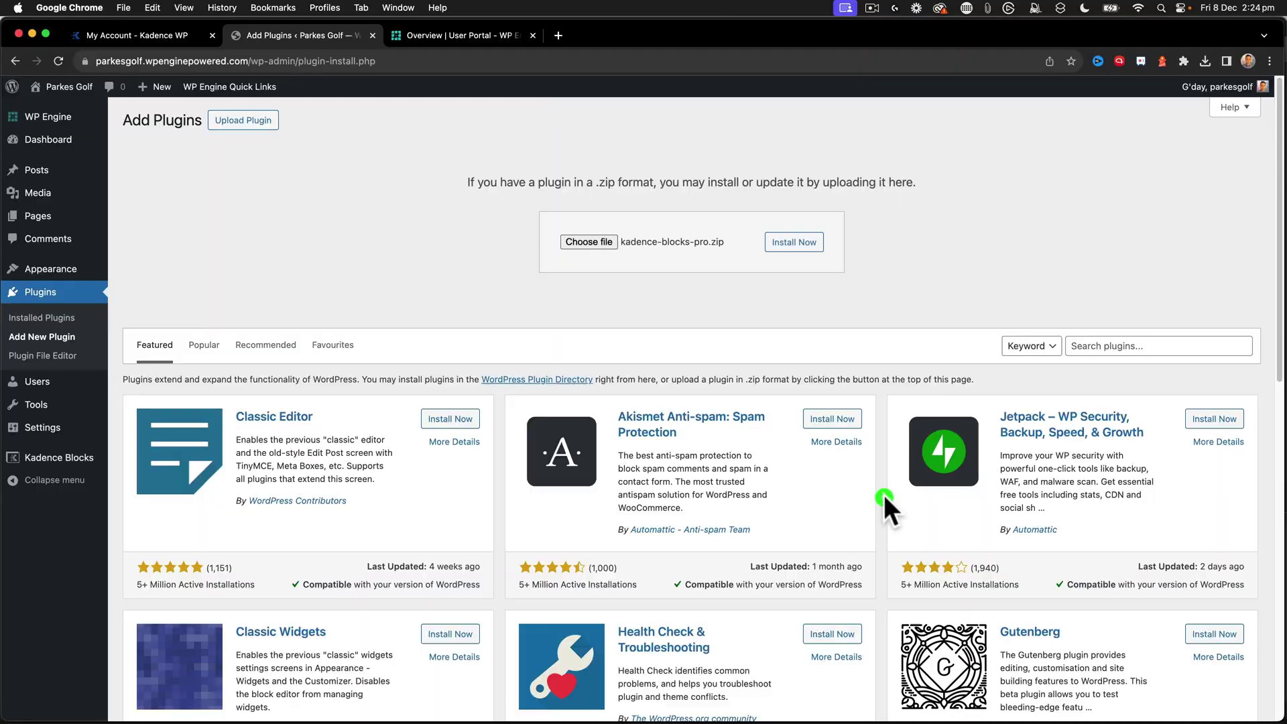
click(778, 242)
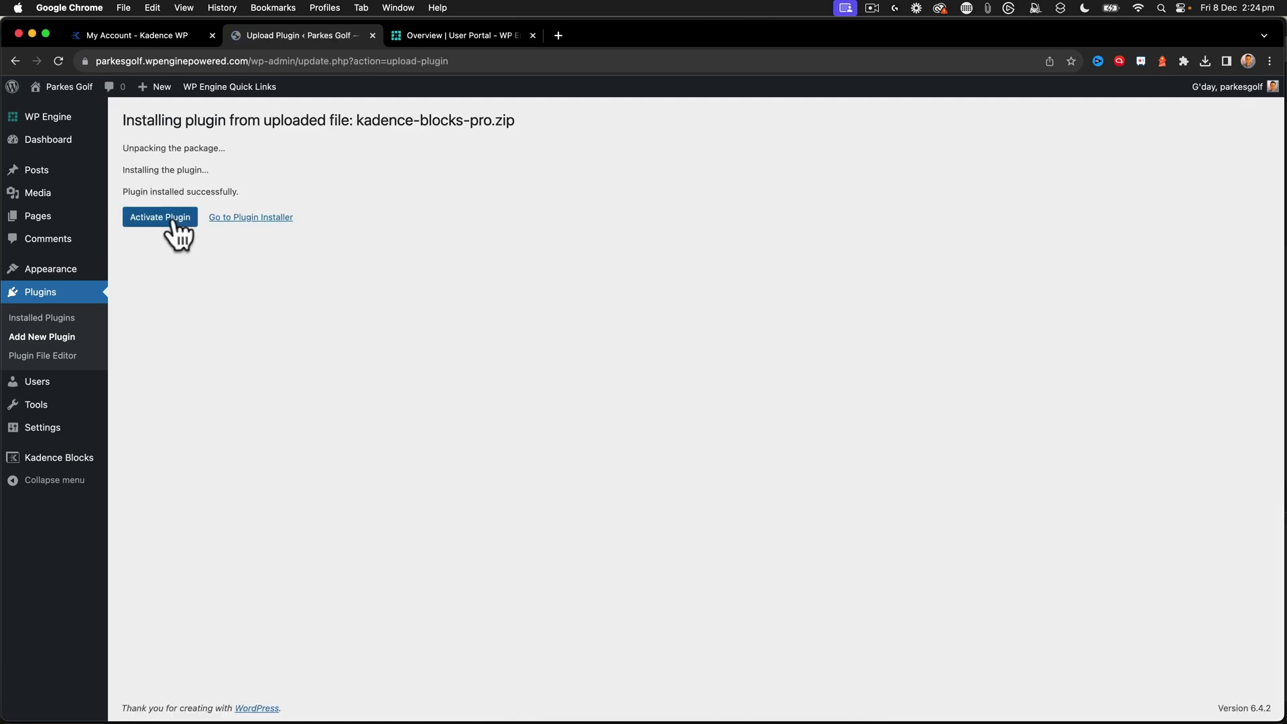
click(172, 218)
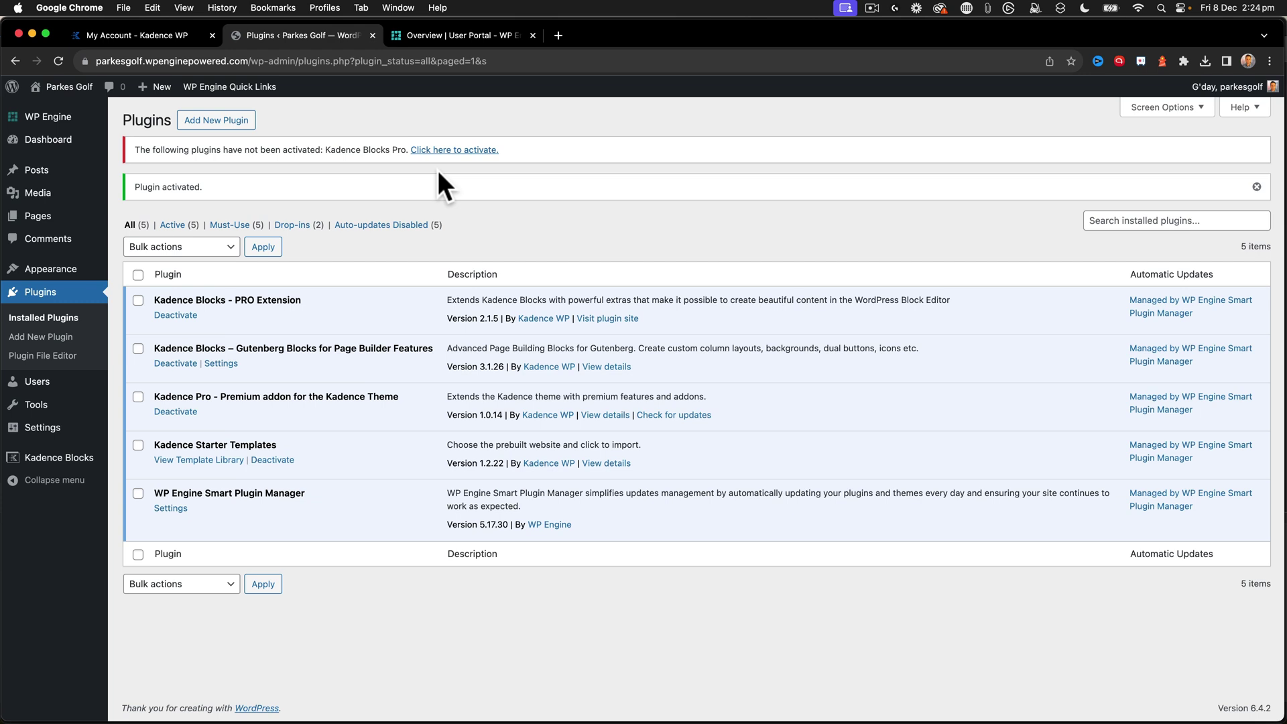
- Activate the Kadence Blocks Pro licence with the pasted API key and account e-mail, then return to Installed Plugins
click(443, 151)
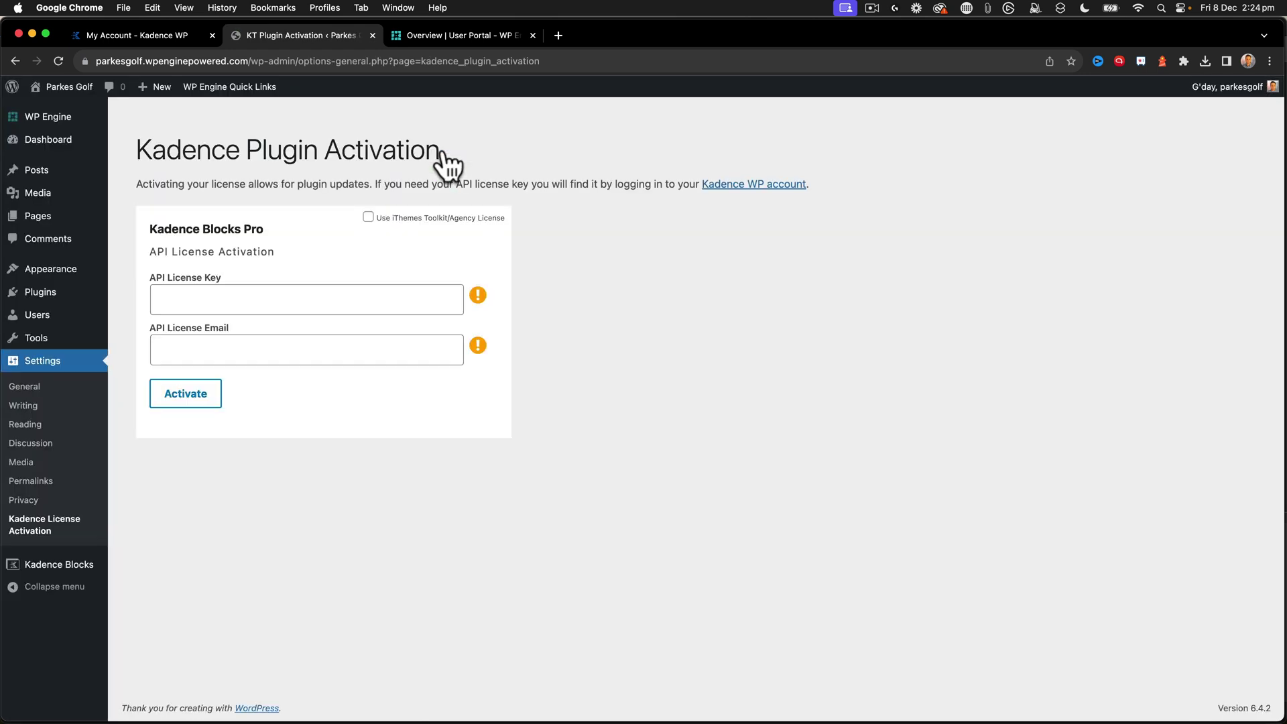
click(193, 299)
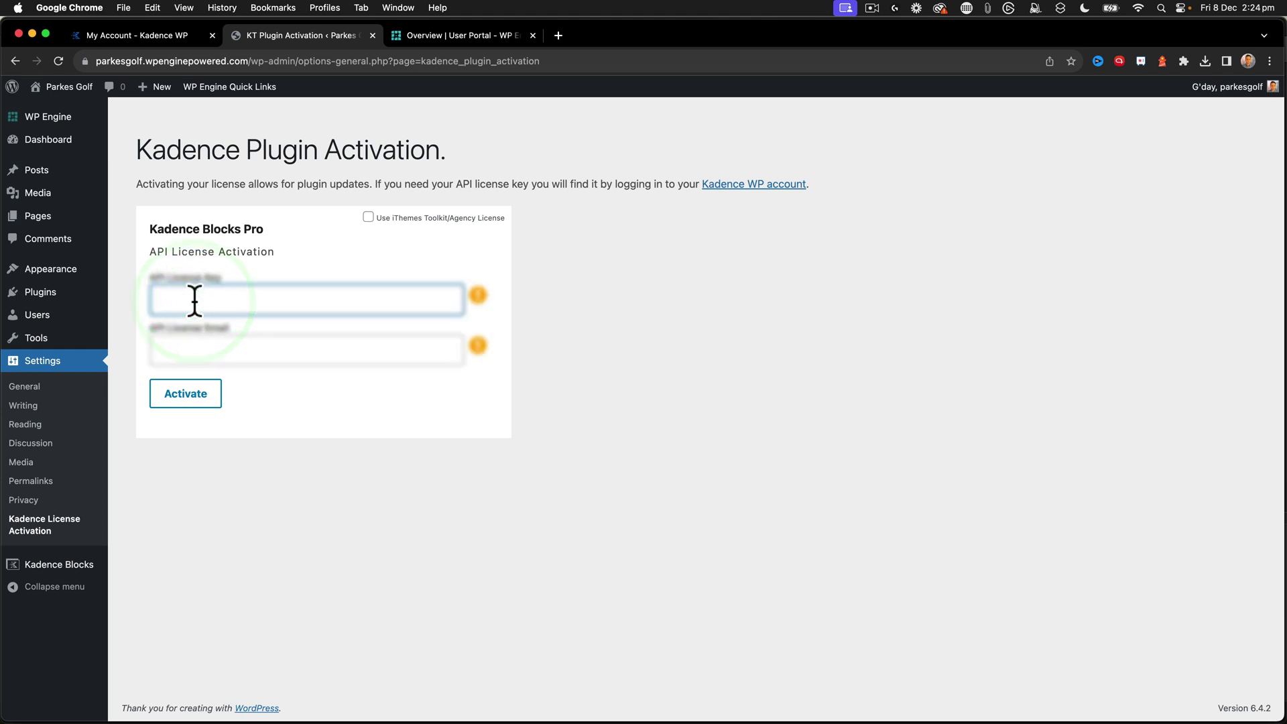
key(super+v)
click(210, 347)
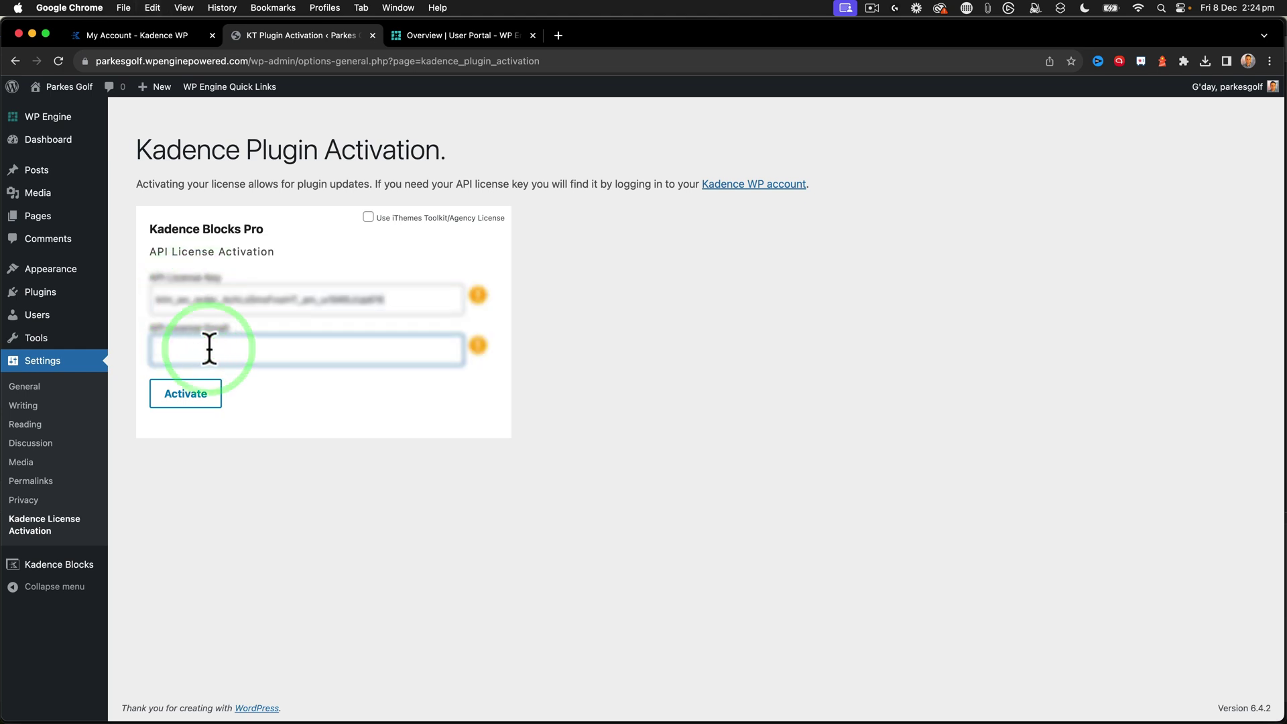
text(sc)
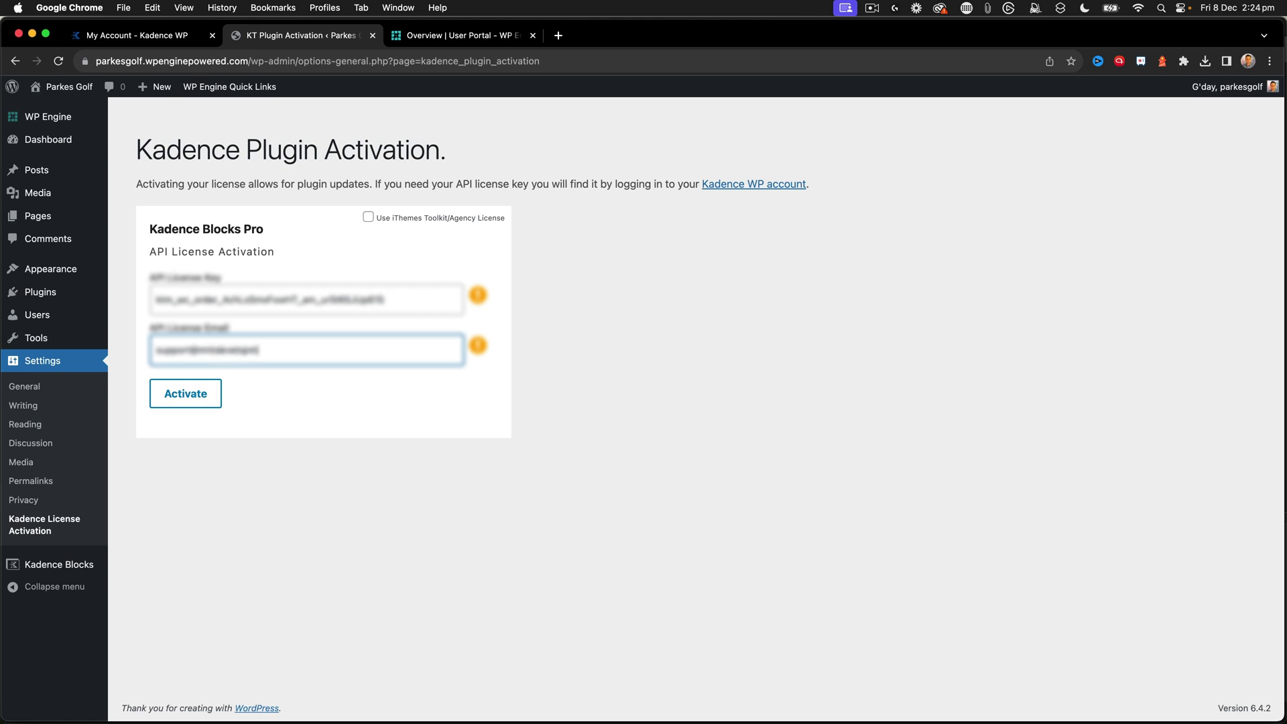
click(193, 399)
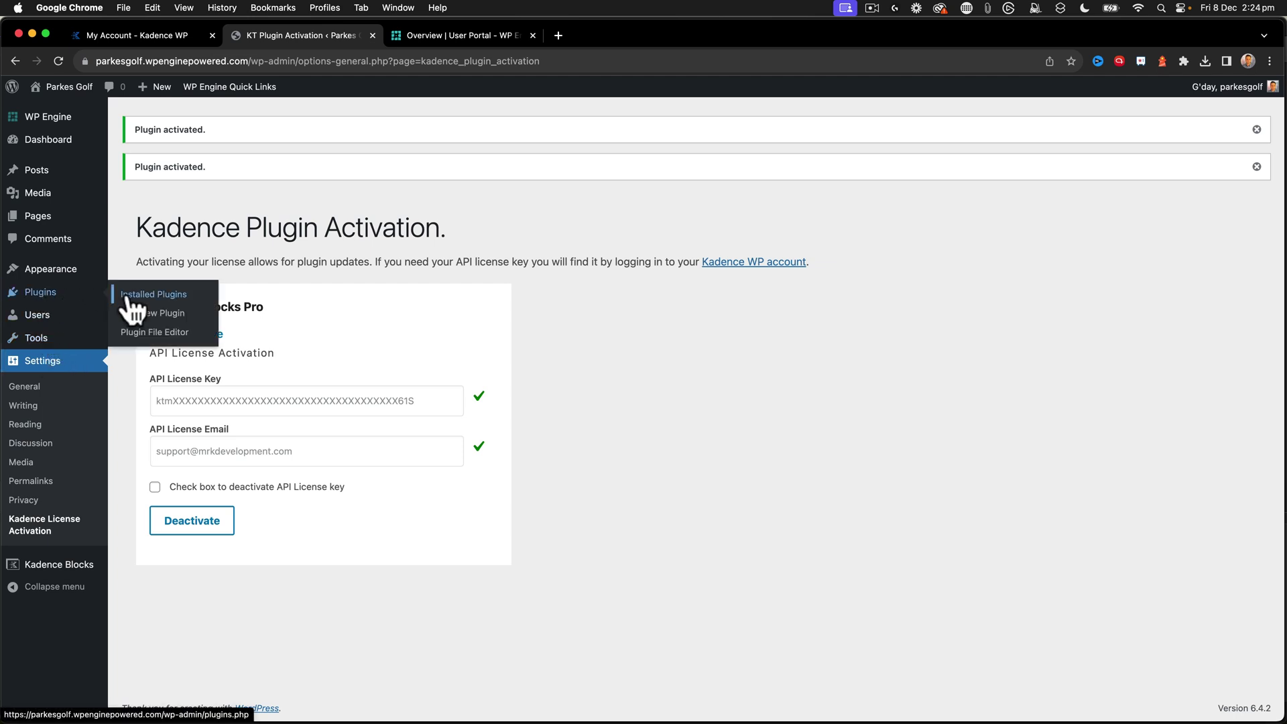
click(127, 295)
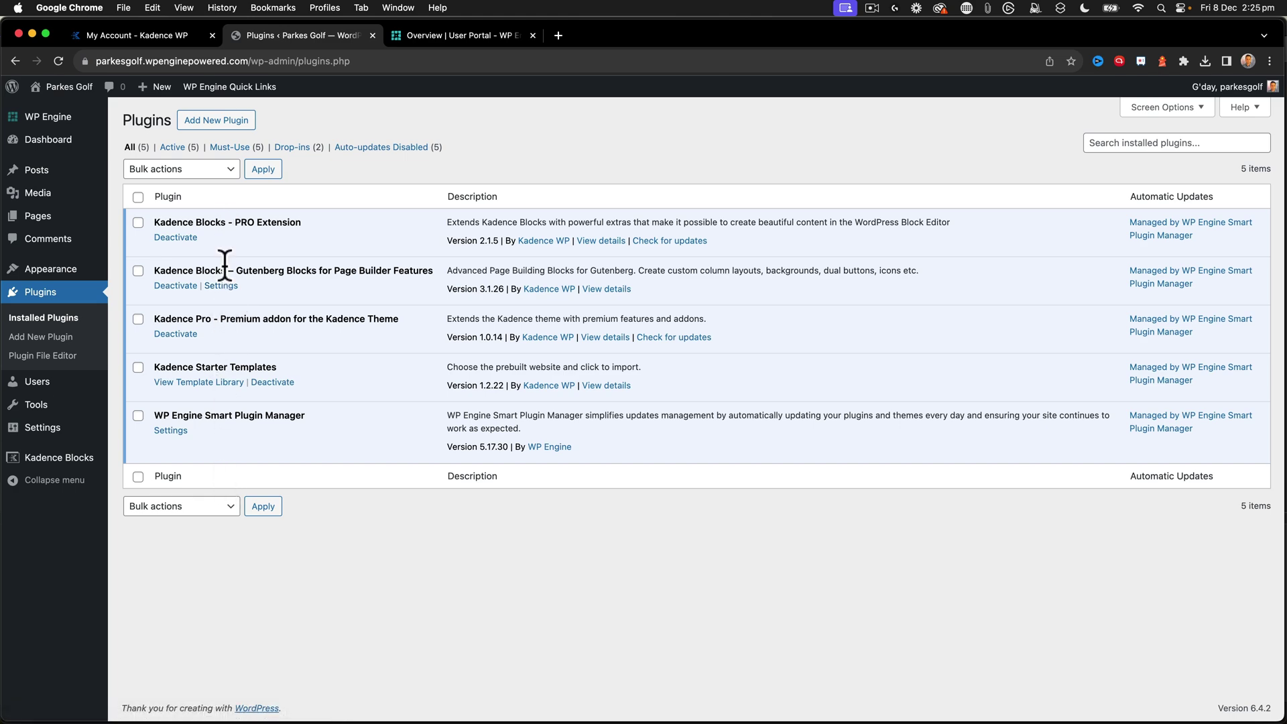
- Upload kadence-custom-fonts.zip, then install and activate Kadence Custom Fonts
click(220, 122)
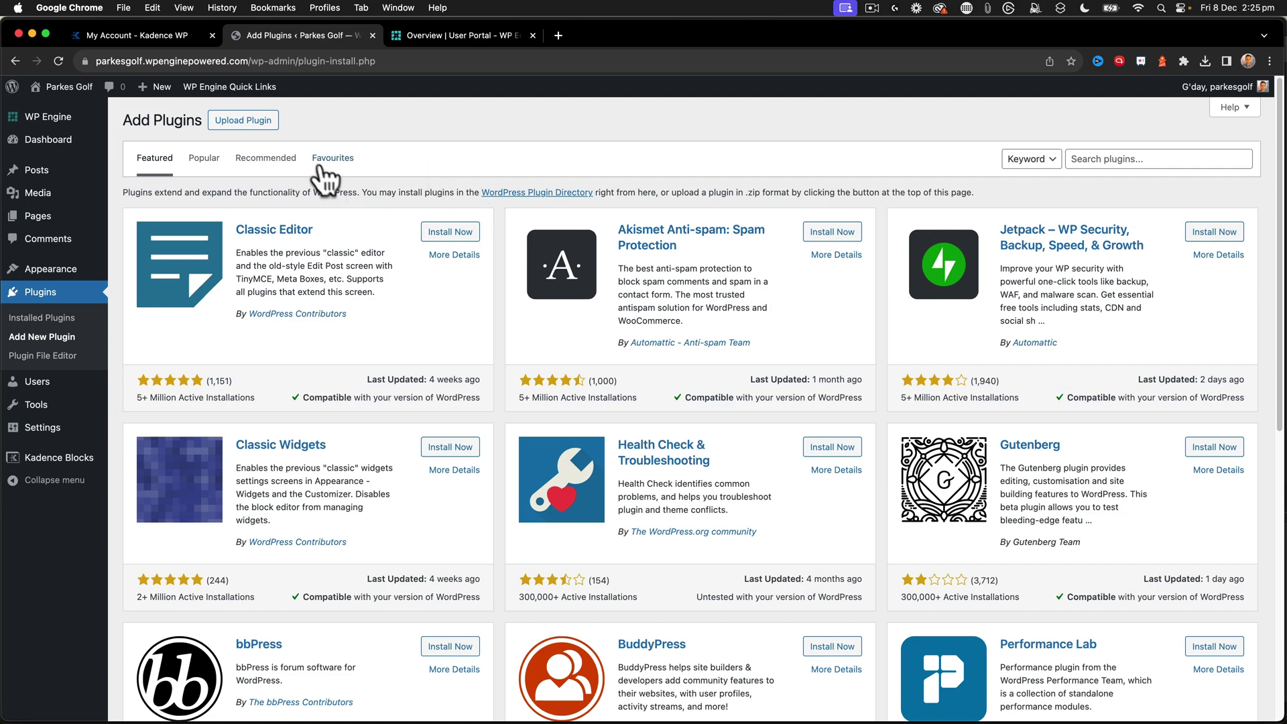
click(243, 120)
click(590, 242)
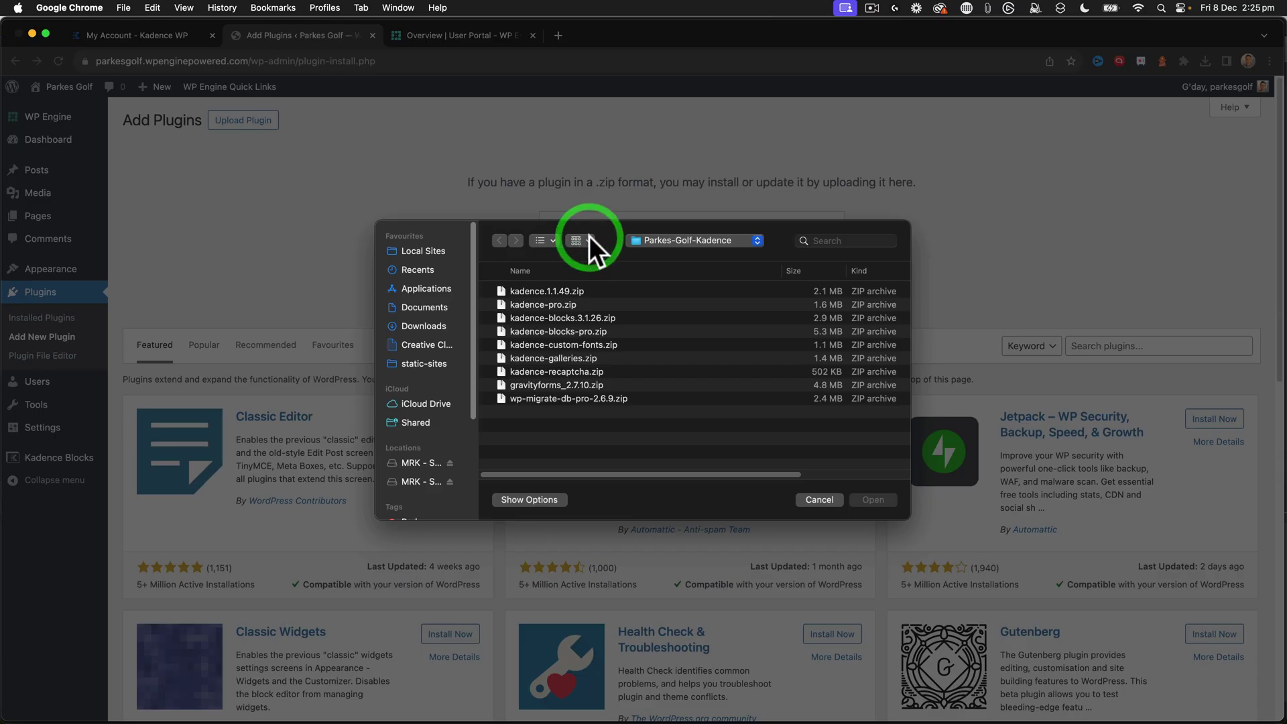
click(560, 345)
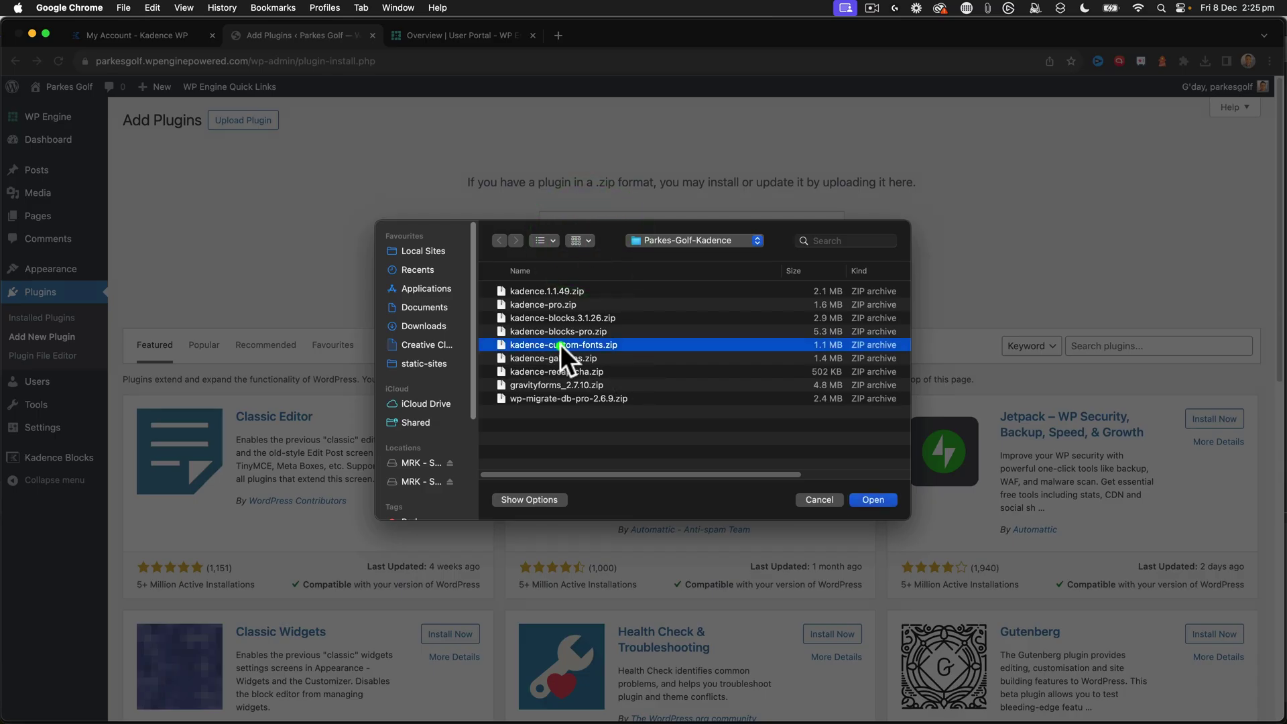
click(894, 501)
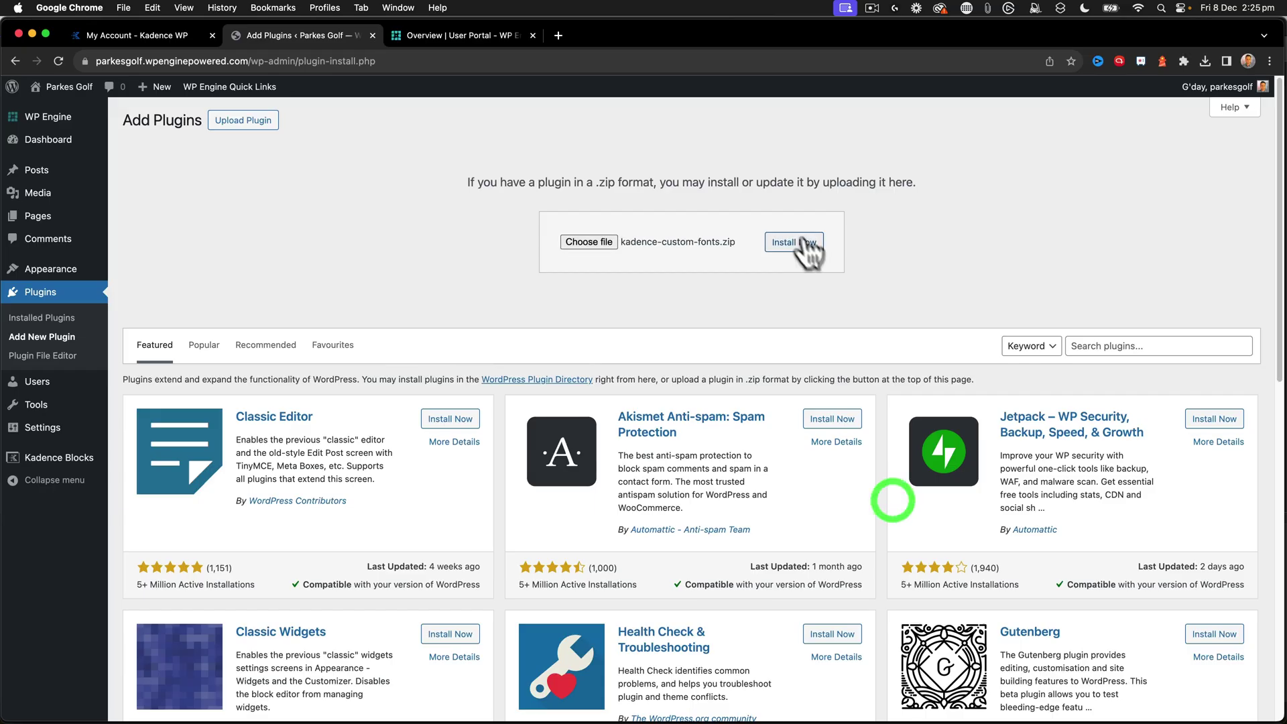
click(796, 242)
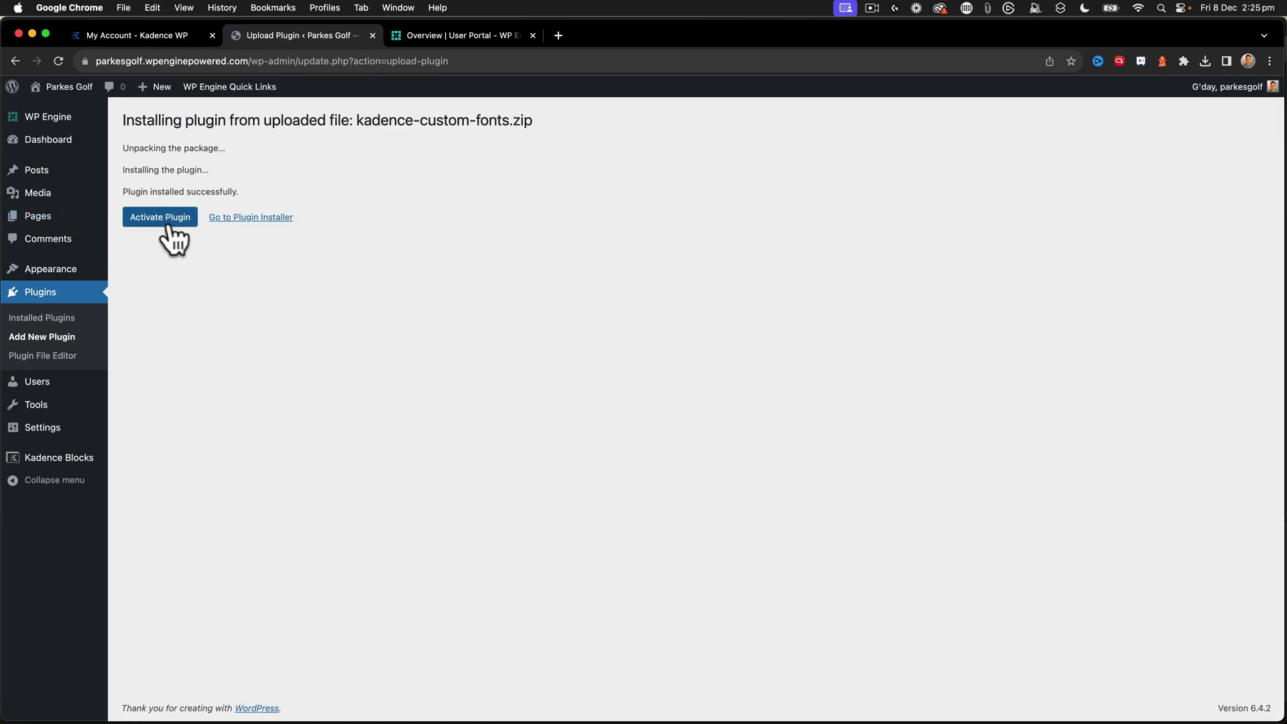
click(161, 217)
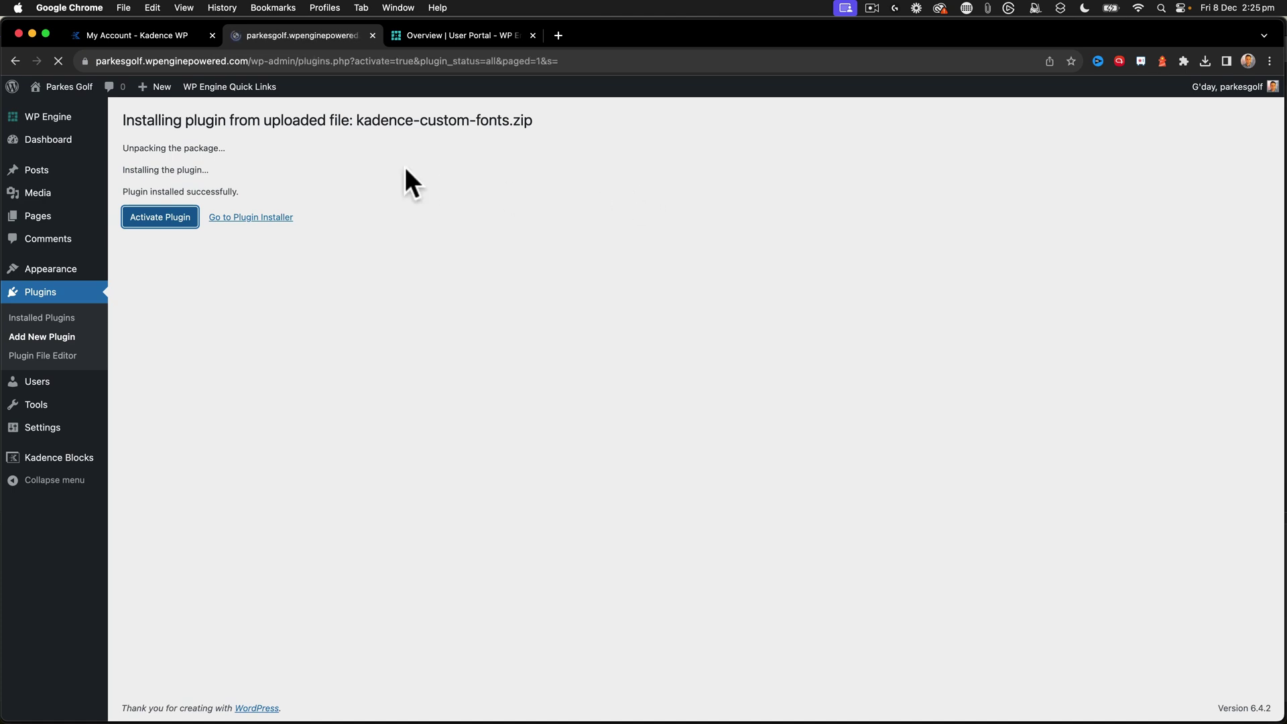
- Upload kadence-galleries.zip, then install and activate the Kadence Galleries plugin
click(213, 125)
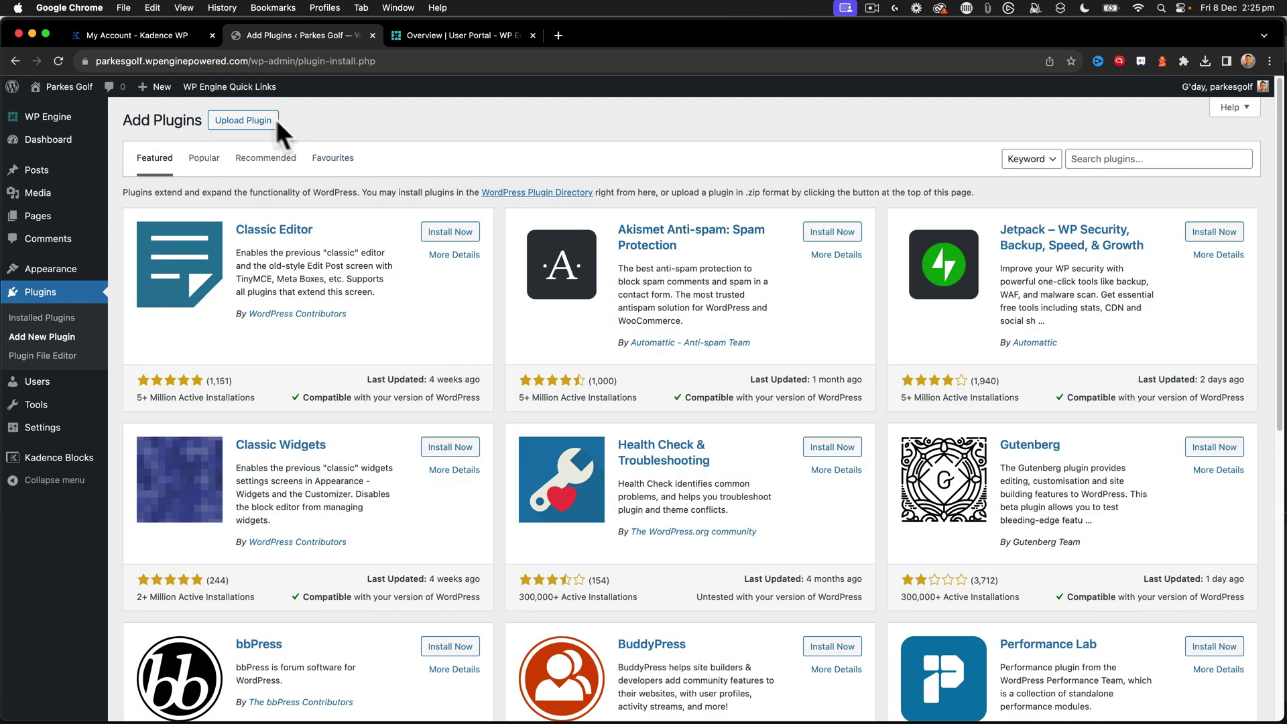
click(272, 126)
click(589, 237)
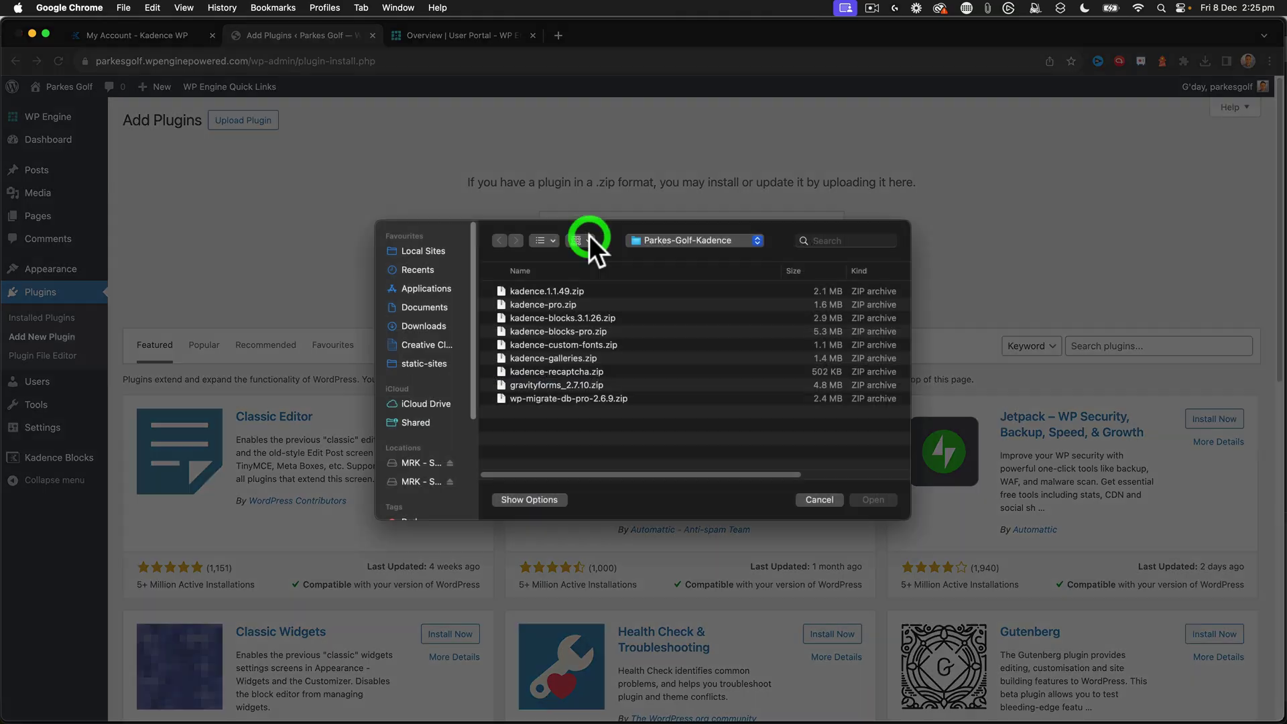
click(576, 357)
click(891, 501)
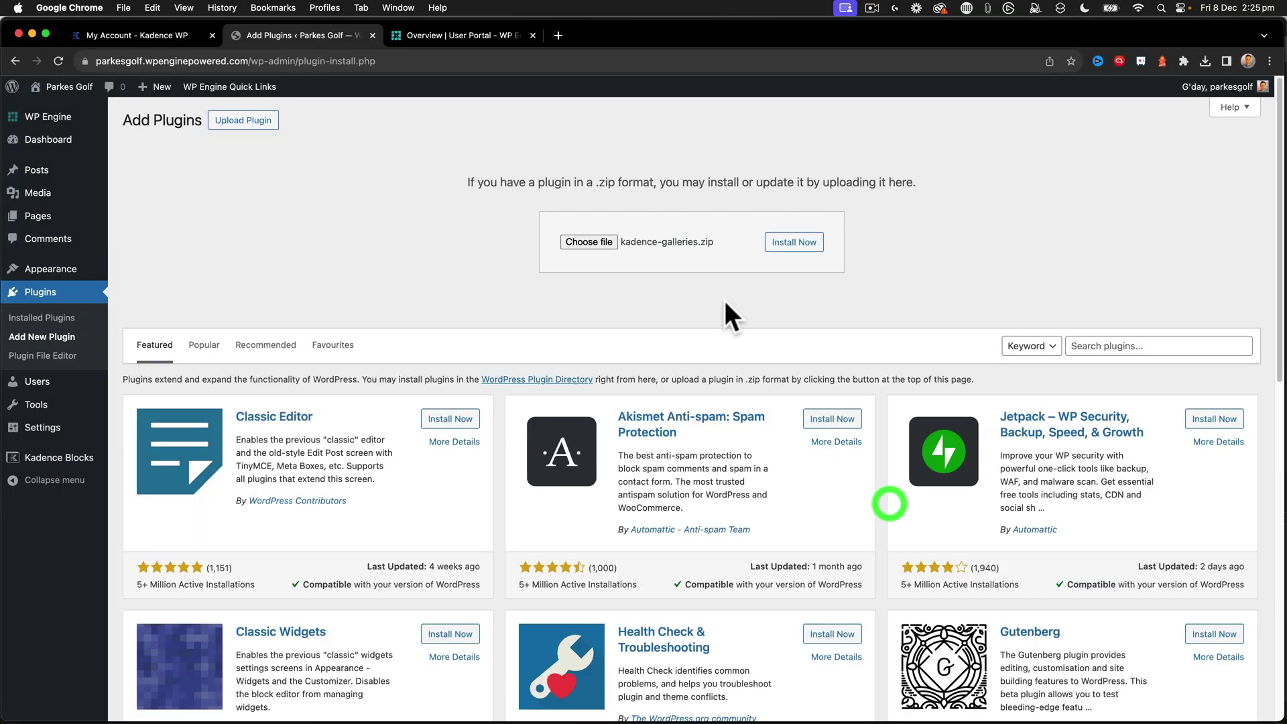
click(807, 244)
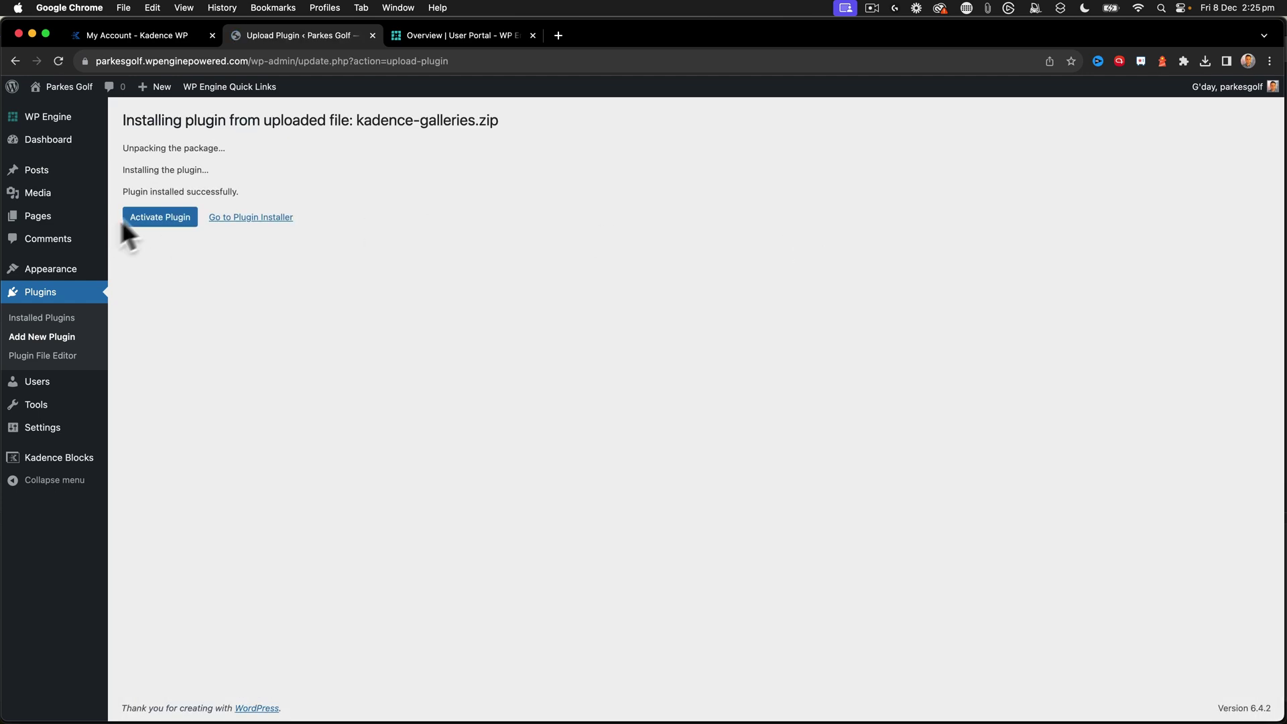
click(134, 217)
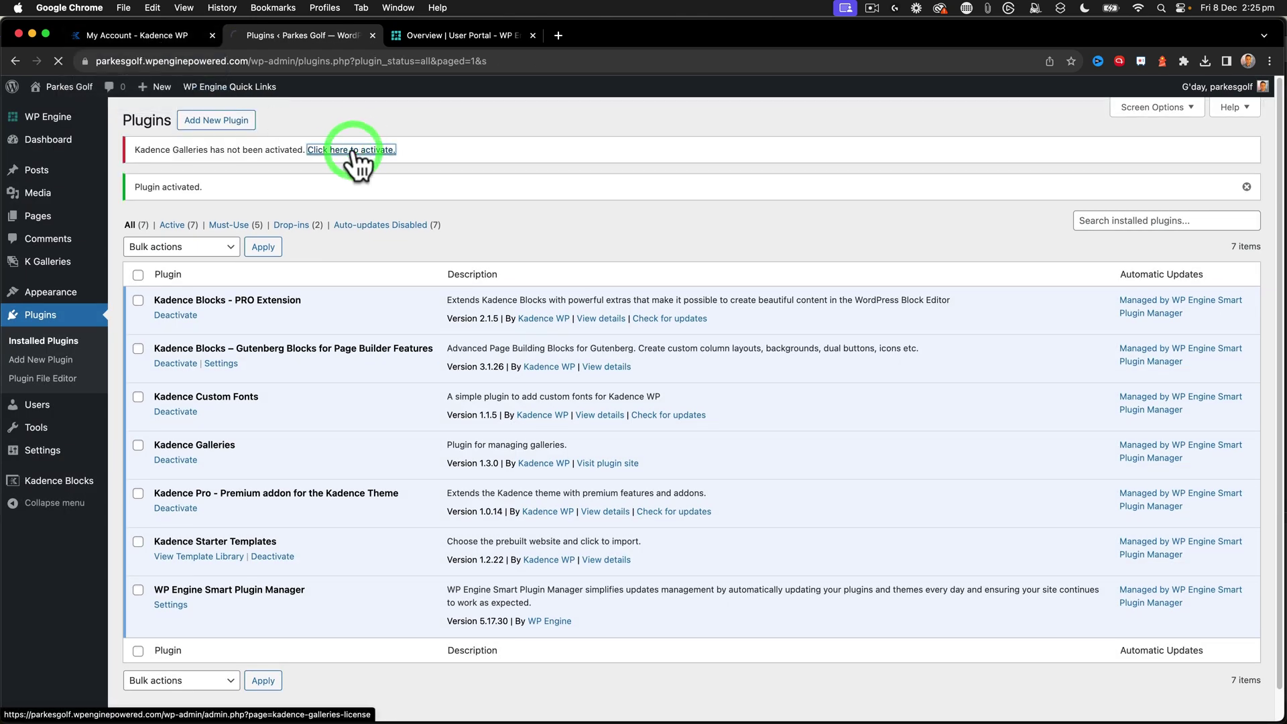
- Paste and save the Kadence Galleries license key, then return to the Add Plugins page
click(298, 151)
key(super+v)
click(168, 213)
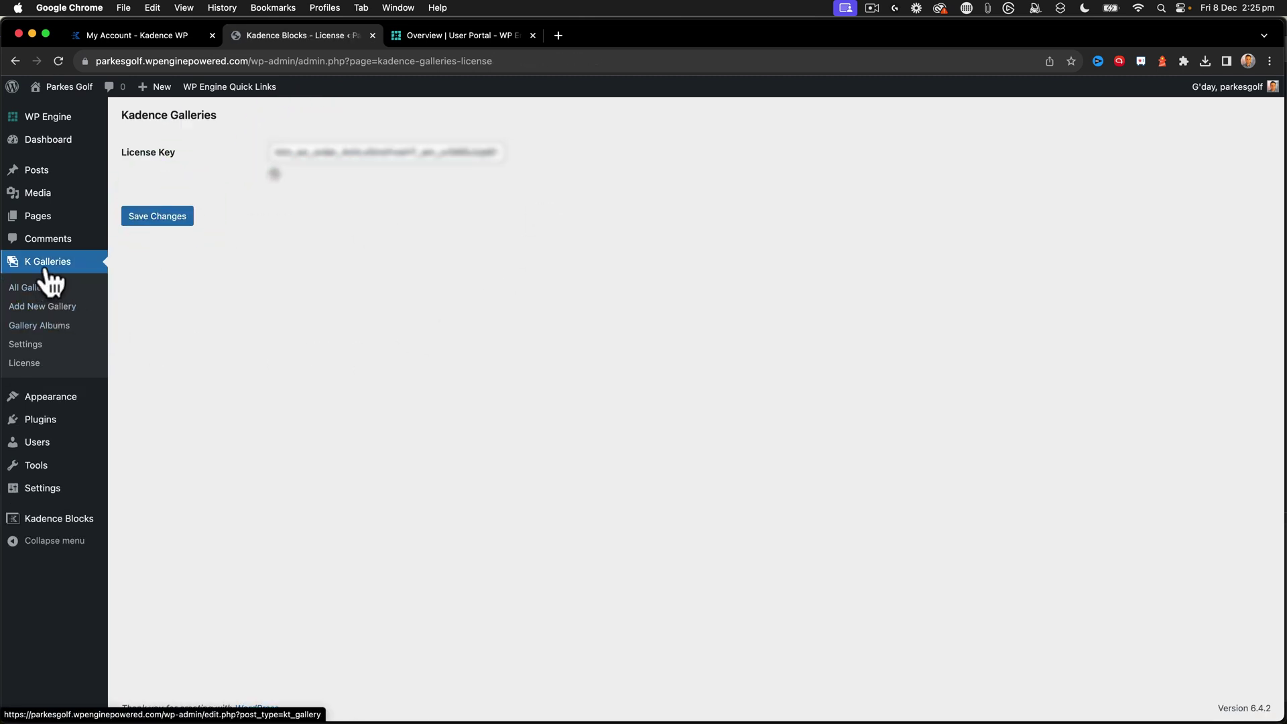
mouse_move(58, 401)
mouse_move(50, 422)
click(154, 441)
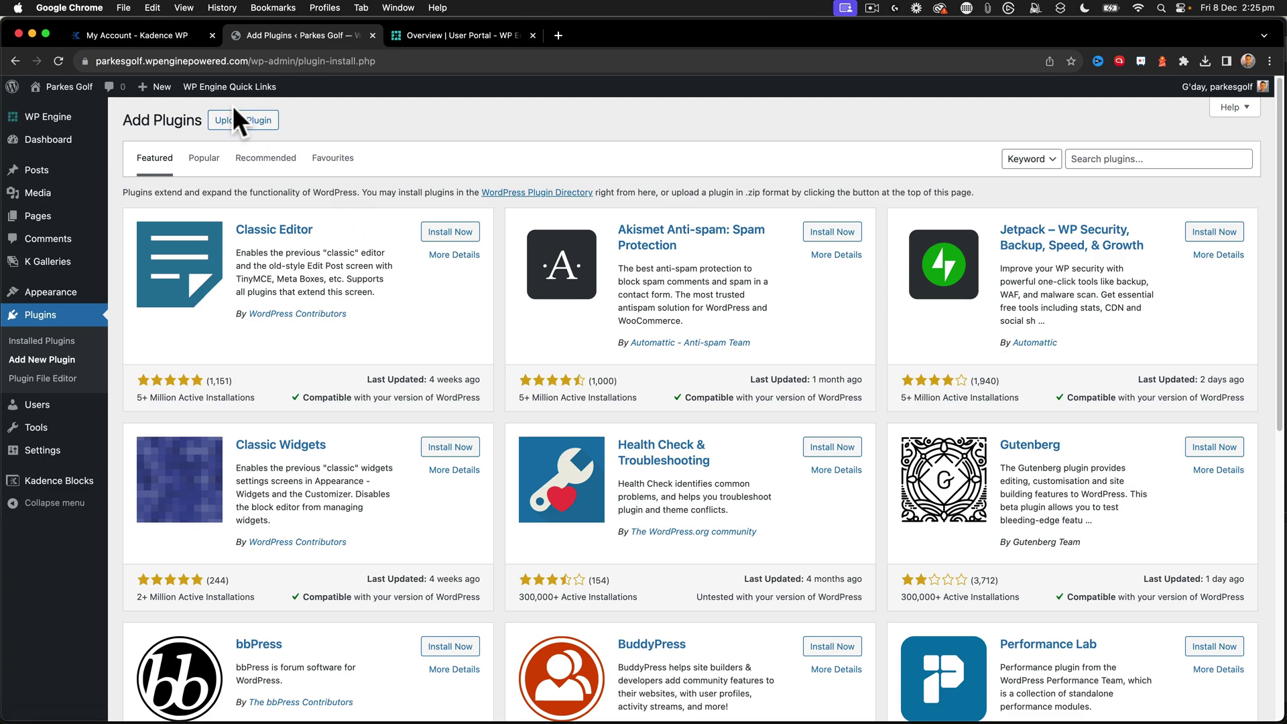
- Upload kadence-recaptcha.zip, install and activate Kadence Captcha 1.3.0, and dismiss the activation notice
click(242, 121)
click(606, 242)
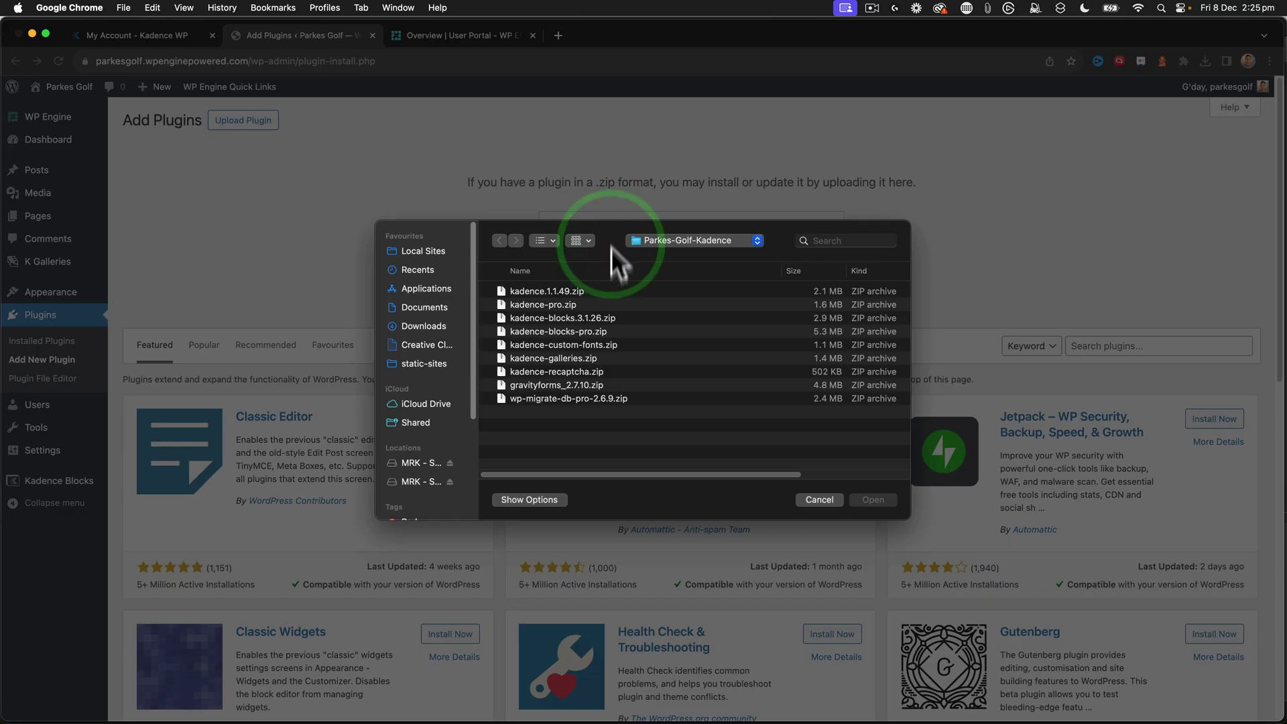
click(566, 371)
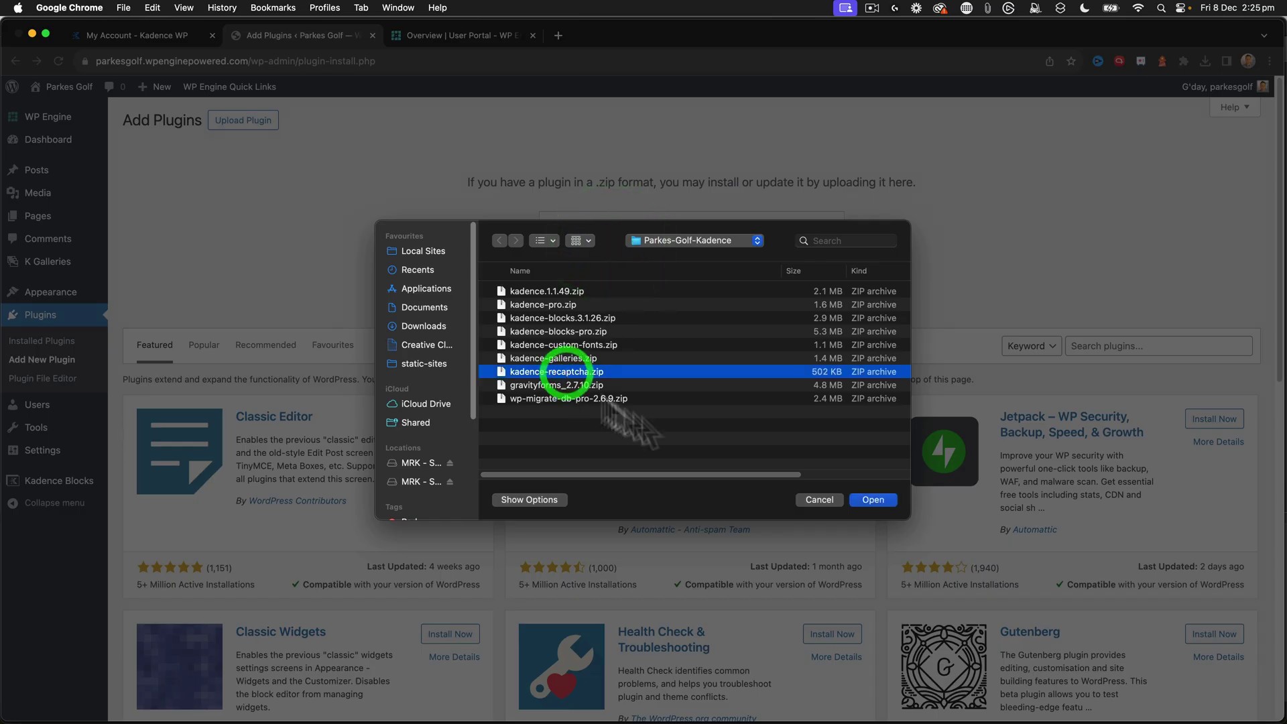
click(873, 500)
click(782, 235)
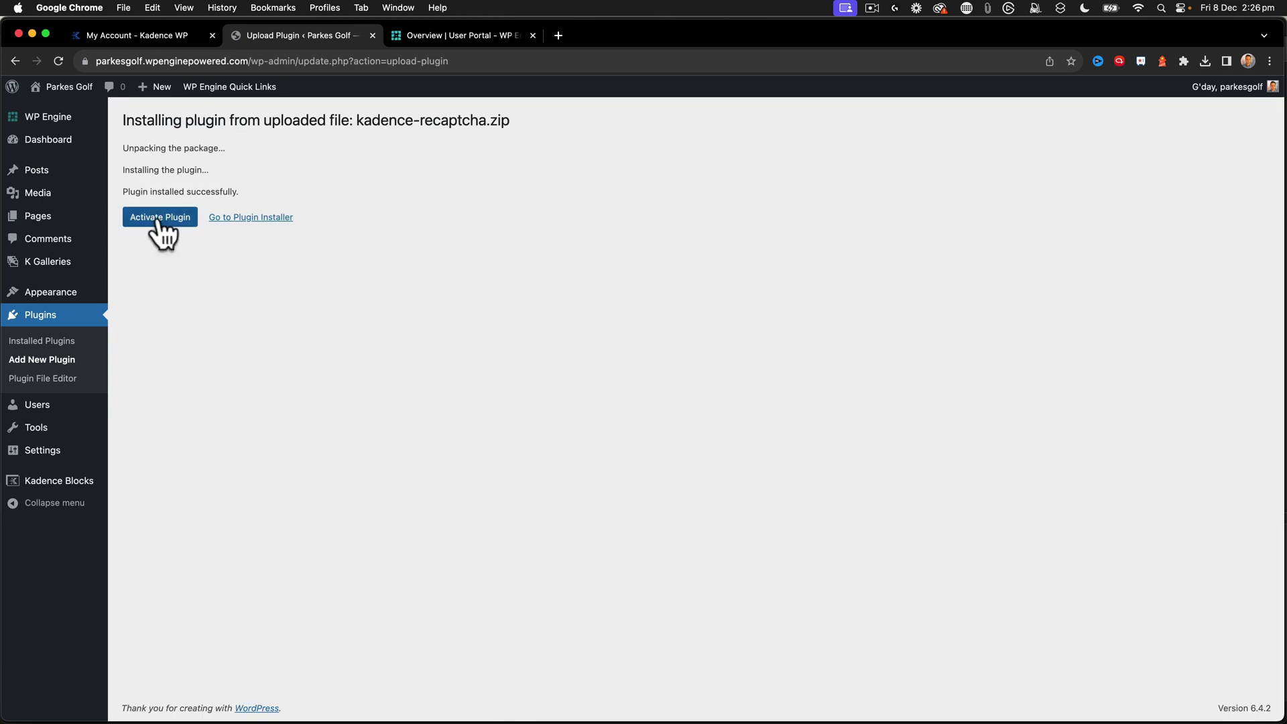
click(158, 221)
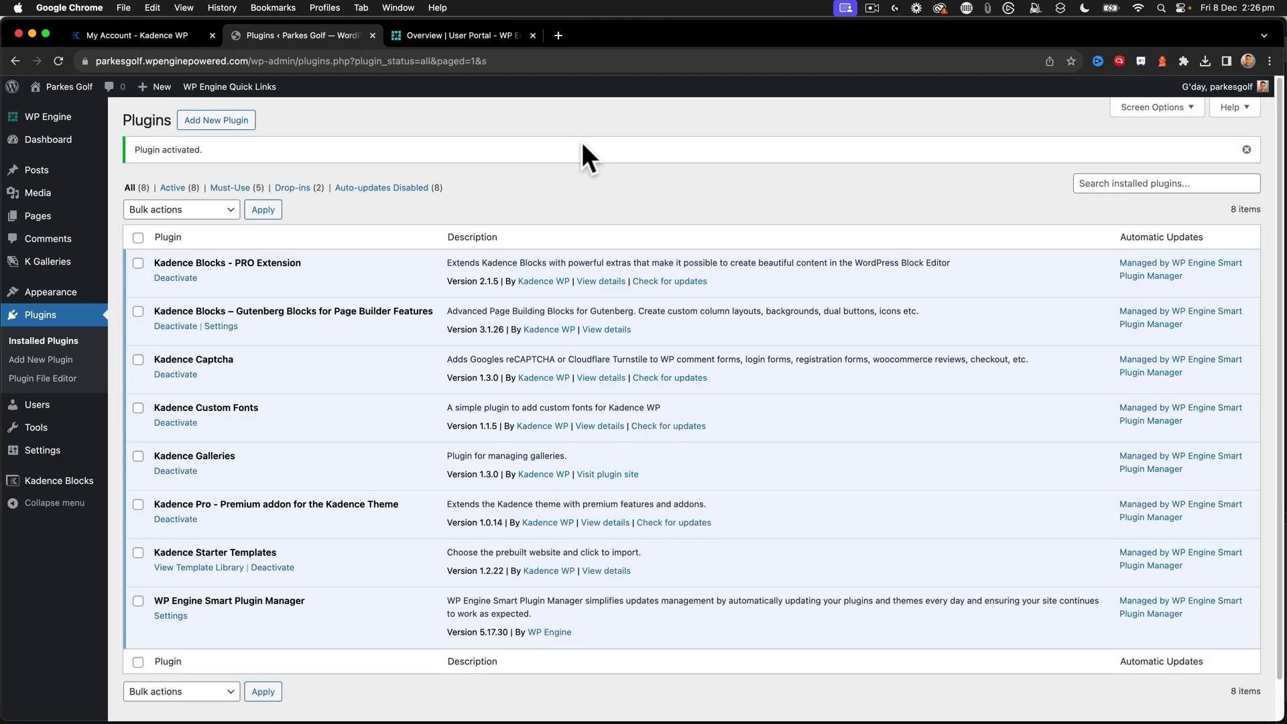
click(1247, 149)
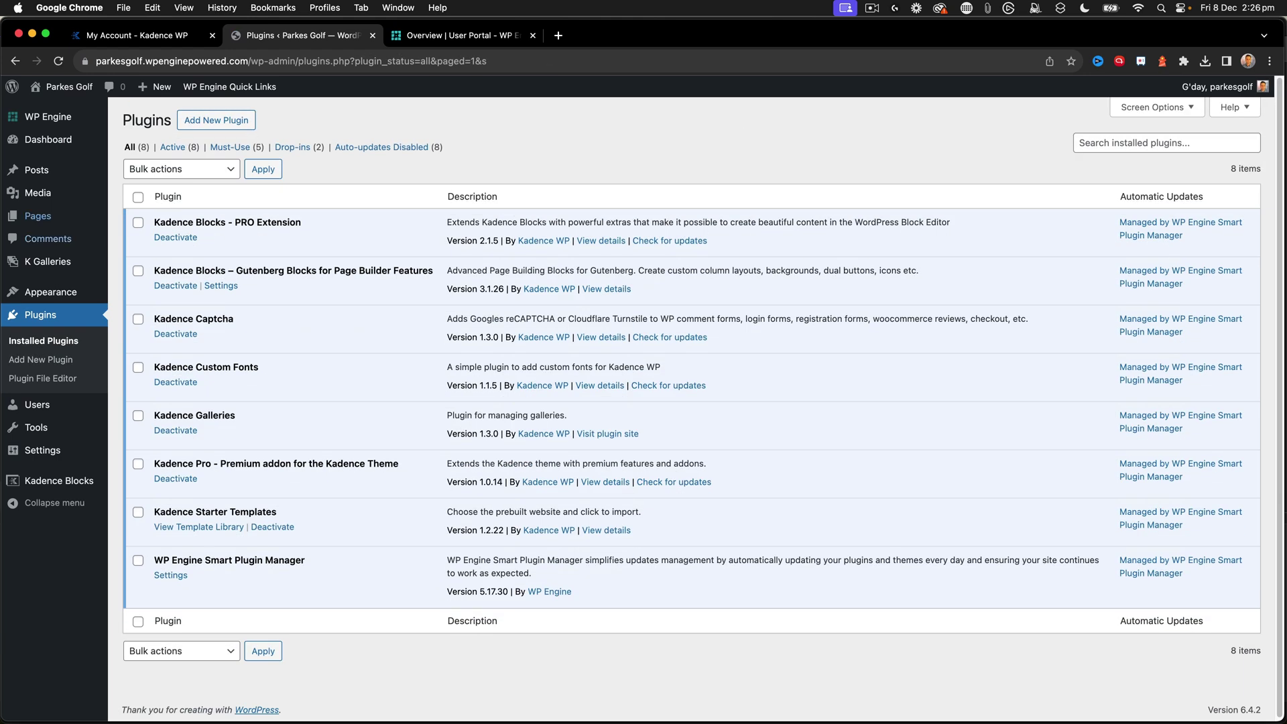
- Upload wp-migrate-db-pro-2.6.9.zip, then install and activate the WP Migrate plugin
click(219, 122)
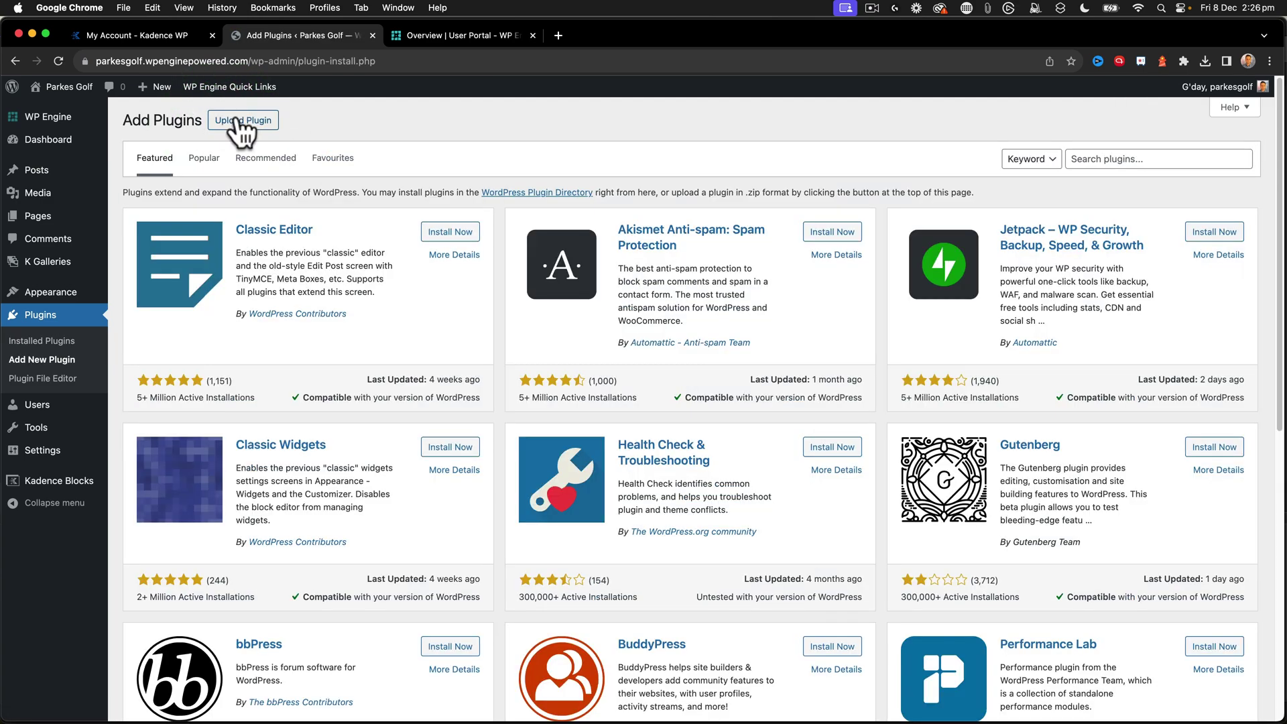
click(238, 121)
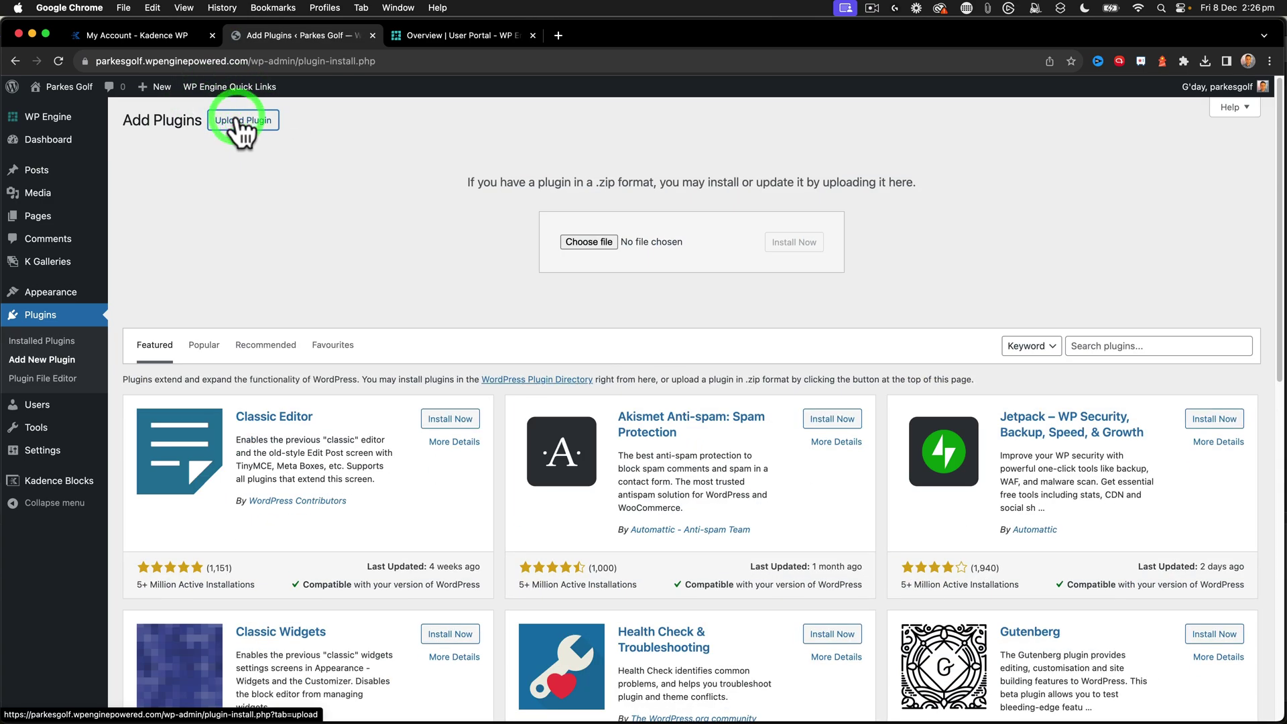
click(582, 240)
click(564, 400)
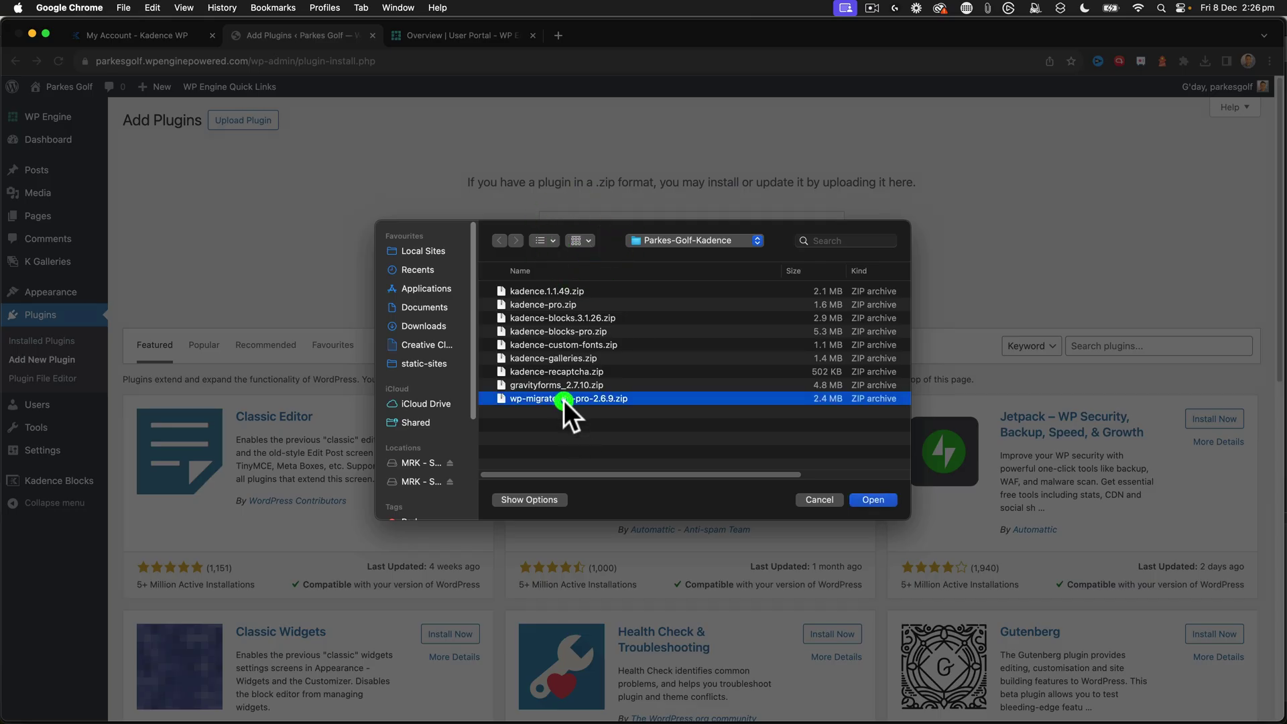
click(873, 500)
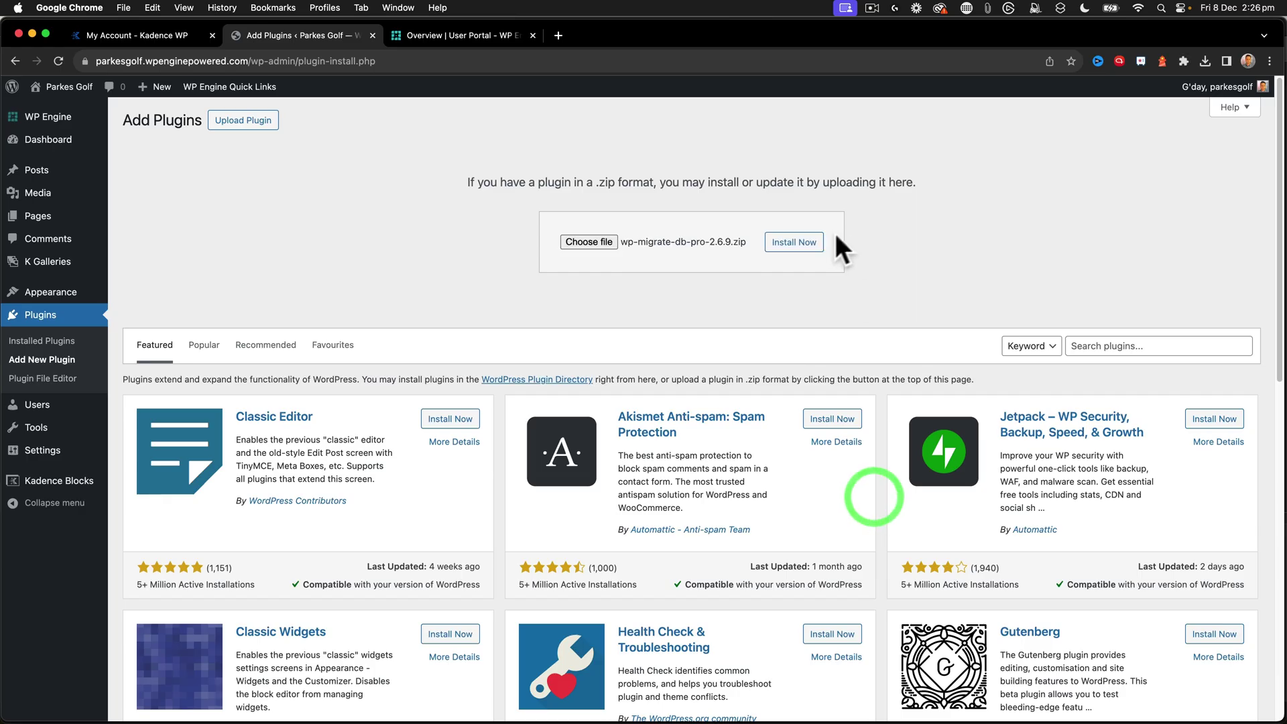
click(808, 244)
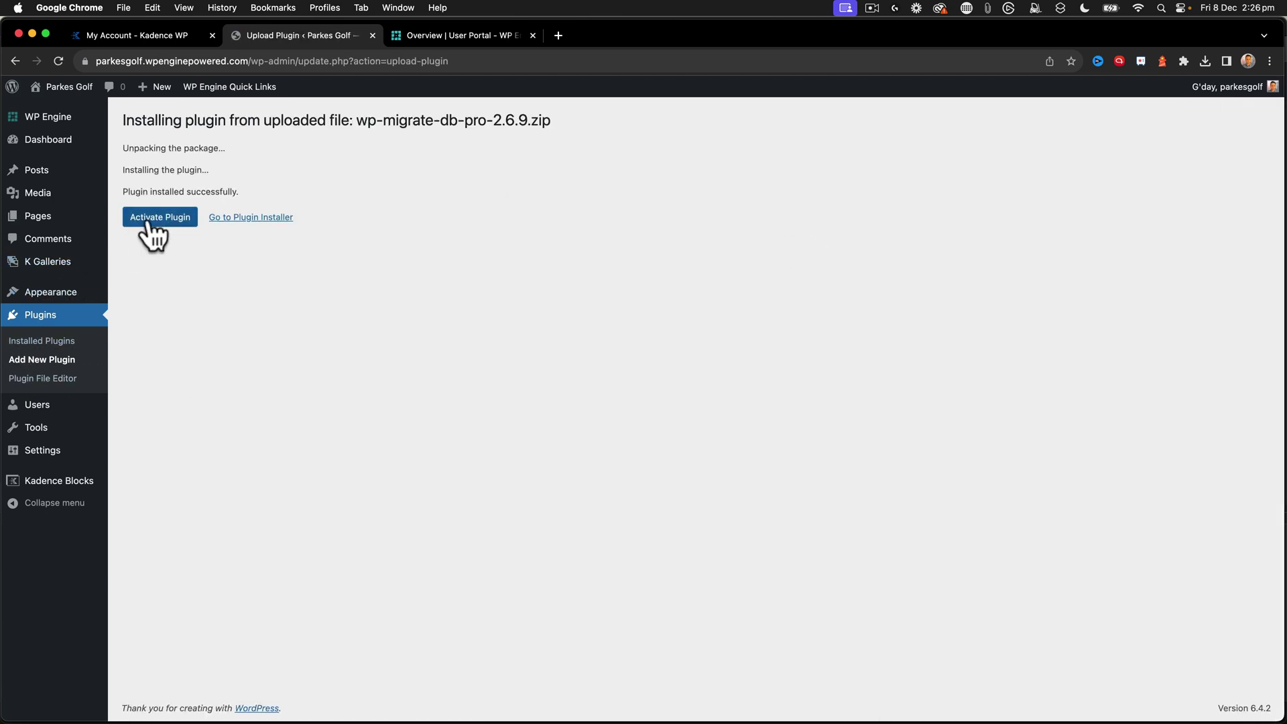
click(150, 224)
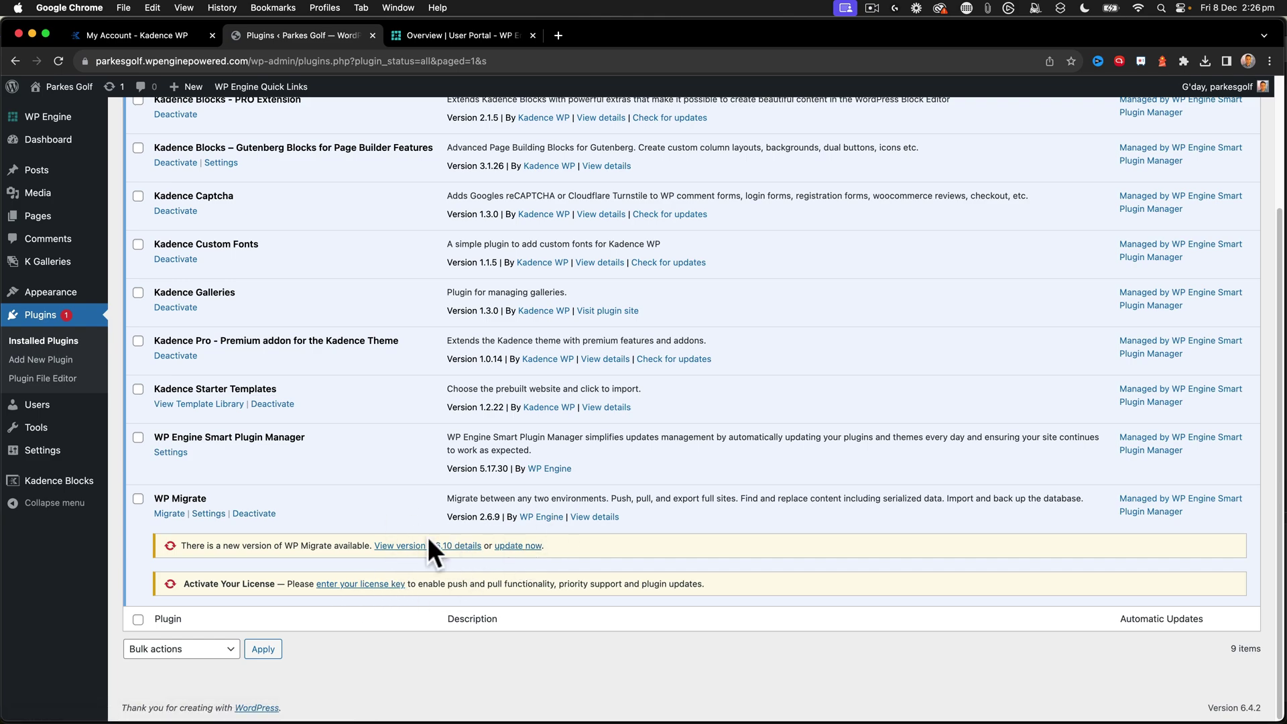
scroll(427, 537, up, 3)
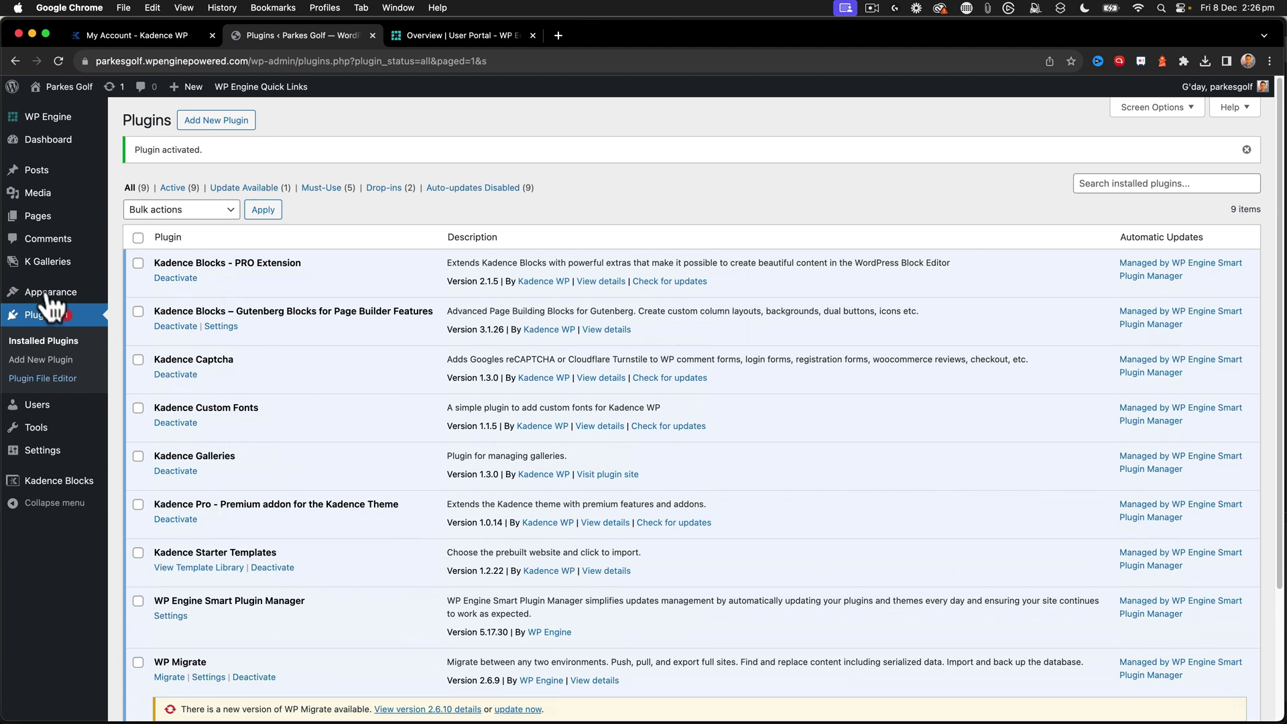
- Install and activate Kadence Child Theme Builder from kadence-build-child-defaults.zip, then bring up its licence activation form
mouse_move(61, 297)
click(148, 296)
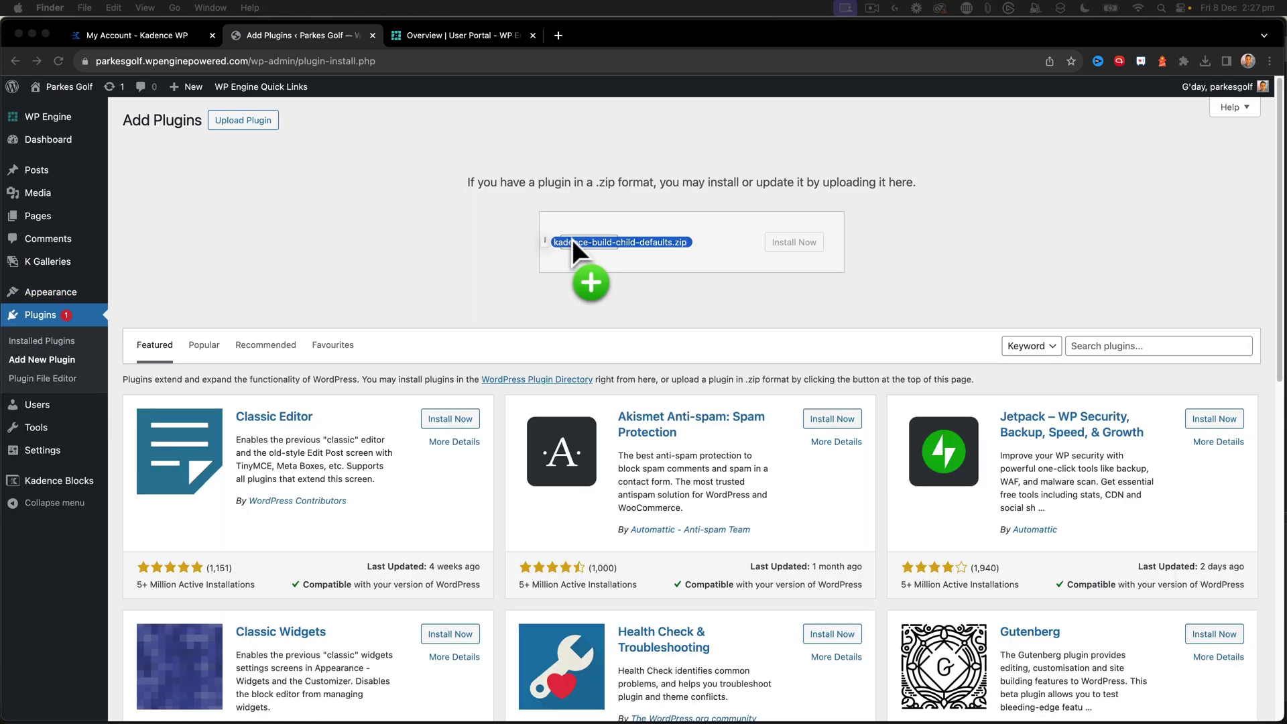
drag(572, 240, 574, 240)
click(781, 244)
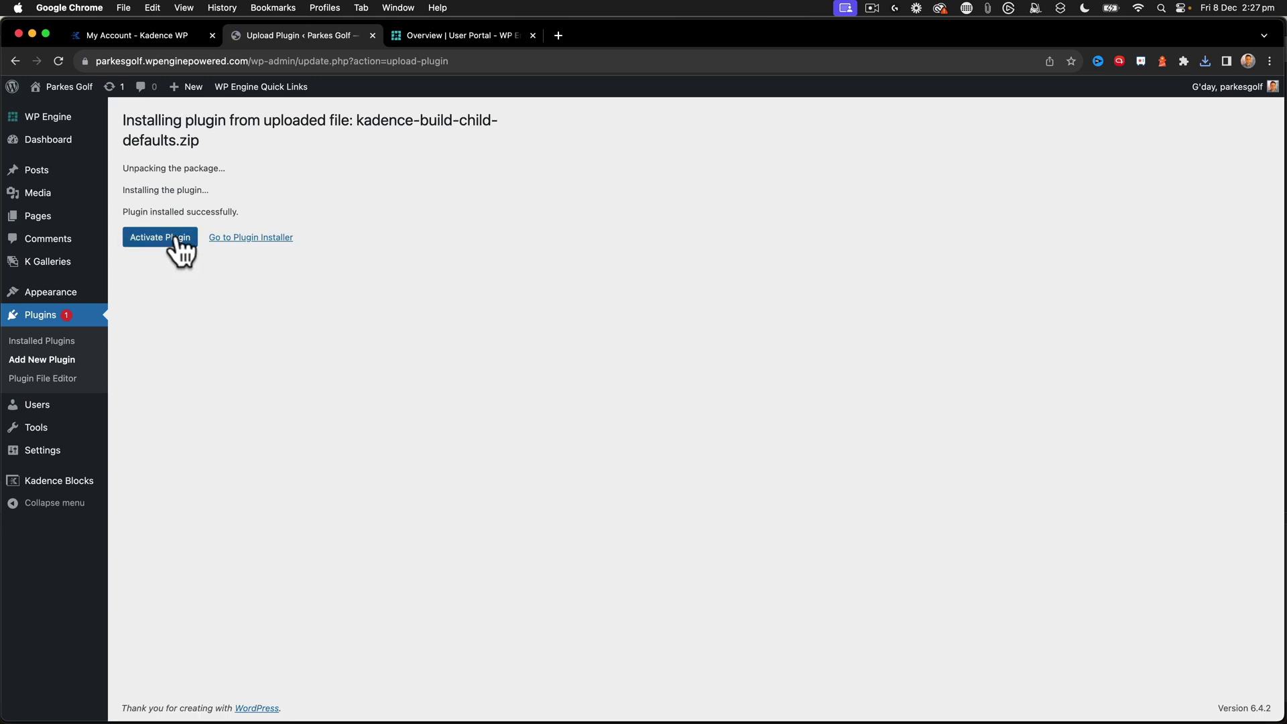
click(176, 239)
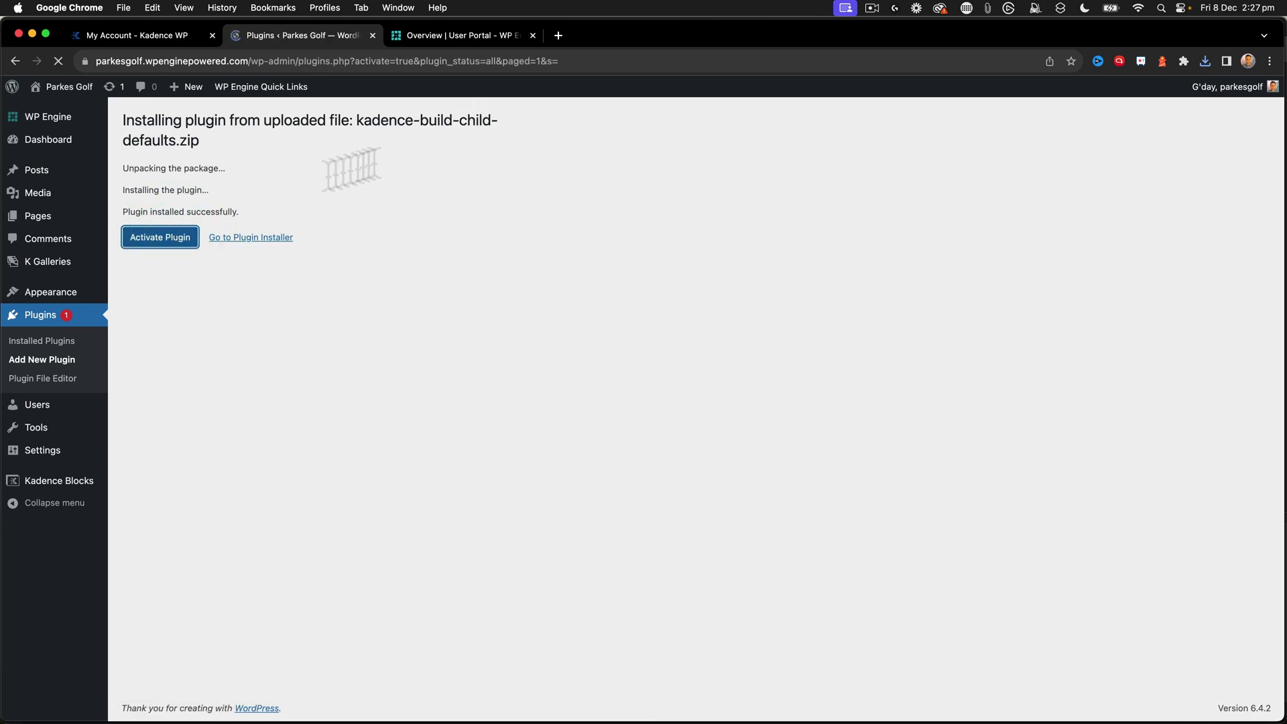
click(498, 150)
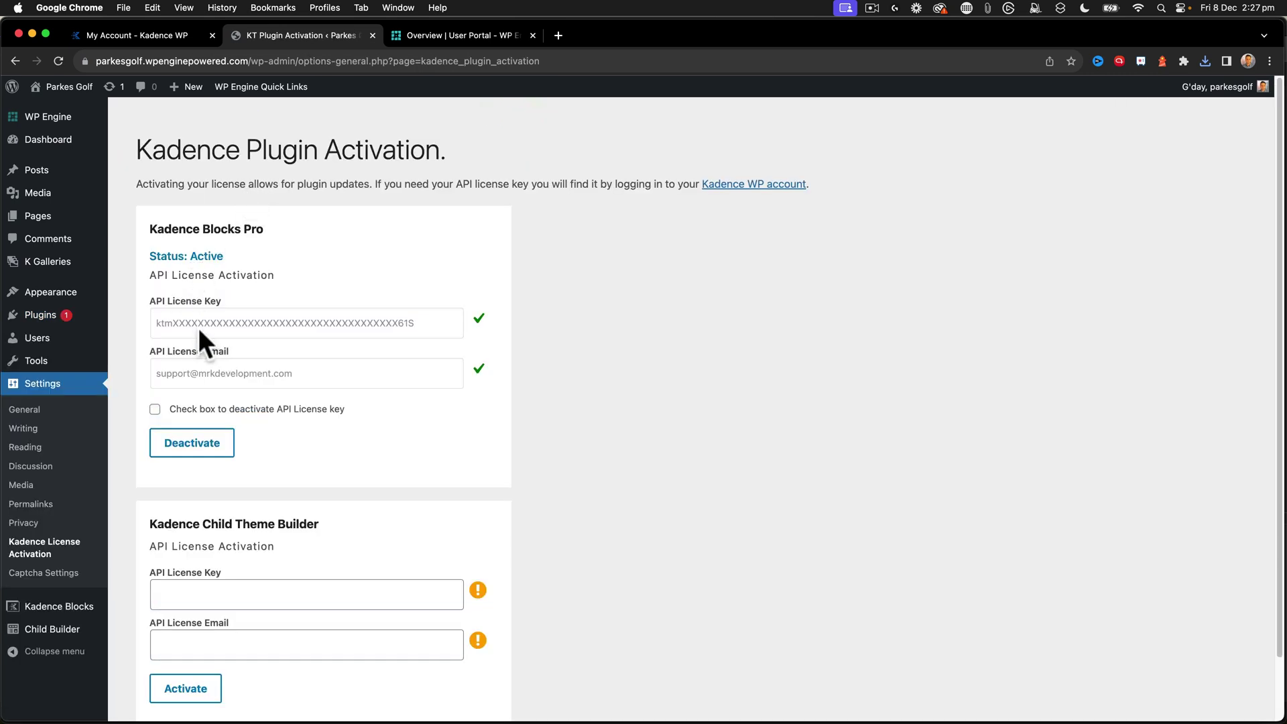
- Activate the Kadence Child Theme Builder license with the pasted API key and the account email
click(194, 318)
scroll(194, 320, down, 2)
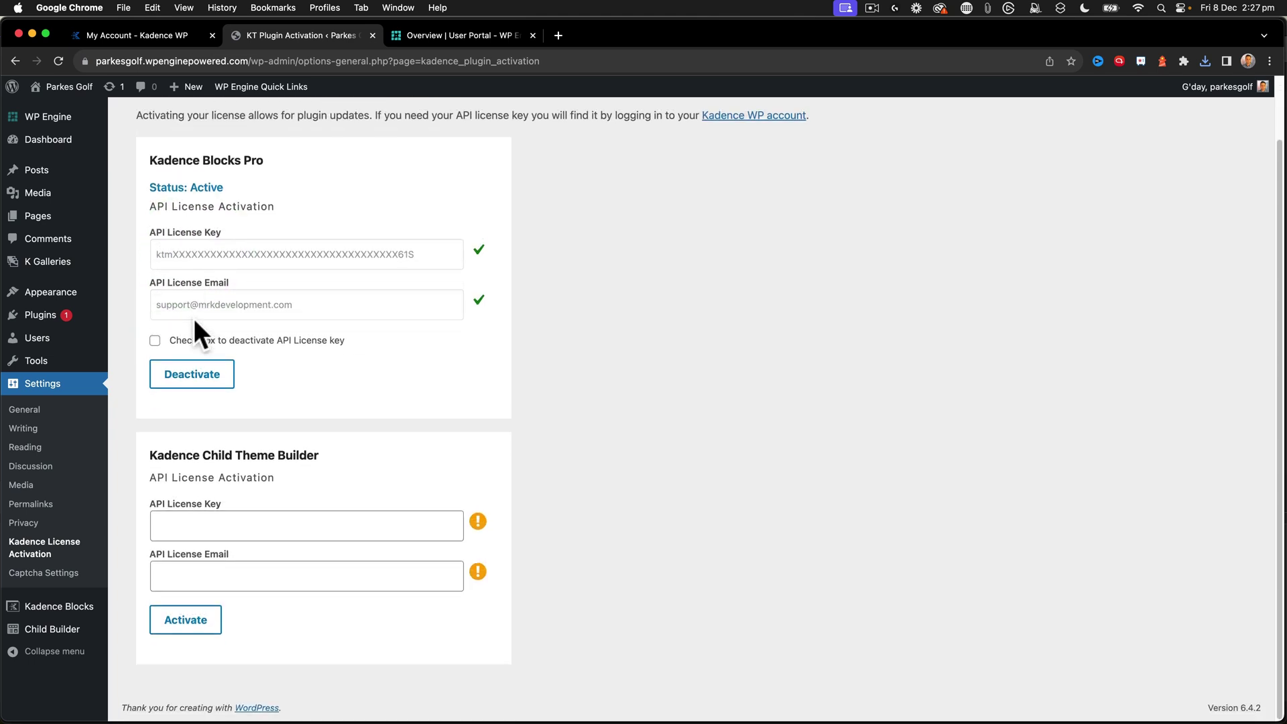
click(161, 520)
key(super+v)
click(181, 570)
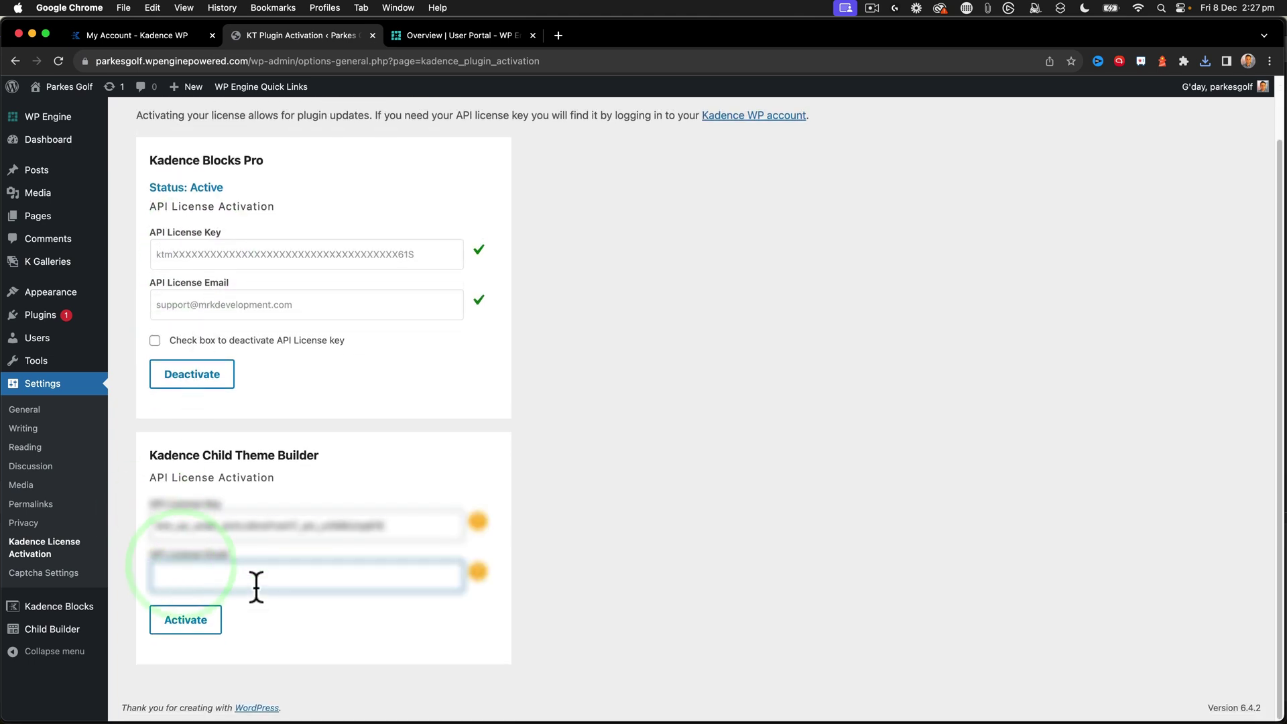
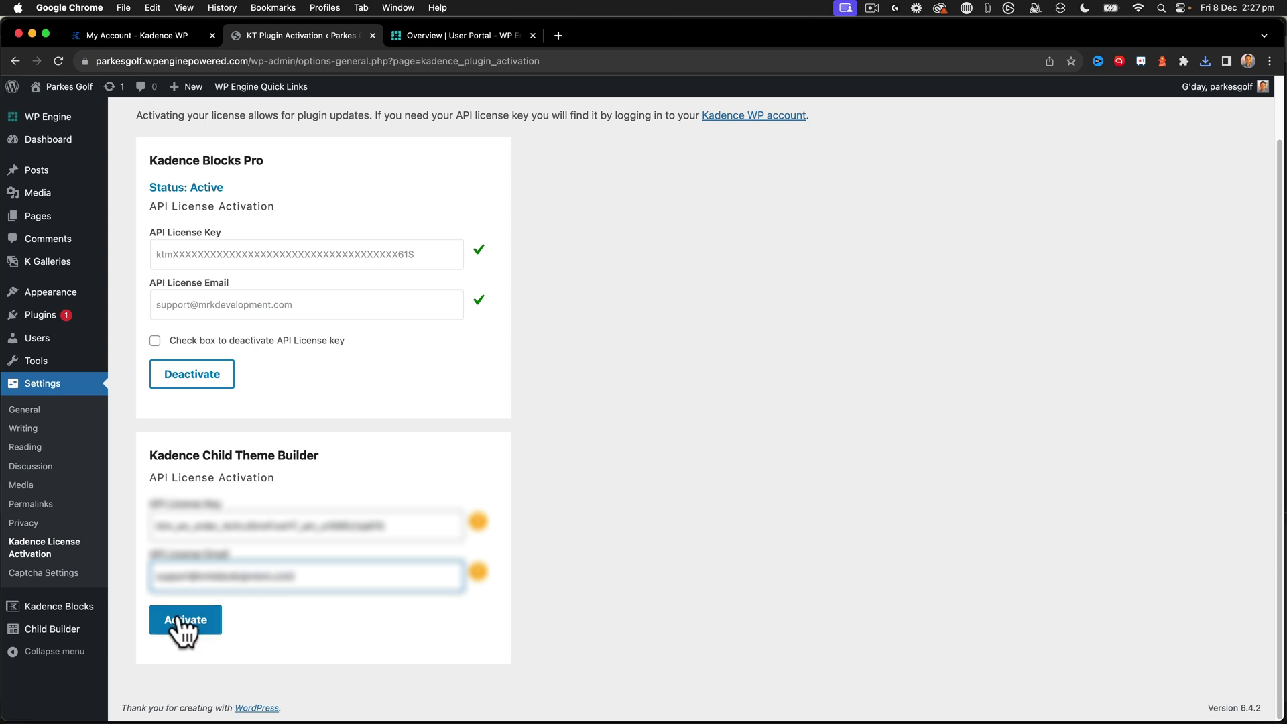
click(181, 620)
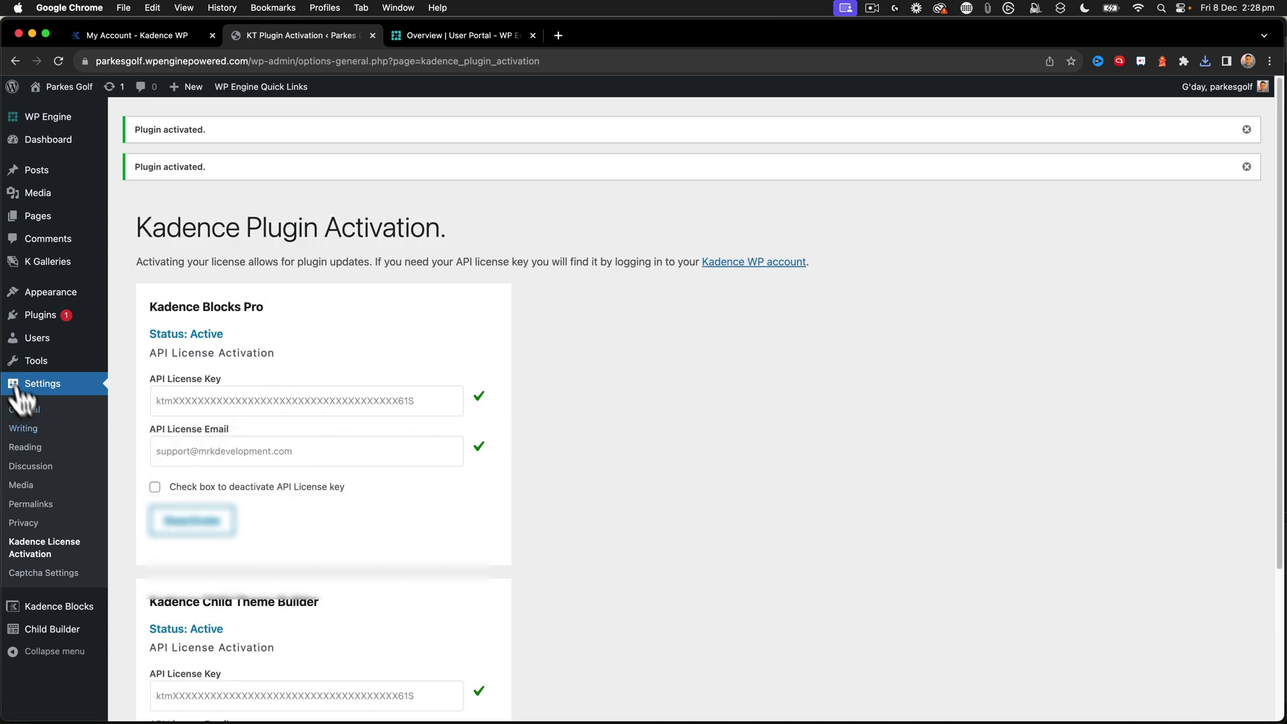
mouse_move(25, 362)
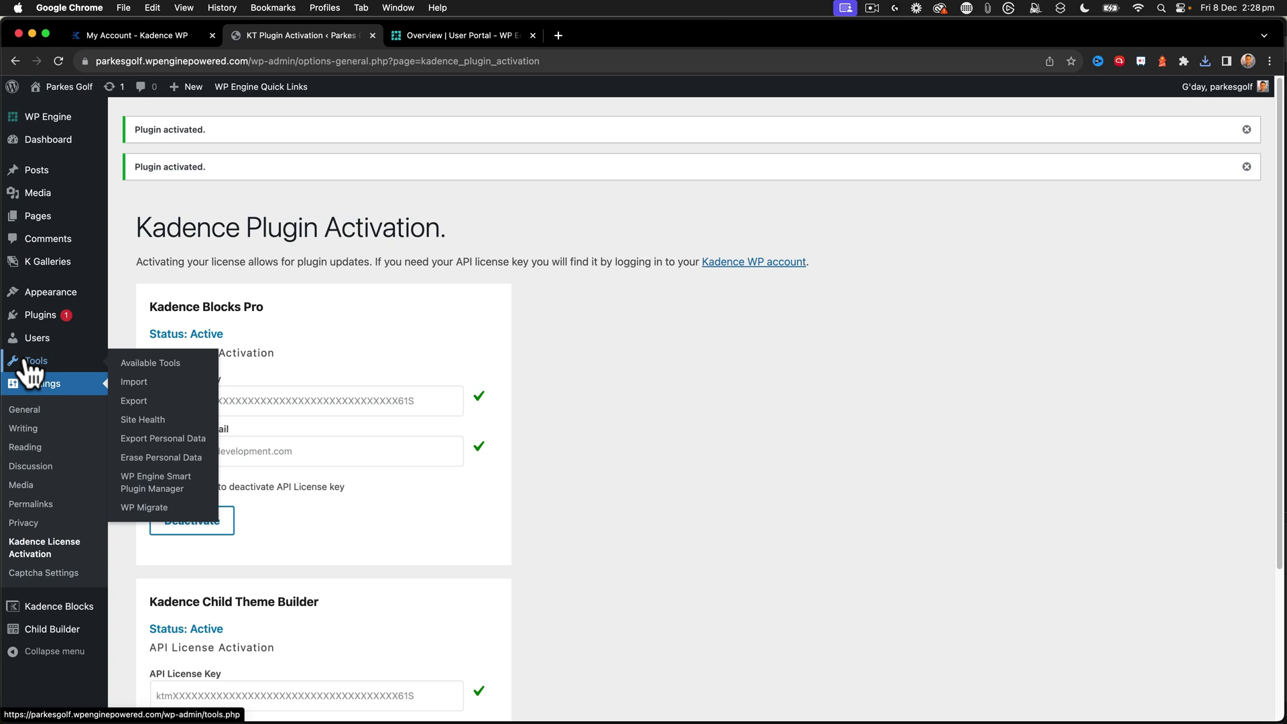
- Confirm in Installed Plugins that Kadence Child Theme Builder is active with all 10 plugins
mouse_move(40, 315)
click(134, 319)
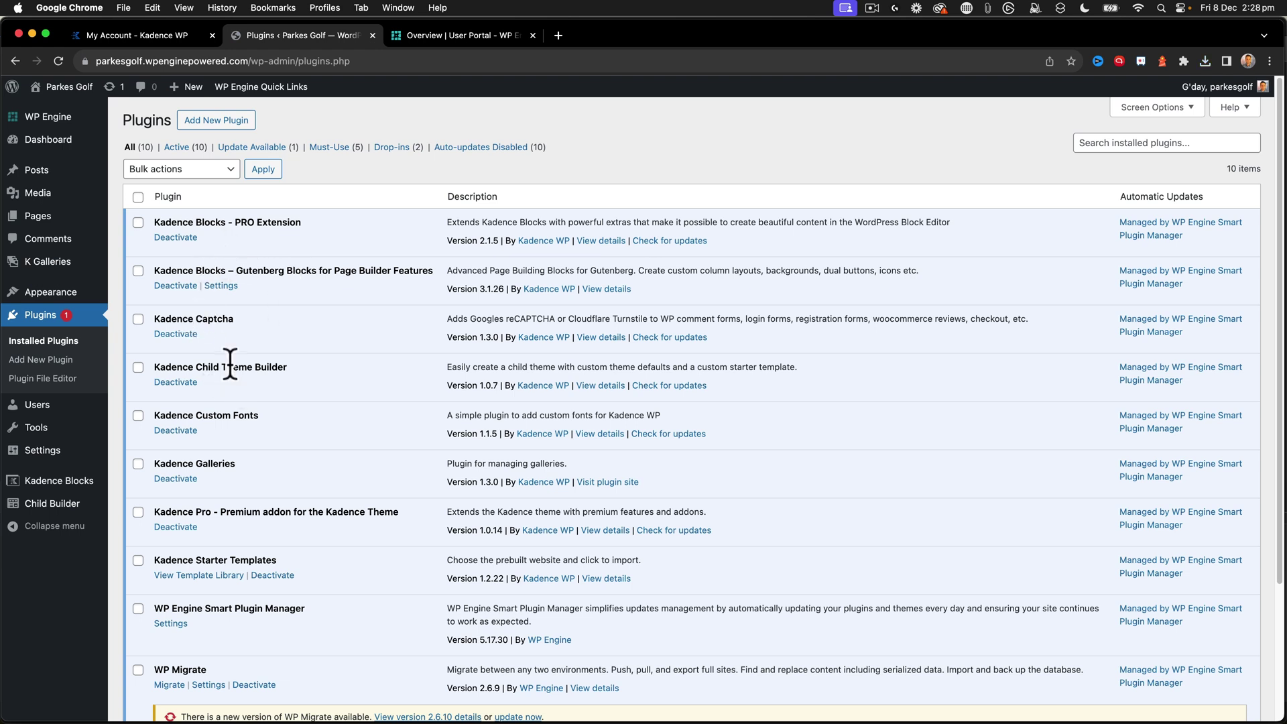
scroll(222, 412, down, 1)
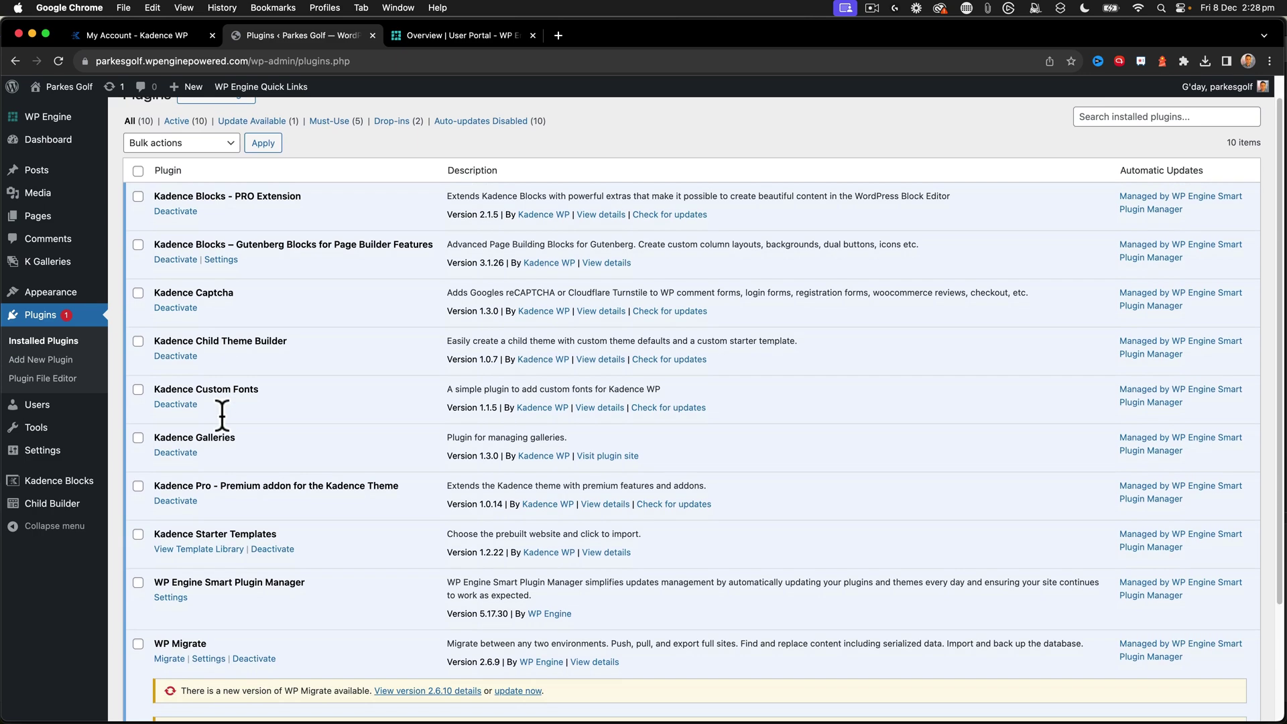
scroll(222, 412, down, 2)
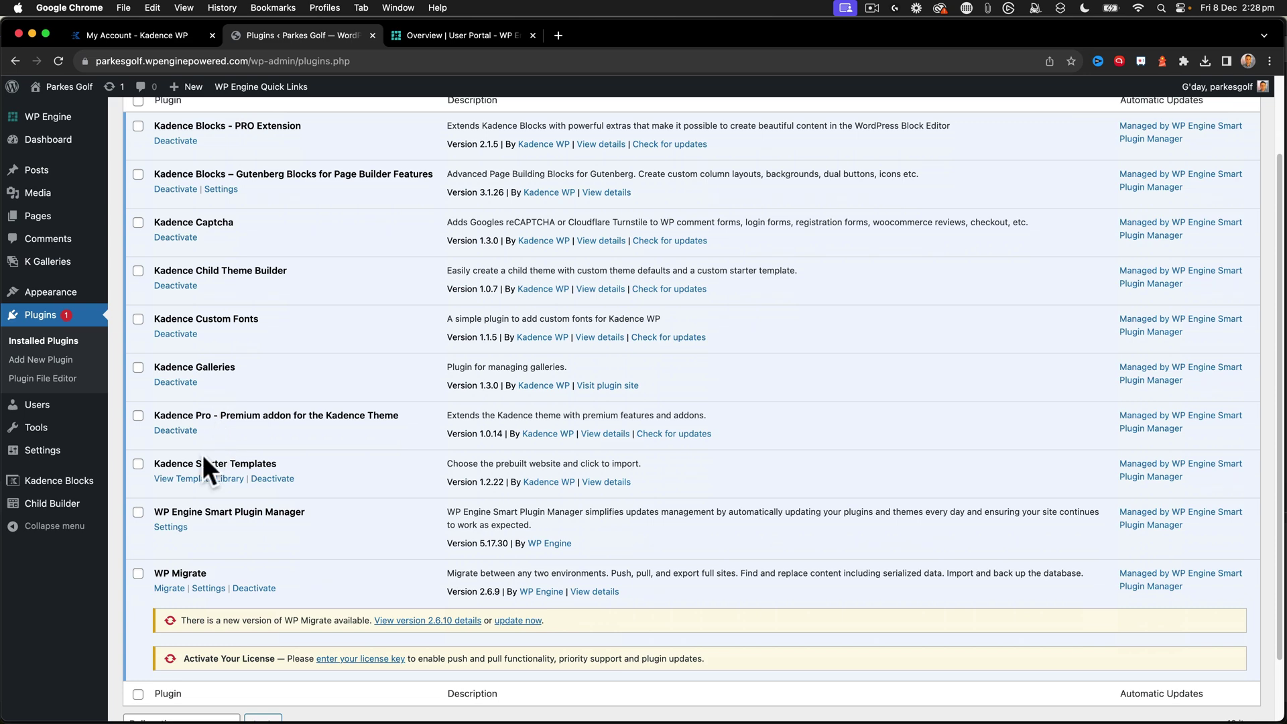
scroll(202, 455, down, 2)
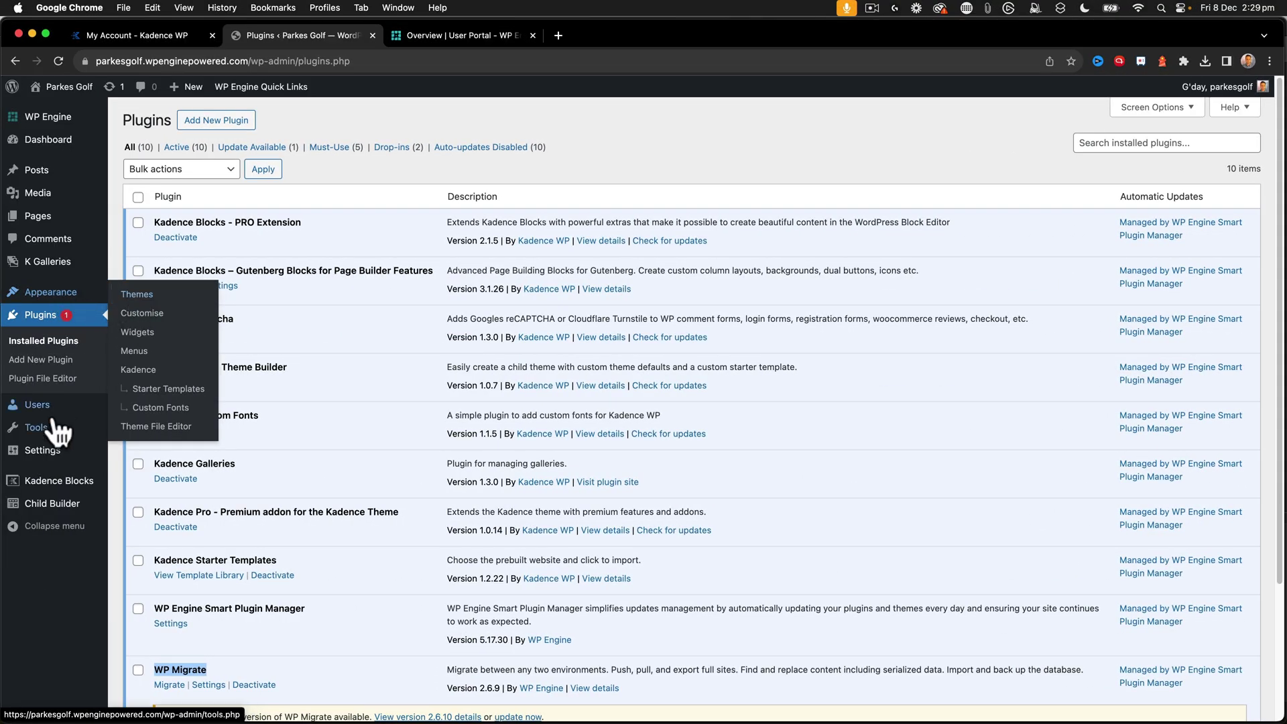
mouse_move(59, 439)
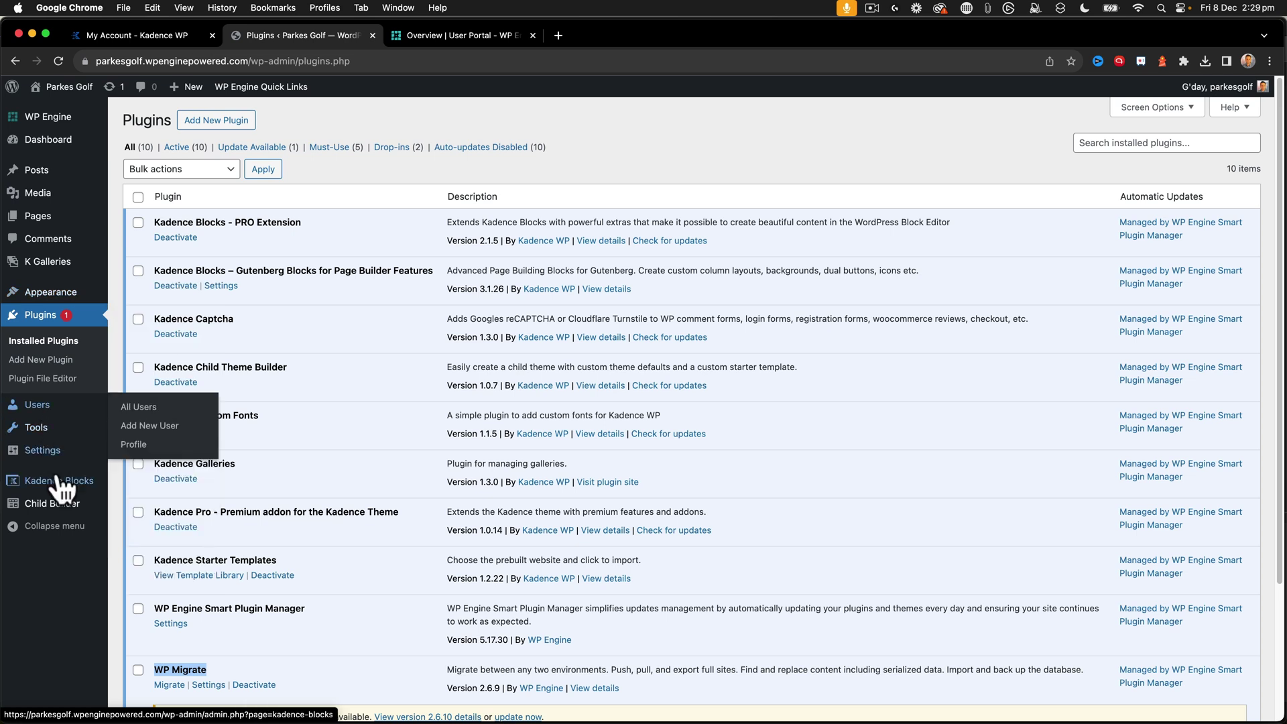
mouse_move(61, 464)
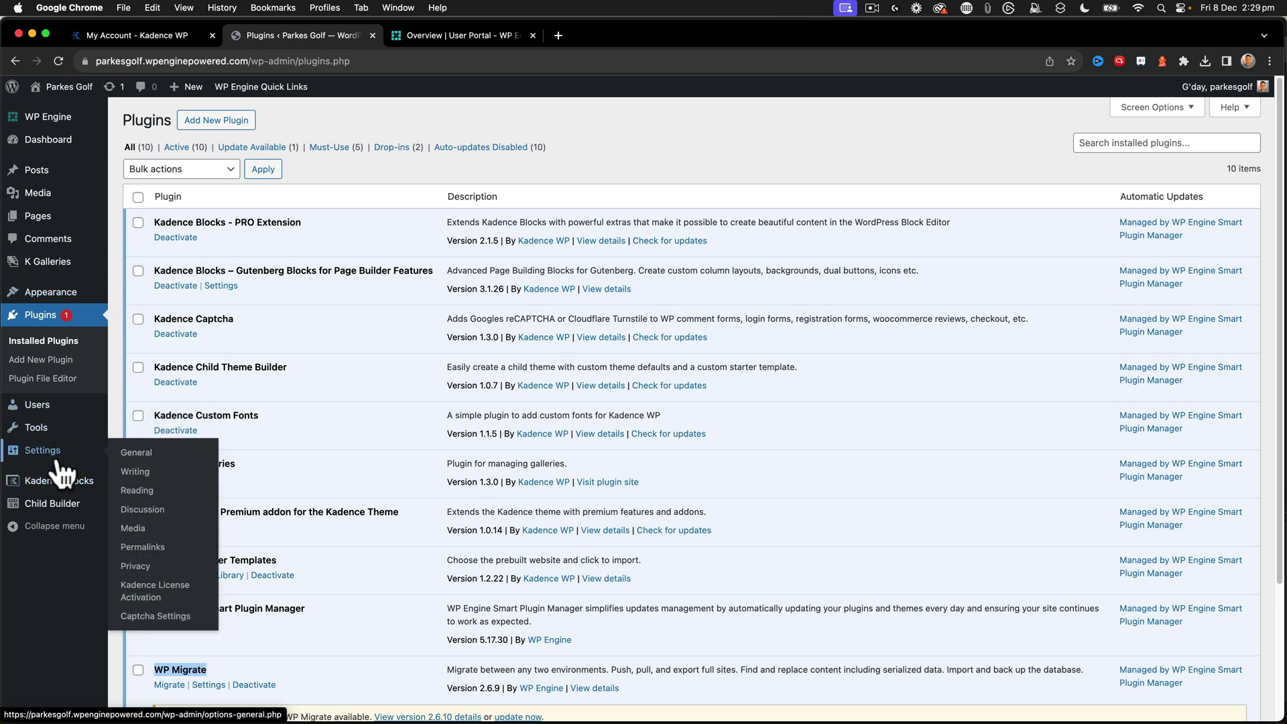
mouse_move(81, 512)
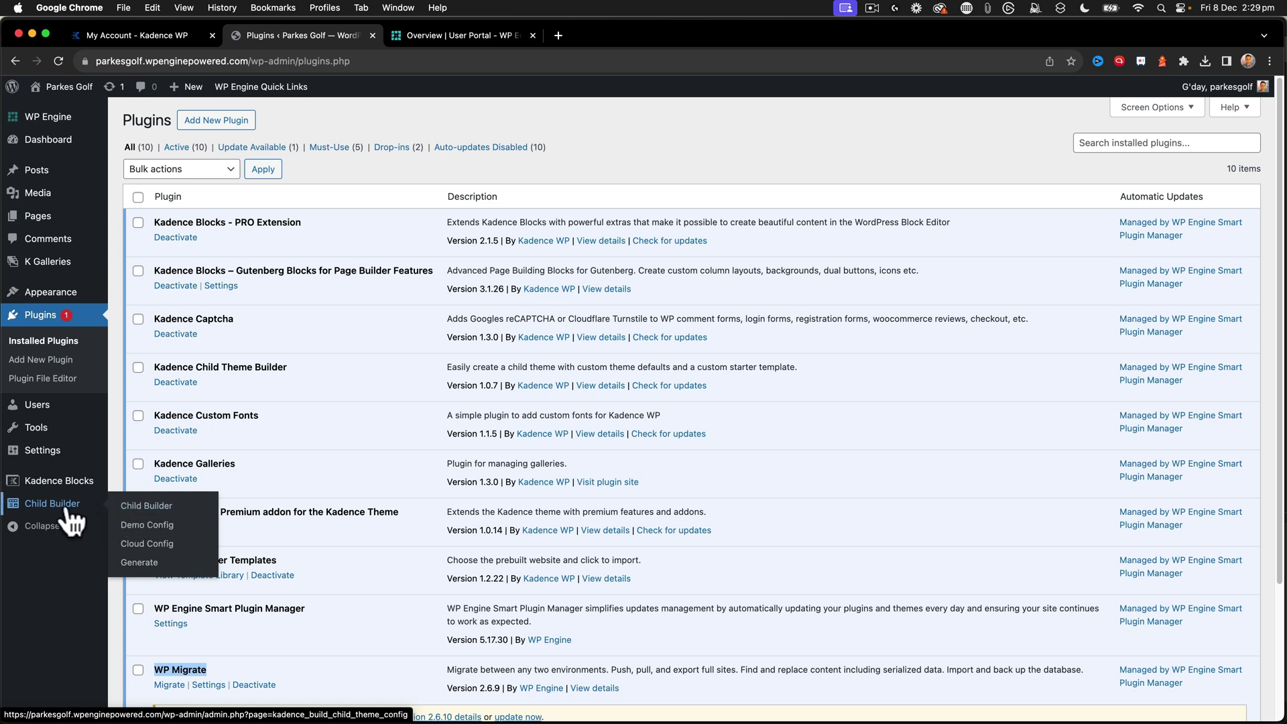
- Enter child theme name Parkes Golf, slug parkesgolf, author MRK WP and description 'Parkes Golf Child Theme for Kadence'
click(144, 517)
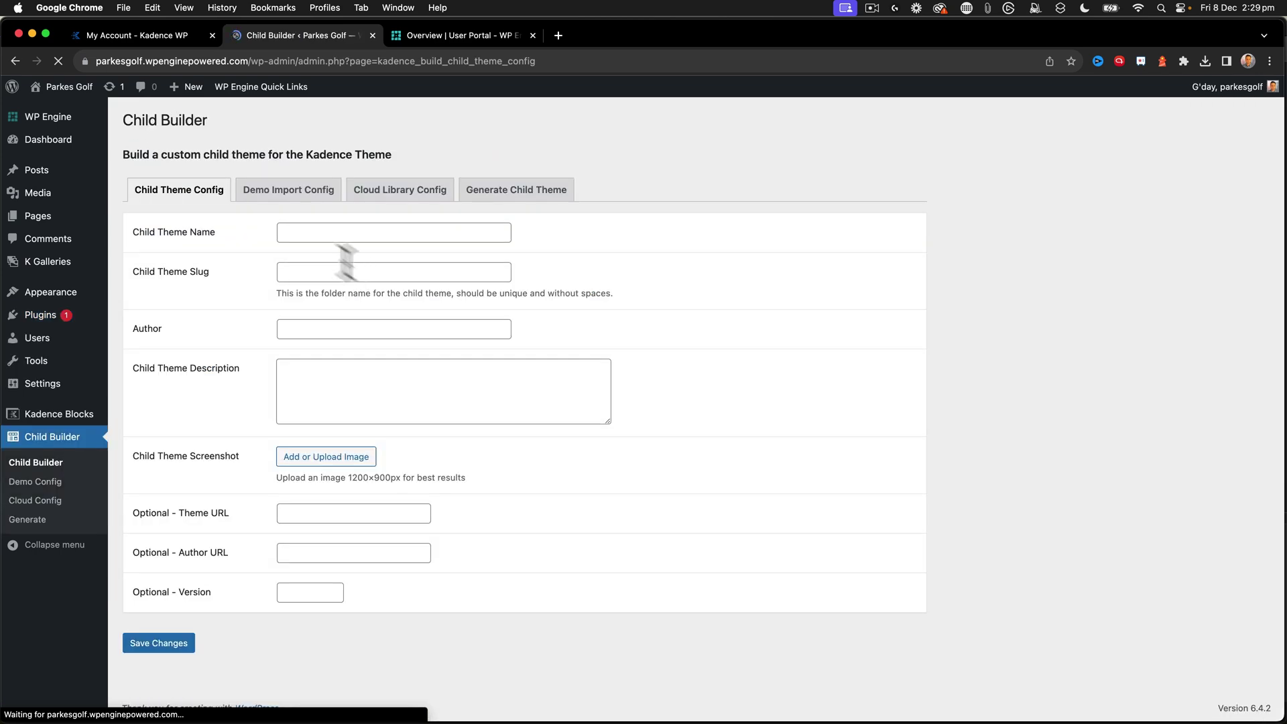
click(320, 232)
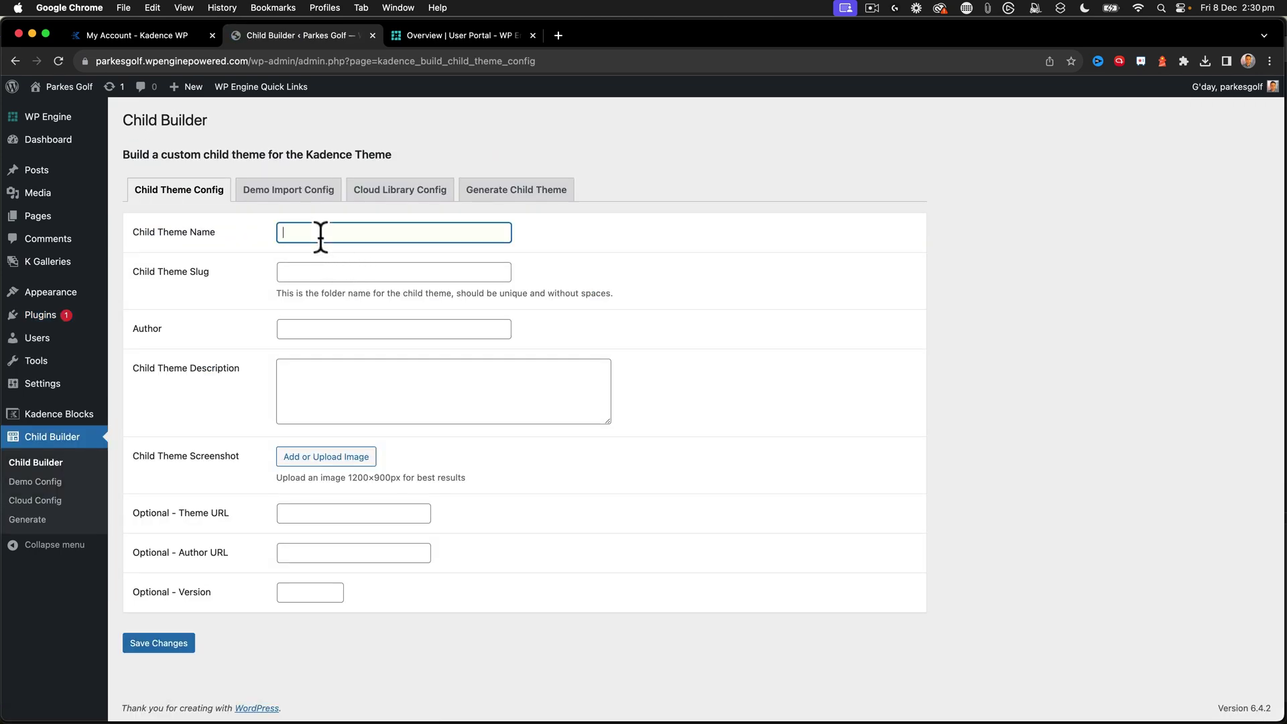
text(Parkes Goldf)
click(393, 272)
text(parkesgolf)
key(Tab)
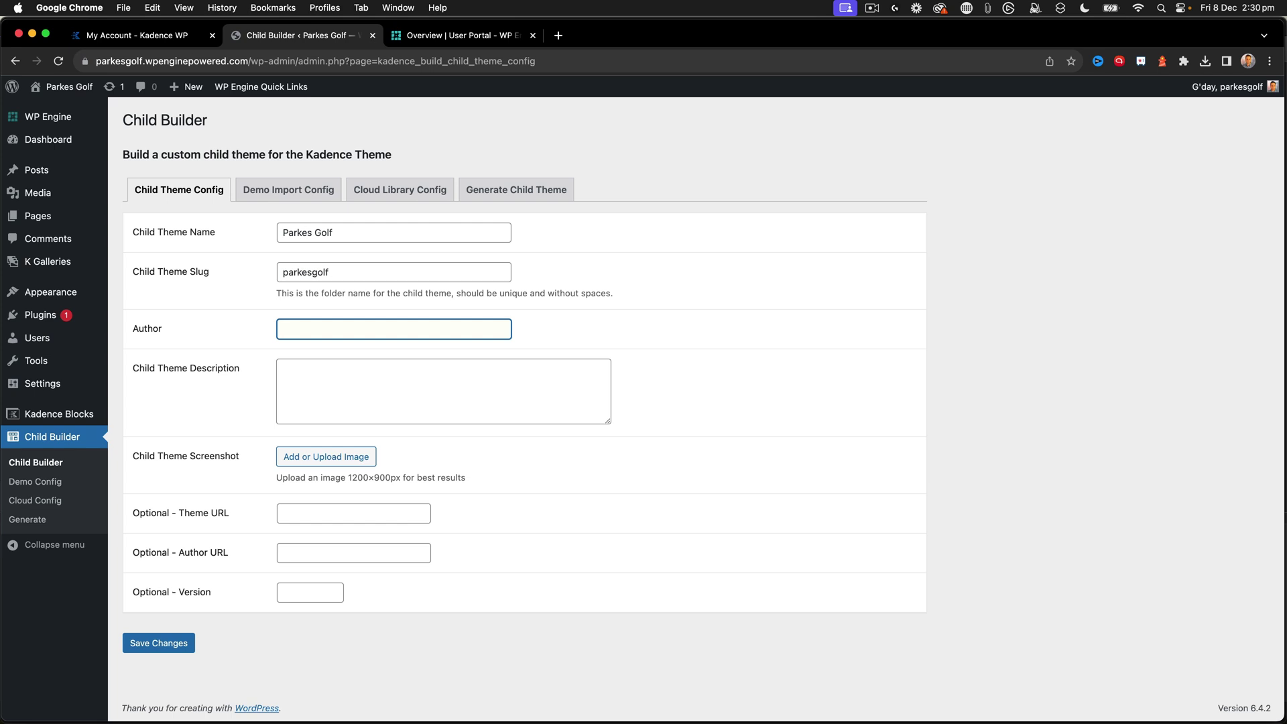
text(MRK WP)
key(Tab)
text(Parkes Golf)
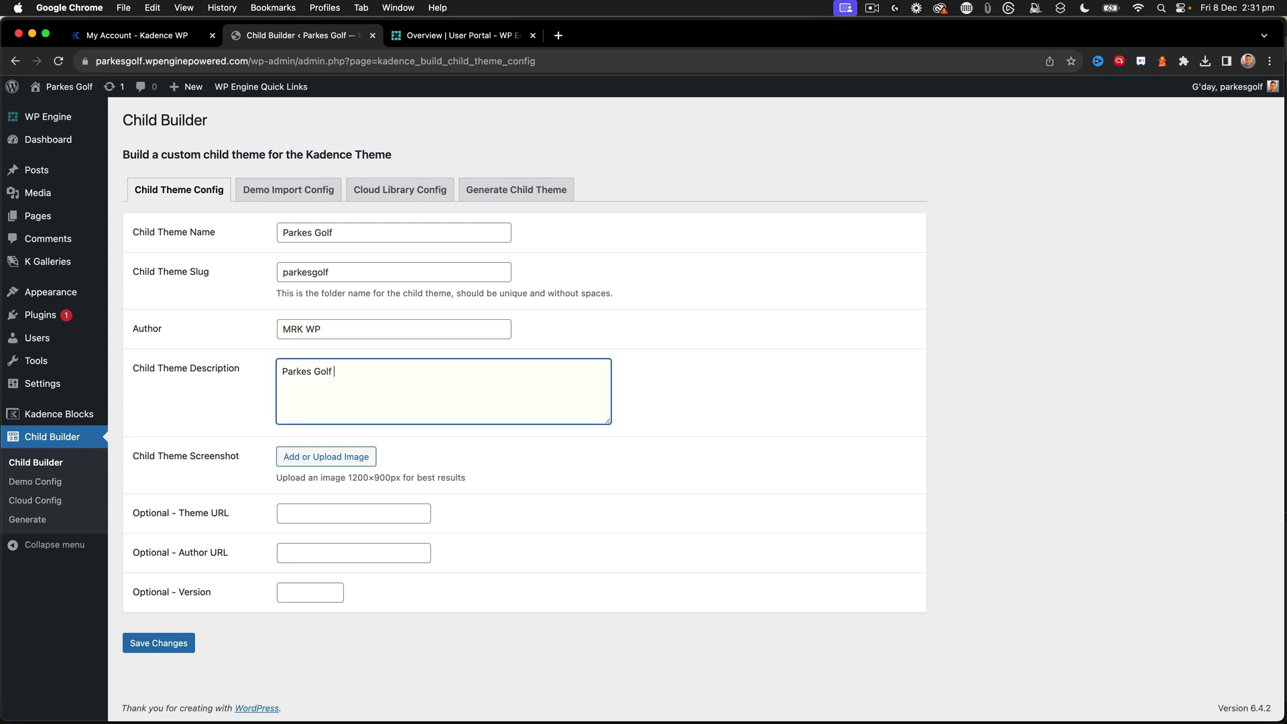
text( Child Theme for Kadence)
click(297, 511)
text(https://www.par)
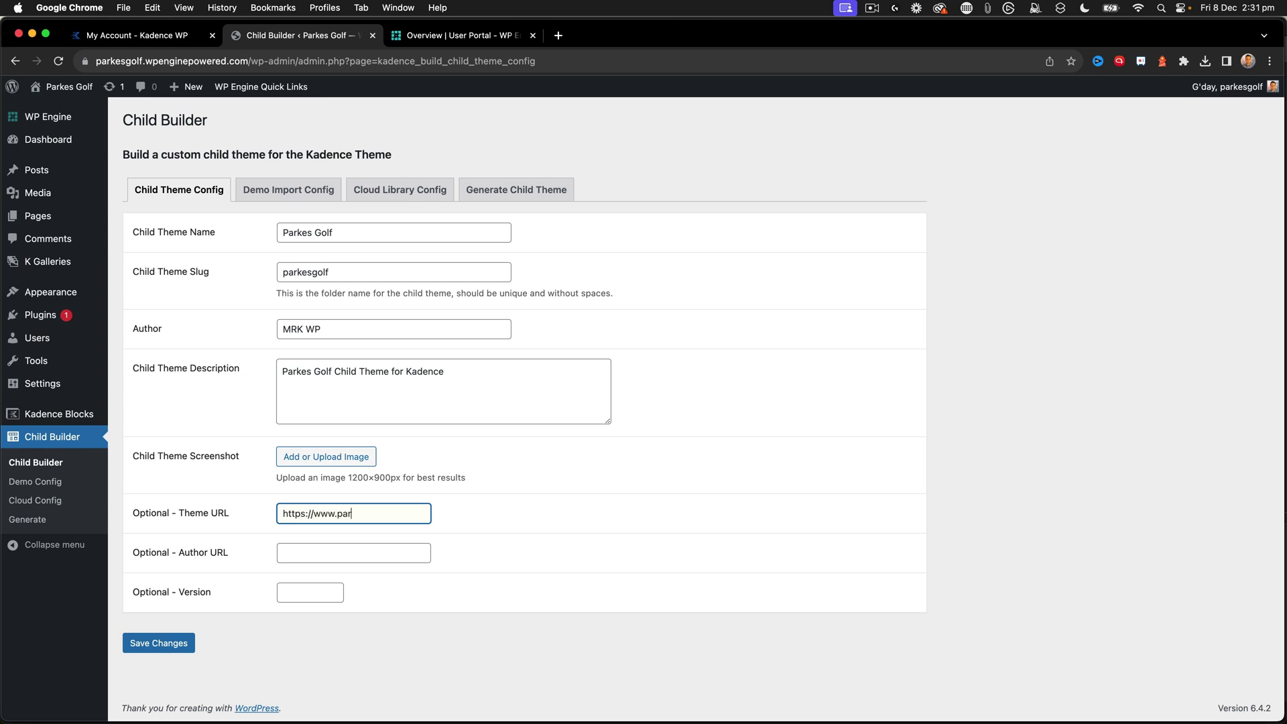
text(kesgolf.com.au)
click(353, 553)
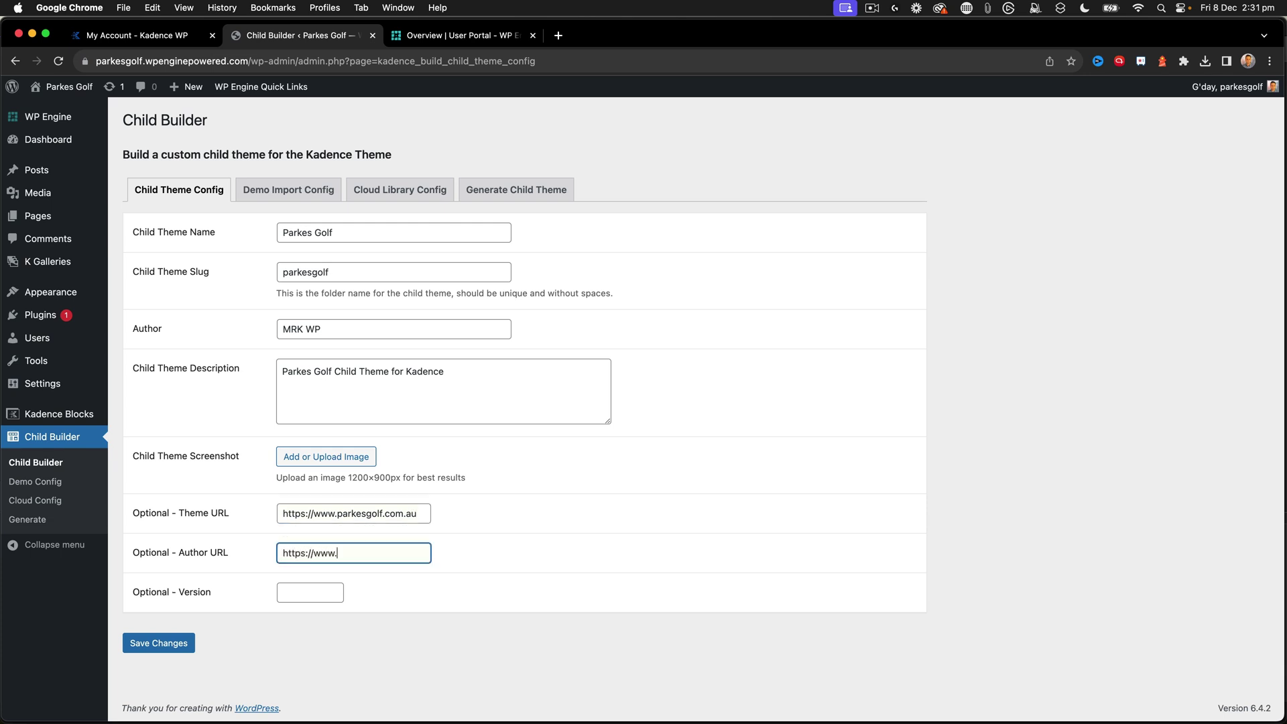
key(Tab)
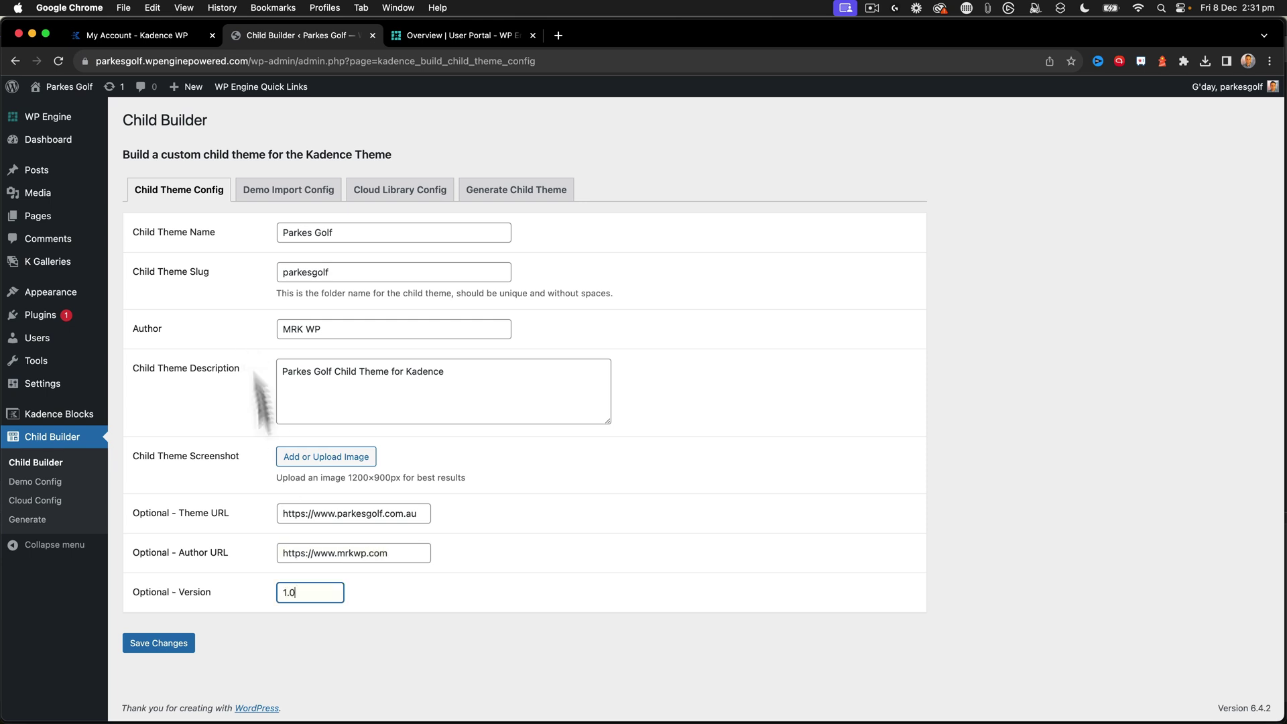
click(161, 645)
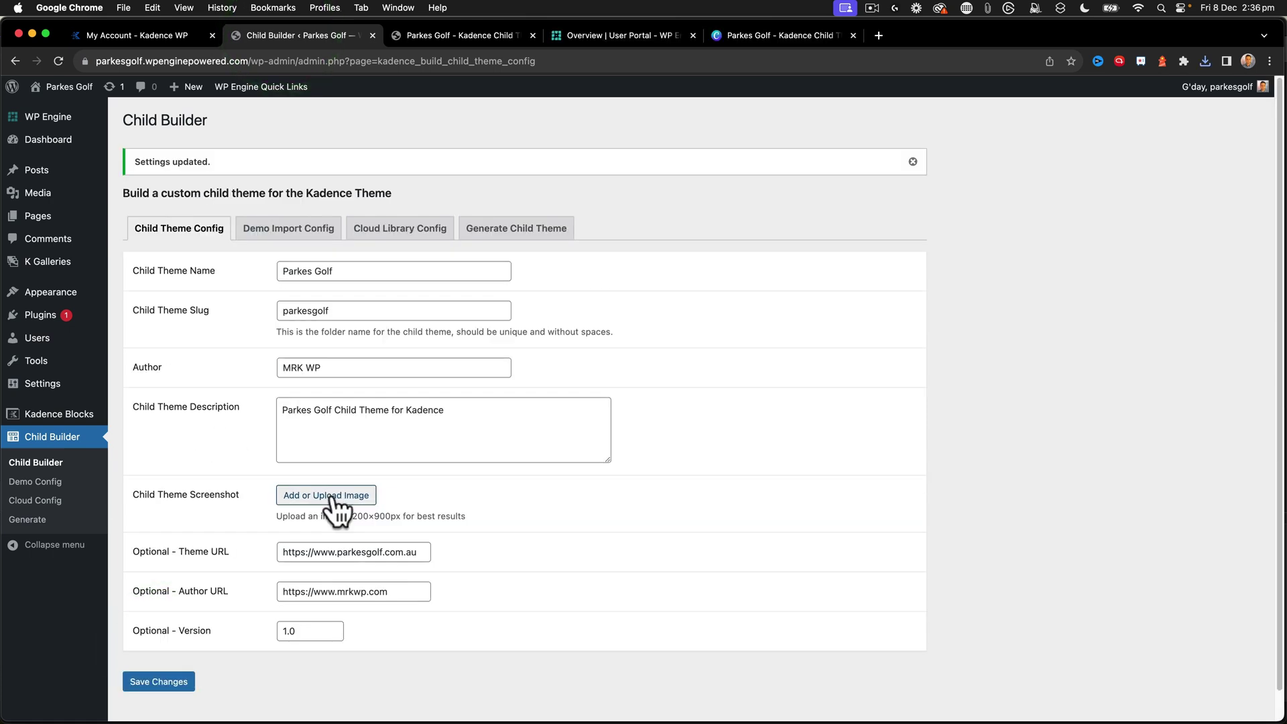
- Upload the Parkes Golf thumbnail, give it matching alt text, caption and description, and use it as the screenshot
click(331, 495)
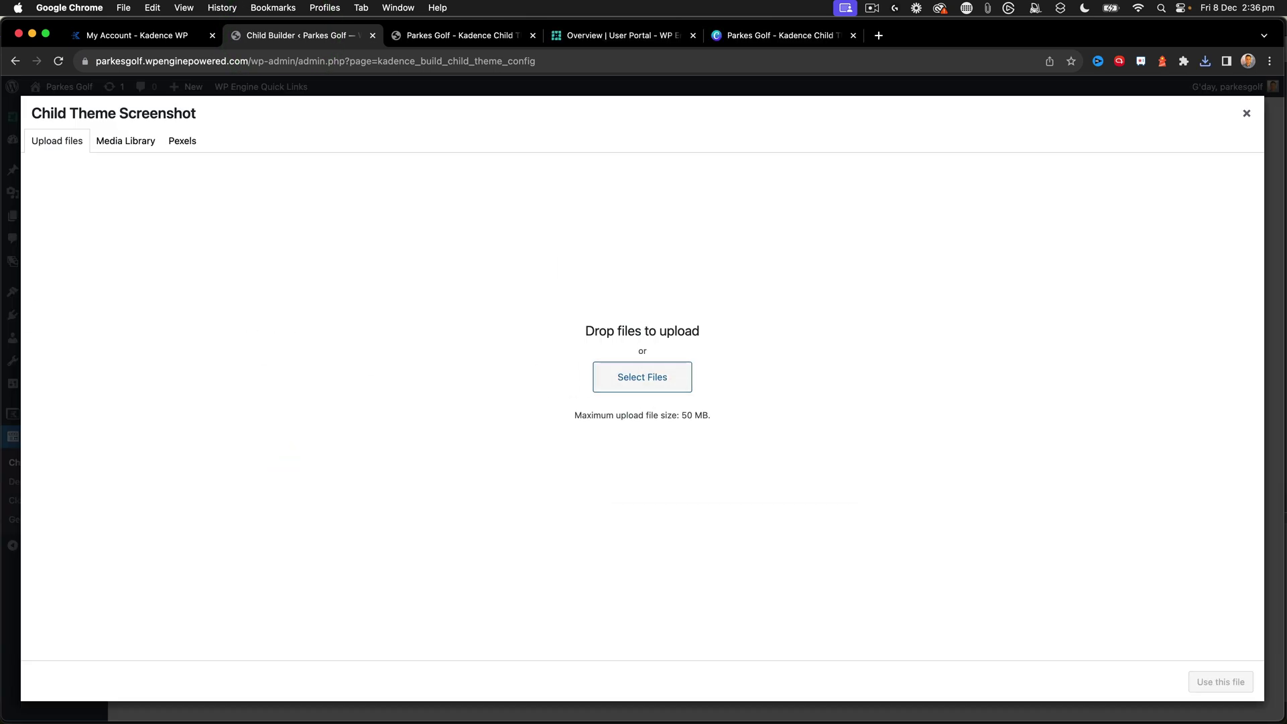
drag(862, 368, 750, 328)
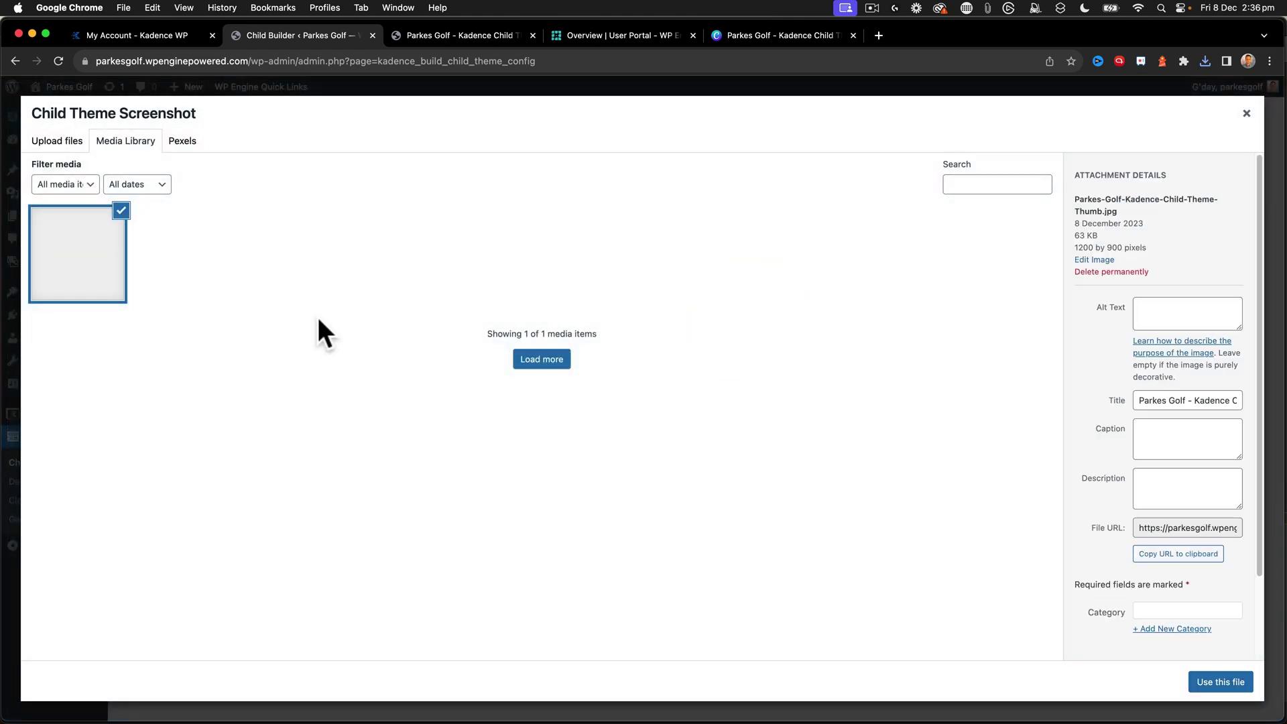
click(1141, 370)
text(Parkes Golf Child Theme)
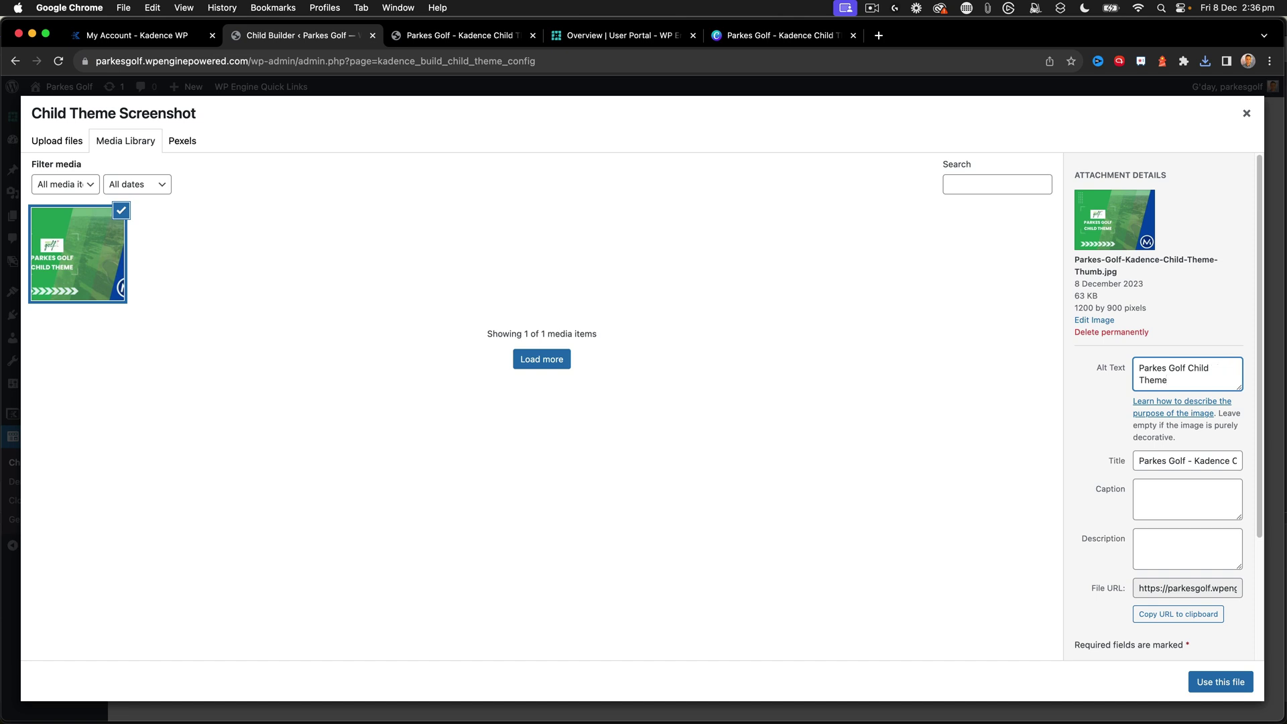
key(super+a)
key(super+c)
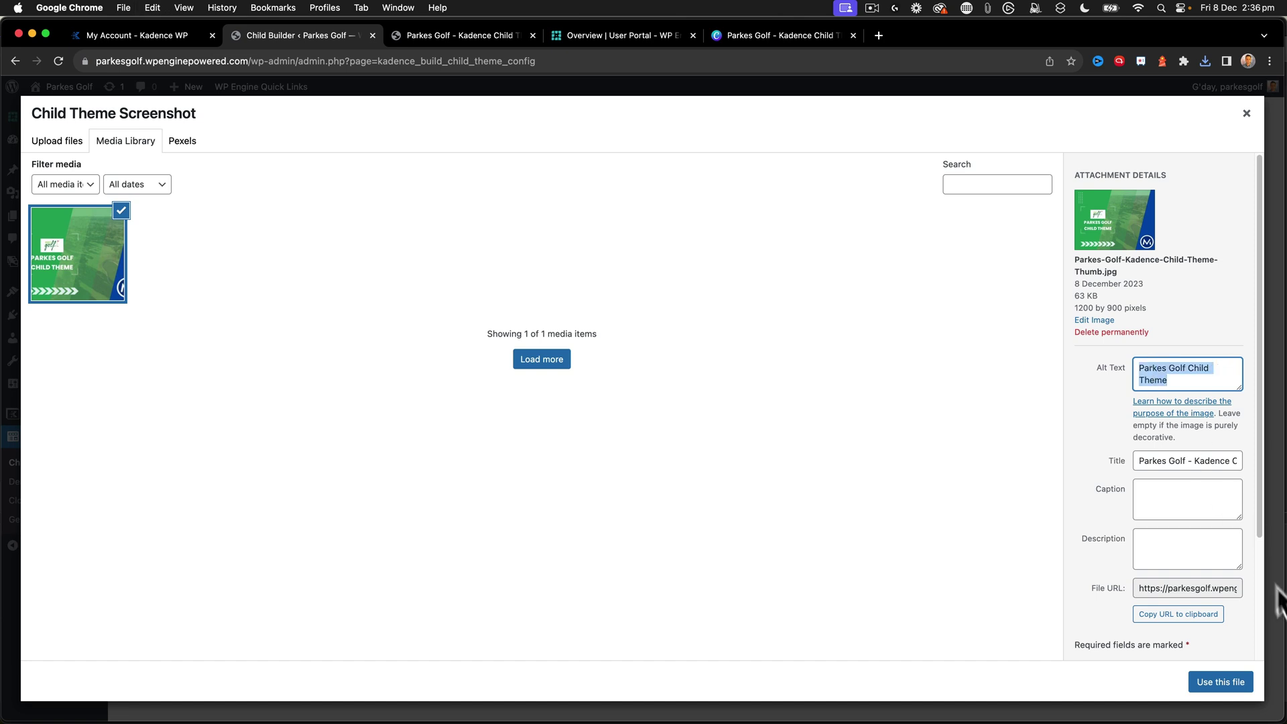
click(1173, 506)
key(super+v)
click(1161, 540)
key(super+v)
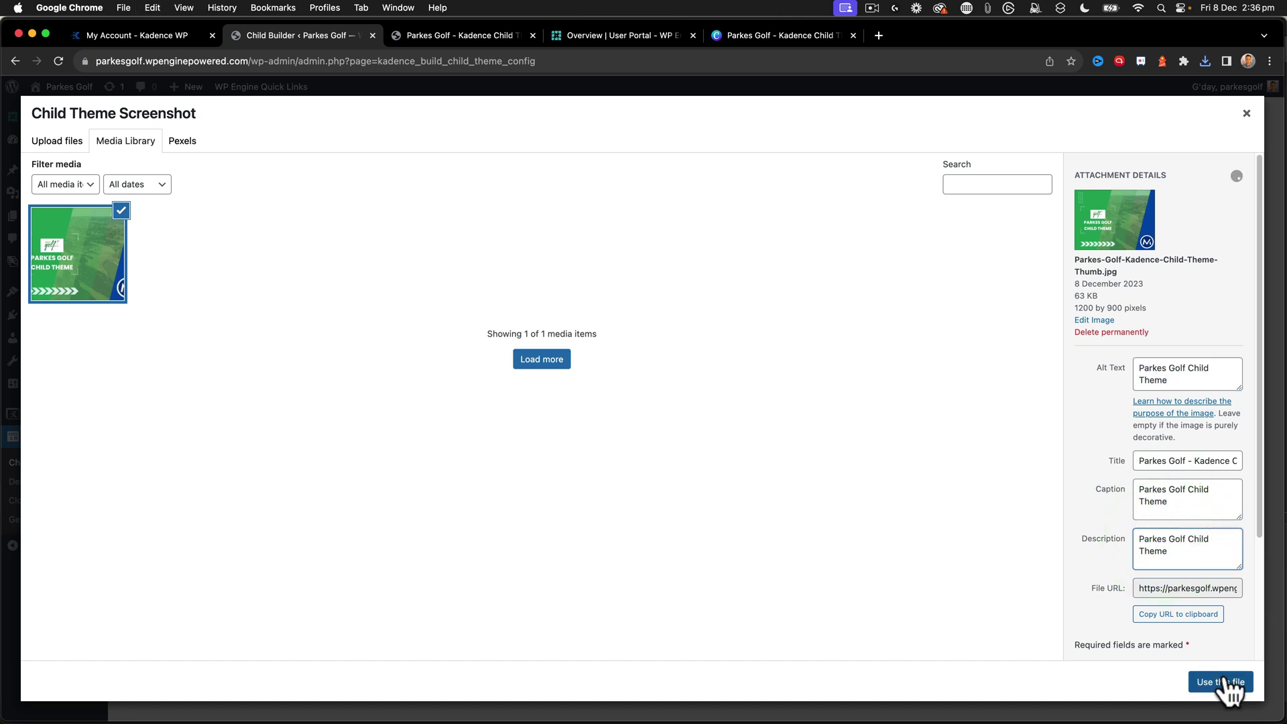
click(1227, 682)
scroll(354, 445, down, 5)
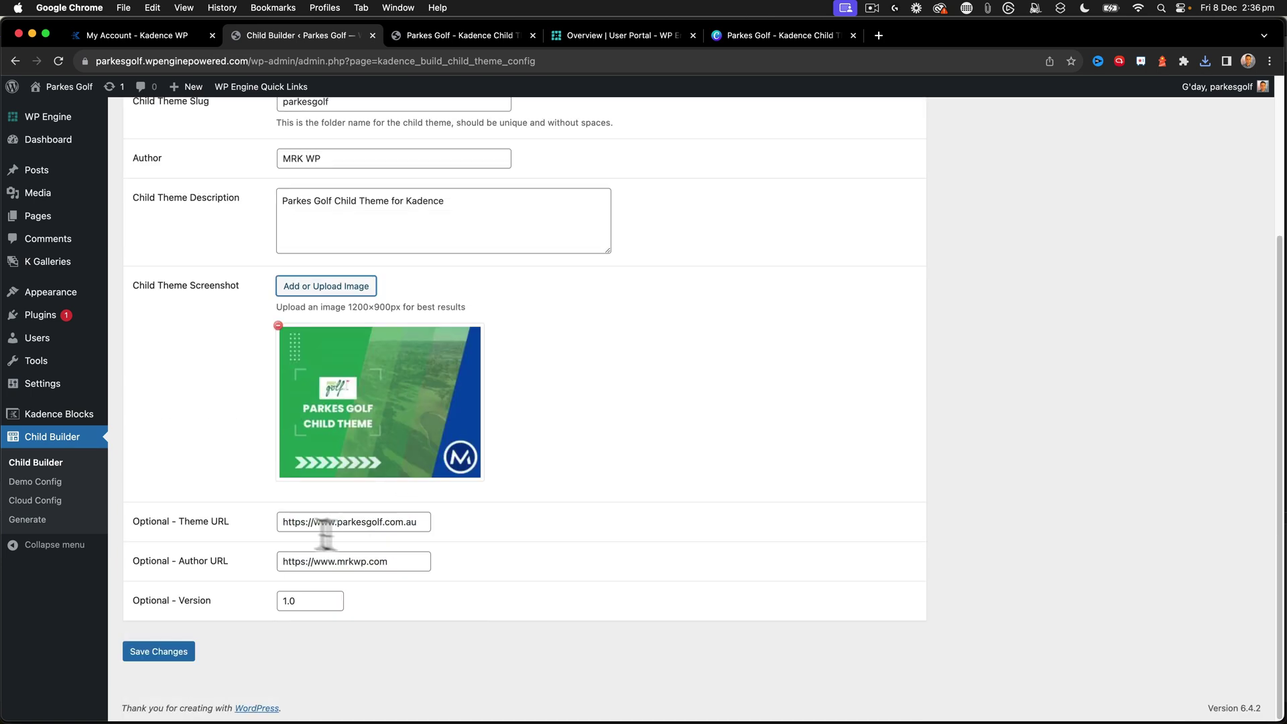
- Save the settings with the screenshot and generate the child theme, downloading parkesgolf.zip
click(176, 654)
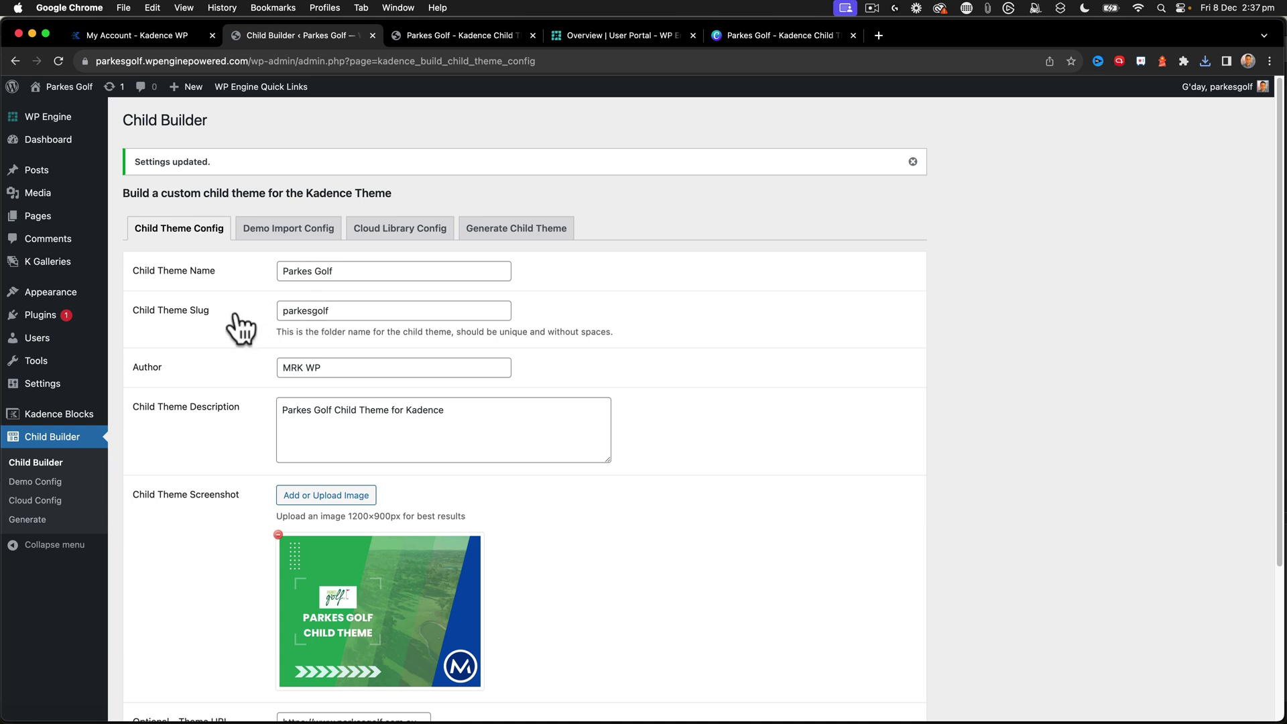
scroll(240, 328, down, 5)
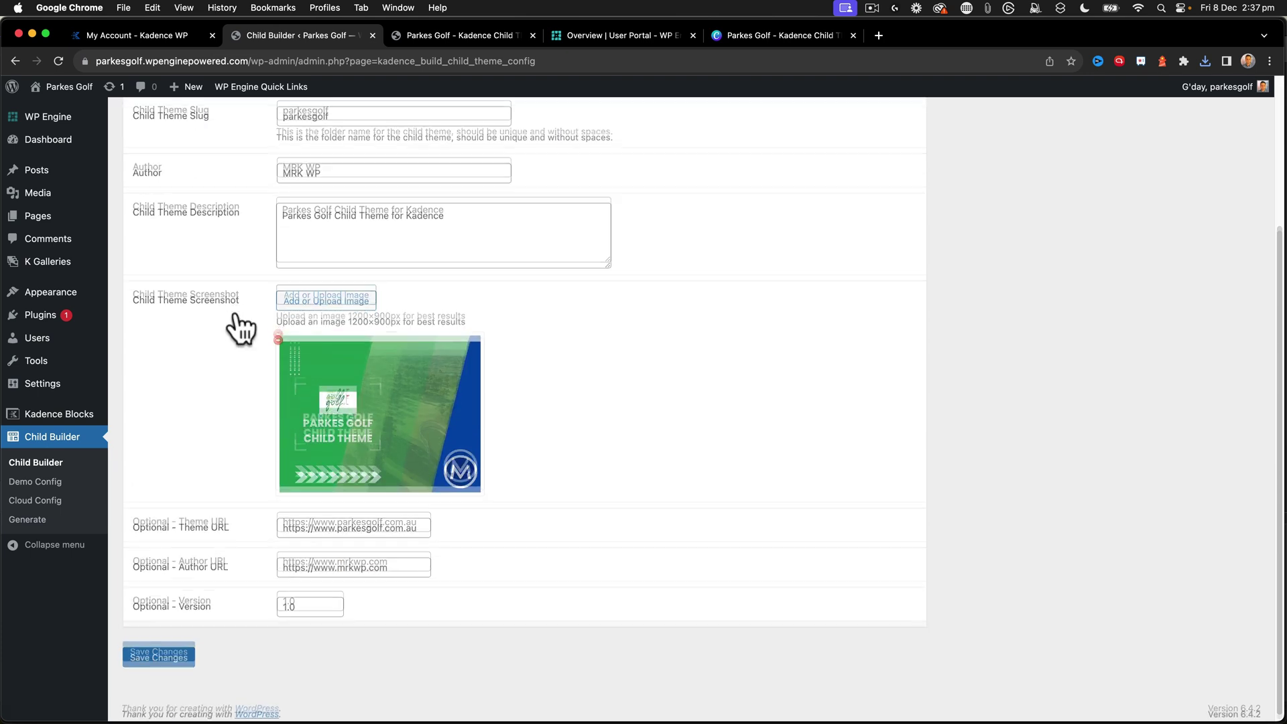
scroll(236, 312, up, 5)
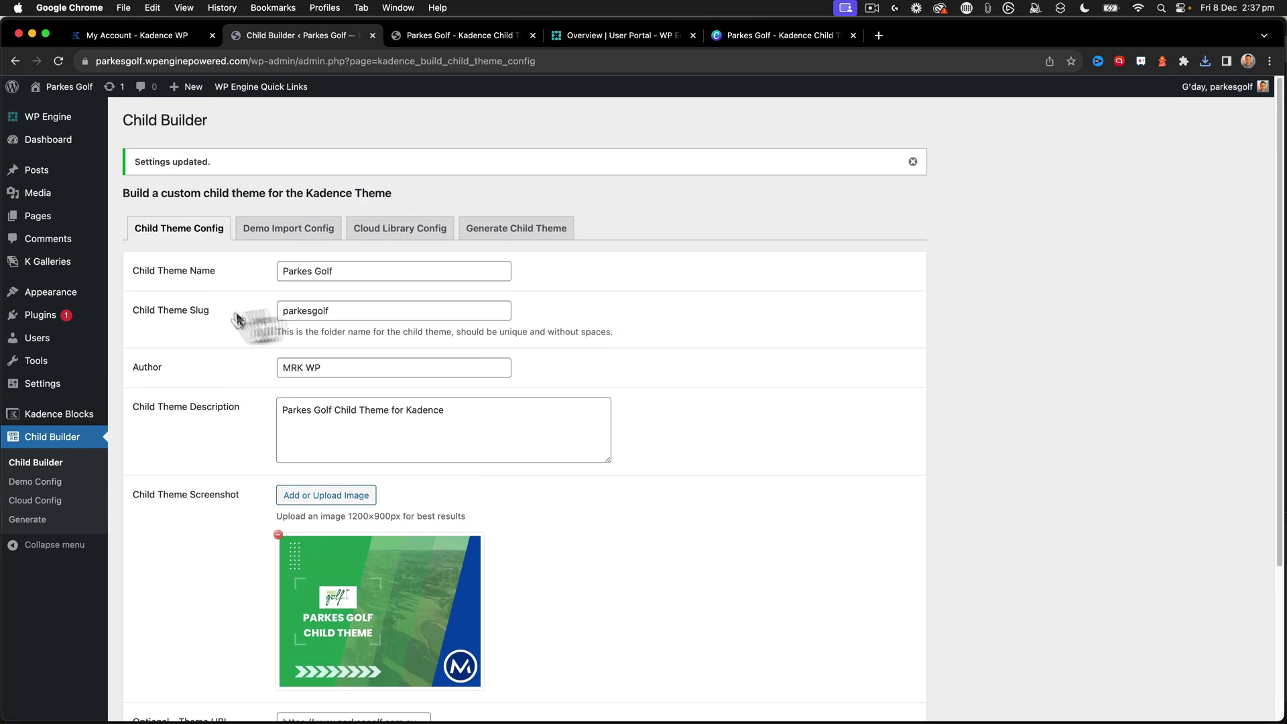
click(528, 228)
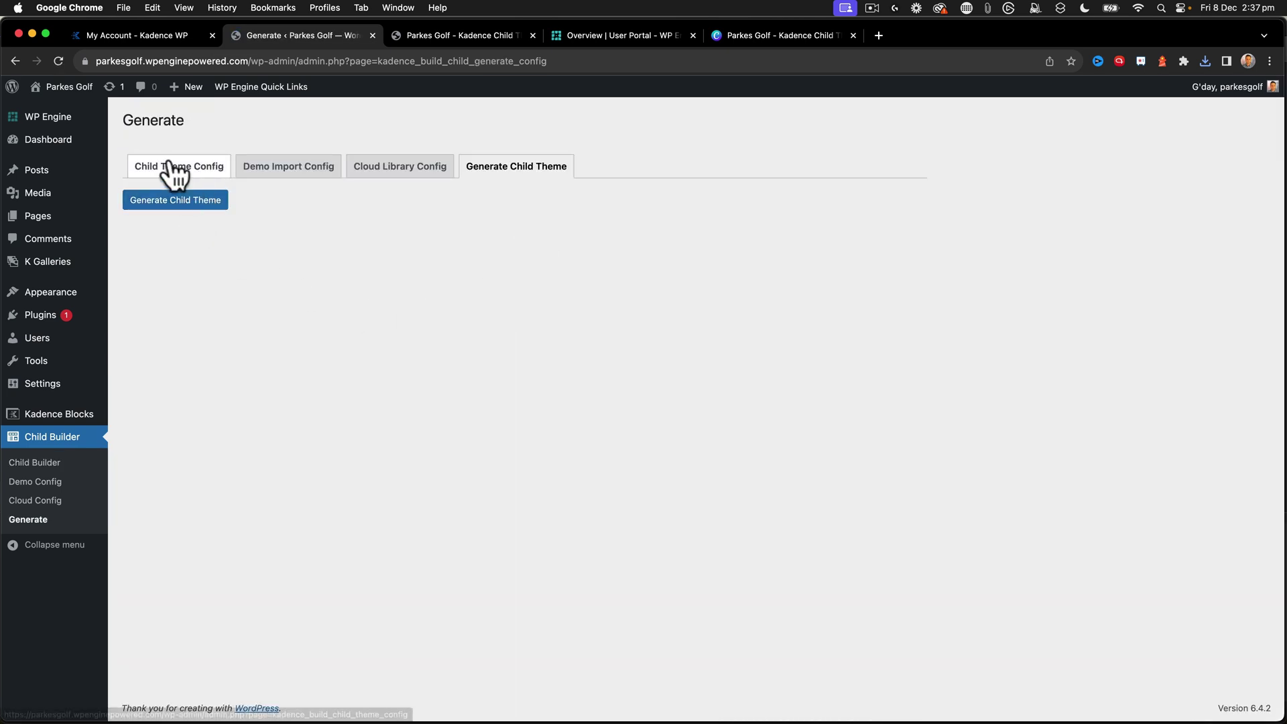
click(167, 202)
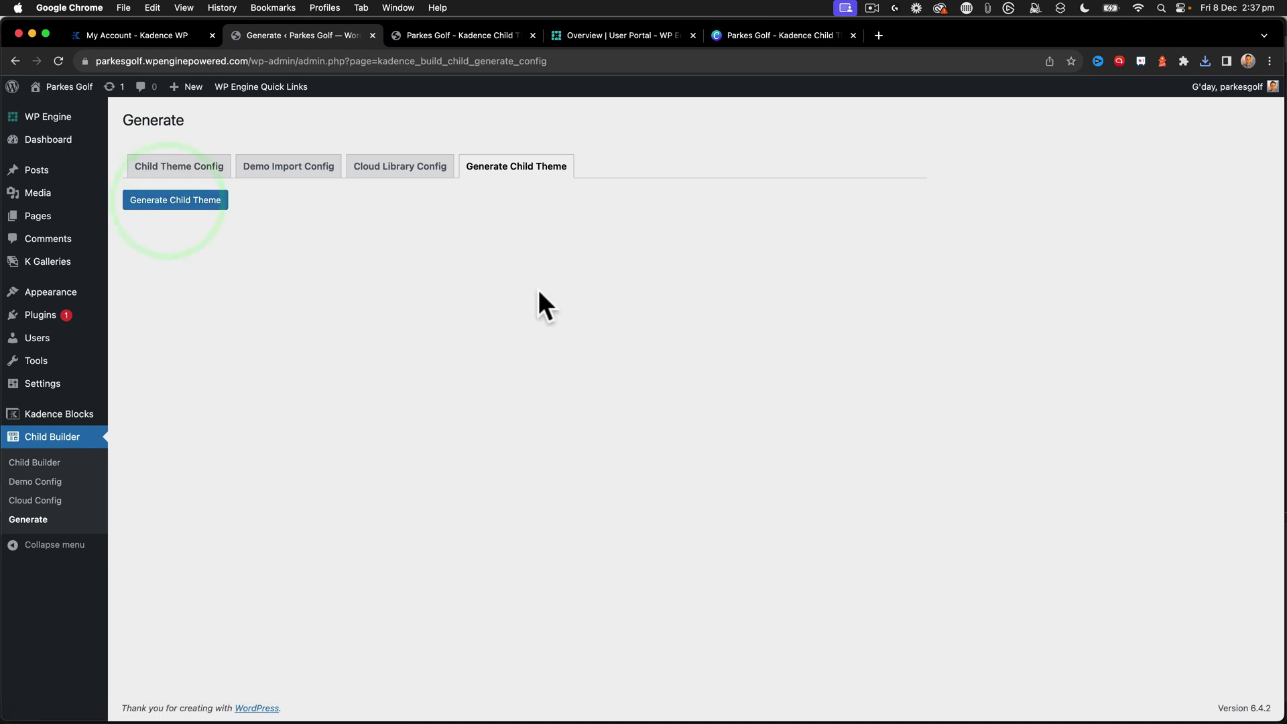
click(180, 201)
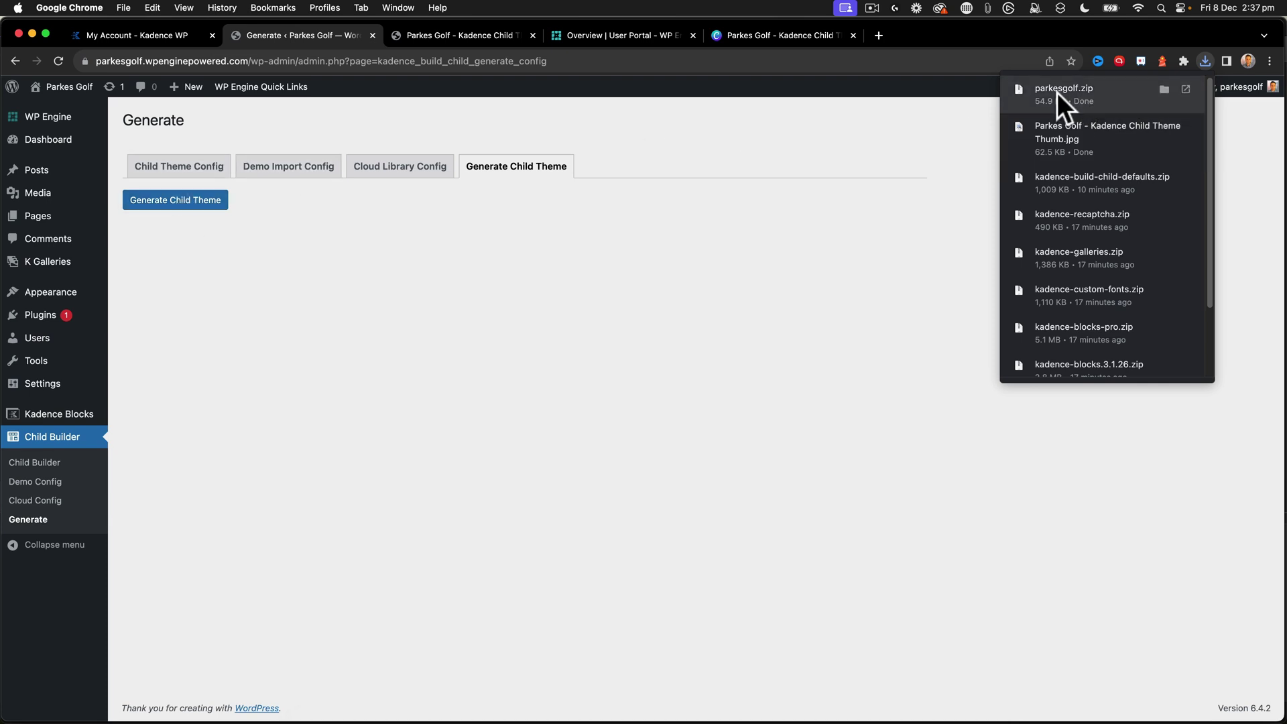
- Upload and install parkesgolf.zip as a new theme, then activate Parkes Golf
mouse_move(66, 291)
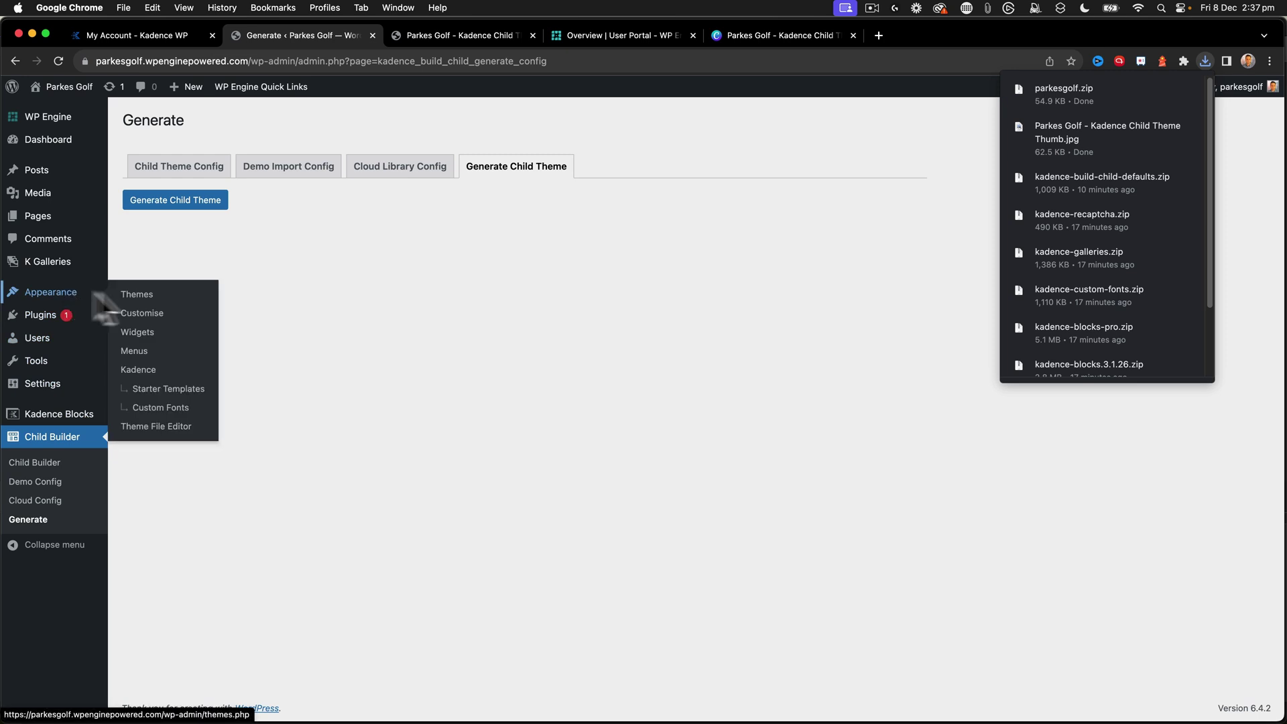
click(155, 294)
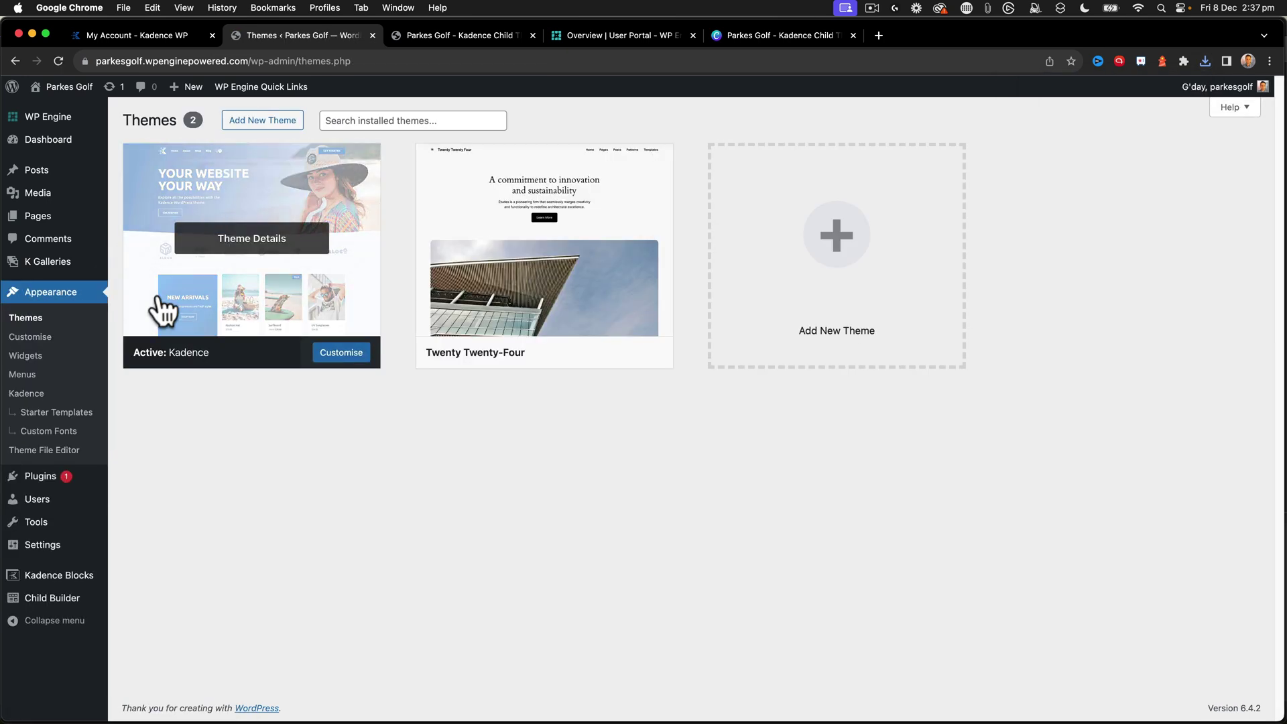
click(254, 122)
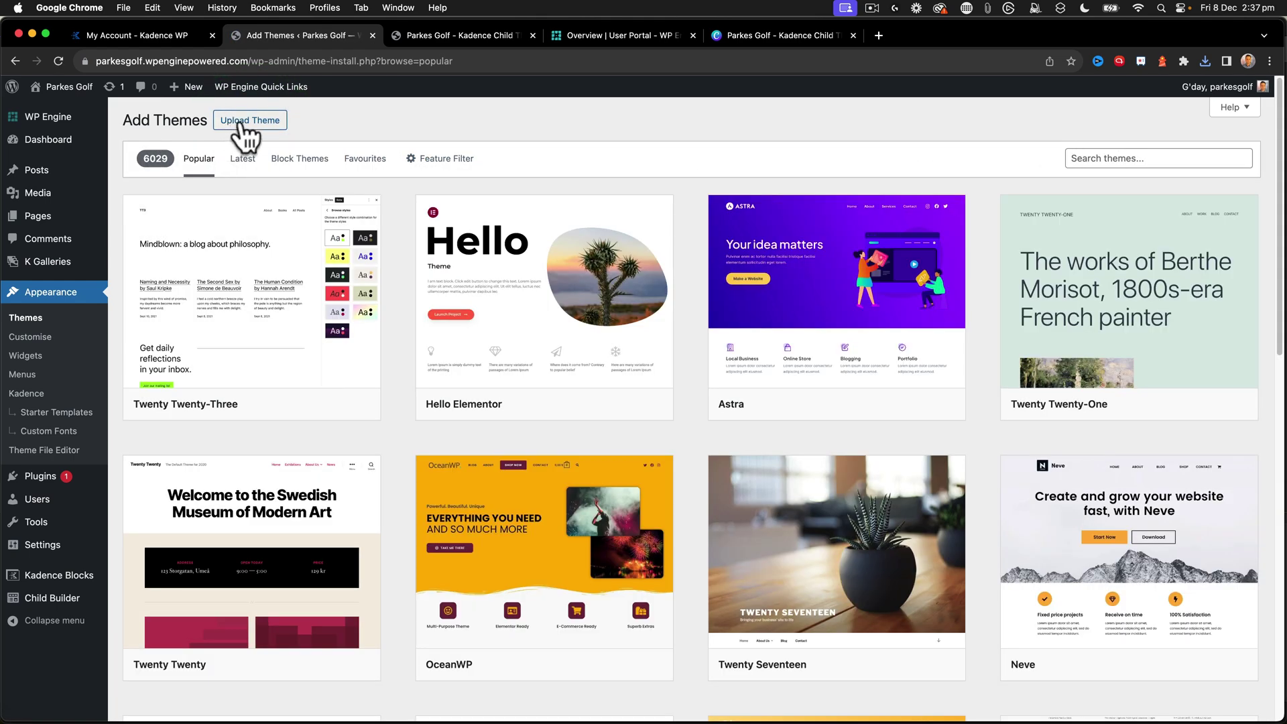
click(243, 122)
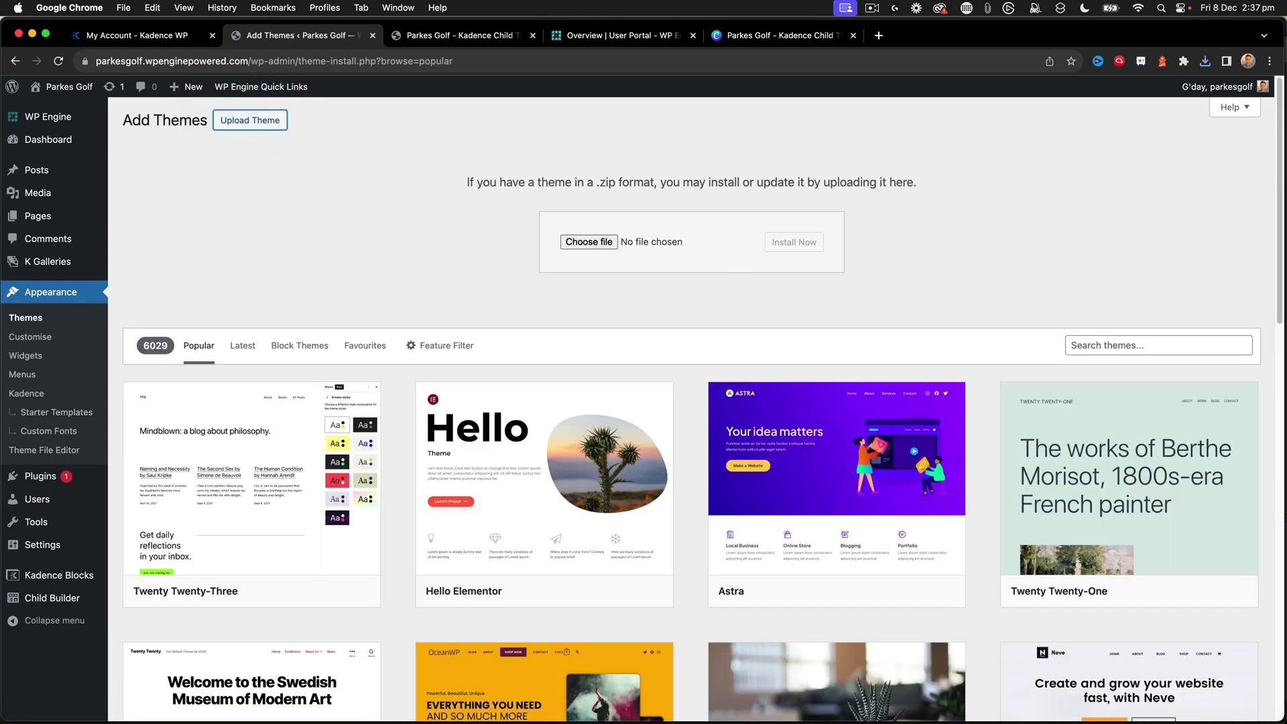
drag(533, 269, 607, 239)
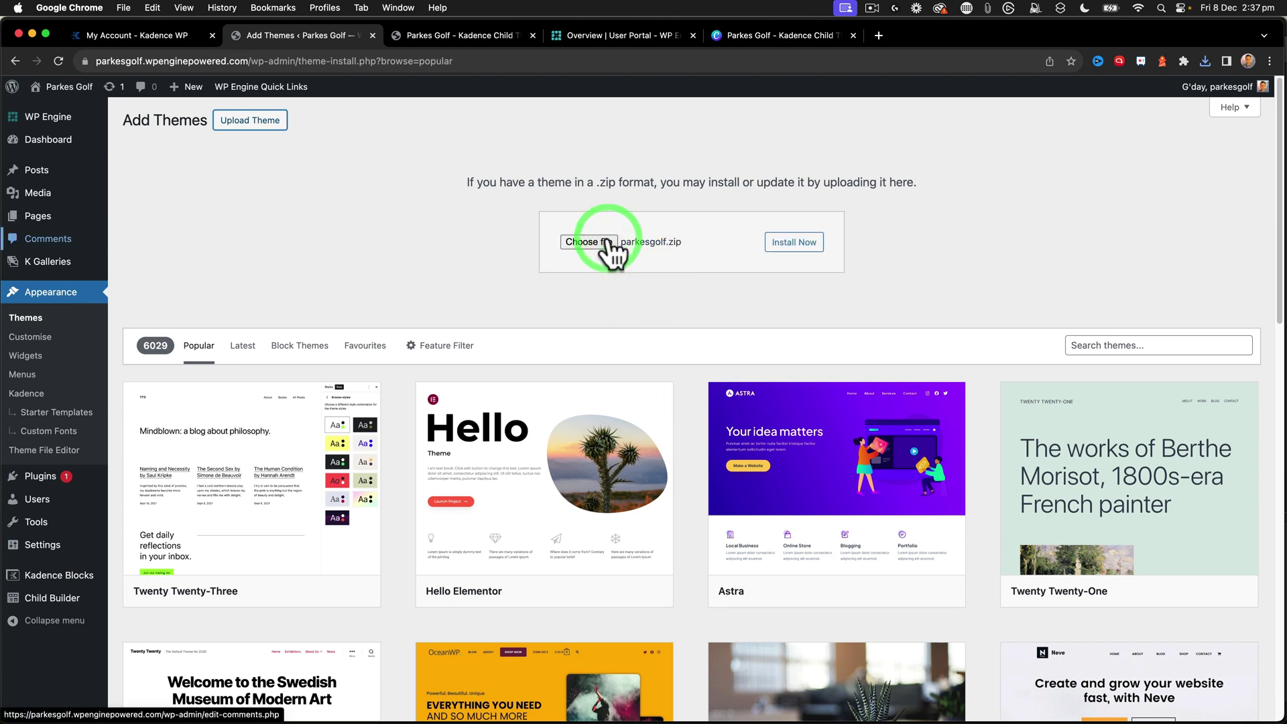
click(804, 242)
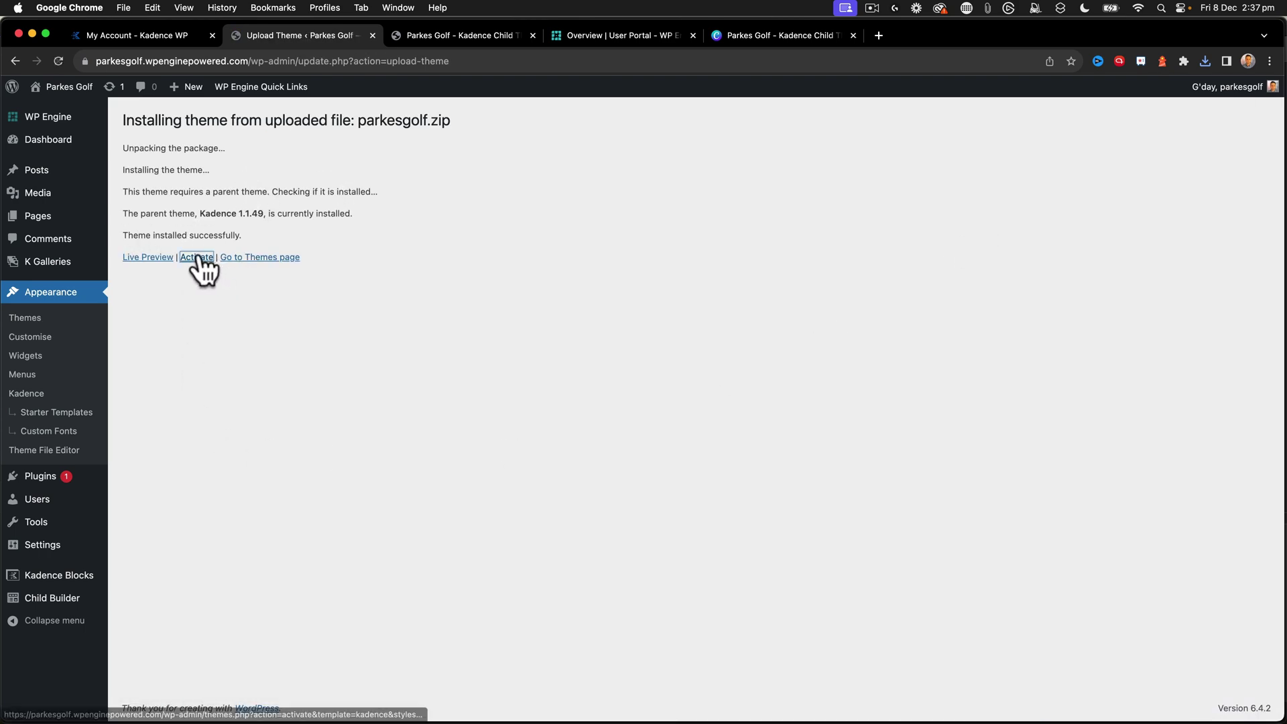
click(198, 257)
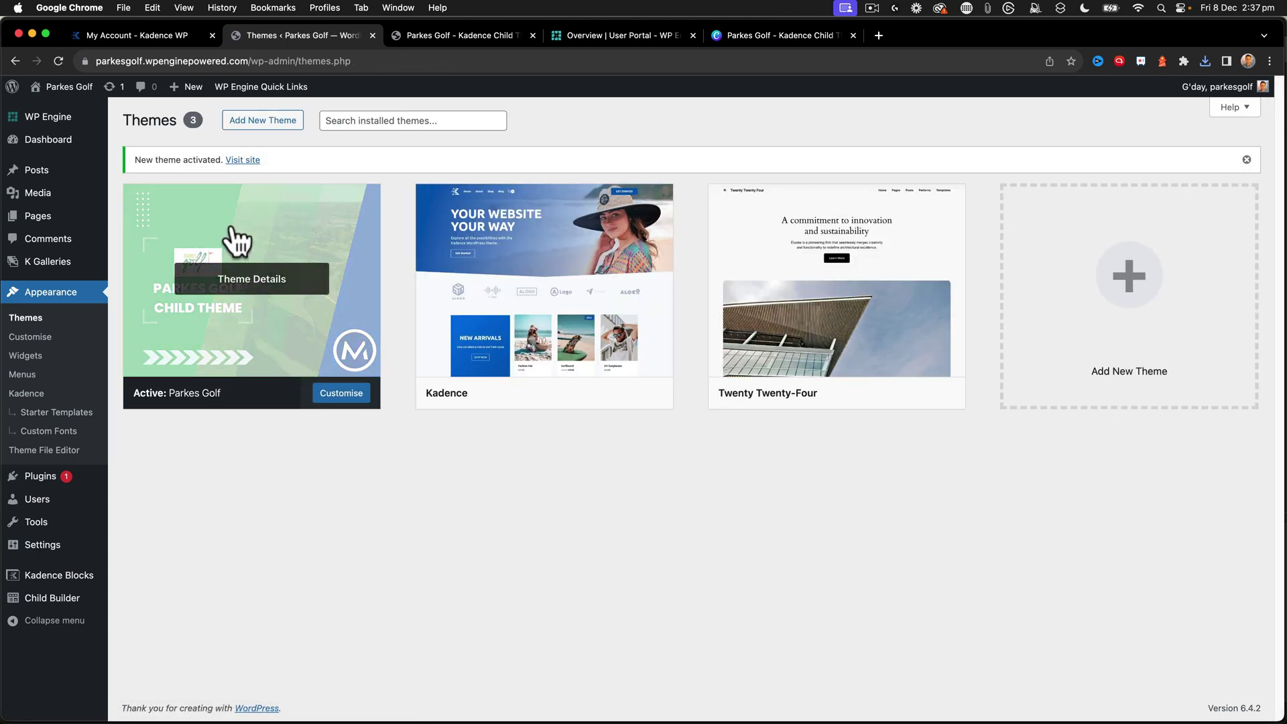
click(239, 271)
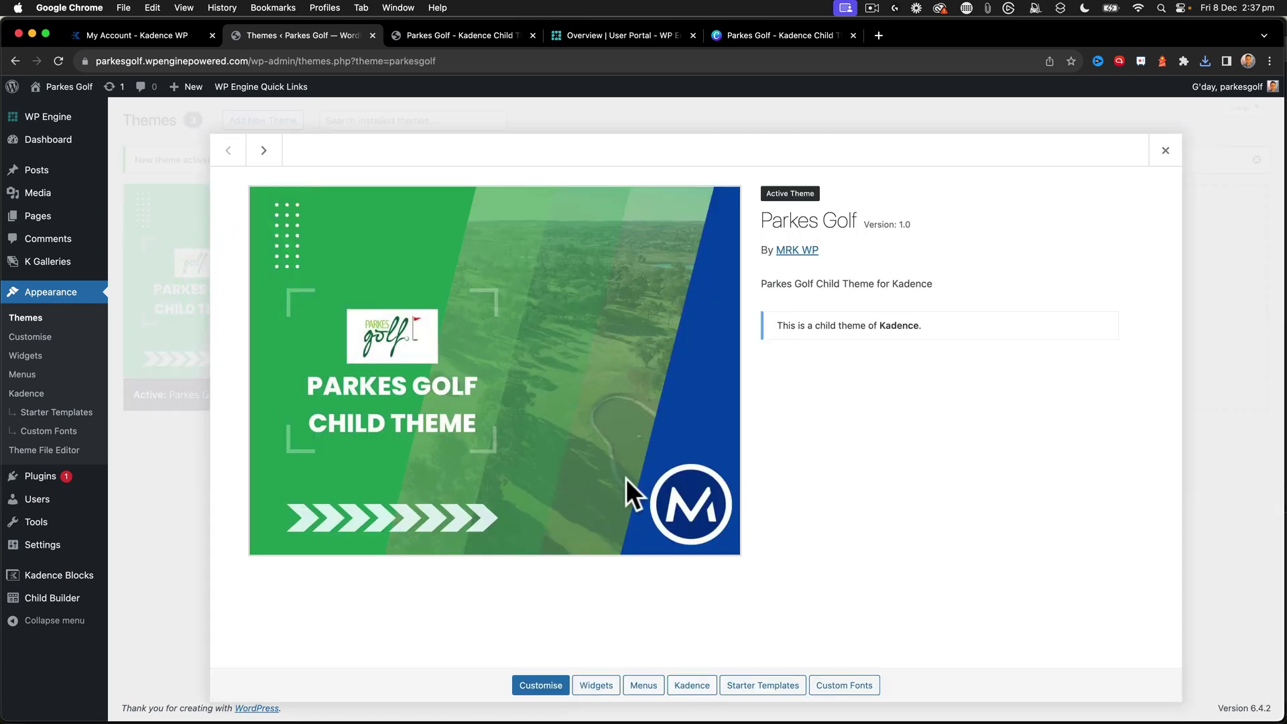
click(1166, 150)
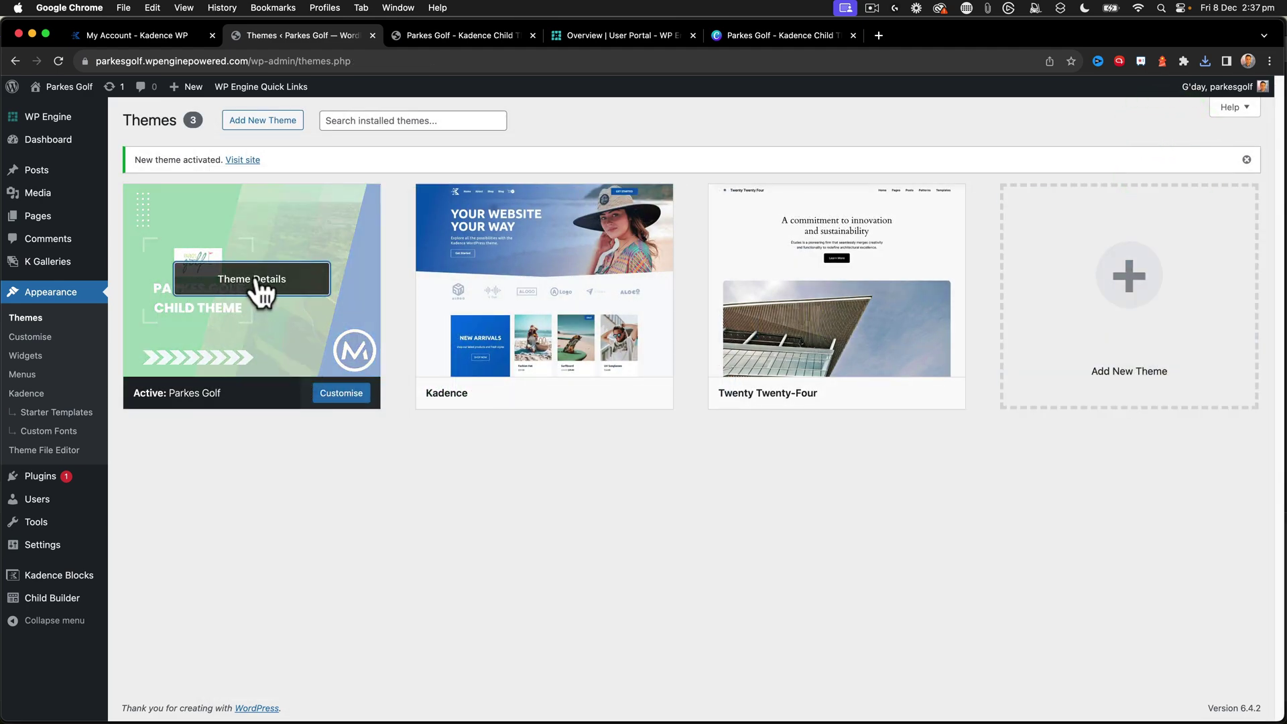